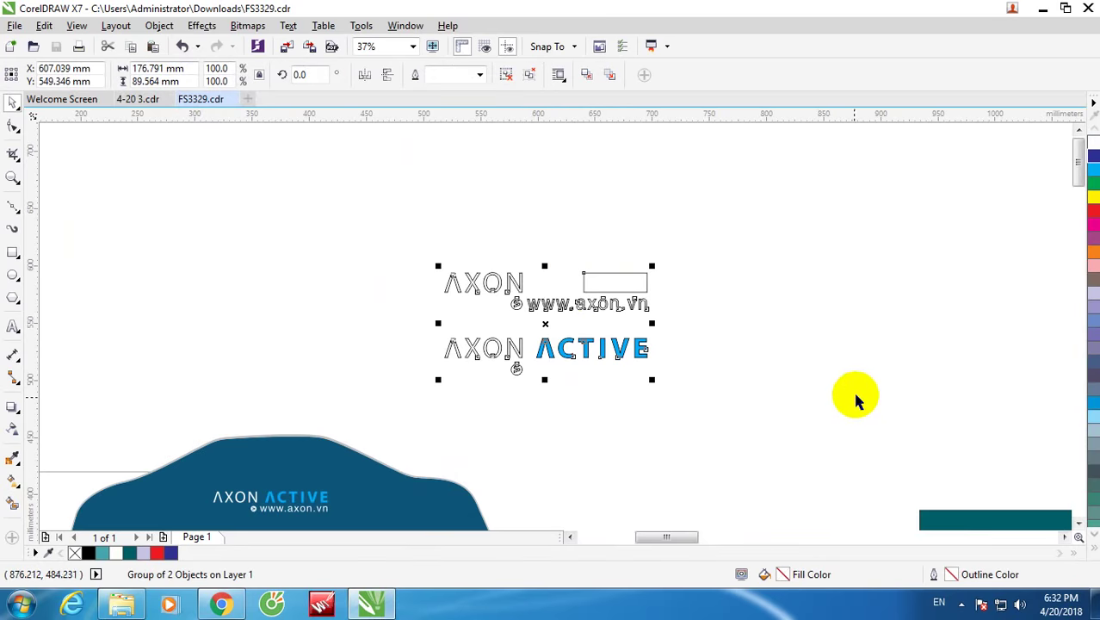
# Step: Move the loose AXON ACTIVE logo group beside the shirt's back view to about X 673.5 mm, Y 486.6 mm, and deselect it
pyautogui.scroll(-3, 461, 164)
pyautogui.scroll(3, 503, 222)
pyautogui.moveTo(499, 231); pyautogui.dragTo(575, 303)
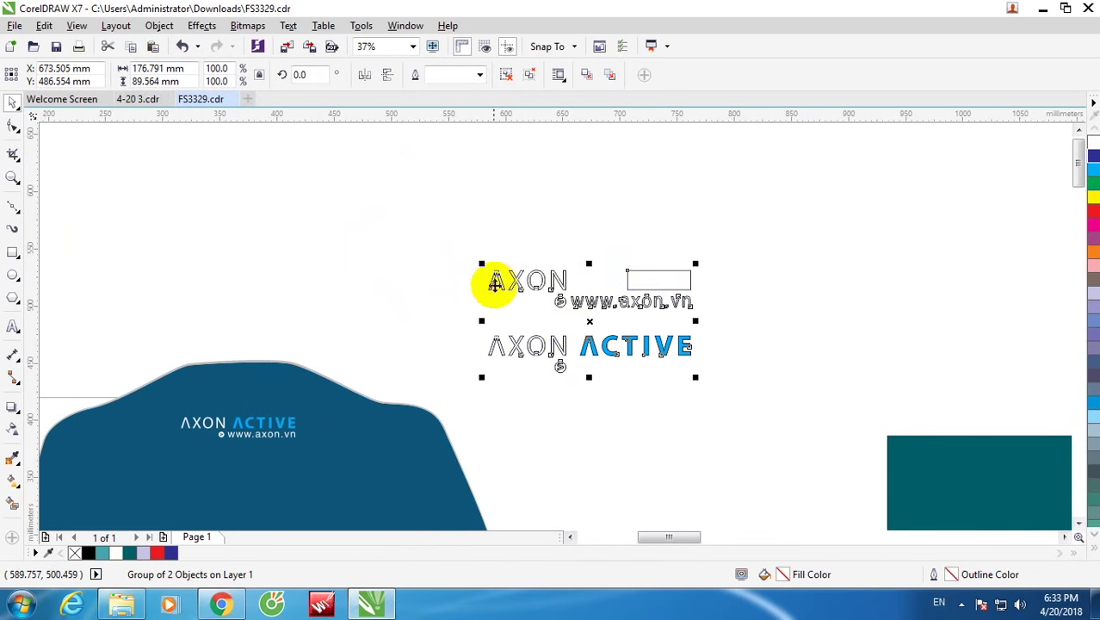
pyautogui.click(508, 219)
pyautogui.click(532, 279)
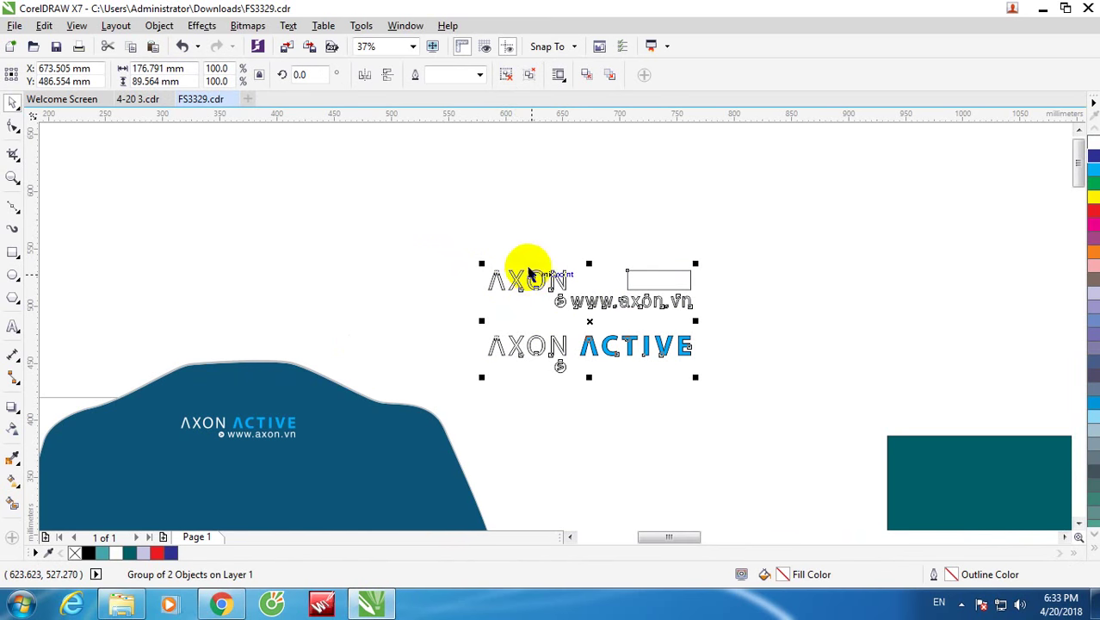
pyautogui.scroll(-2, 535, 282)
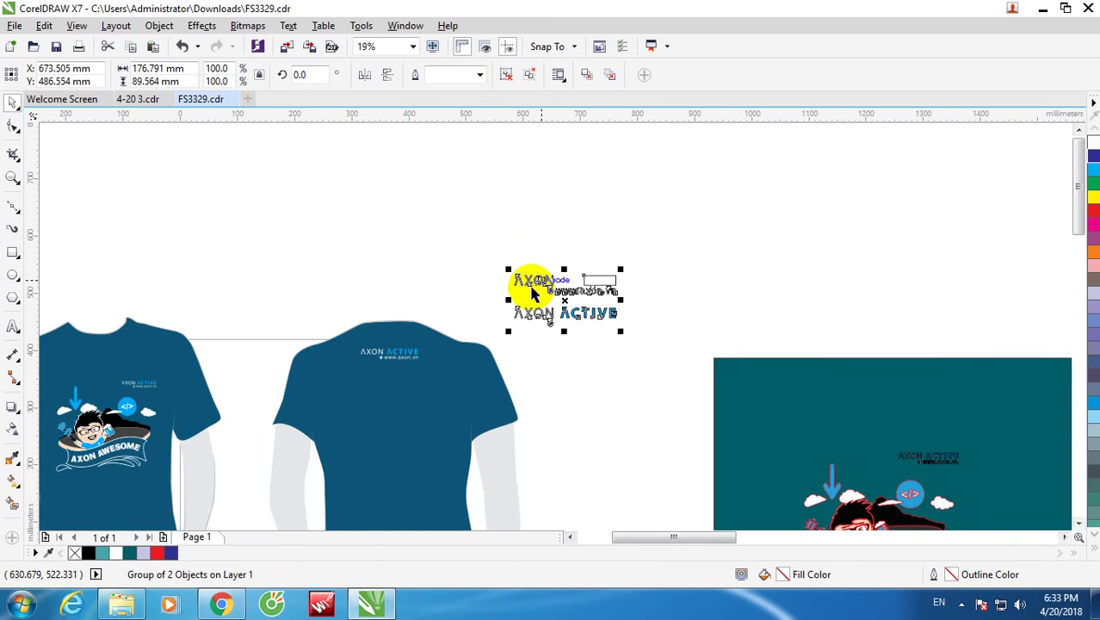
pyautogui.scroll(2, 466, 336)
pyautogui.click(714, 214)
# Step: Examine the AXON AWESOME artwork and the small logo on the front of the T-shirt mockup
pyautogui.scroll(-2, 723, 212)
pyautogui.scroll(-1, 489, 298)
pyautogui.scroll(3, 361, 340)
pyautogui.scroll(-3, 480, 346)
pyautogui.scroll(1, 432, 322)
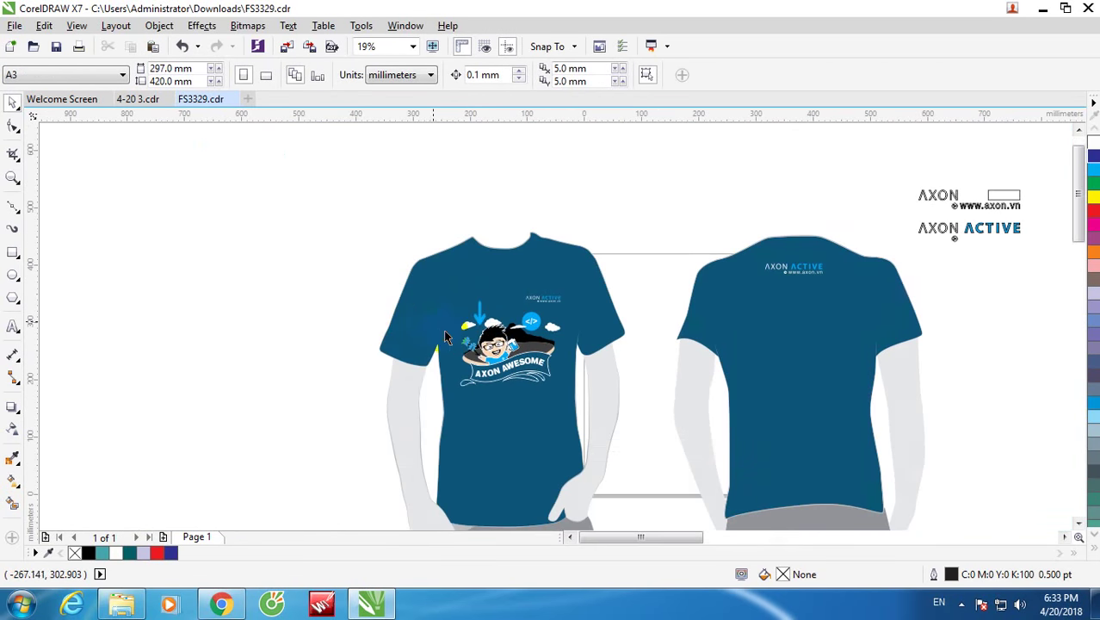
pyautogui.scroll(4, 445, 336)
pyautogui.scroll(-2, 516, 362)
pyautogui.scroll(2, 533, 371)
pyautogui.scroll(-2, 545, 385)
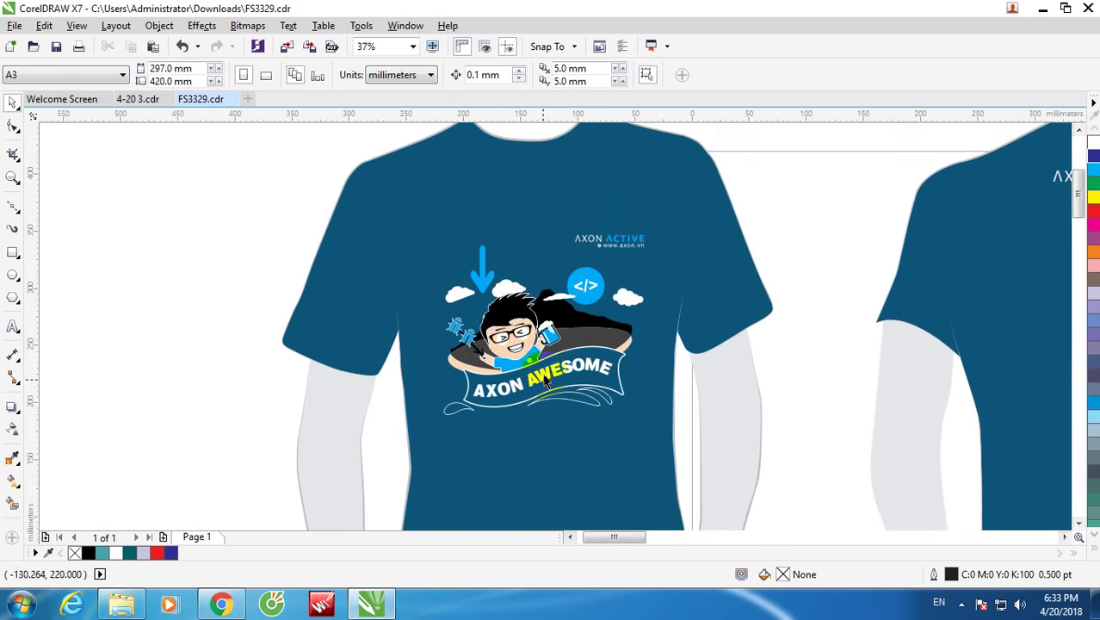
pyautogui.scroll(2, 485, 338)
pyautogui.moveTo(1077, 197); pyautogui.dragTo(1075, 189)
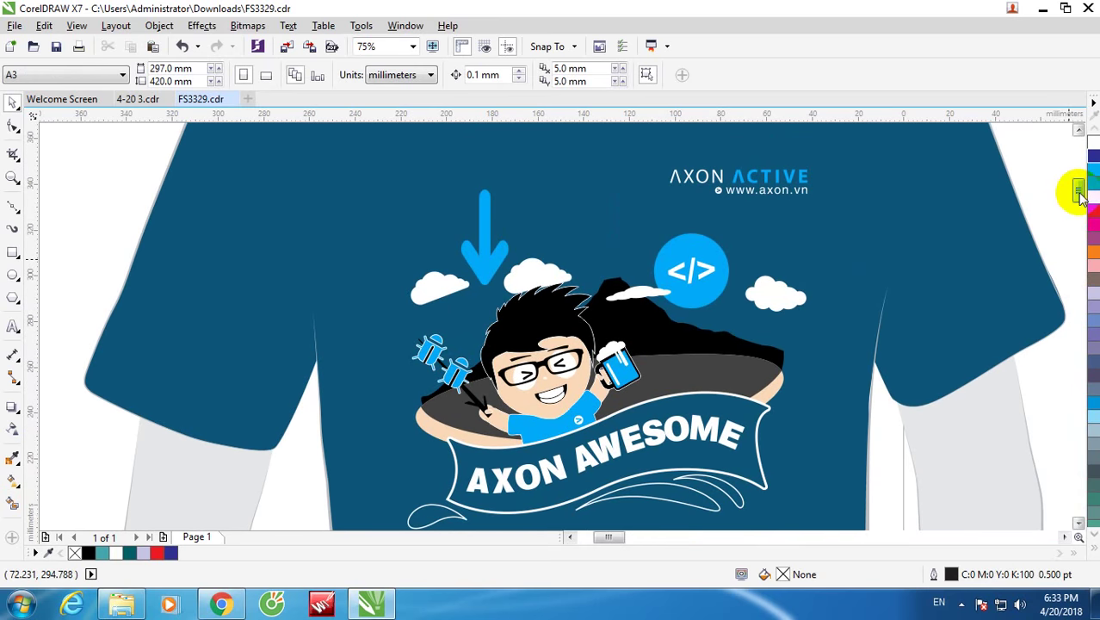
# Step: Inspect the individual pieces of the front artwork, including a logo letter, the arrow, a cloud and the mountain
pyautogui.click(742, 179)
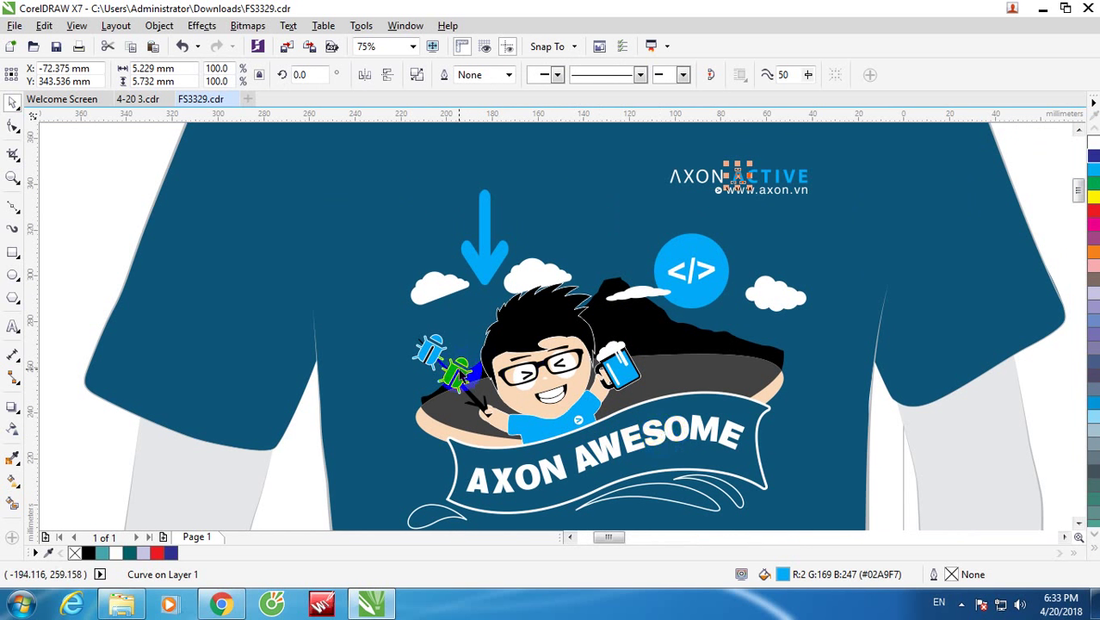
pyautogui.click(441, 361)
pyautogui.click(486, 254)
pyautogui.click(537, 277)
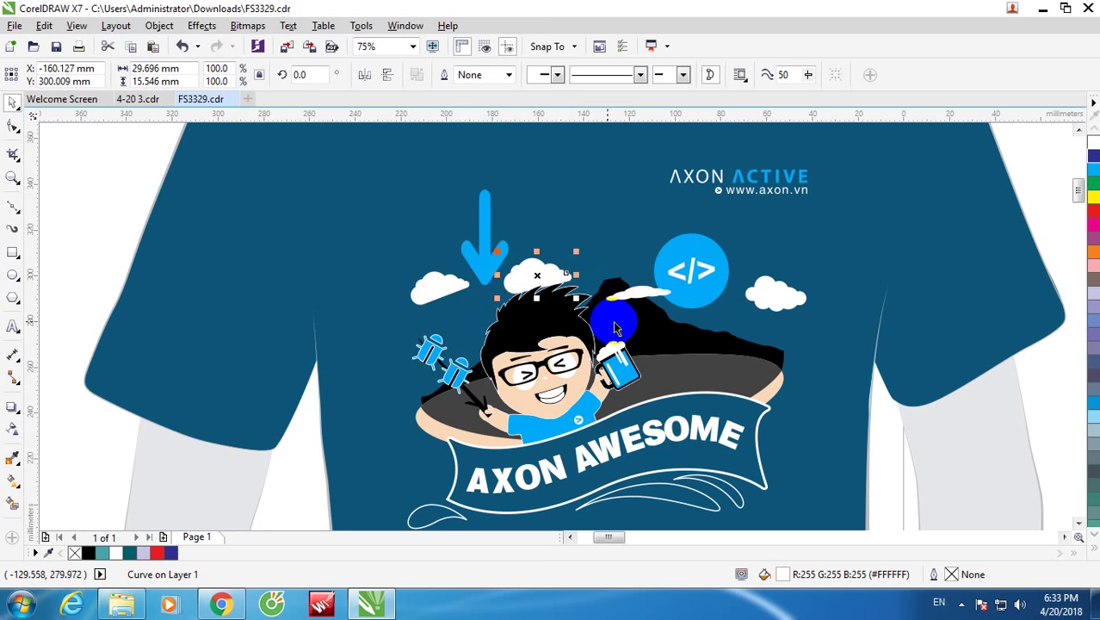
pyautogui.click(618, 317)
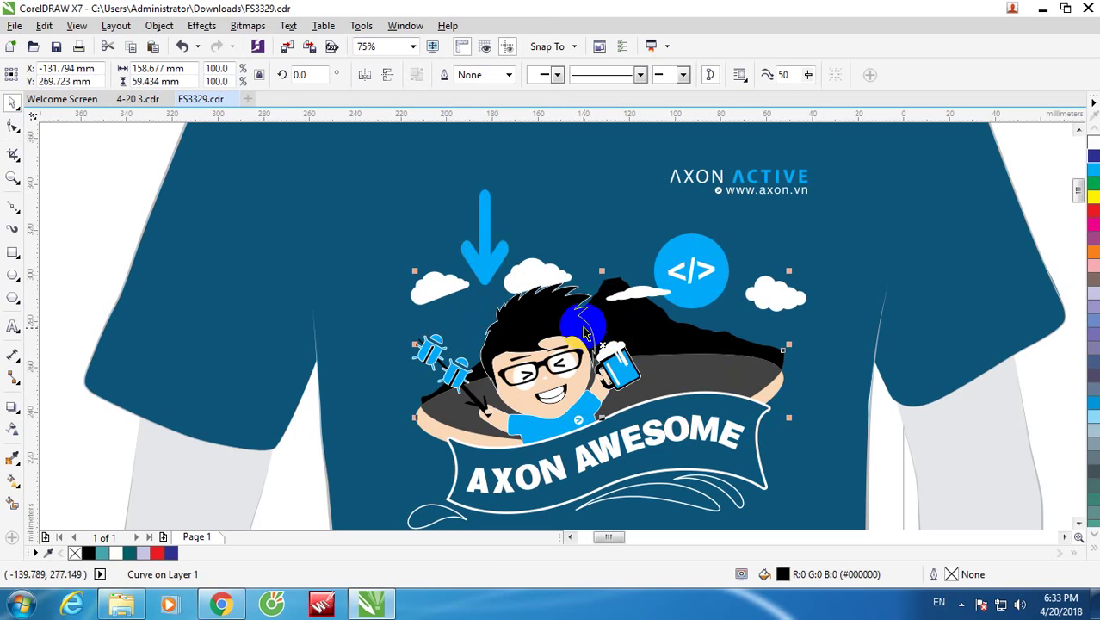
# Step: Try shifting the white outline of the boy's hair to the right, and undo the move
pyautogui.scroll(5, 582, 324)
pyautogui.moveTo(609, 303); pyautogui.dragTo(711, 290)
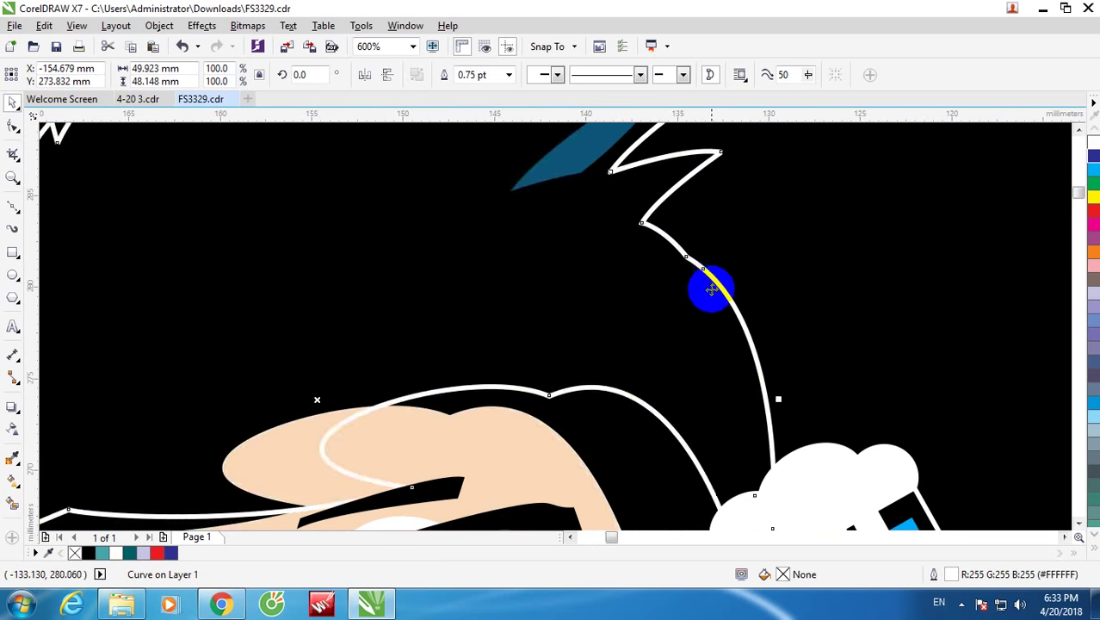
pyautogui.hotkey('ctrl', 'z')
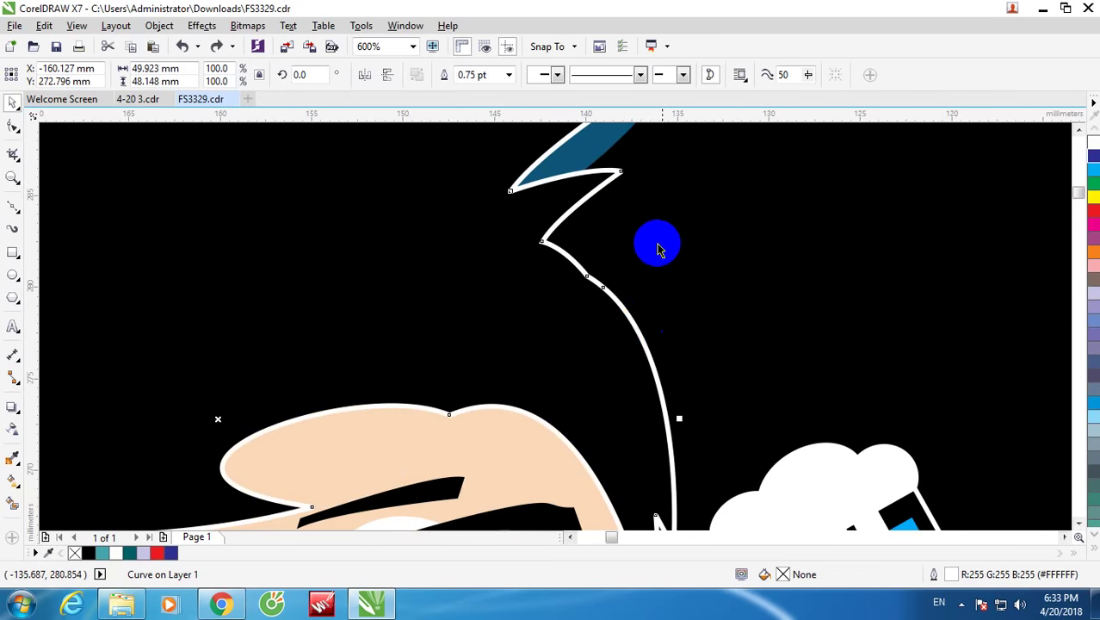
# Step: Set the outline width of the white curve around the boy's hair to 2.0 pt
pyautogui.scroll(-2, 652, 228)
pyautogui.moveTo(651, 217); pyautogui.dragTo(652, 217)
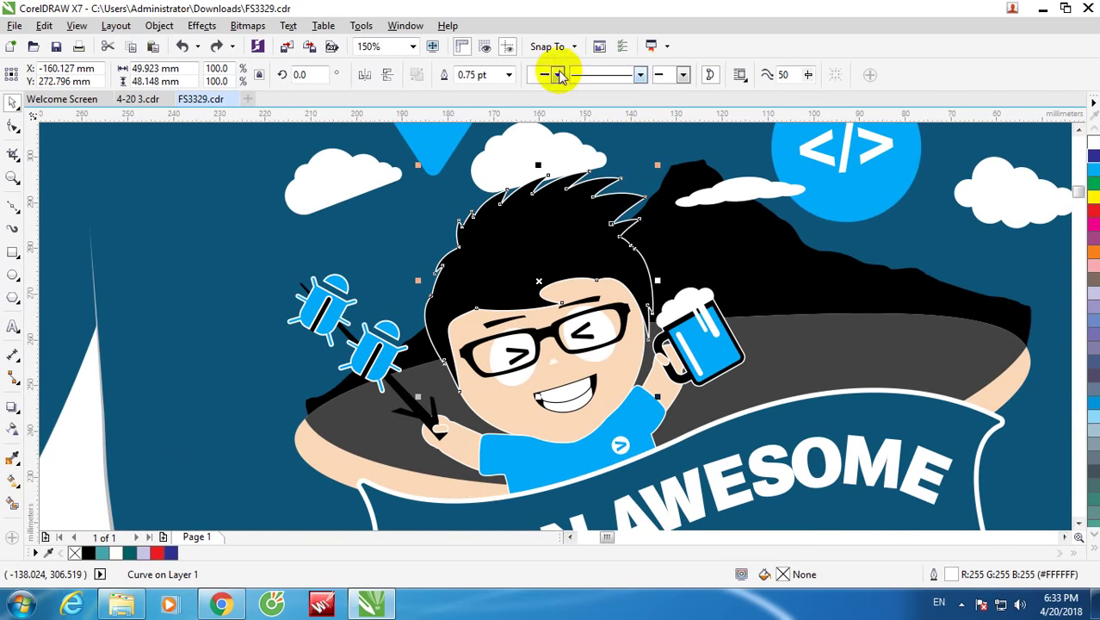
pyautogui.click(509, 75)
pyautogui.click(476, 165)
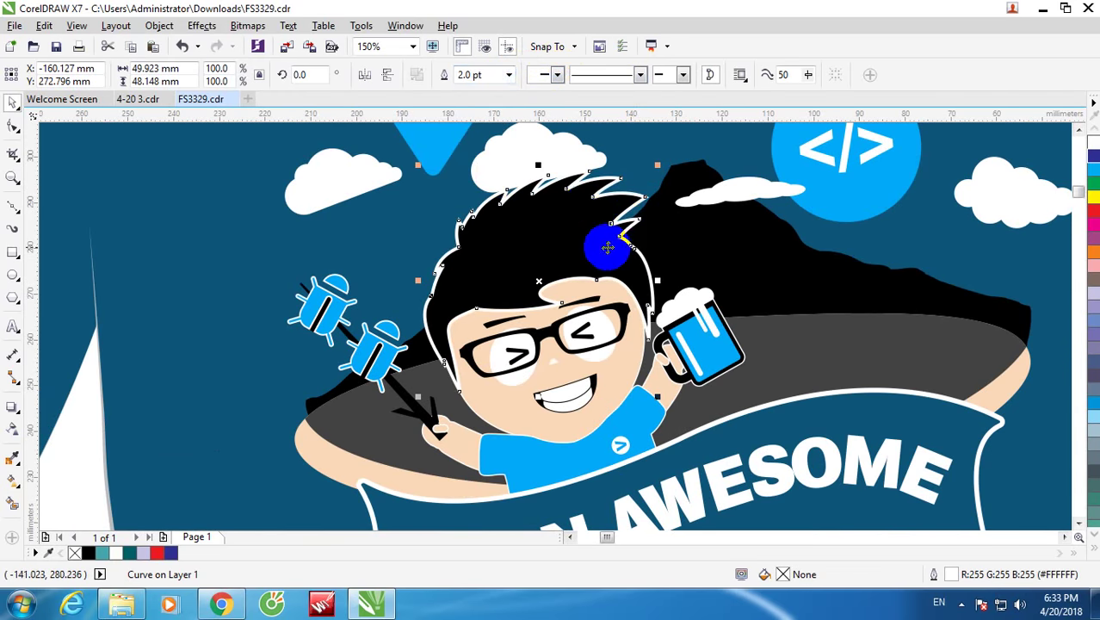
# Step: Check the outline widths of the long swoosh under the banner and of the banner itself
pyautogui.scroll(-1, 602, 267)
pyautogui.click(694, 432)
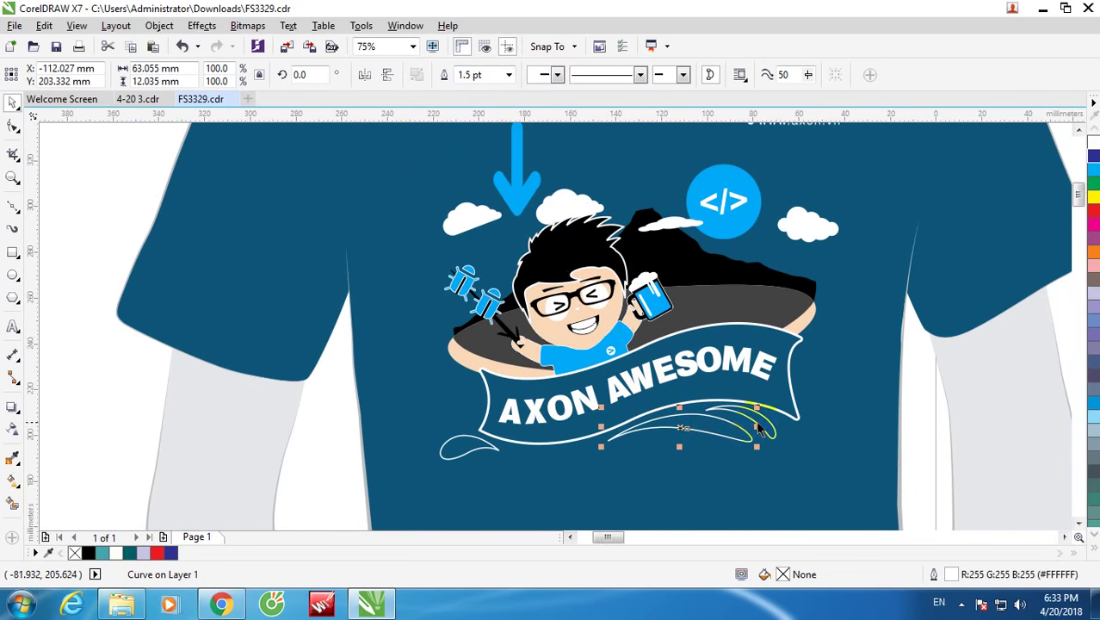
pyautogui.scroll(2, 465, 388)
pyautogui.scroll(-1, 466, 386)
pyautogui.click(469, 388)
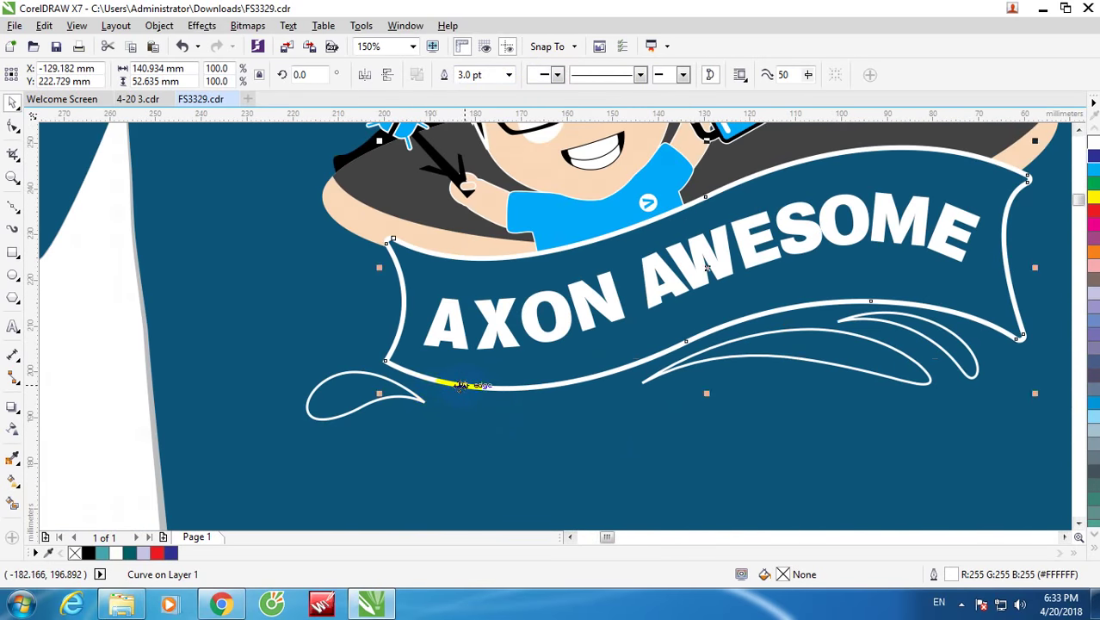
pyautogui.scroll(-2, 465, 387)
pyautogui.scroll(1, 431, 392)
# Step: Select the three swoosh curves under the AXON AWESOME banner and set their outline width to 2.0 pt
pyautogui.click(430, 392)
pyautogui.scroll(2, 639, 378)
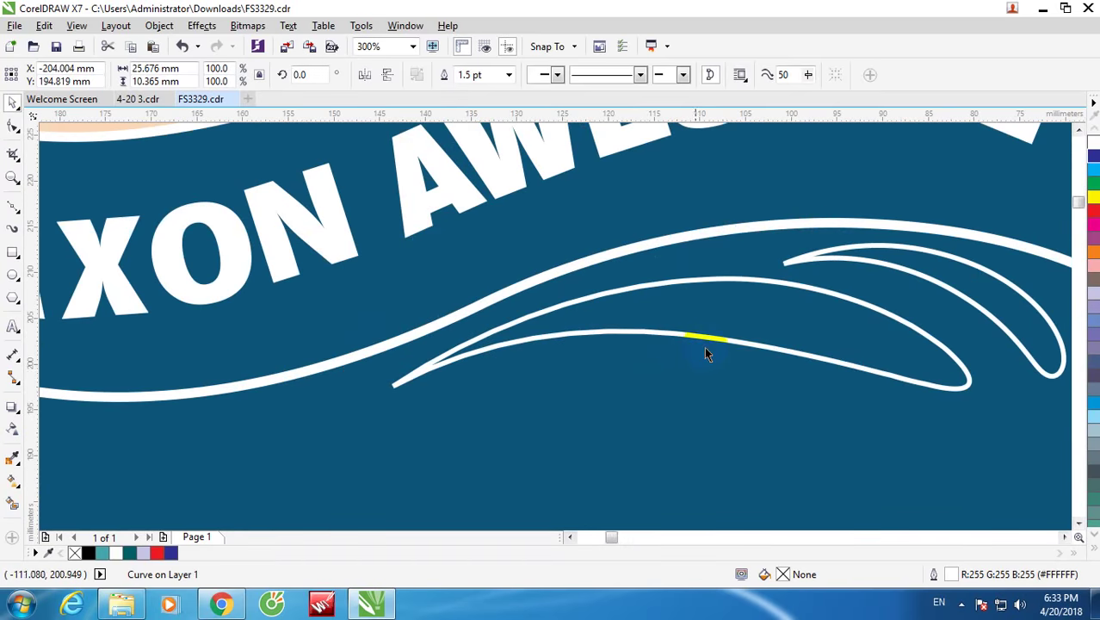
pyautogui.keyDown('shift'); pyautogui.click(705, 343); pyautogui.keyUp('shift')
pyautogui.keyDown('shift'); pyautogui.click(994, 297); pyautogui.keyUp('shift')
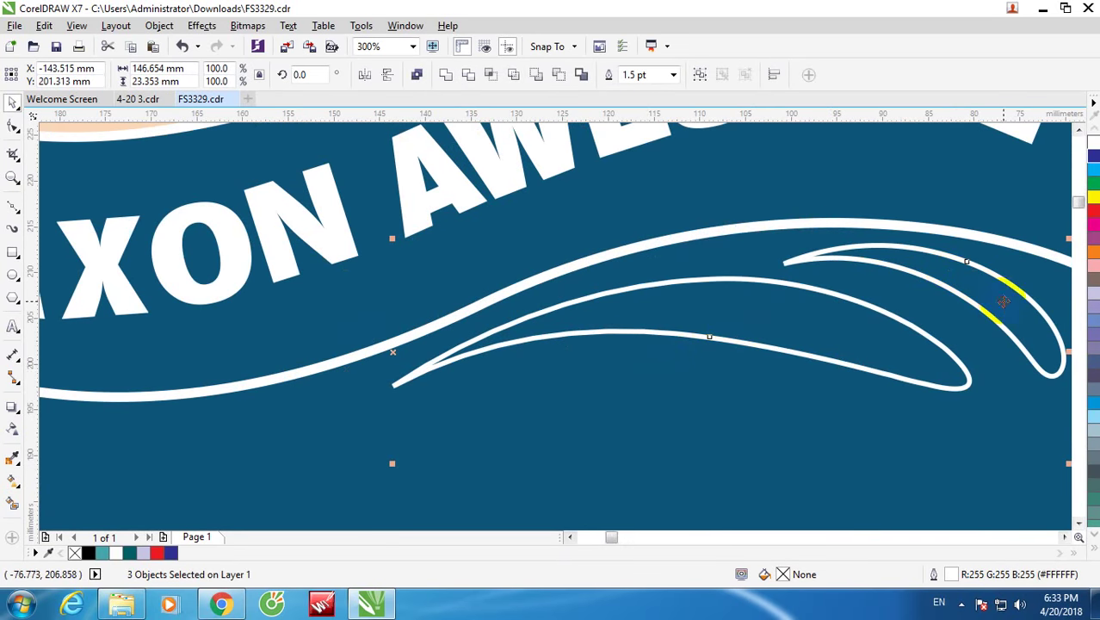
pyautogui.click(672, 75)
pyautogui.click(641, 163)
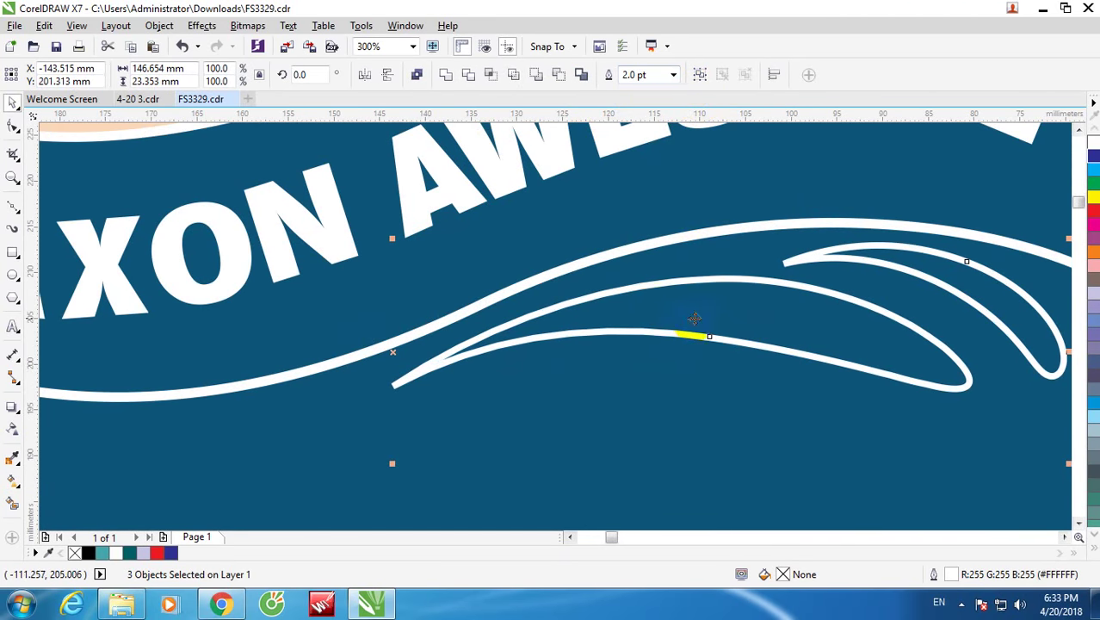
# Step: Increase the outline width of the three selected swooshes to 3.0 pt and deselect them
pyautogui.scroll(-1, 694, 319)
pyautogui.click(673, 75)
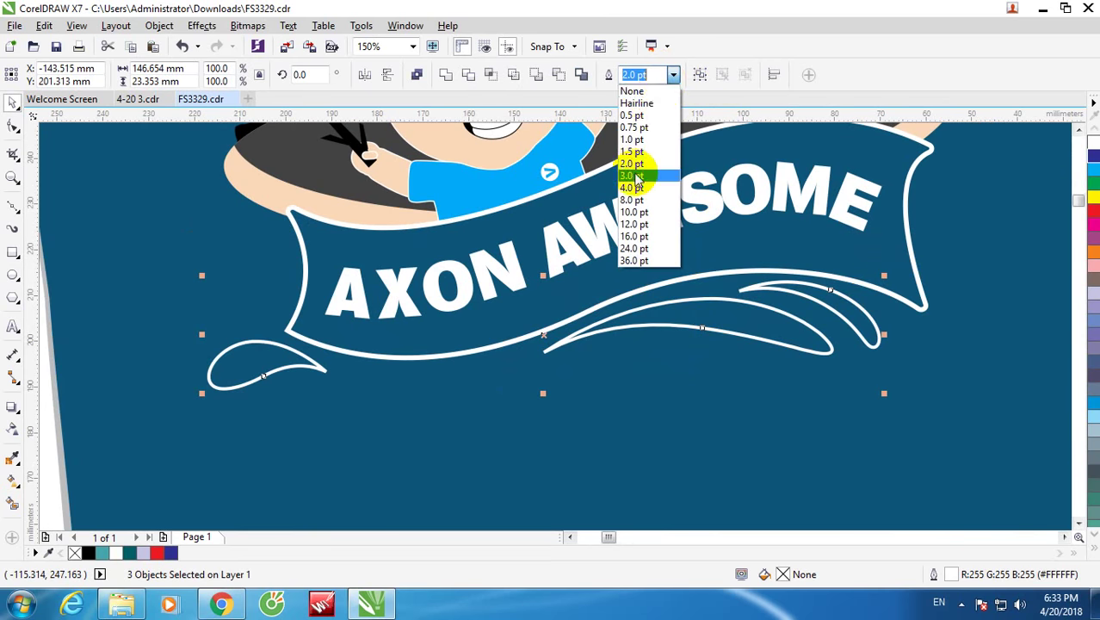
pyautogui.click(632, 175)
pyautogui.scroll(-2, 570, 385)
pyautogui.click(214, 321)
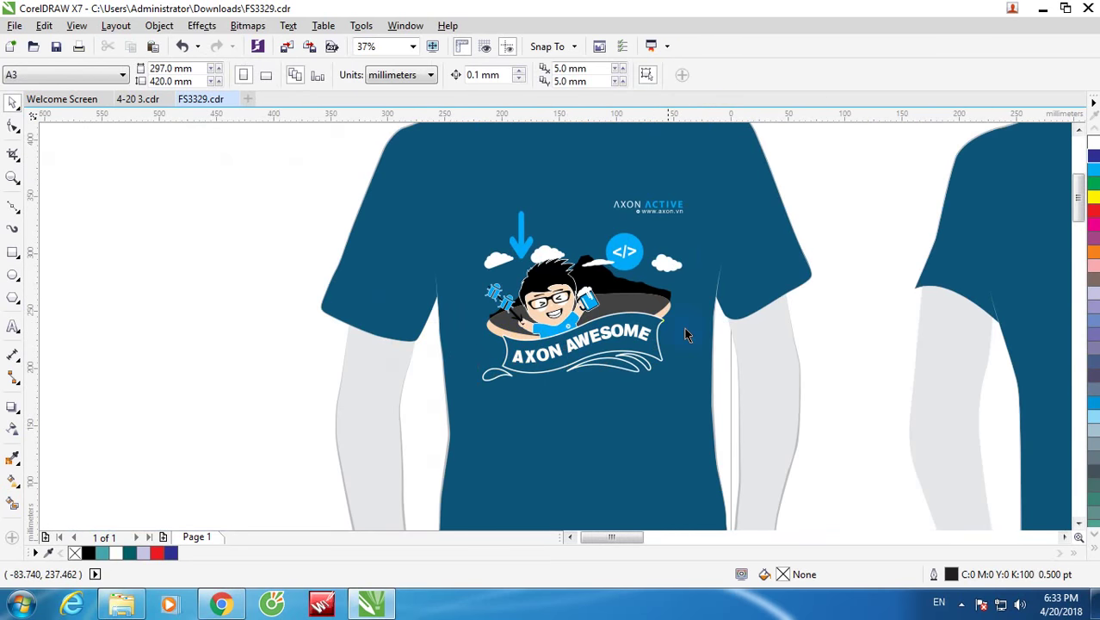
# Step: Compare the artwork on the shirt front with the red-outlined version on the teal background
pyautogui.scroll(2, 647, 334)
pyautogui.scroll(-4, 686, 334)
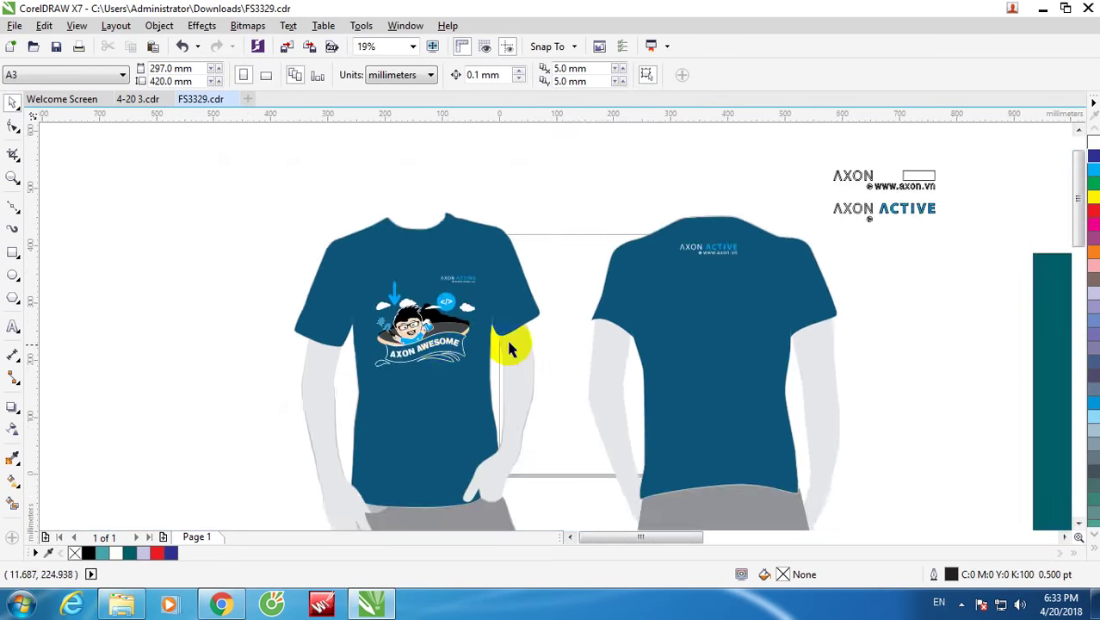
pyautogui.scroll(3, 848, 422)
pyautogui.scroll(-4, 507, 375)
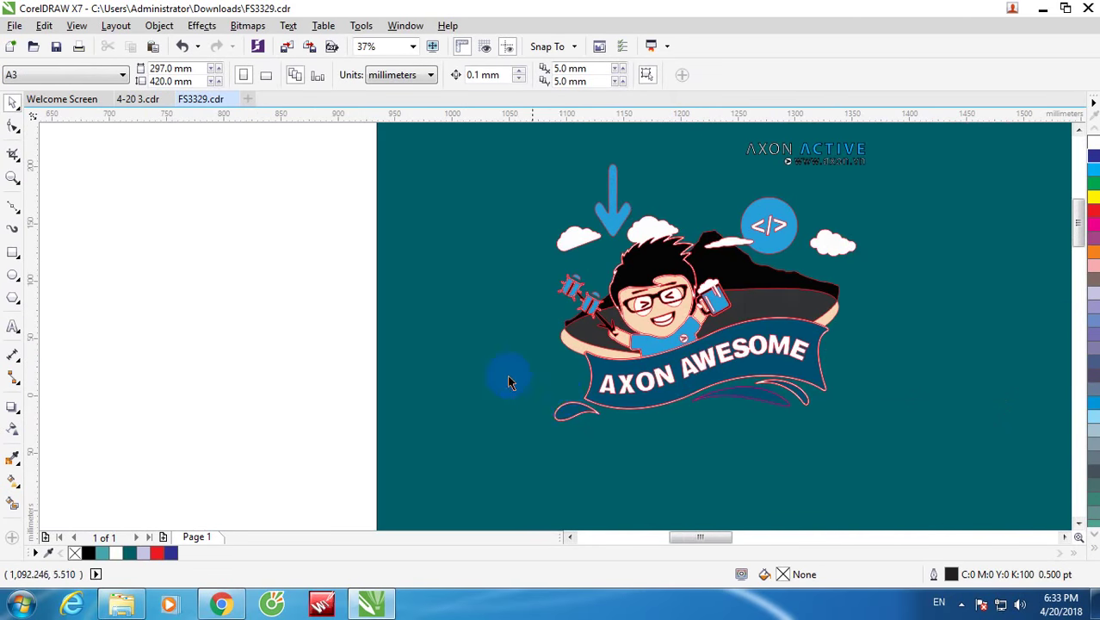
pyautogui.moveTo(290, 323); pyautogui.dragTo(418, 365)
pyautogui.scroll(3, 418, 365)
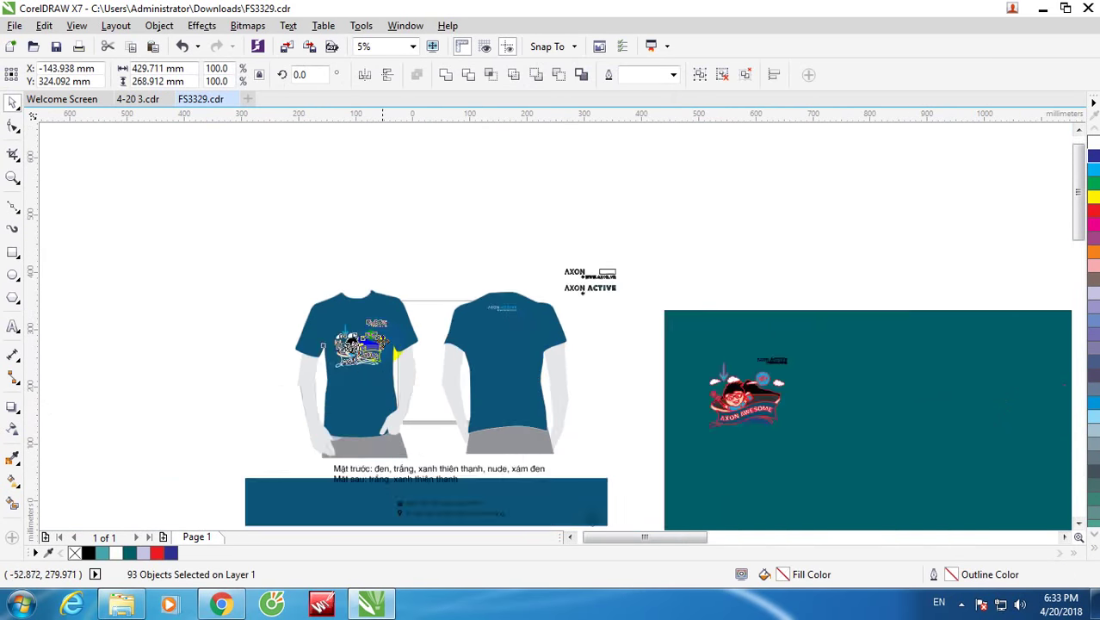
pyautogui.scroll(-1, 342, 332)
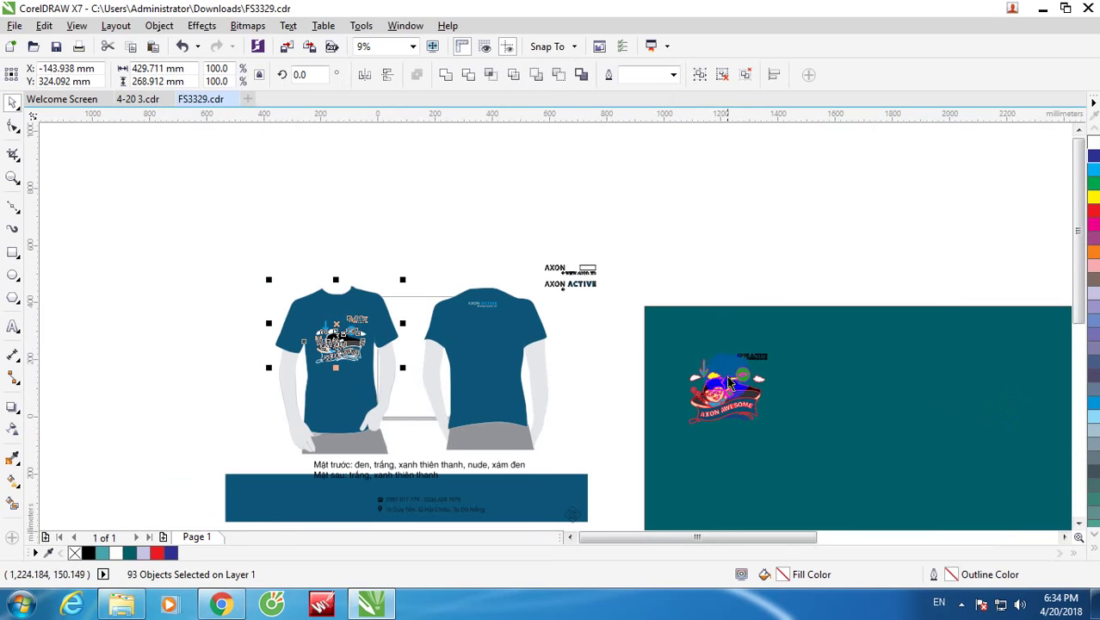
pyautogui.click(794, 409)
pyautogui.scroll(2, 794, 409)
pyautogui.scroll(-2, 570, 321)
pyautogui.scroll(2, 573, 340)
pyautogui.scroll(-1, 574, 342)
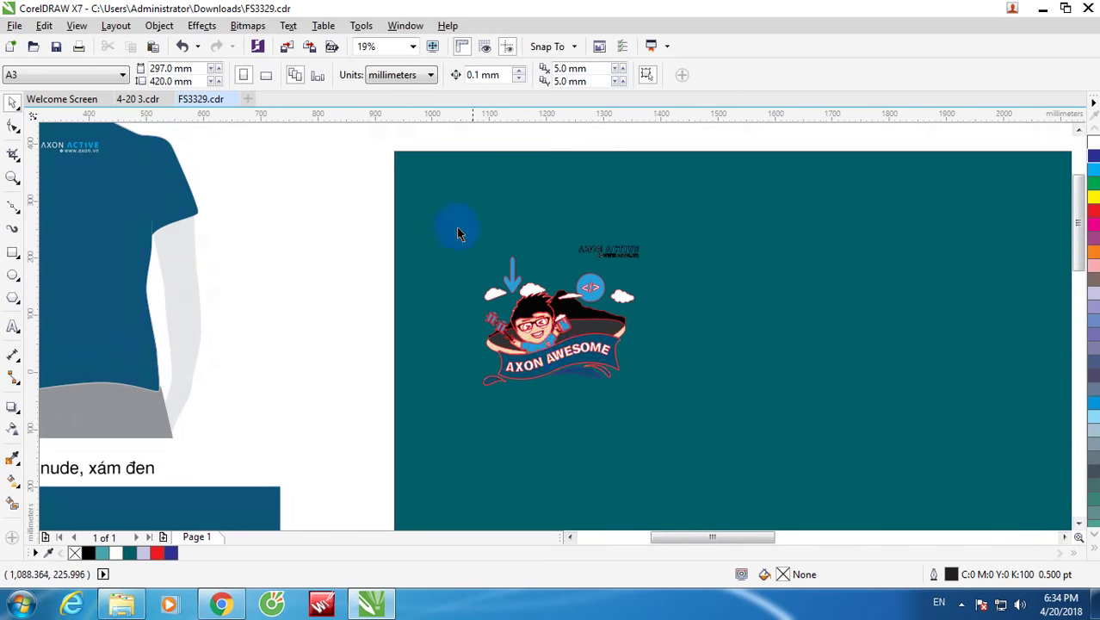
# Step: Move the red-outlined artwork and its logo slightly up and left on the teal background, and duplicate them in a row to the right
pyautogui.moveTo(813, 465); pyautogui.dragTo(815, 467)
pyautogui.moveTo(582, 334); pyautogui.dragTo(952, 334)
pyautogui.rightClick(744, 317)
pyautogui.rightClick(953, 334)
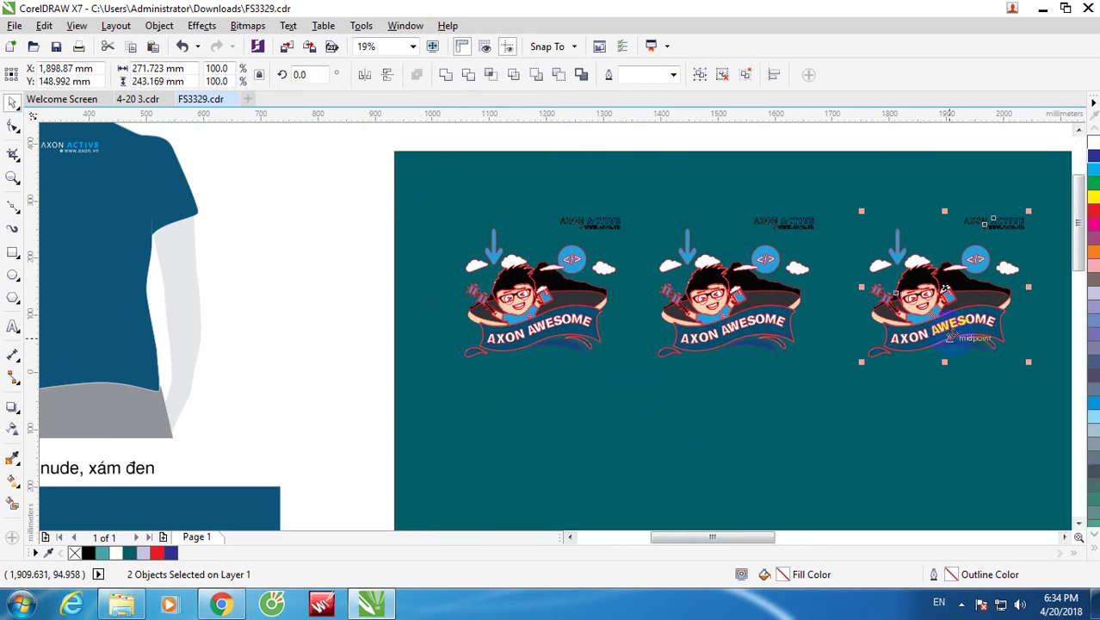
pyautogui.scroll(-1, 762, 308)
pyautogui.moveTo(848, 309); pyautogui.dragTo(971, 309)
pyautogui.rightClick(971, 309)
# Step: Deselect the copied artwork and save the drawing
pyautogui.click(763, 192)
pyautogui.click(58, 47)
pyautogui.scroll(1, 677, 268)
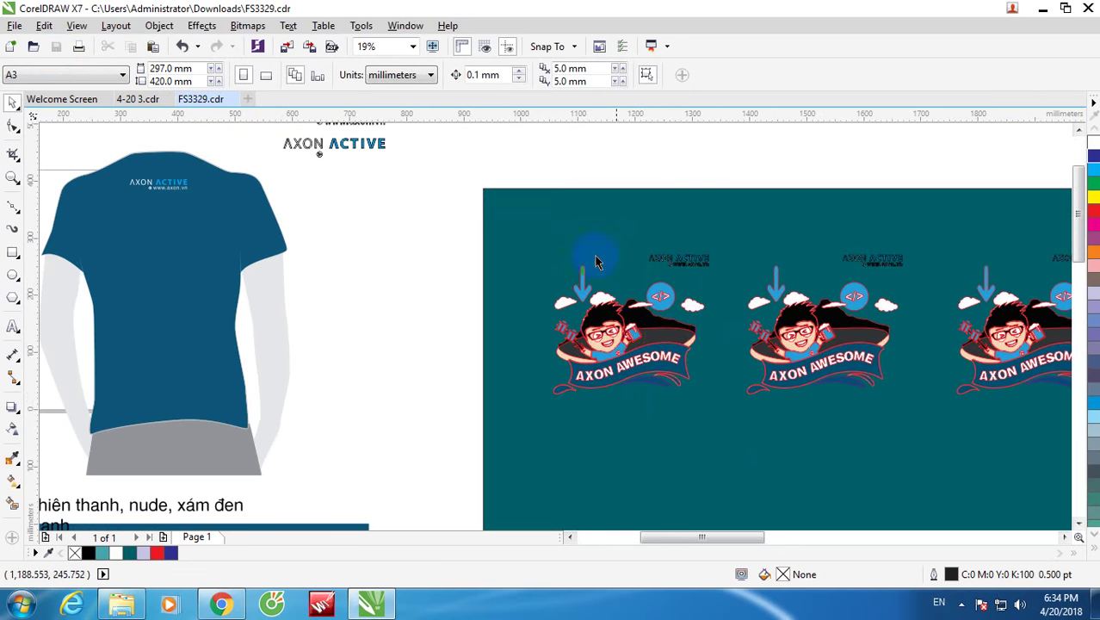
# Step: Check the overall width of the first artwork and logo on the teal background, and examine both up close
pyautogui.moveTo(738, 448); pyautogui.dragTo(739, 448)
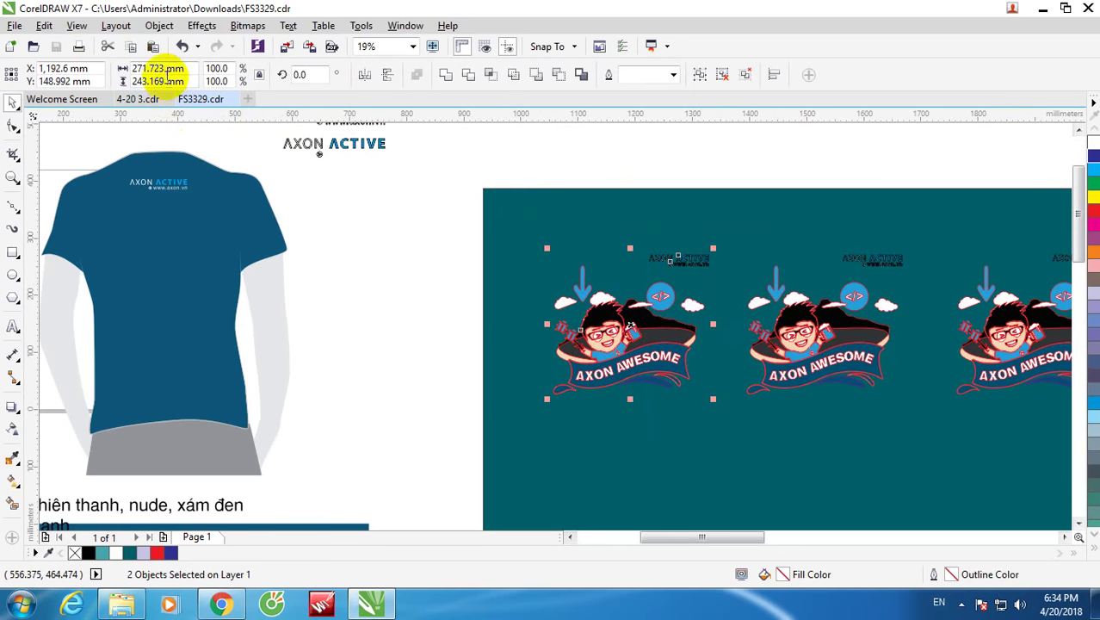
pyautogui.click(148, 68)
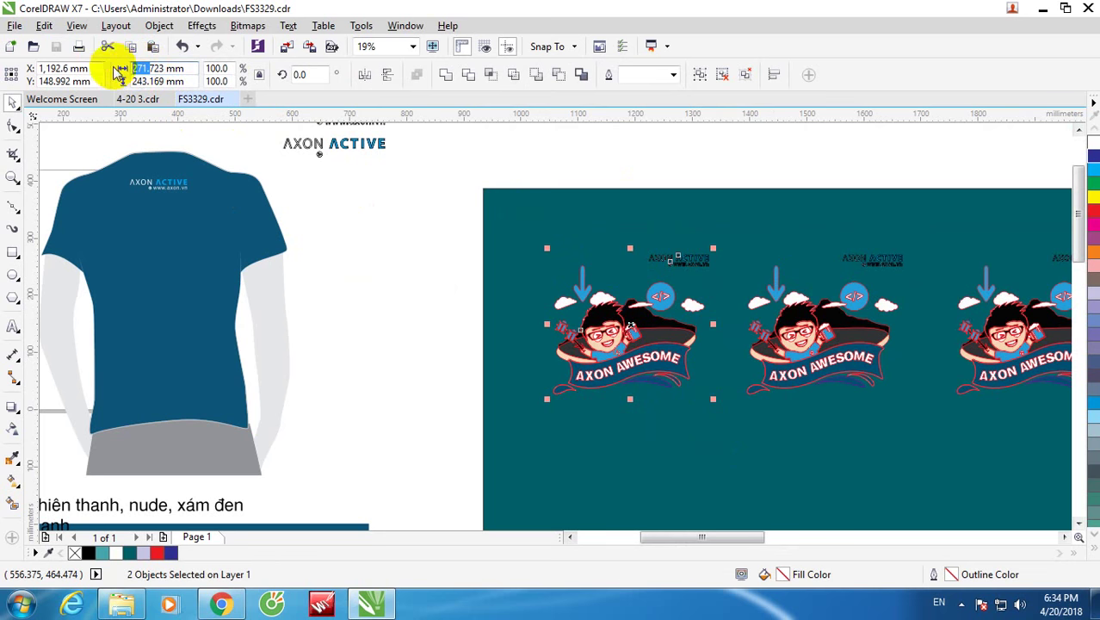
pyautogui.click(17, 105)
pyautogui.click(637, 184)
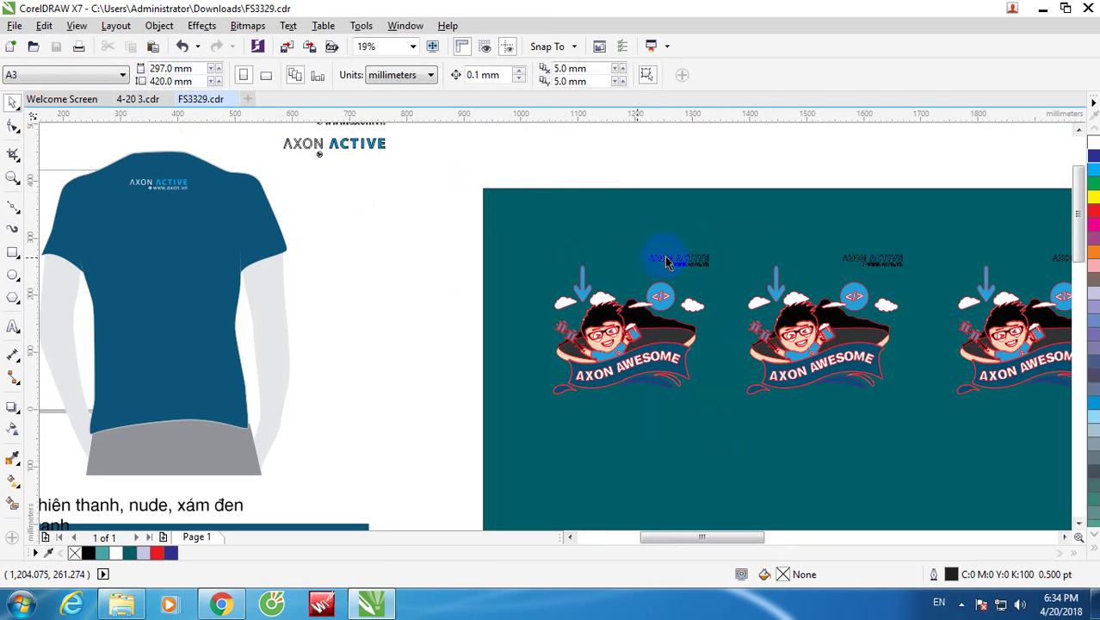
pyautogui.scroll(2, 605, 317)
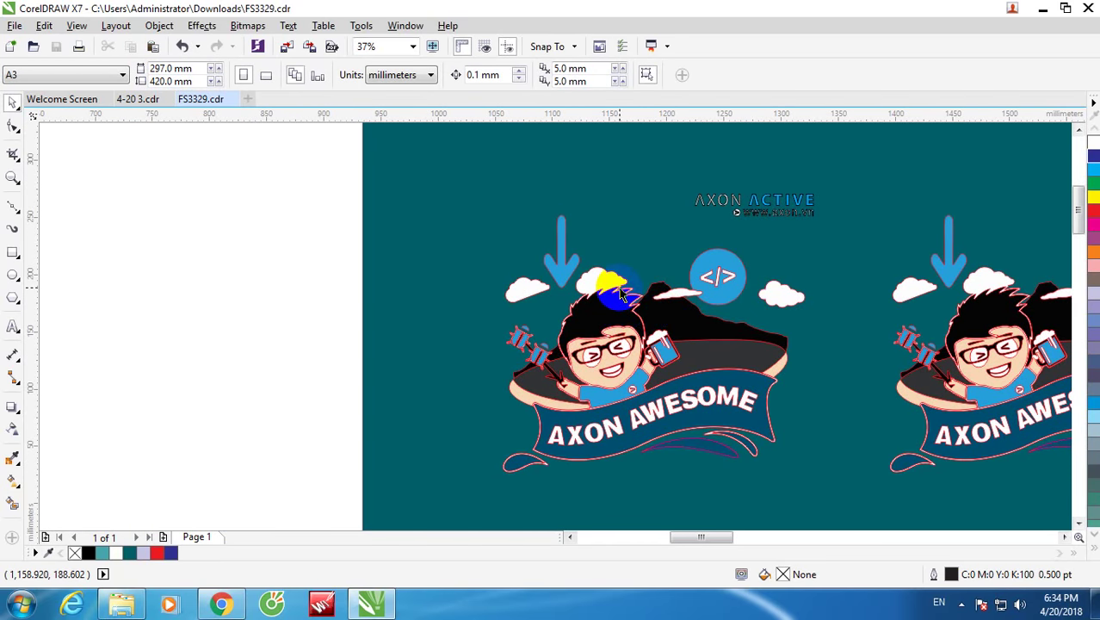
pyautogui.click(557, 267)
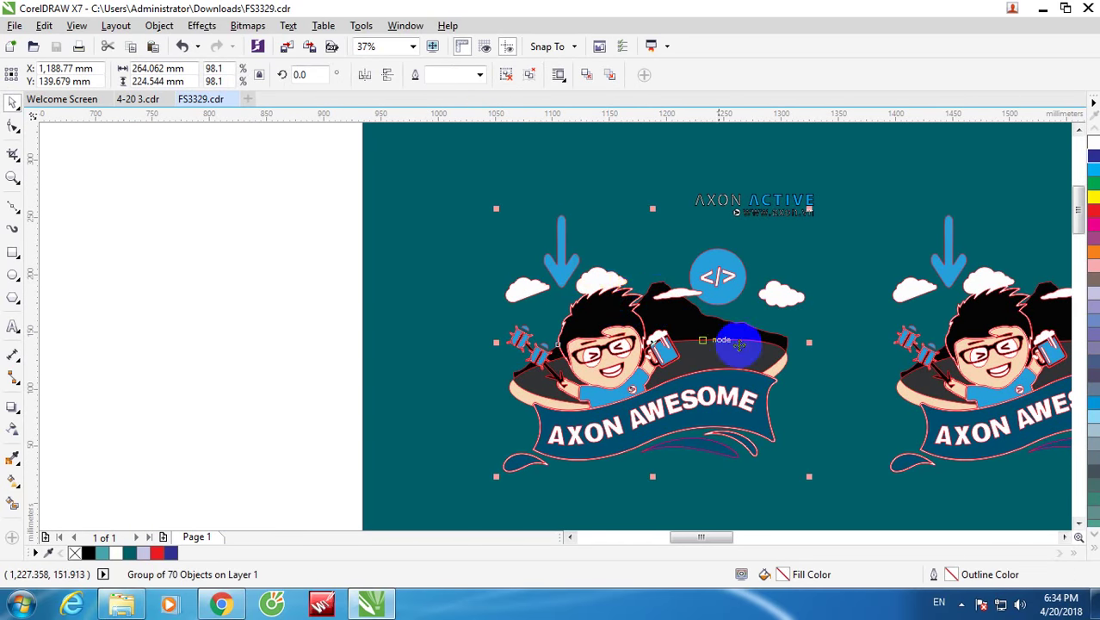
pyautogui.click(826, 378)
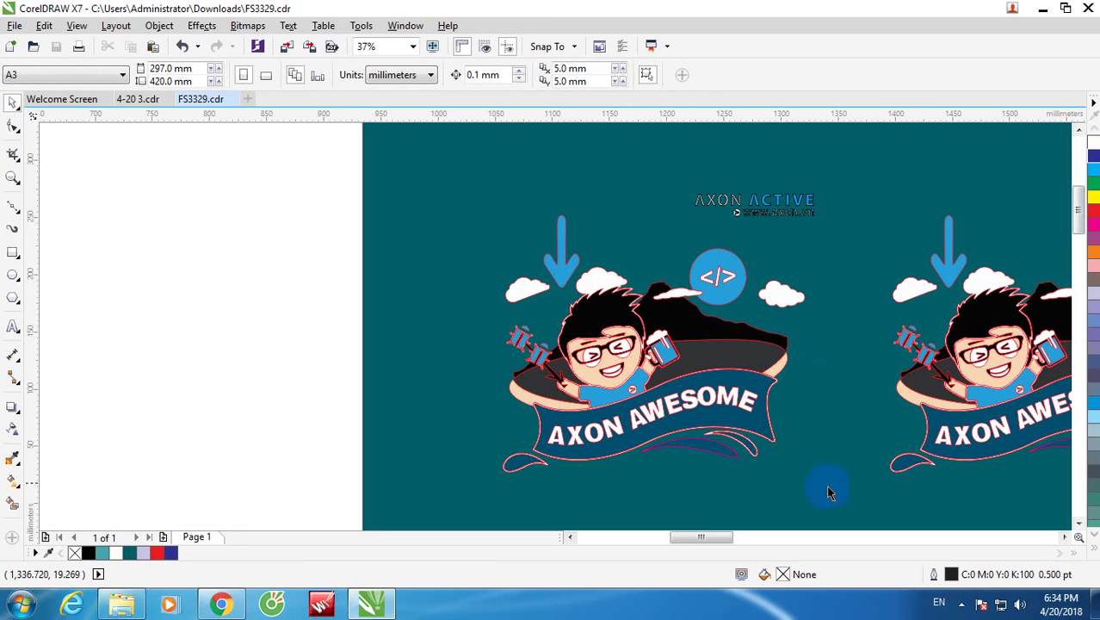
pyautogui.scroll(3, 813, 226)
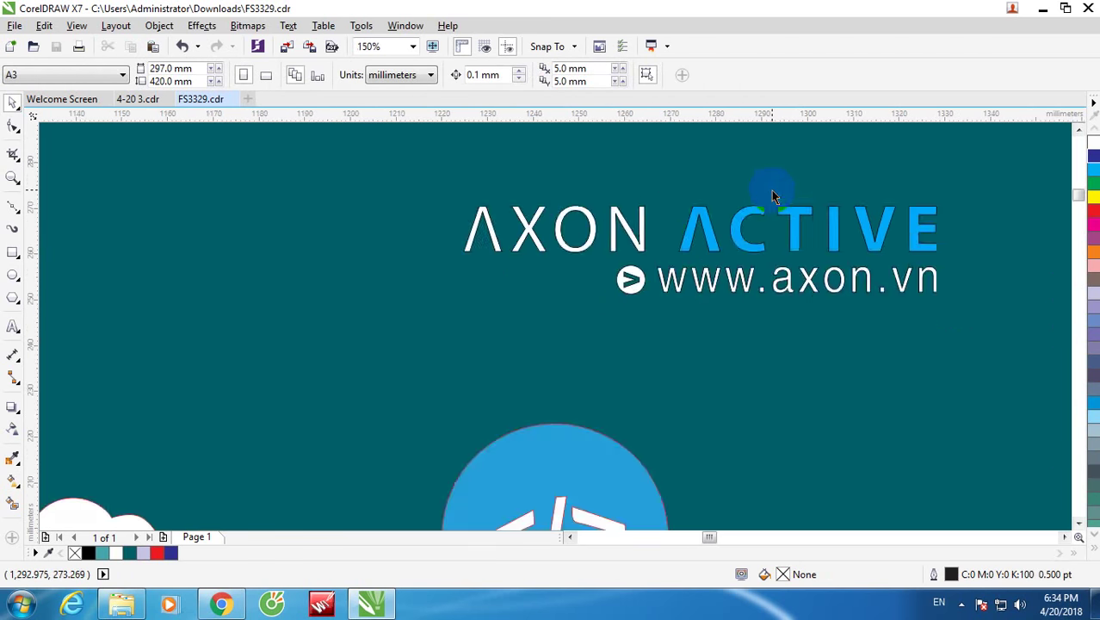
pyautogui.scroll(-3, 756, 247)
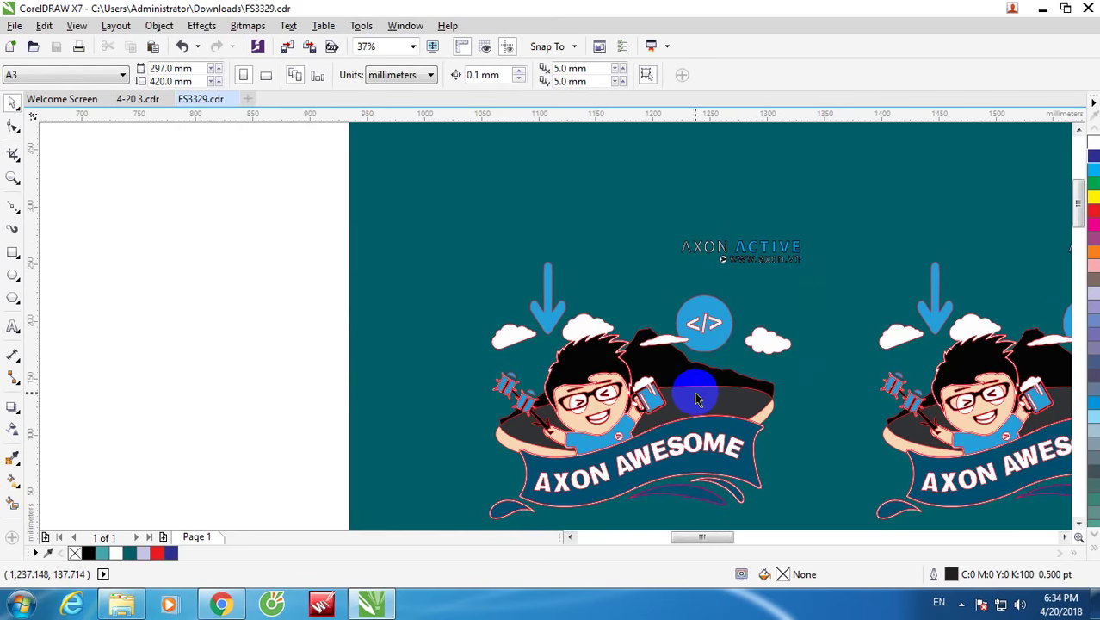
# Step: Examine the first artwork's character and outlines up close on the teal background, and view the row of copies
pyautogui.scroll(4, 621, 426)
pyautogui.scroll(-4, 617, 389)
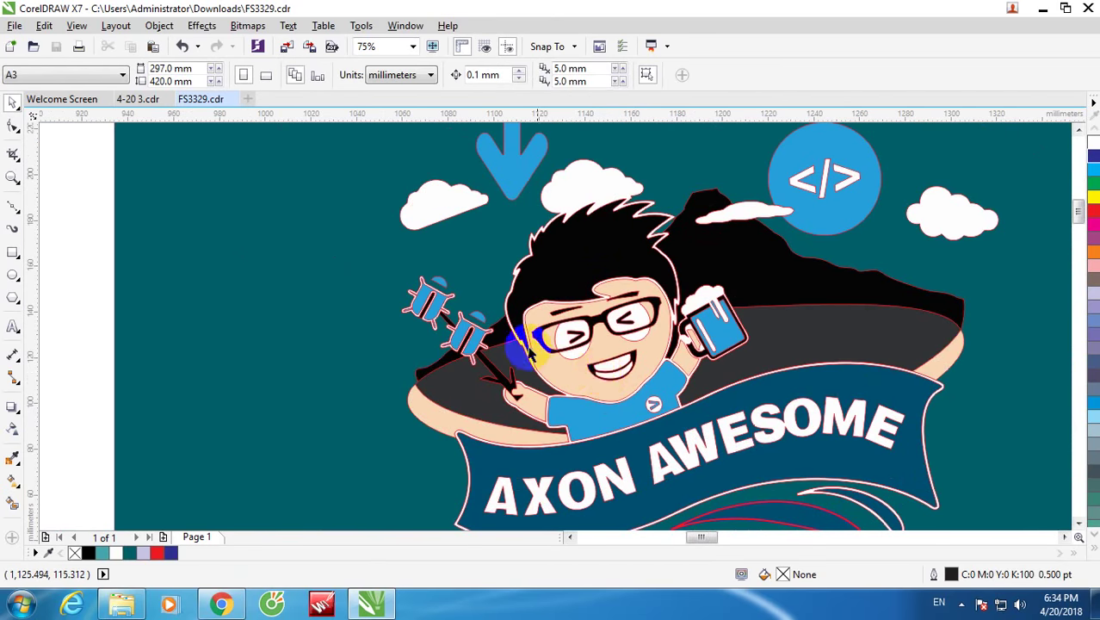
pyautogui.scroll(2, 476, 299)
pyautogui.scroll(-2, 482, 297)
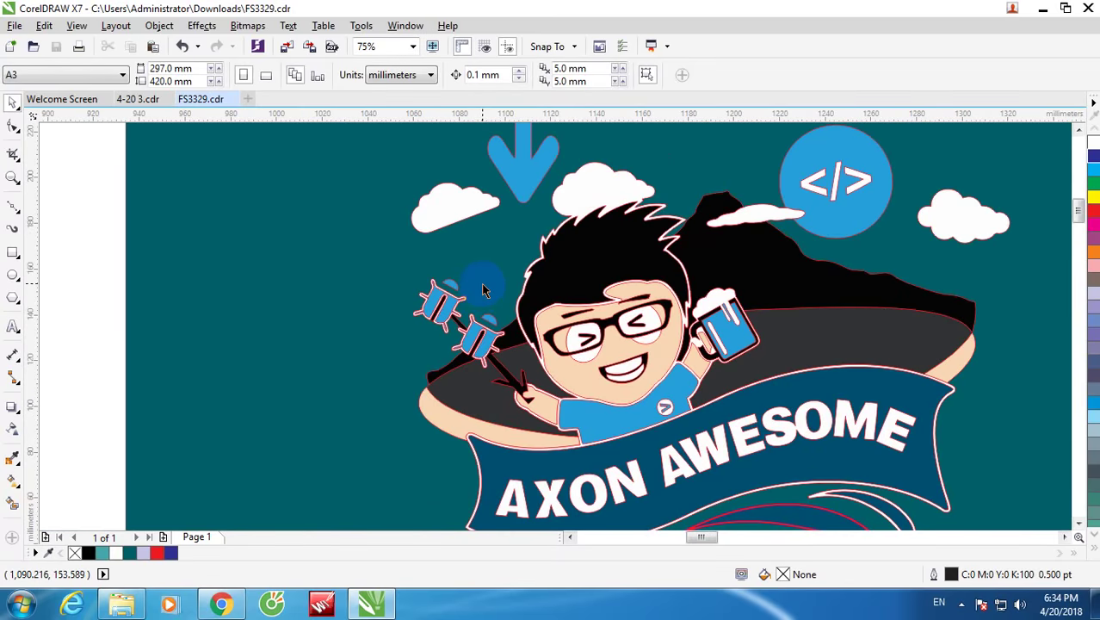
pyautogui.scroll(-4, 483, 288)
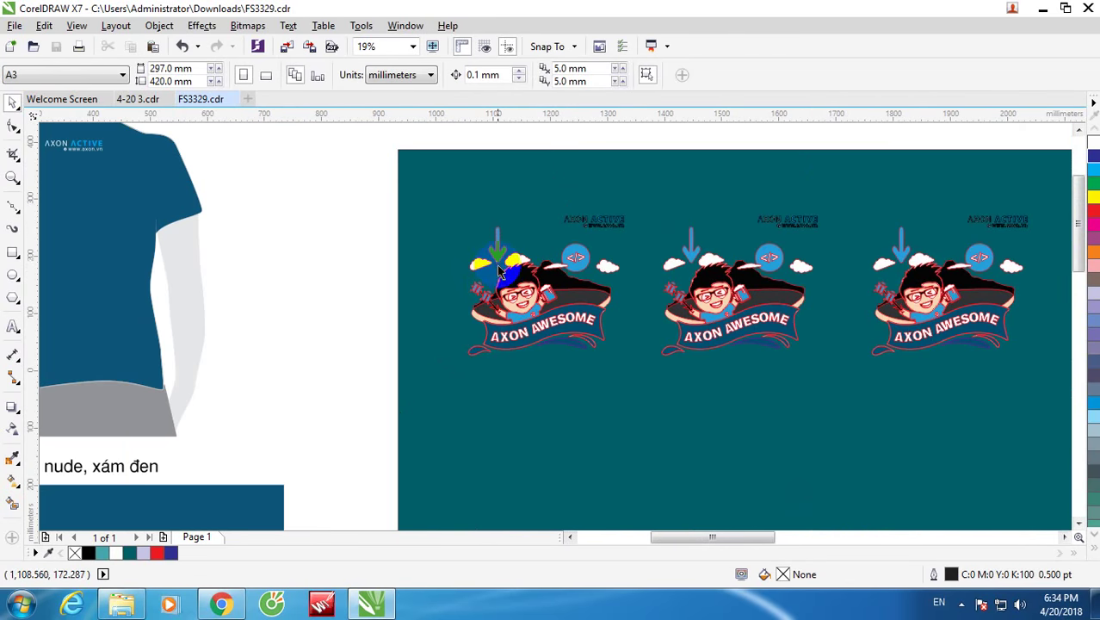
pyautogui.scroll(2, 497, 268)
pyautogui.scroll(-1, 529, 251)
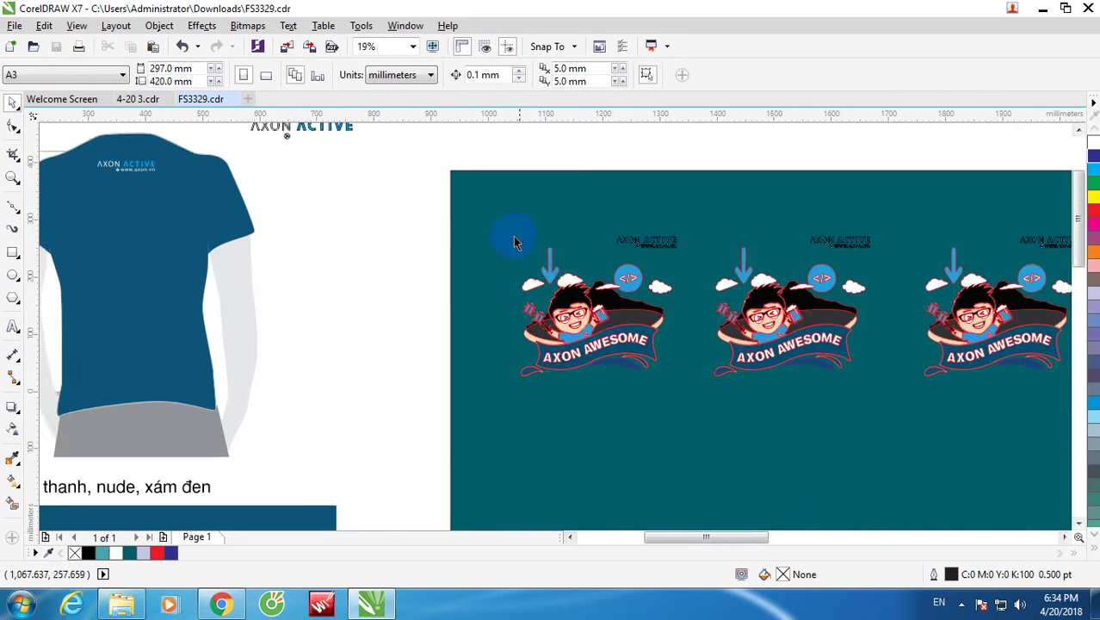
# Step: Check the overall size of the first artwork with its logo, and examine the AXON ACTIVE logo and banner up close
pyautogui.moveTo(696, 413); pyautogui.dragTo(694, 410)
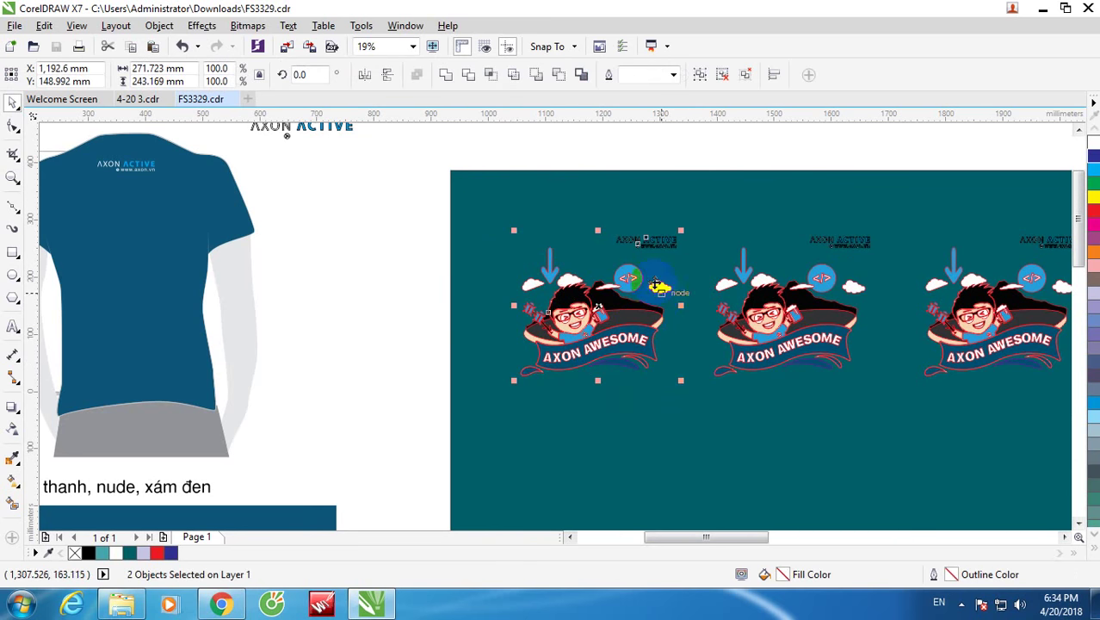
pyautogui.scroll(2, 647, 241)
pyautogui.scroll(-2, 658, 243)
pyautogui.scroll(2, 658, 244)
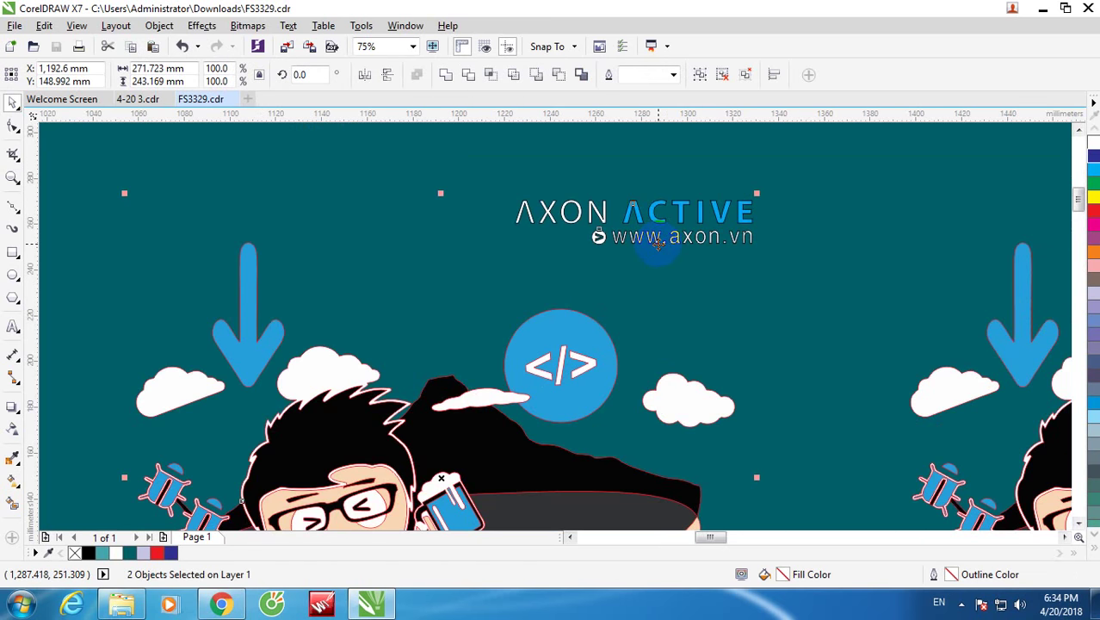
pyautogui.scroll(-1, 658, 243)
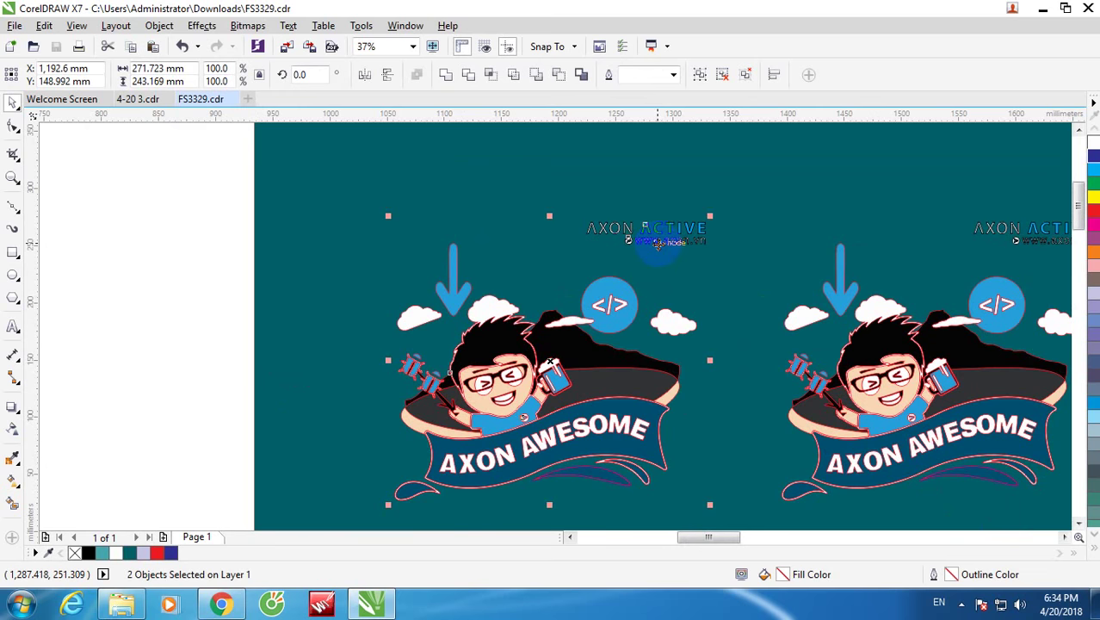
pyautogui.scroll(2, 658, 232)
pyautogui.scroll(-2, 663, 234)
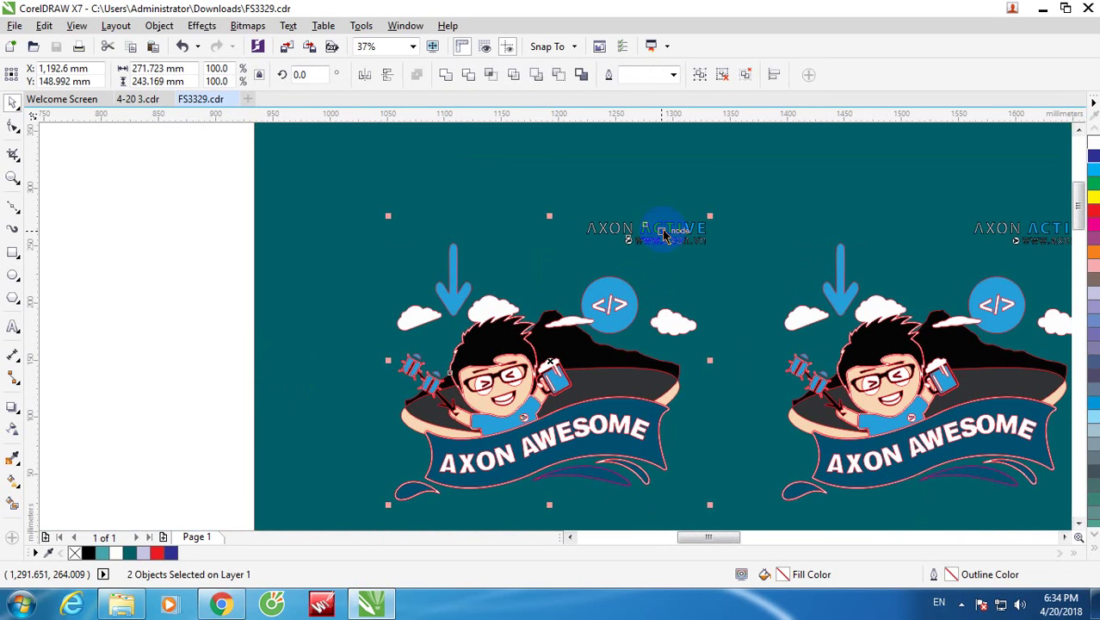
pyautogui.click(720, 477)
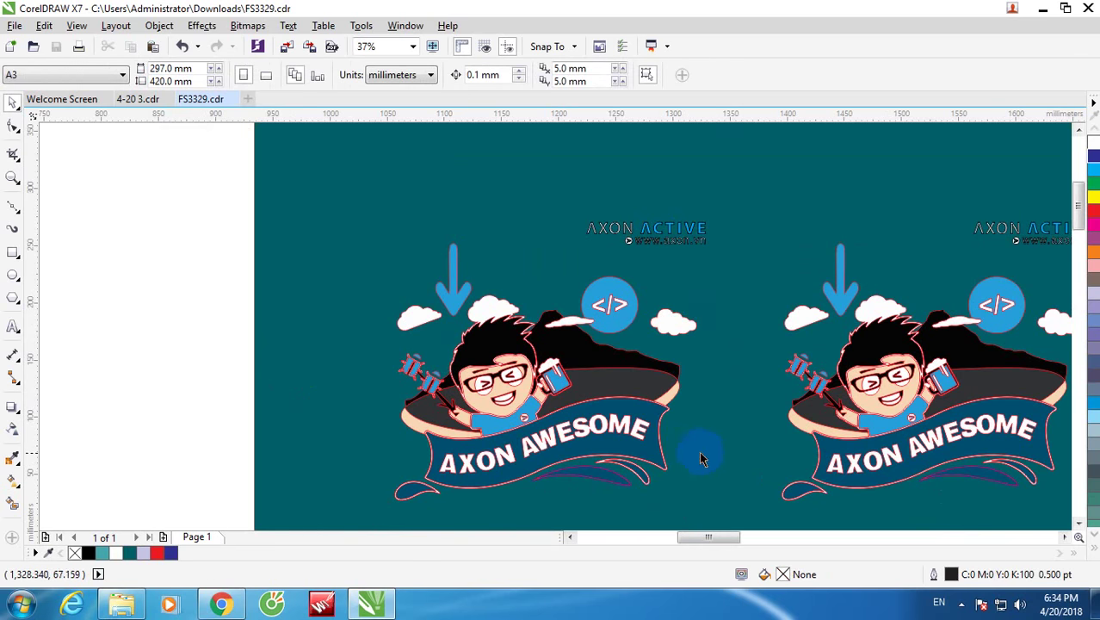
pyautogui.scroll(2, 636, 452)
pyautogui.scroll(-2, 663, 360)
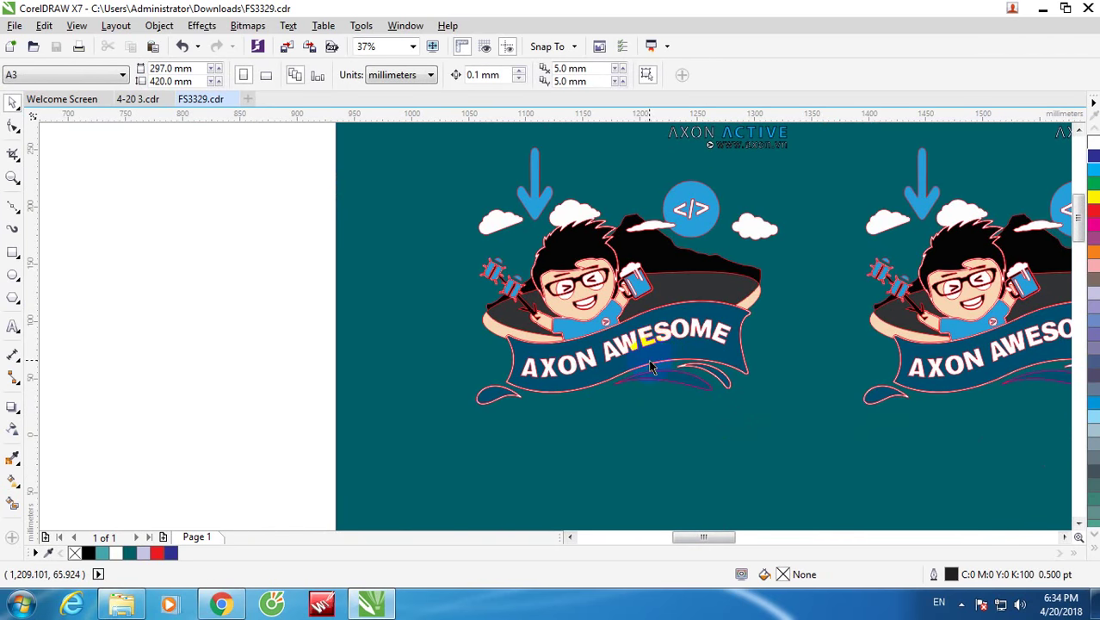
# Step: Unlock the teal background rectangle and recolour it to the banner's dark blue (C100 M68 Y36 K18), sampled with the eyedropper
pyautogui.rightClick(417, 313)
pyautogui.click(439, 309)
pyautogui.click(769, 565)
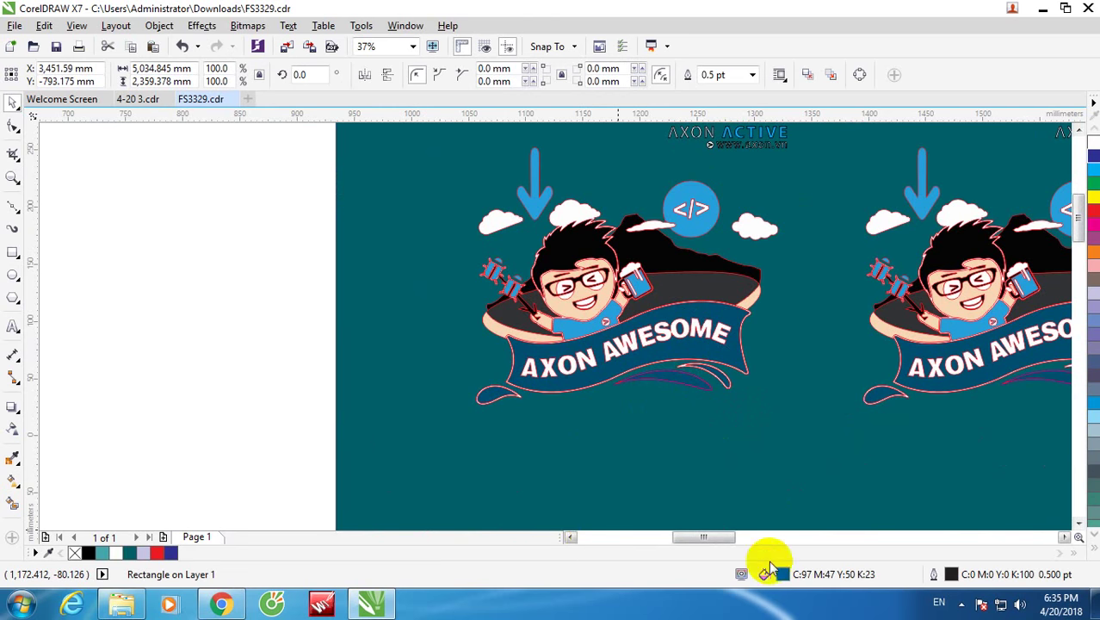
pyautogui.doubleClick(782, 574)
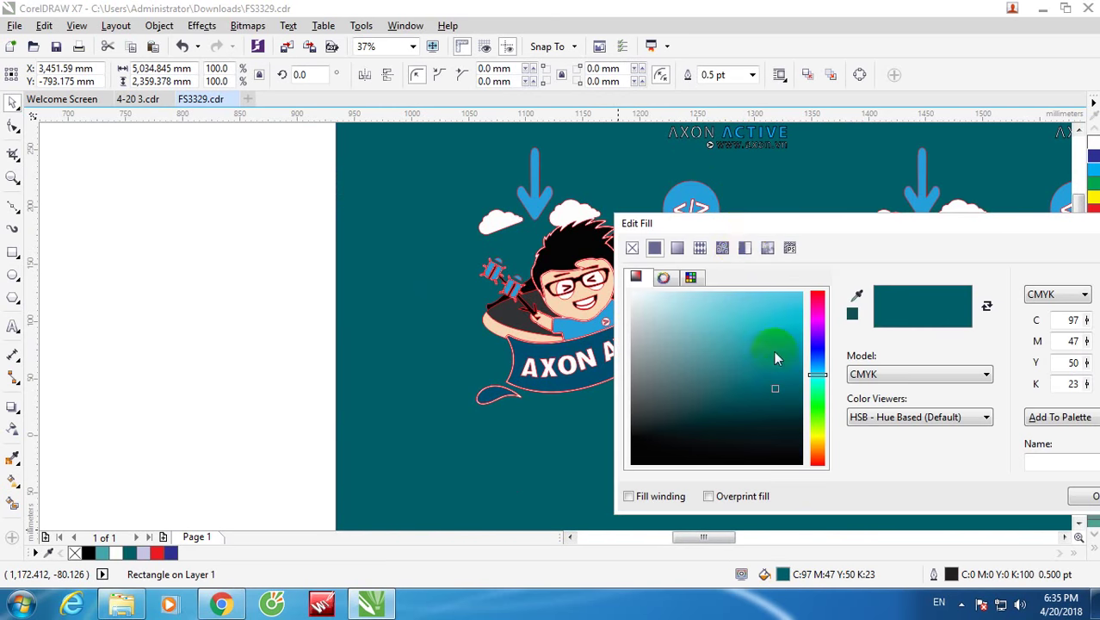
pyautogui.moveTo(768, 226); pyautogui.dragTo(897, 253)
pyautogui.click(988, 320)
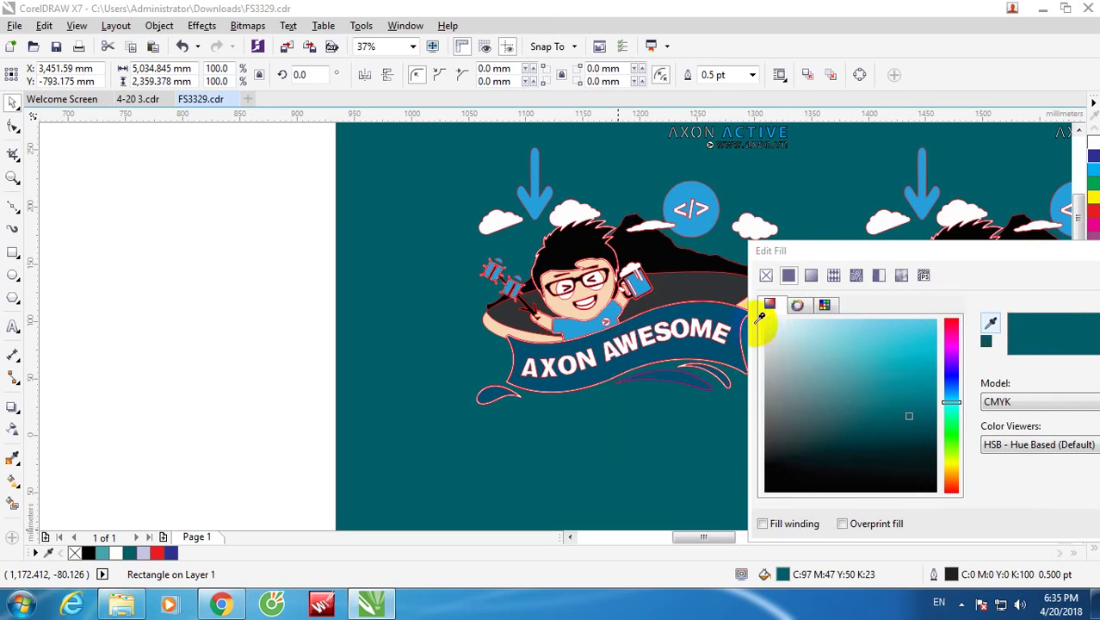
pyautogui.click(738, 332)
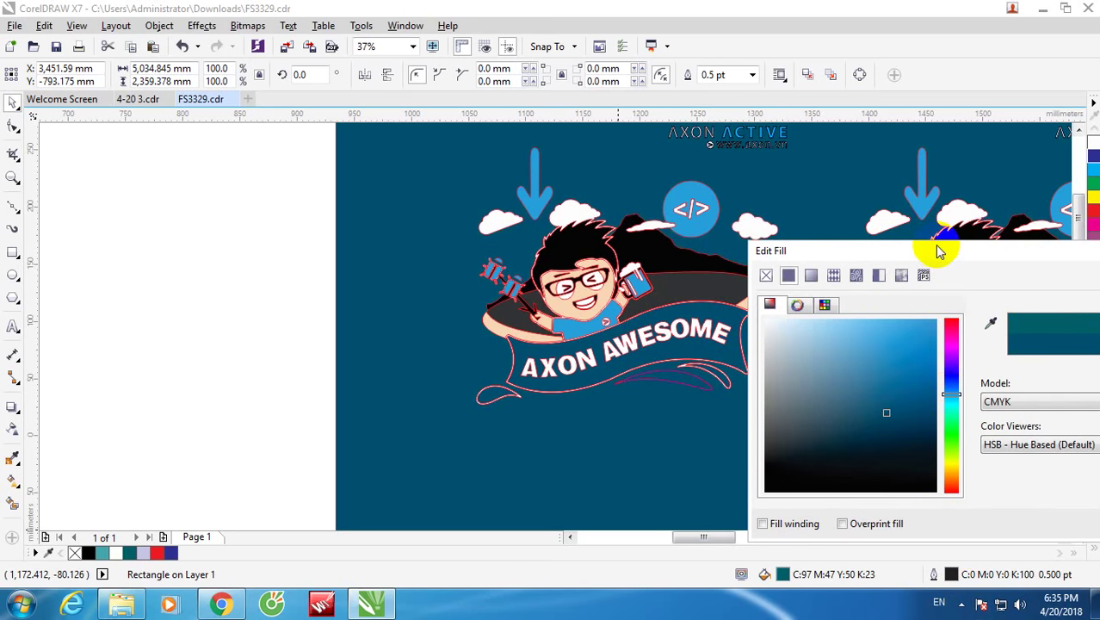
pyautogui.moveTo(935, 248); pyautogui.dragTo(703, 177)
pyautogui.click(984, 450)
pyautogui.click(160, 269)
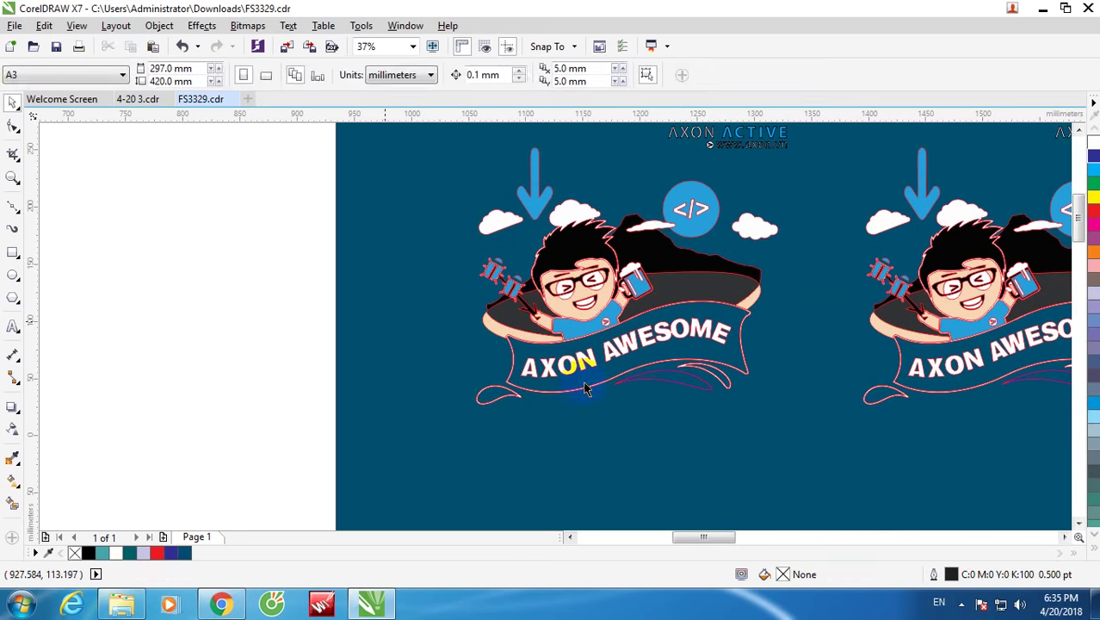
# Step: Compare the artwork on the T-shirt front with the red-outlined version on the dark blue background
pyautogui.scroll(-2, 613, 399)
pyautogui.scroll(4, 630, 372)
pyautogui.scroll(-4, 545, 363)
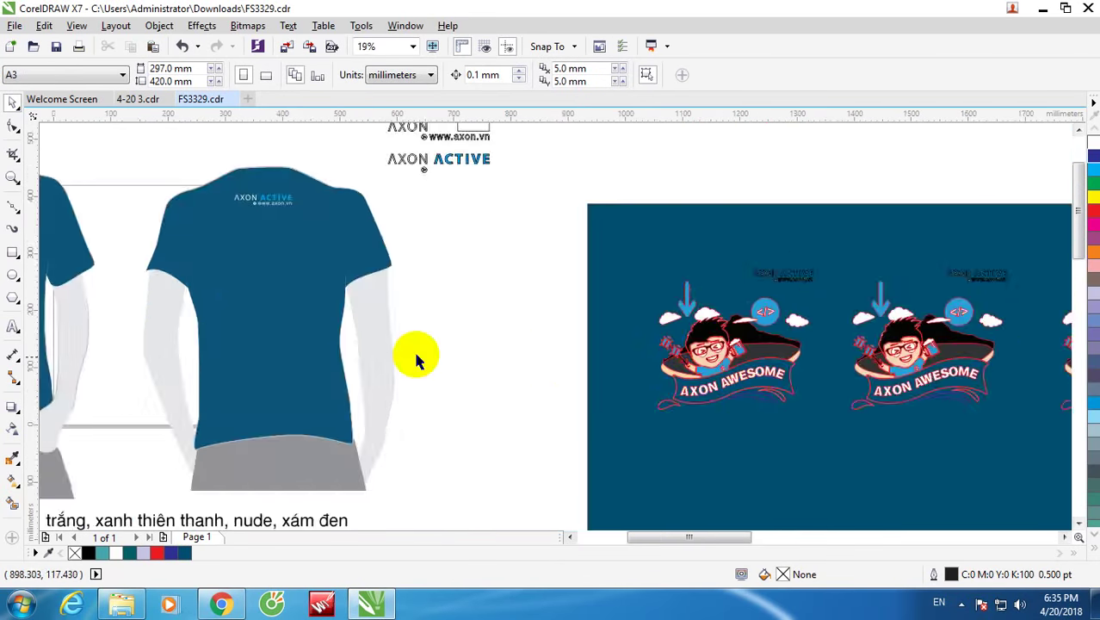
pyautogui.scroll(-3, 374, 368)
pyautogui.scroll(5, 359, 376)
pyautogui.scroll(2, 360, 375)
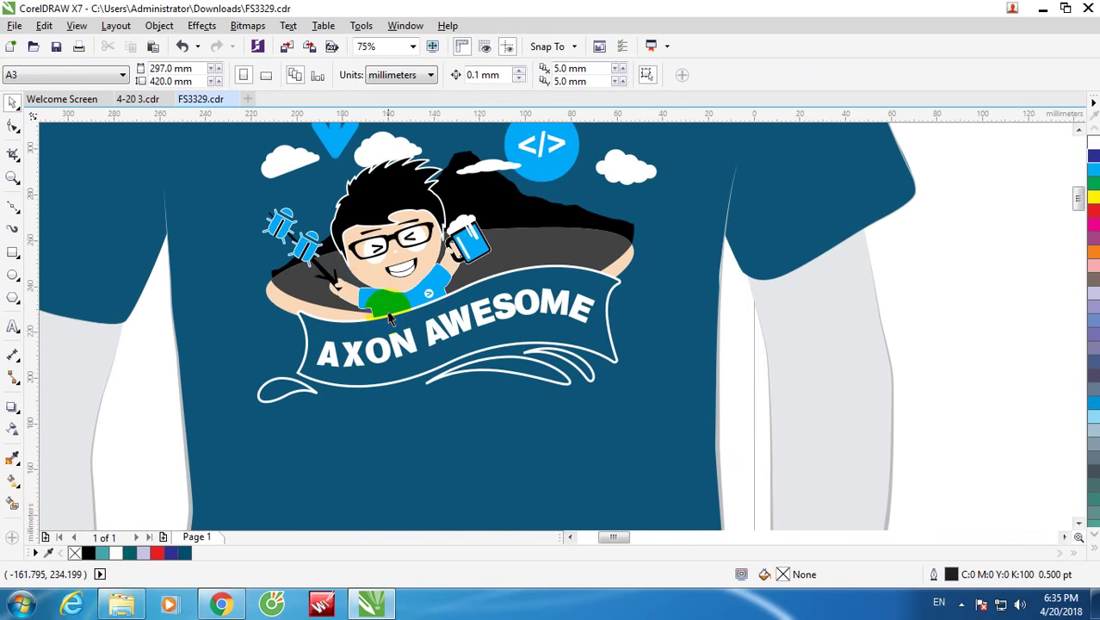
pyautogui.scroll(-4, 602, 399)
pyautogui.scroll(5, 602, 399)
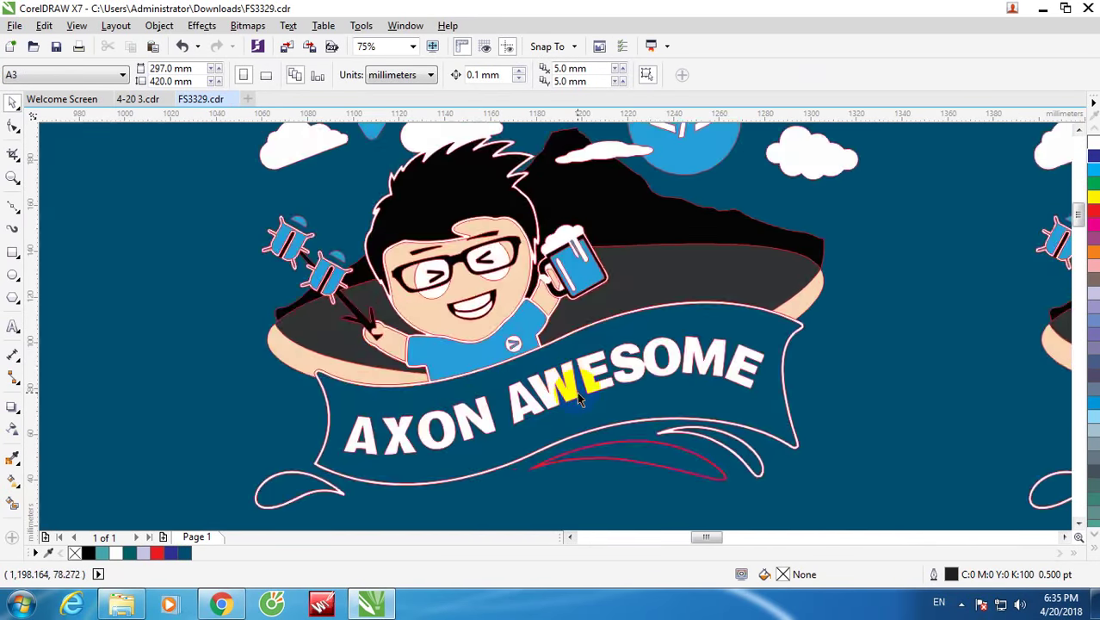
pyautogui.scroll(-1, 583, 398)
pyautogui.scroll(-1, 533, 302)
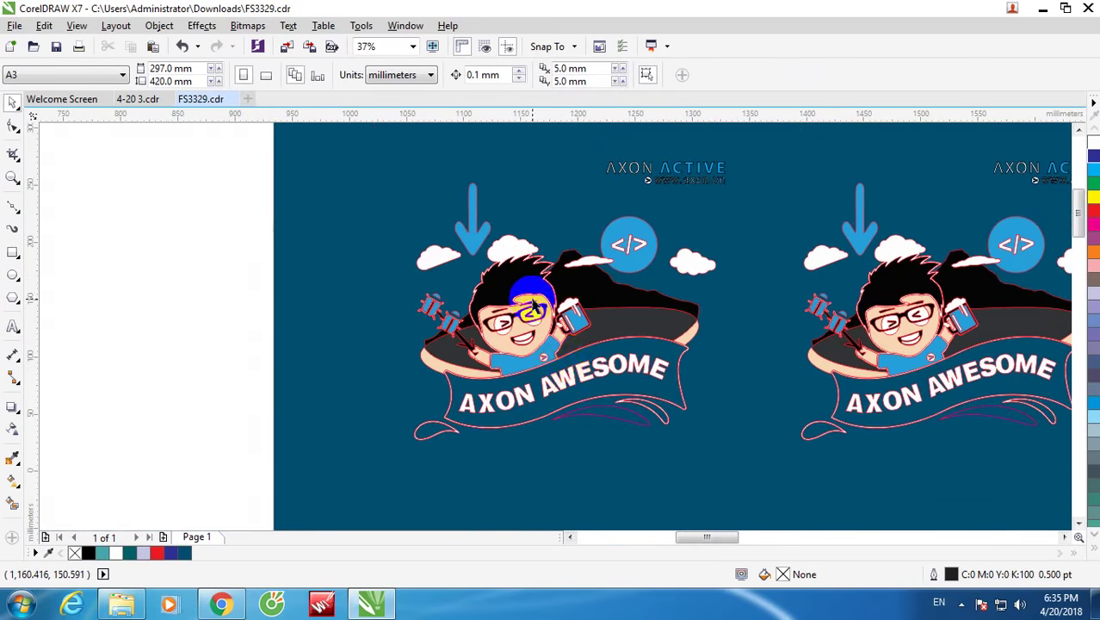
pyautogui.scroll(1, 535, 296)
# Step: Undo the background's recolouring and redo it
pyautogui.click(537, 268)
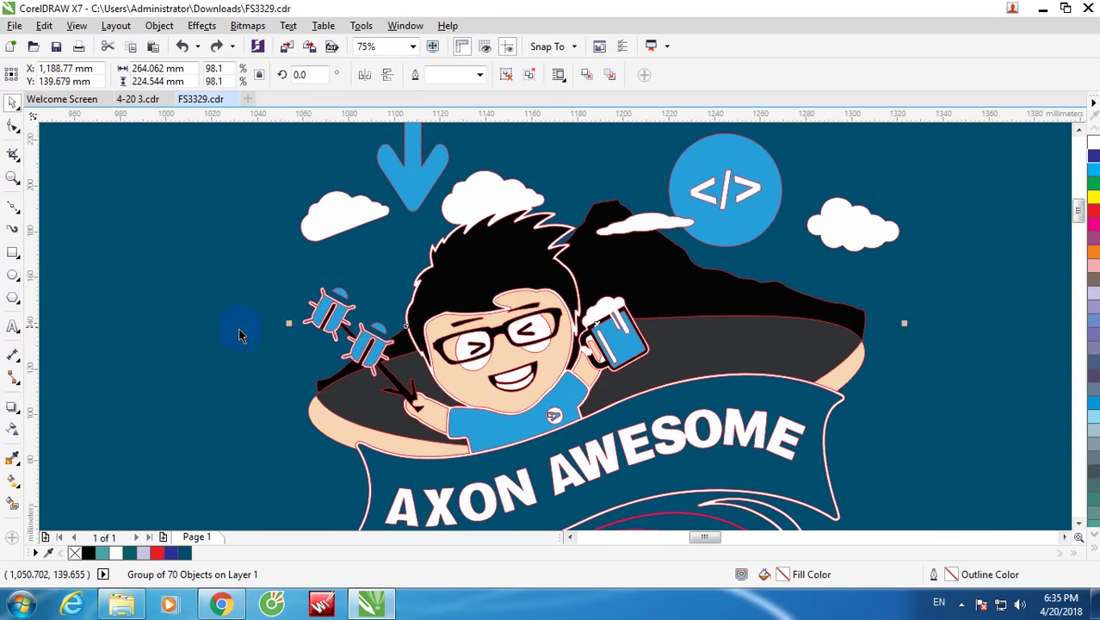
pyautogui.scroll(-2, 241, 327)
pyautogui.click(299, 270)
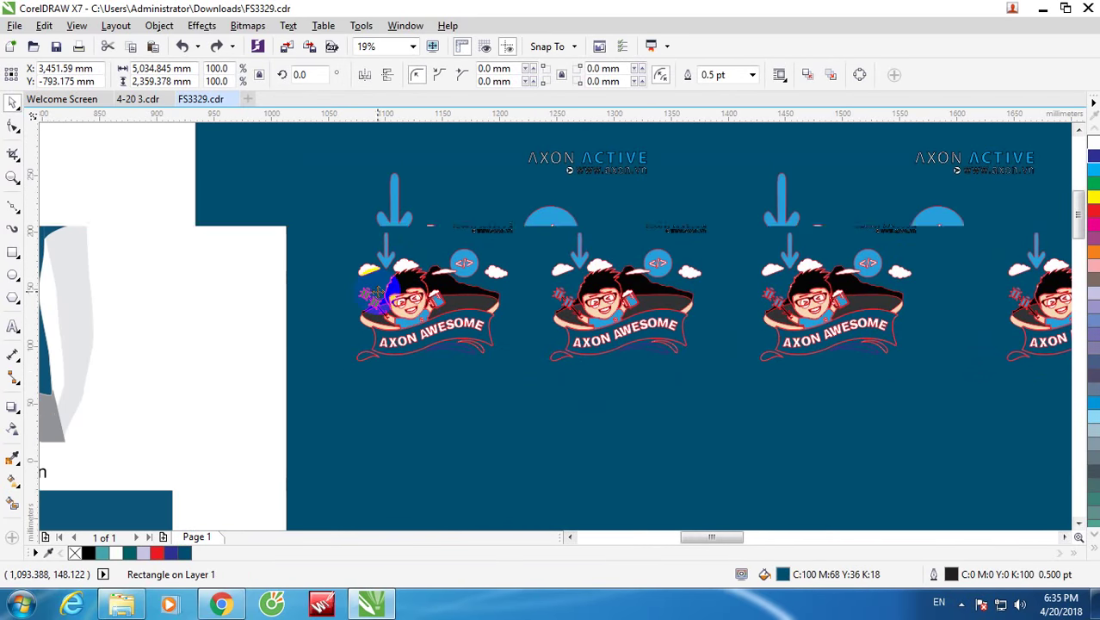
pyautogui.scroll(1, 557, 290)
pyautogui.click(501, 318)
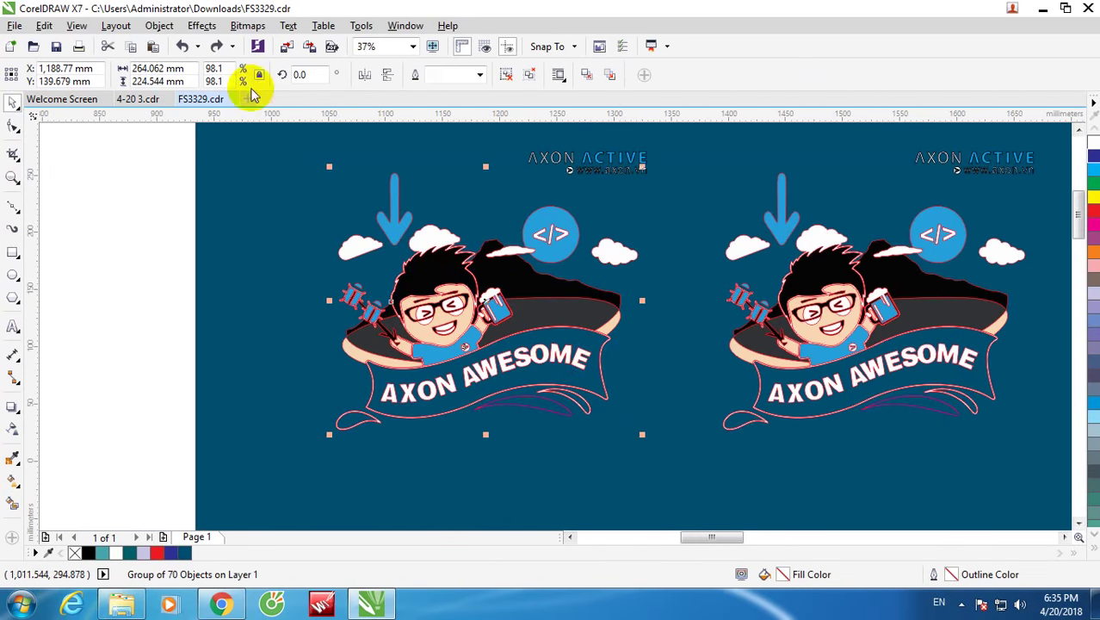
pyautogui.click(184, 48)
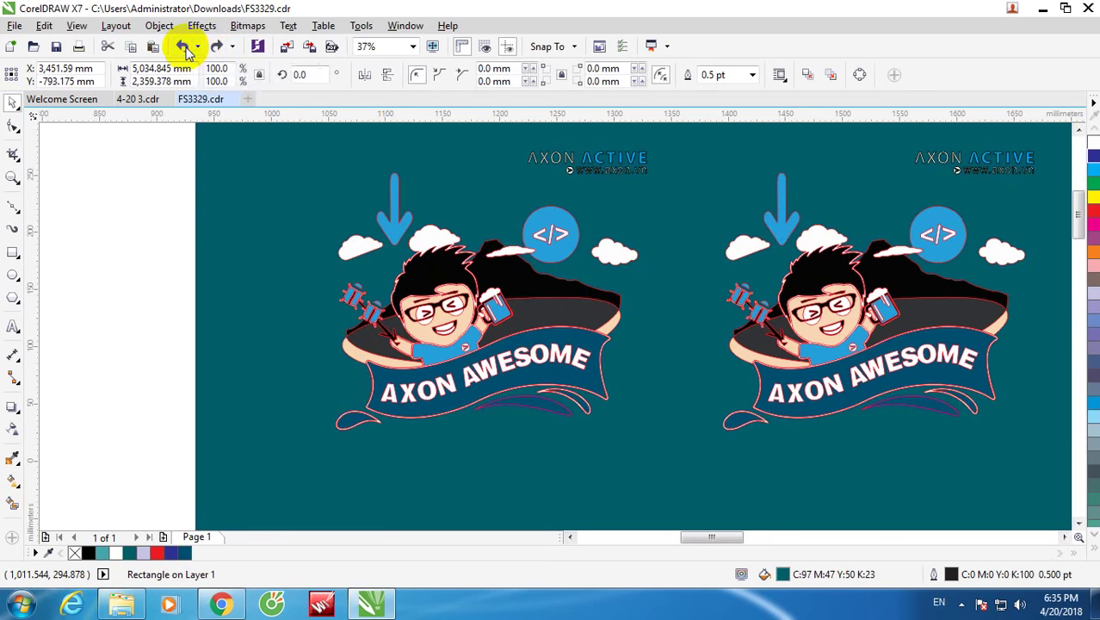
pyautogui.click(217, 48)
# Step: Lock the dark blue background rectangle and ungroup the first artwork
pyautogui.click(172, 275)
pyautogui.rightClick(226, 238)
pyautogui.click(164, 277)
pyautogui.rightClick(217, 227)
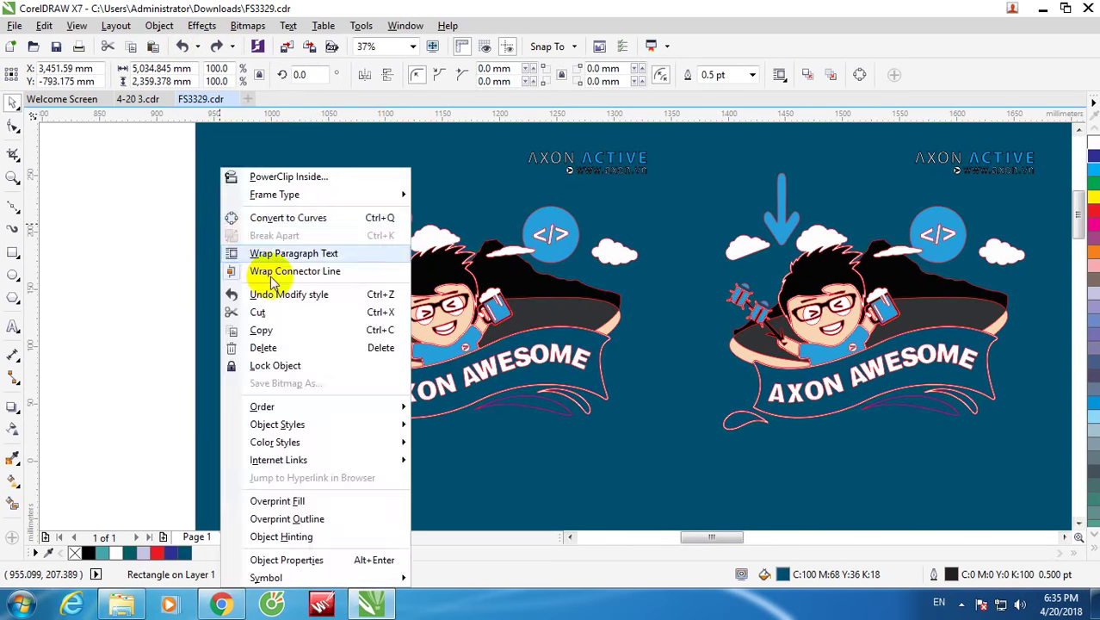
pyautogui.click(282, 365)
pyautogui.click(521, 351)
pyautogui.scroll(3, 527, 289)
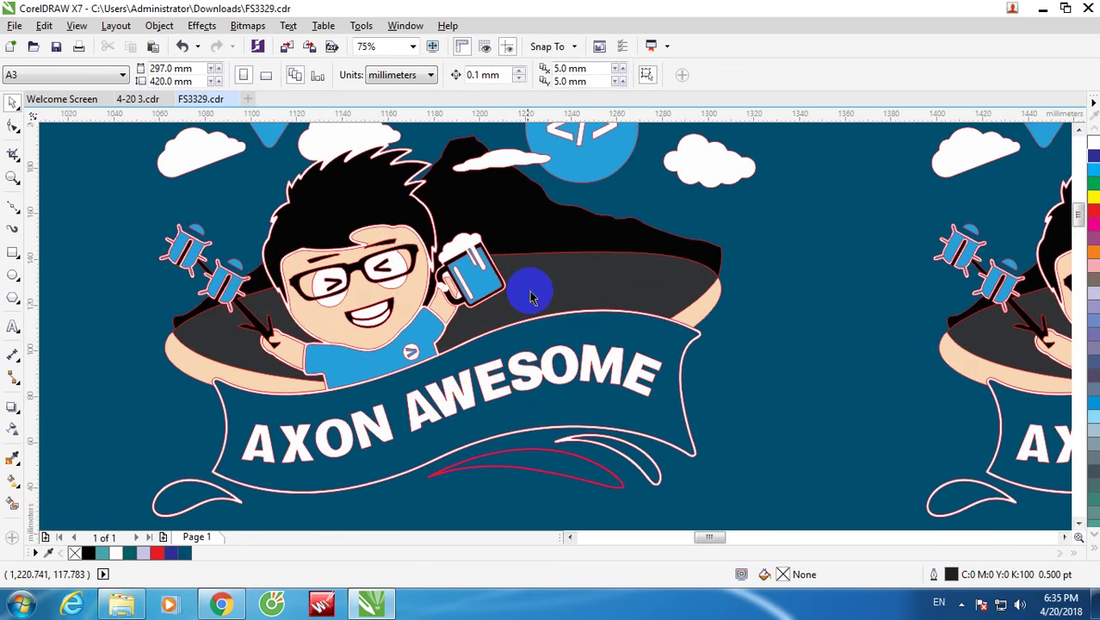
pyautogui.click(768, 258)
# Step: Delete the dark grey shape behind the banner in the first artwork, and undo the deletion
pyautogui.click(611, 271)
pyautogui.press('Delete')
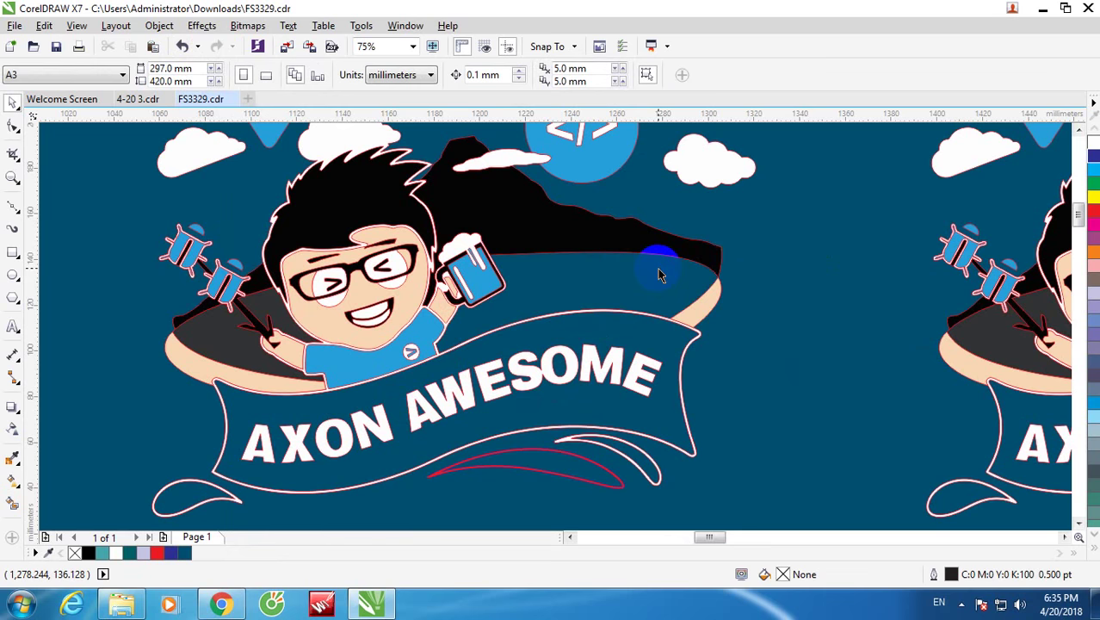
pyautogui.hotkey('ctrl', 'z')
# Step: Weld the first artwork's arrow, left cloud, bugs and head parts into a single shape
pyautogui.scroll(-2, 657, 269)
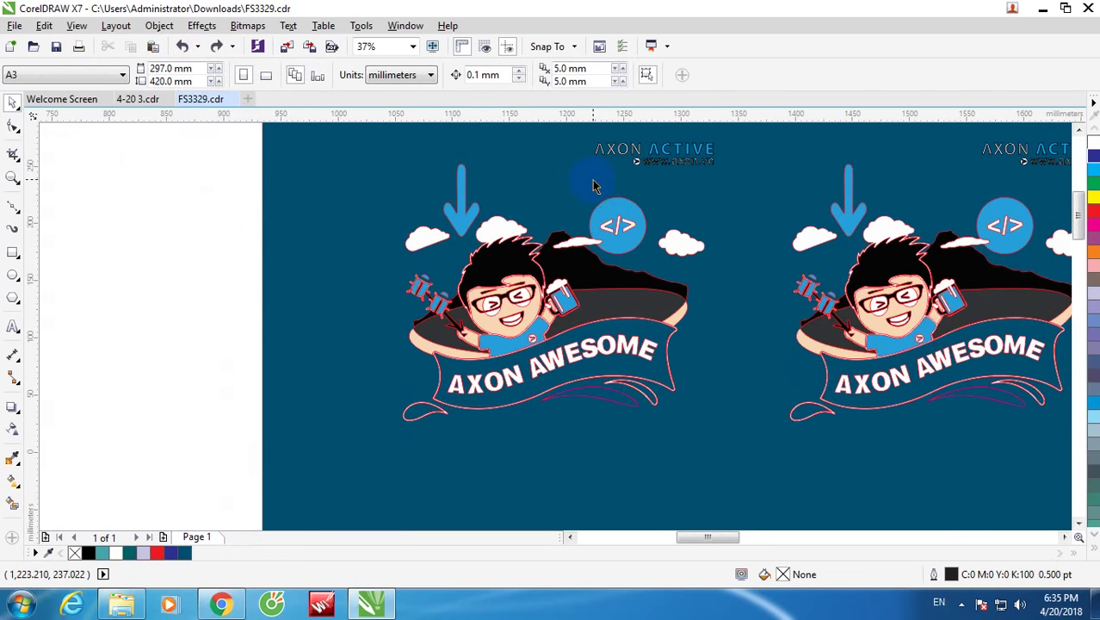
pyautogui.scroll(2, 607, 246)
pyautogui.scroll(-2, 611, 261)
pyautogui.scroll(2, 533, 248)
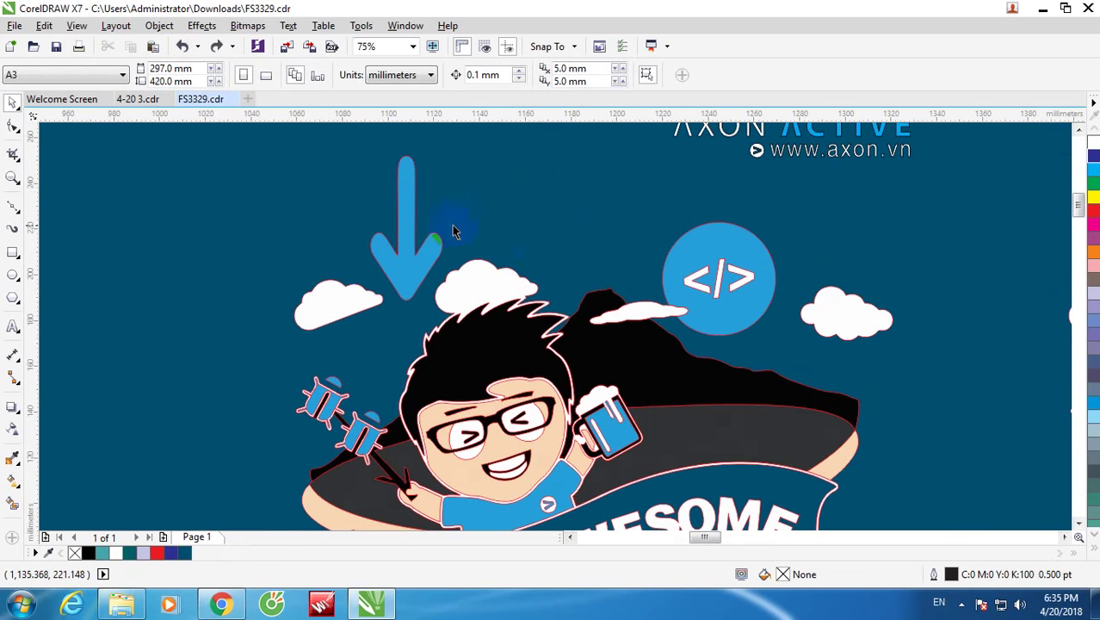
pyautogui.scroll(-2, 406, 217)
pyautogui.moveTo(270, 177); pyautogui.dragTo(515, 370)
pyautogui.click(453, 76)
# Step: Weld the first artwork's code circle, right cloud, beer mug and mountain parts into a single shape
pyautogui.moveTo(674, 353); pyautogui.dragTo(530, 272)
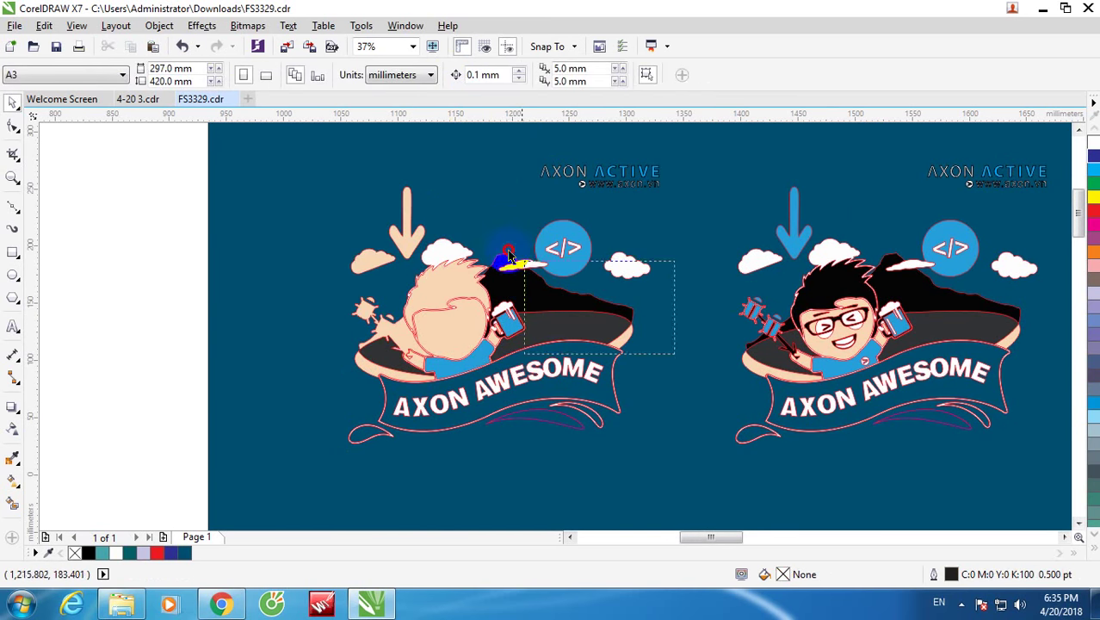
pyautogui.moveTo(461, 211); pyautogui.dragTo(462, 209)
pyautogui.click(452, 74)
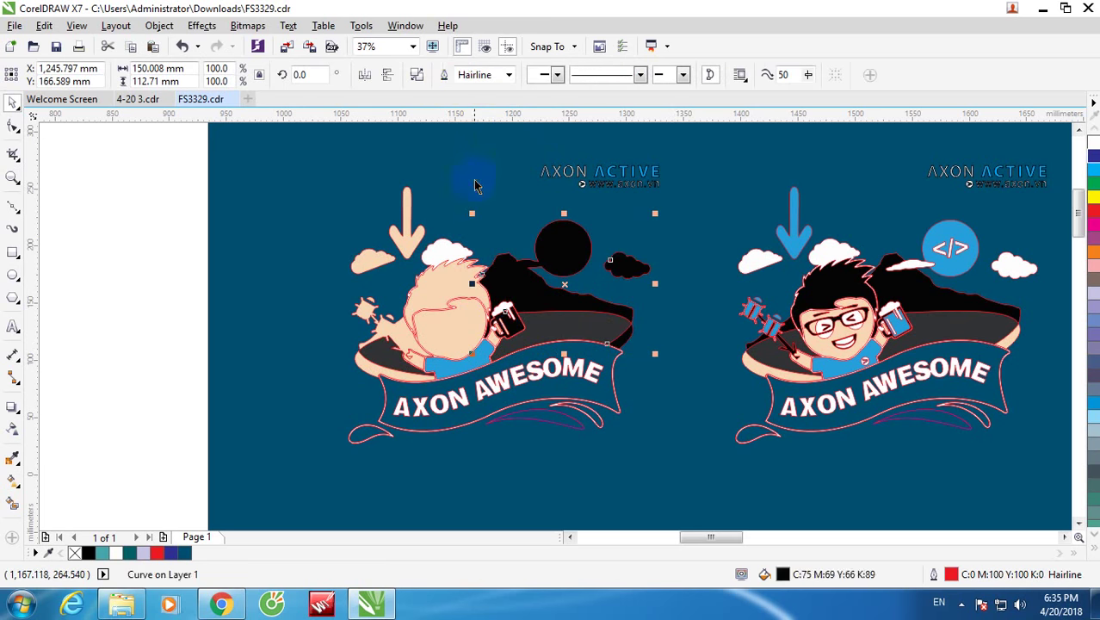
# Step: Weld the character's shirt and arm and the surrounding left-side parts into the skin-coloured head and arrow shape
pyautogui.click(326, 204)
pyautogui.moveTo(258, 171); pyautogui.dragTo(524, 390)
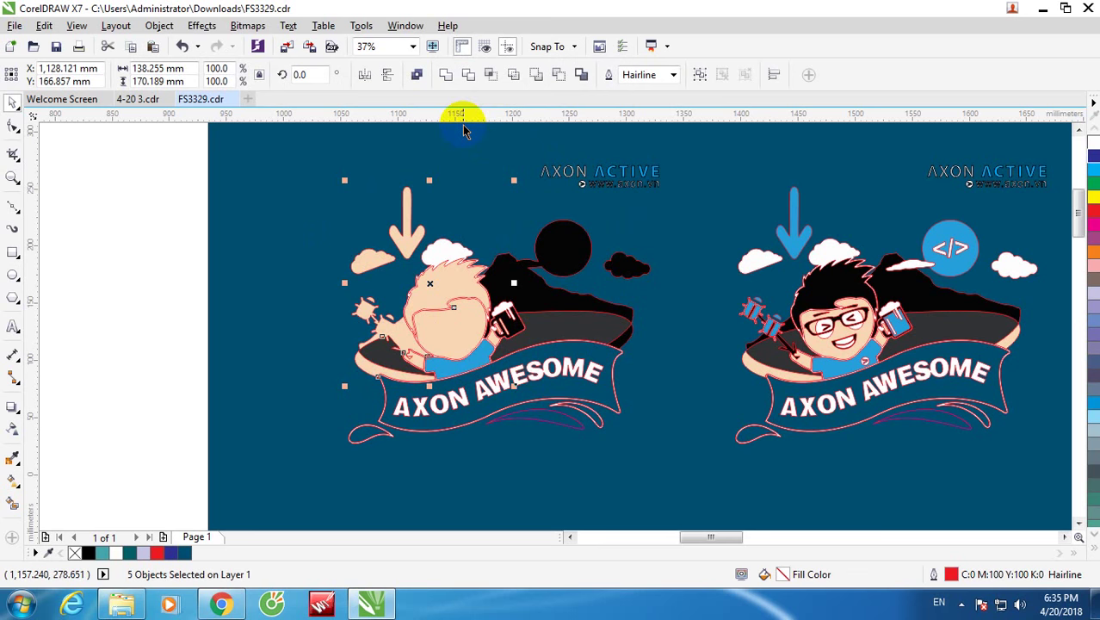
pyautogui.click(442, 75)
pyautogui.click(467, 172)
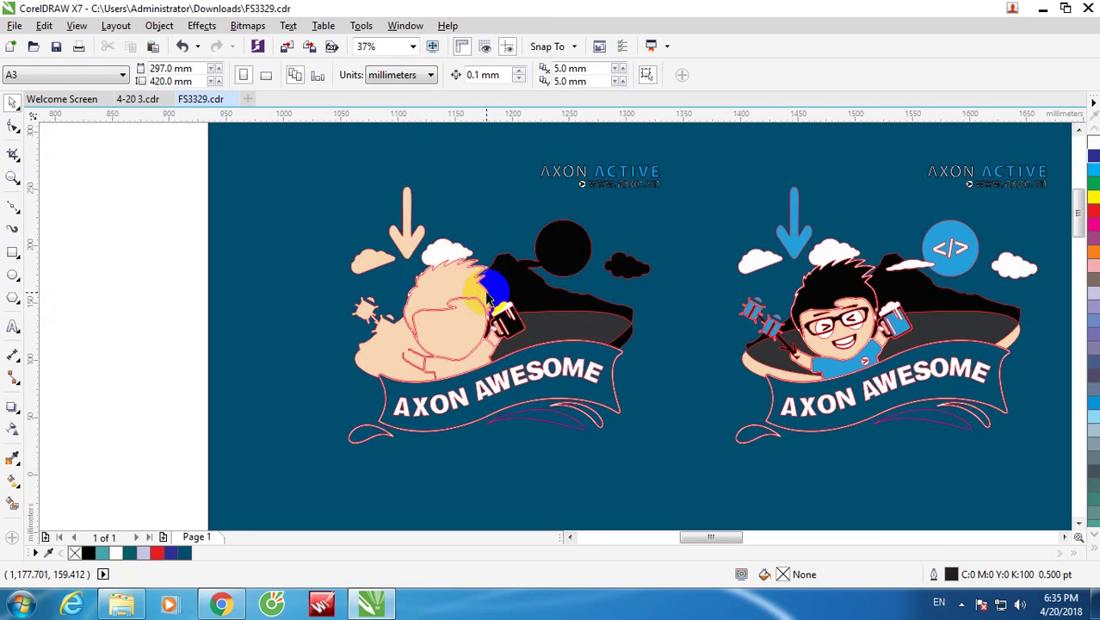
# Step: Weld the skin-coloured shape, the black mountain shape and the dark grey shape into one silhouette
pyautogui.scroll(2, 478, 297)
pyautogui.click(543, 292)
pyautogui.keyDown('shift'); pyautogui.click(543, 295); pyautogui.keyUp('shift')
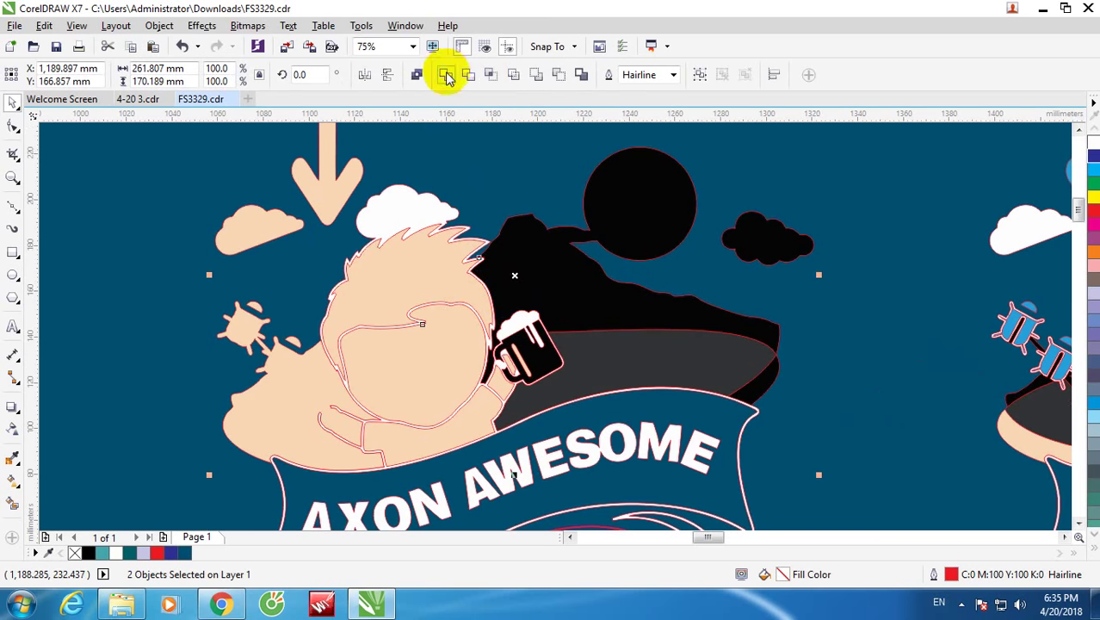
pyautogui.click(444, 75)
pyautogui.click(499, 173)
pyautogui.click(590, 348)
pyautogui.keyDown('shift'); pyautogui.click(585, 287); pyautogui.keyUp('shift')
pyautogui.click(456, 75)
pyautogui.click(511, 191)
# Step: Weld the large black silhouette with the white cloud behind the hair into one white shape
pyautogui.click(442, 346)
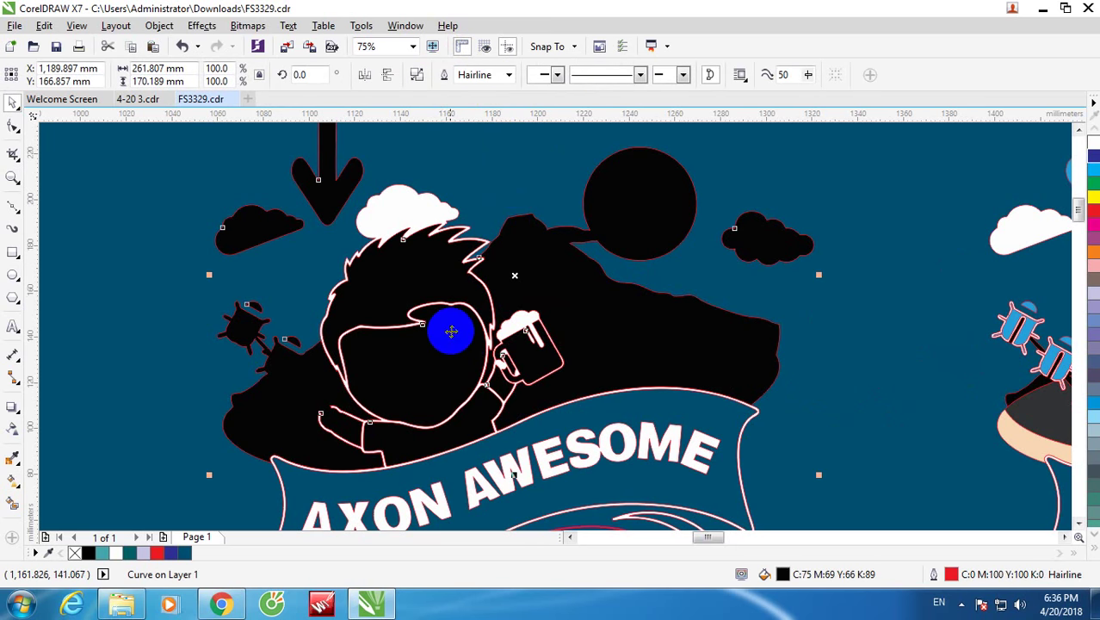
pyautogui.keyDown('shift'); pyautogui.click(409, 215); pyautogui.keyUp('shift')
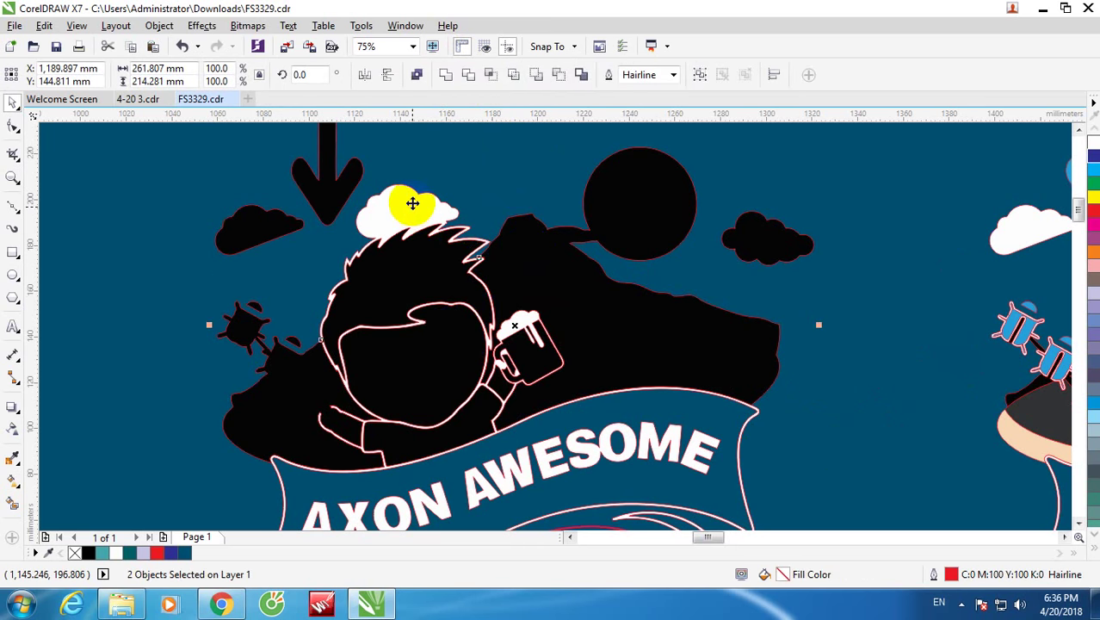
pyautogui.click(446, 74)
pyautogui.scroll(-1, 550, 371)
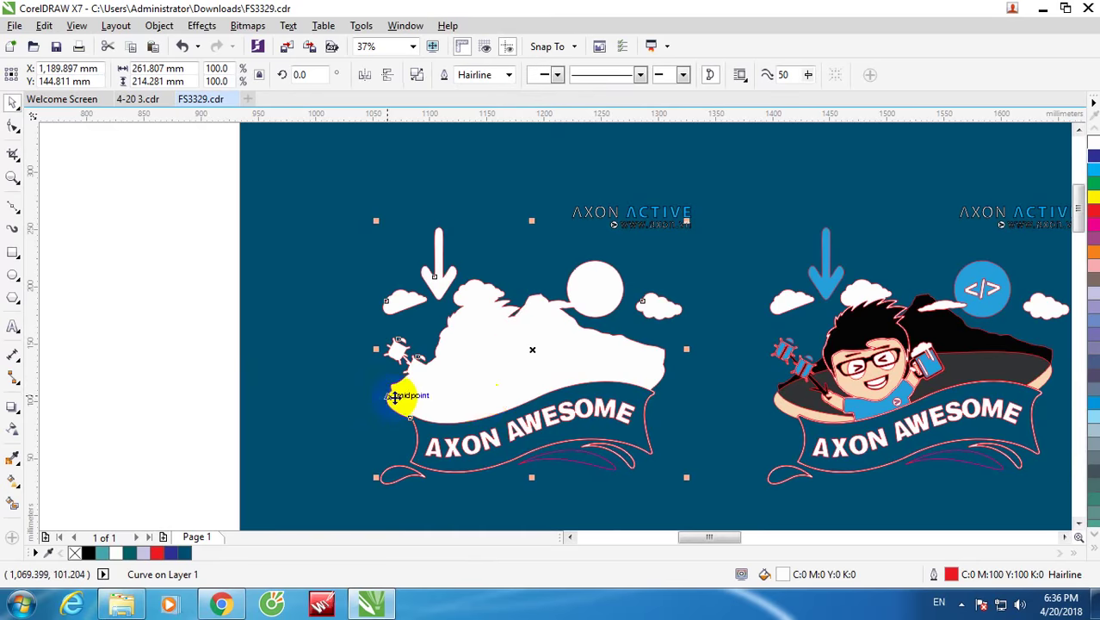
pyautogui.scroll(1, 397, 390)
pyautogui.scroll(-1, 405, 404)
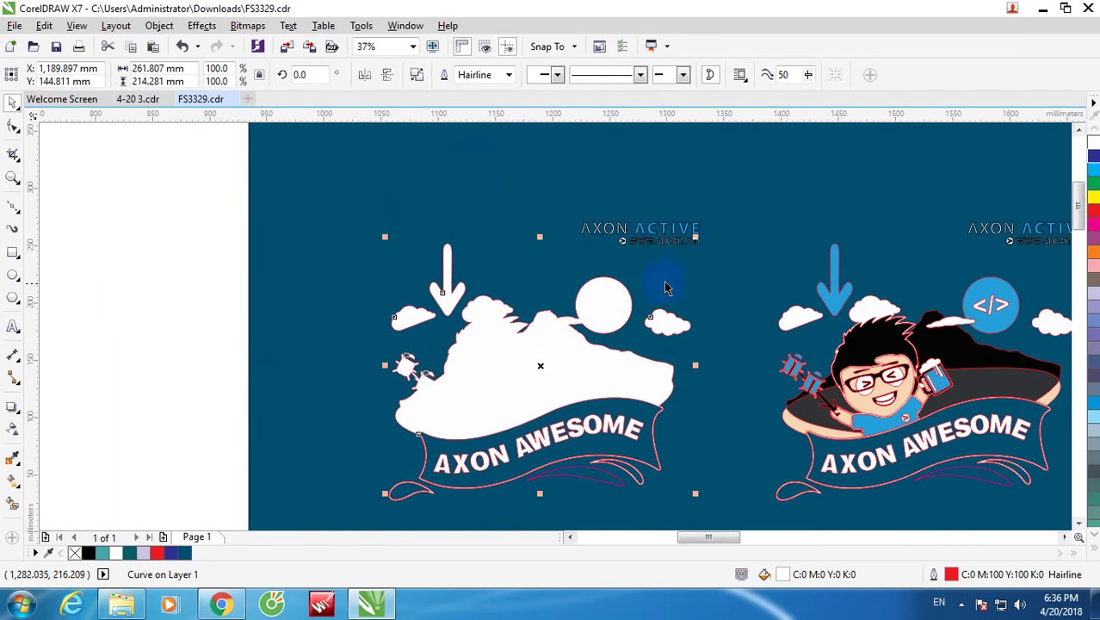
pyautogui.press('Escape')
# Step: Remove the blue ACTIVE lettering from the first artwork's AXON ACTIVE logo with the Virtual Segment Delete tool
pyautogui.scroll(1, 694, 226)
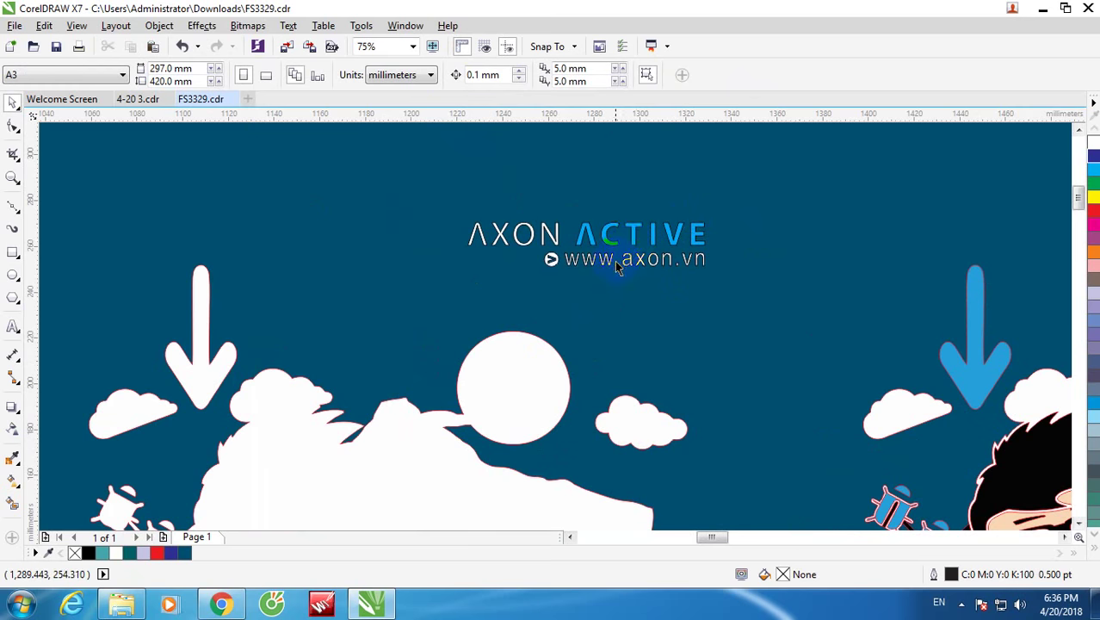
pyautogui.scroll(-2, 609, 241)
pyautogui.scroll(4, 607, 240)
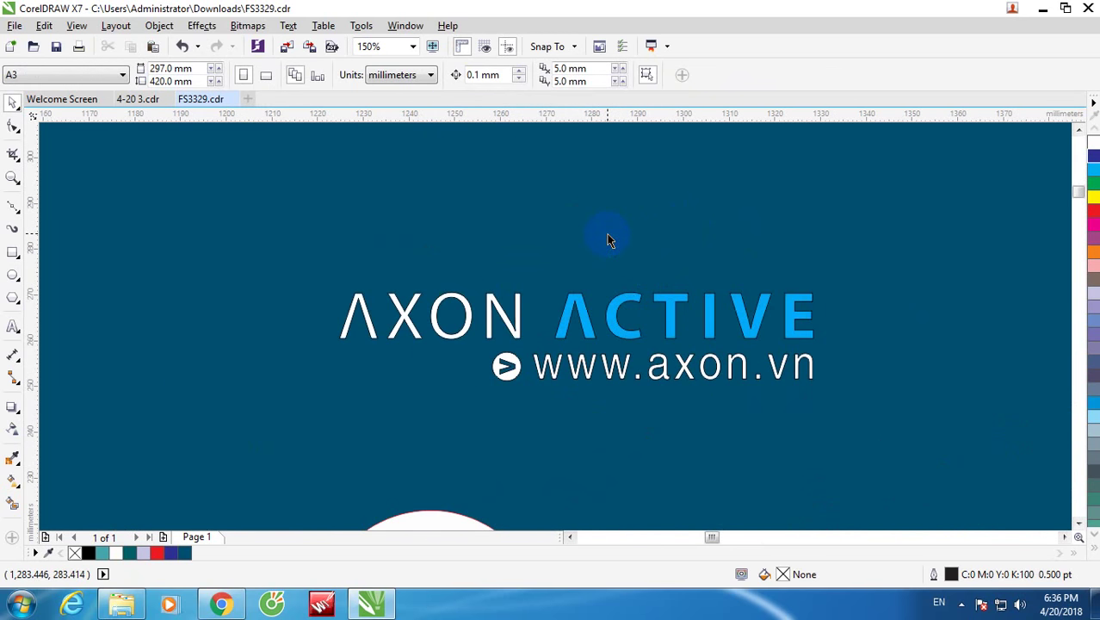
pyautogui.scroll(-2, 612, 367)
pyautogui.scroll(2, 607, 360)
pyautogui.moveTo(592, 285); pyautogui.dragTo(869, 372)
pyautogui.click(761, 326)
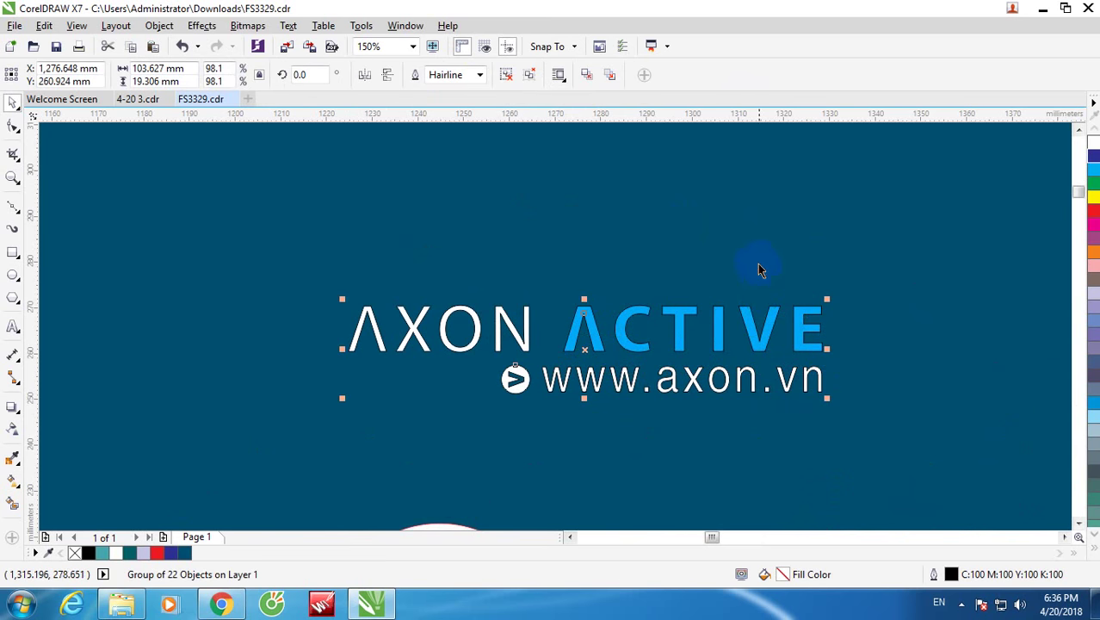
pyautogui.click(19, 162)
pyautogui.click(52, 187)
pyautogui.moveTo(582, 280); pyautogui.dragTo(835, 333)
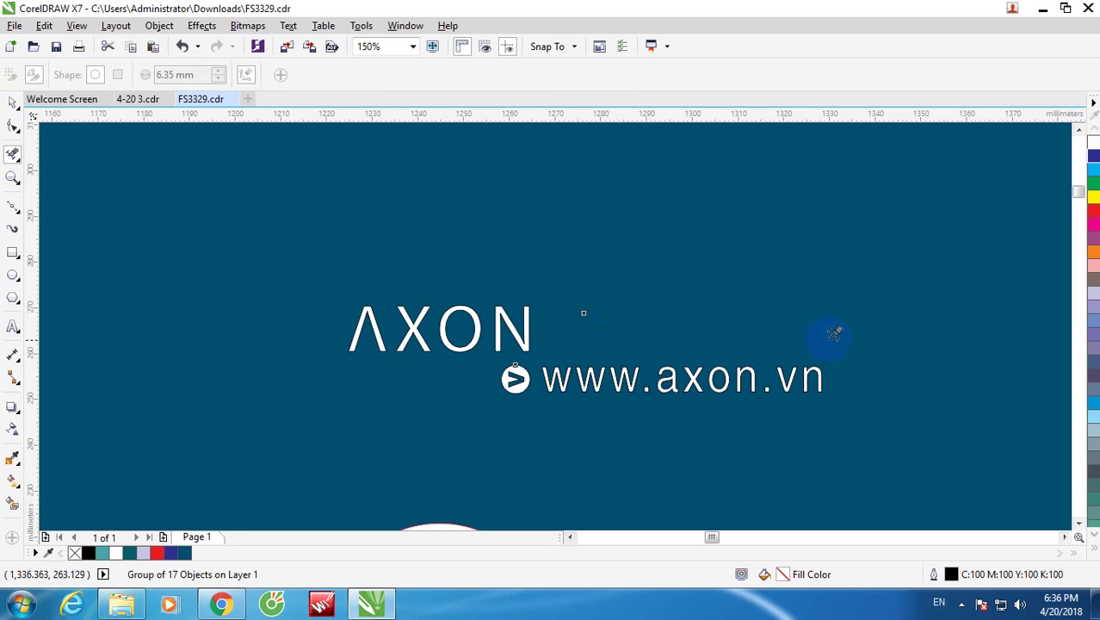
pyautogui.click(12, 102)
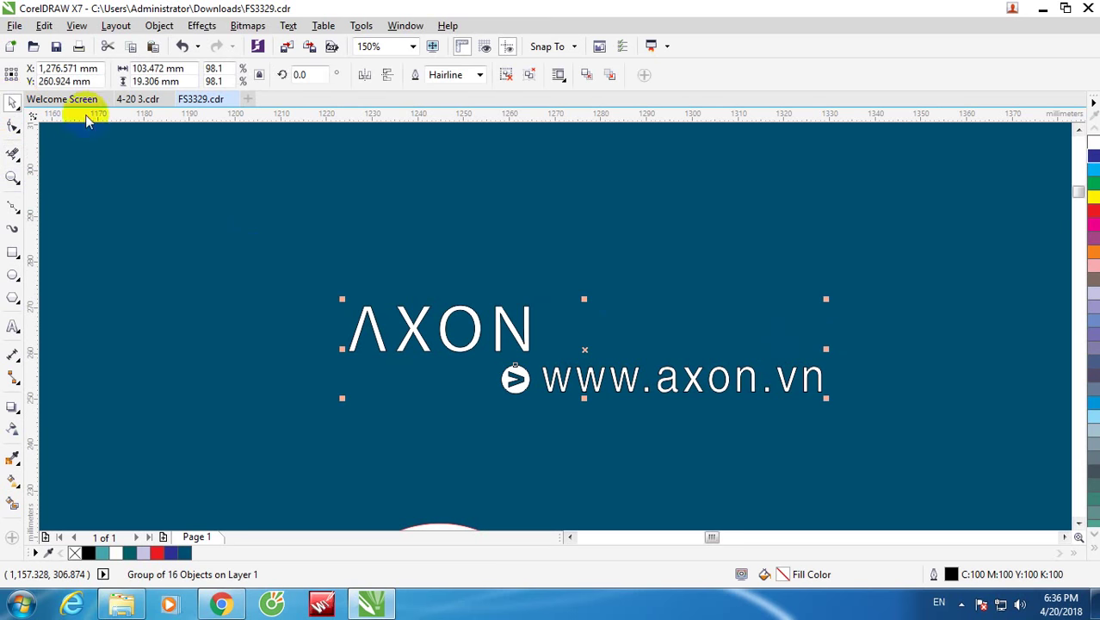
pyautogui.click(630, 312)
# Step: Give every part of the first artwork, including its logo and banner, a yellow hairline outline
pyautogui.scroll(-8, 482, 255)
pyautogui.moveTo(407, 237); pyautogui.dragTo(538, 376)
pyautogui.scroll(4, 484, 297)
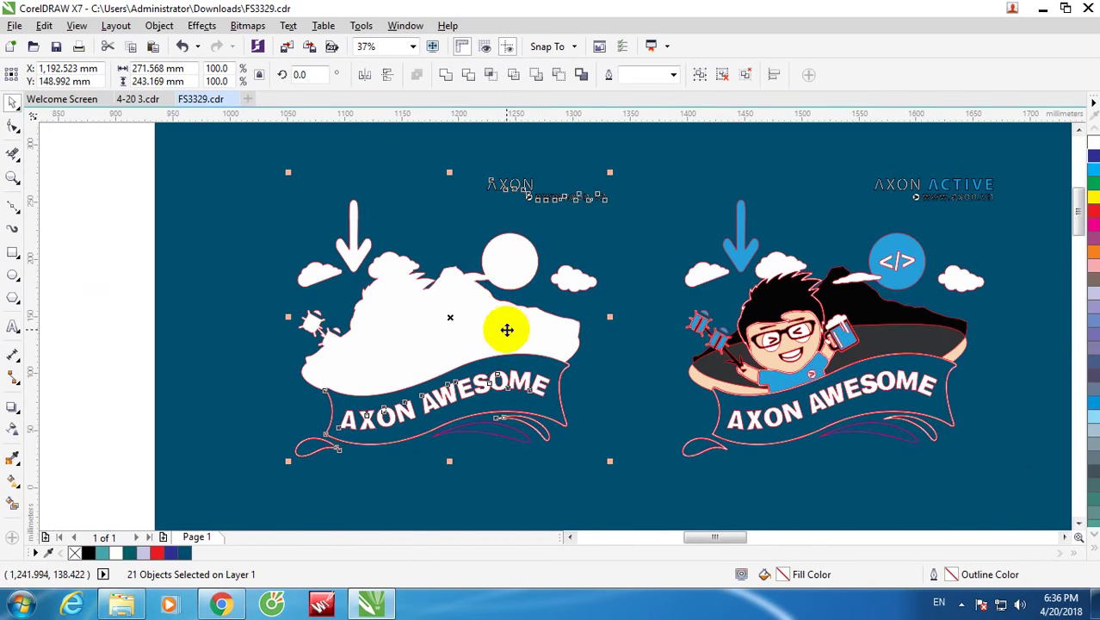
pyautogui.rightClick(1092, 156)
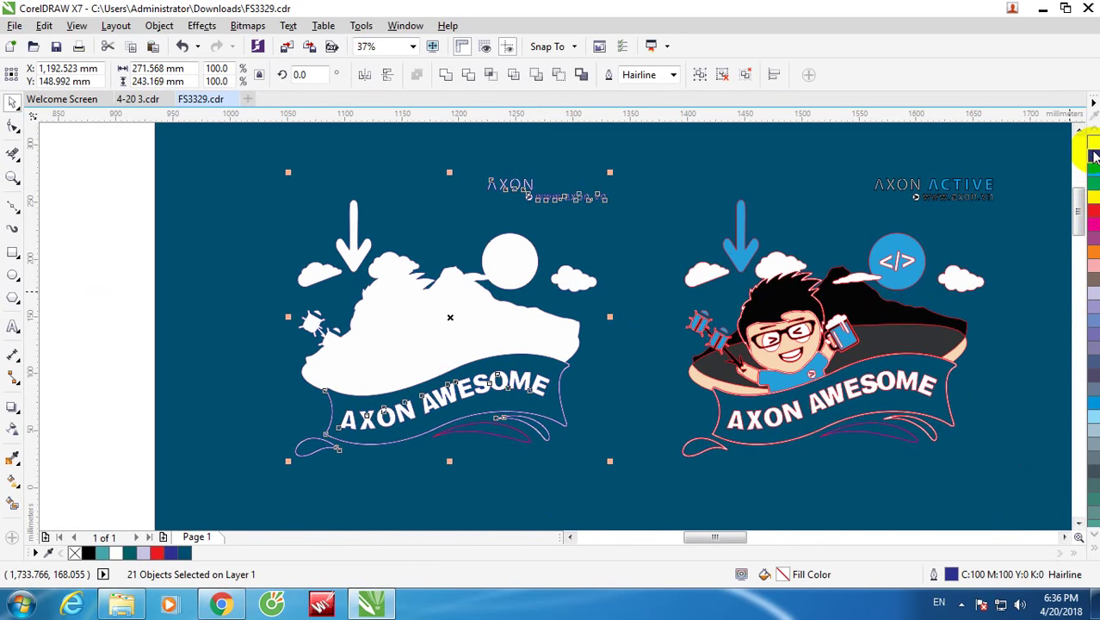
pyautogui.rightClick(1093, 197)
# Step: Move the yellow-outlined first artwork farther away from the second copy and group all its objects
pyautogui.scroll(5, 517, 430)
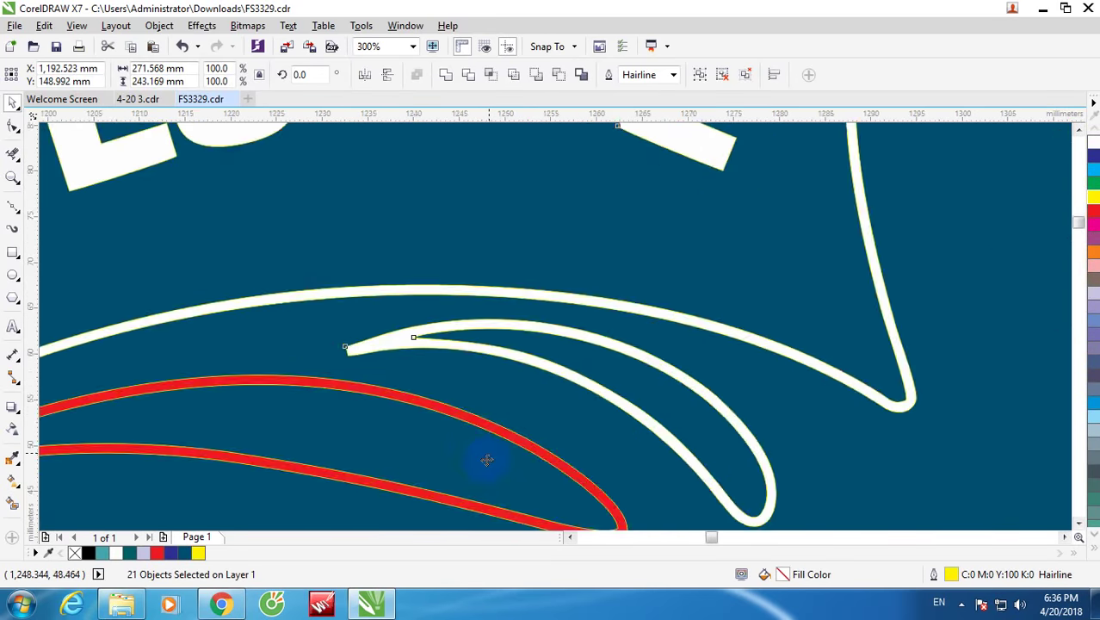
pyautogui.scroll(-8, 659, 457)
pyautogui.scroll(5, 572, 393)
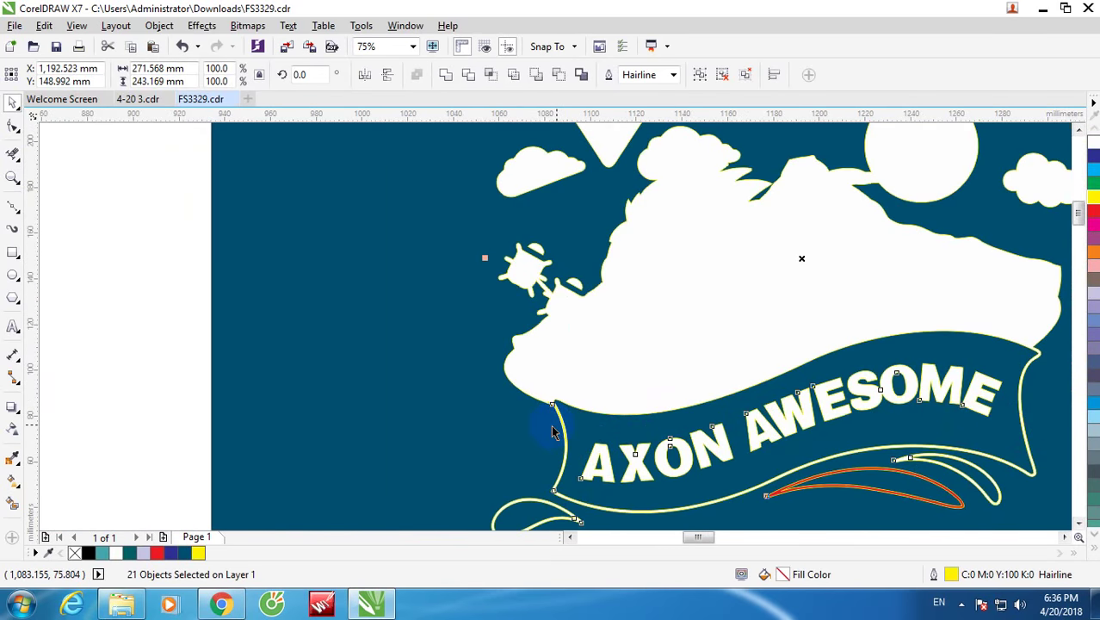
pyautogui.scroll(-5, 521, 368)
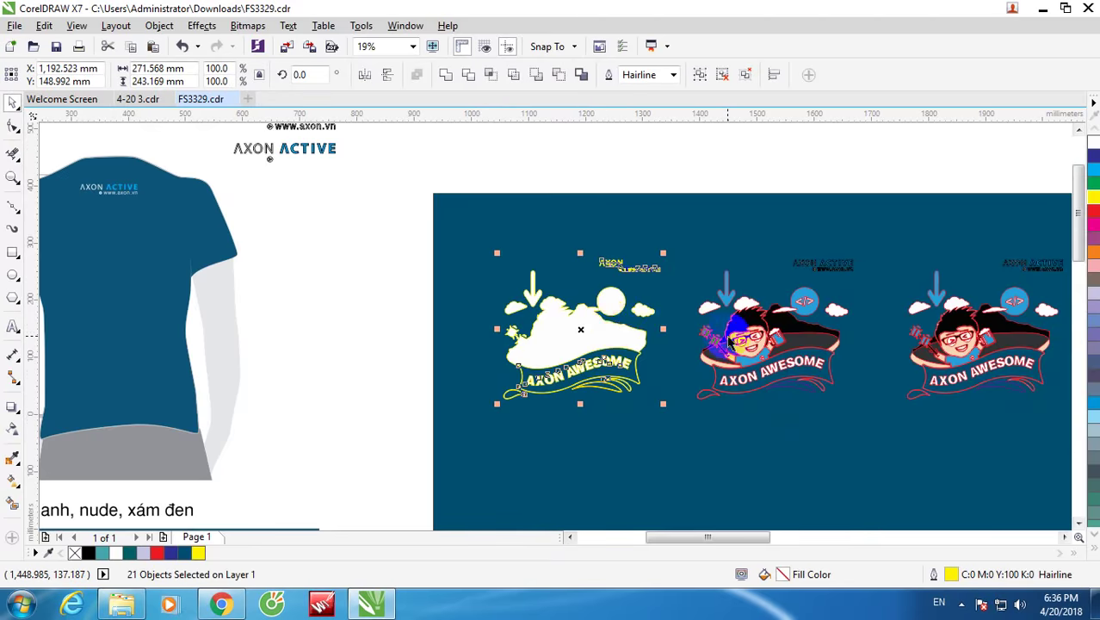
pyautogui.scroll(5, 729, 342)
pyautogui.scroll(-6, 607, 391)
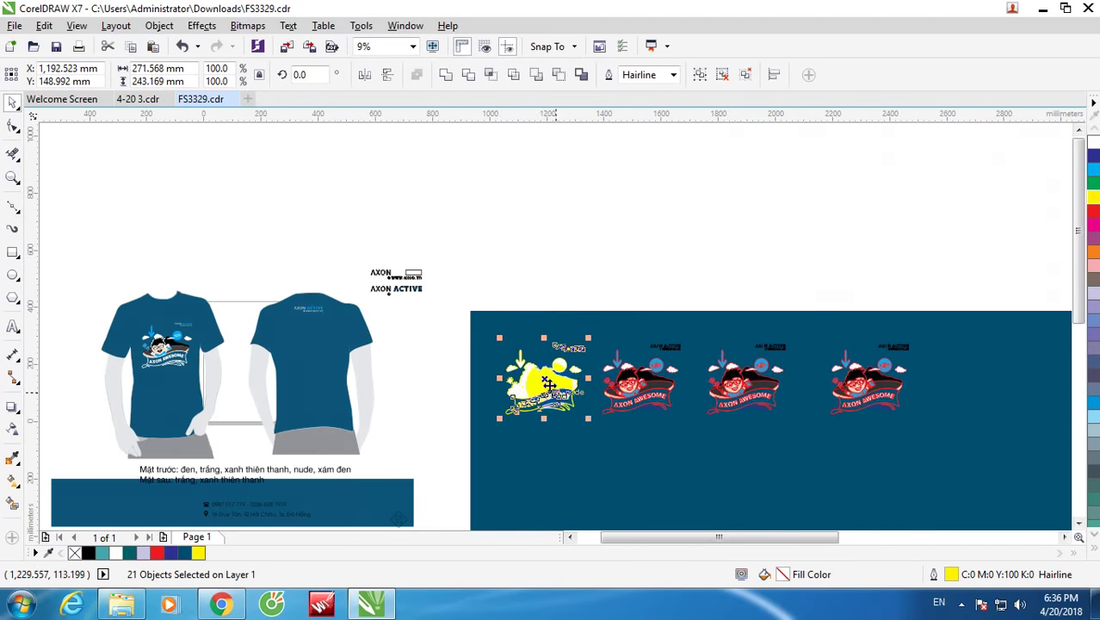
pyautogui.scroll(4, 537, 383)
pyautogui.moveTo(548, 364); pyautogui.dragTo(482, 340)
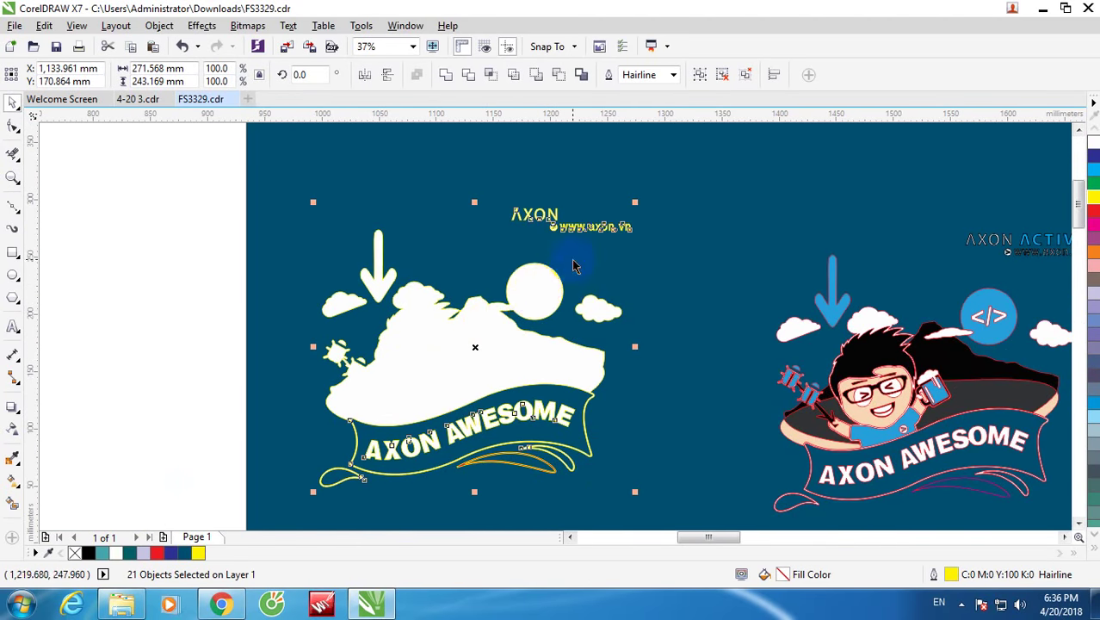
pyautogui.hotkey('ctrl', 'g')
pyautogui.scroll(-3, 585, 226)
pyautogui.scroll(2, 618, 243)
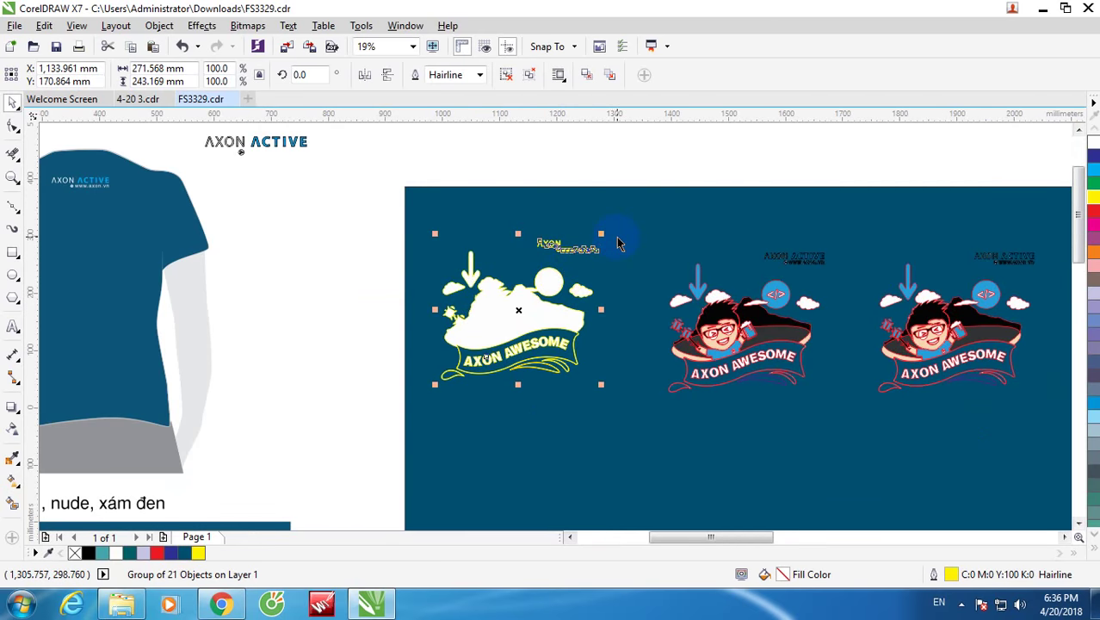
pyautogui.press('Escape')
# Step: Examine the second artwork's logo, arrow, clouds, character and mountain to compare its colours with the white base silhouette
pyautogui.scroll(4, 783, 269)
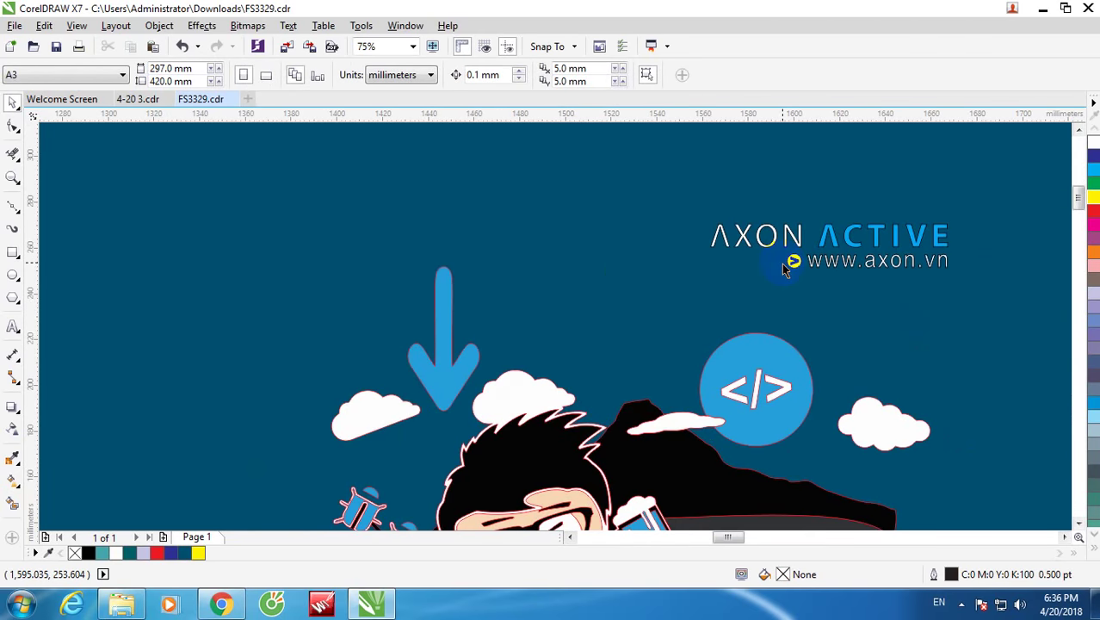
pyautogui.scroll(-5, 590, 305)
pyautogui.scroll(5, 593, 281)
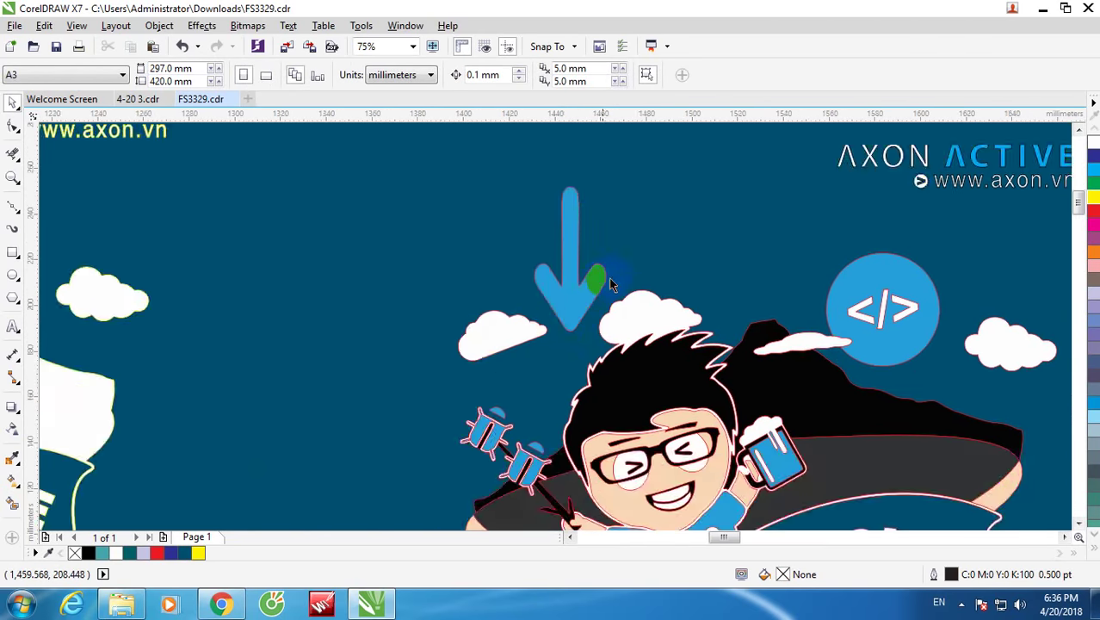
pyautogui.scroll(-2, 669, 239)
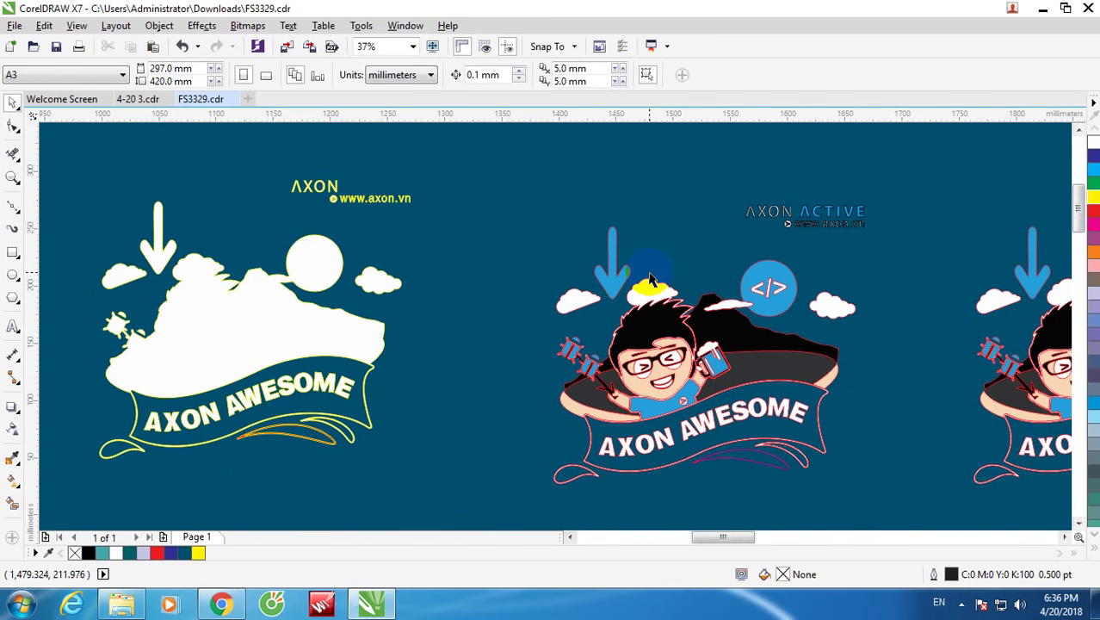
pyautogui.scroll(2, 668, 328)
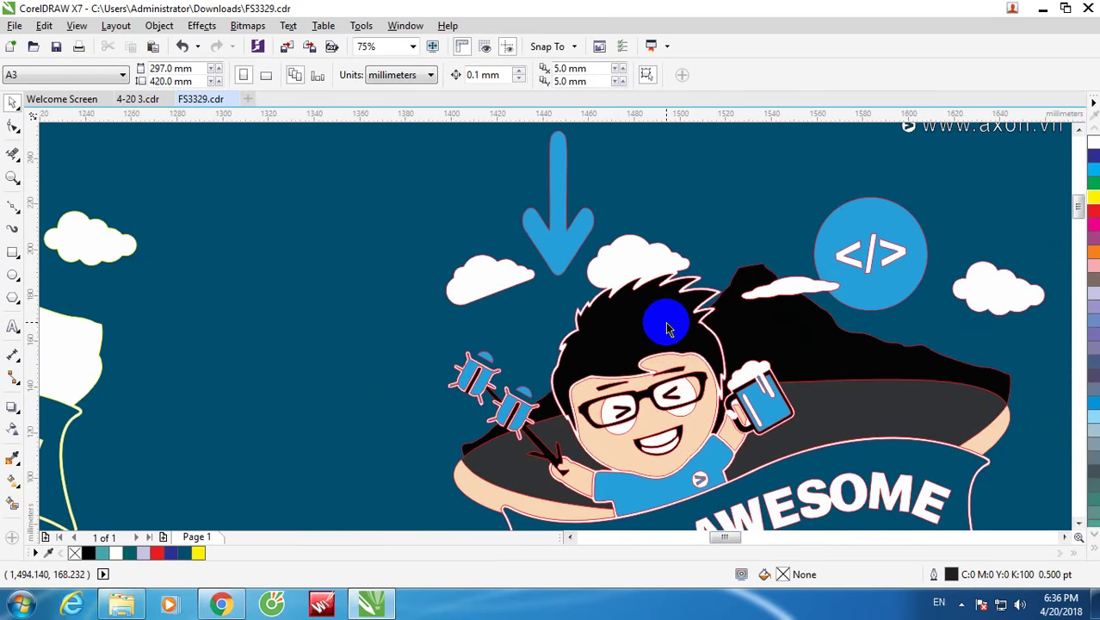
pyautogui.scroll(-2, 663, 323)
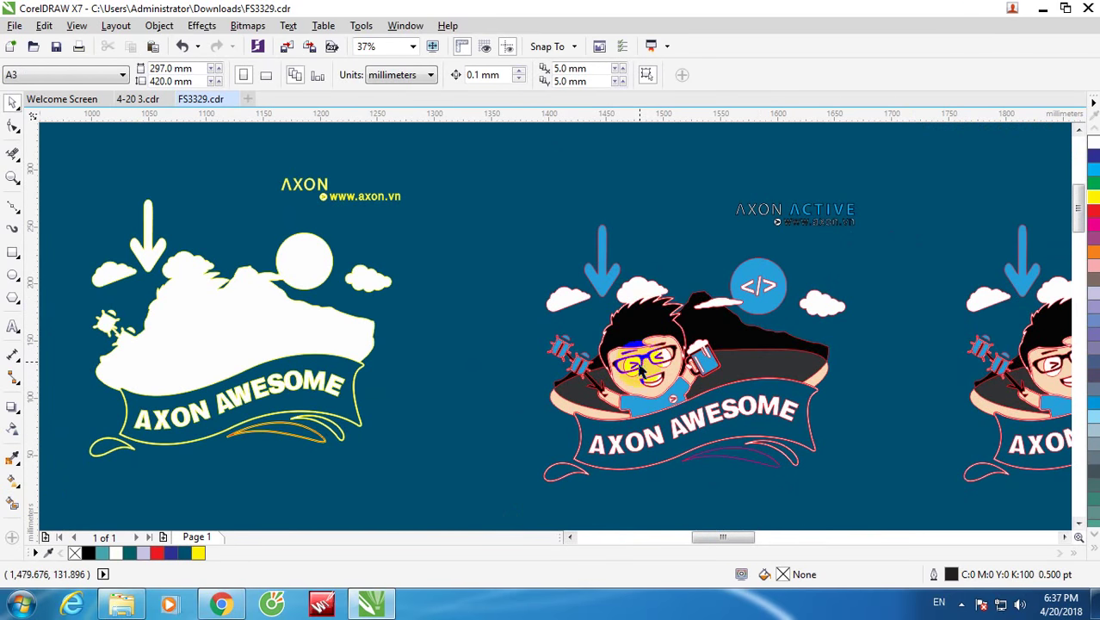
pyautogui.scroll(4, 641, 327)
pyautogui.scroll(-1, 641, 327)
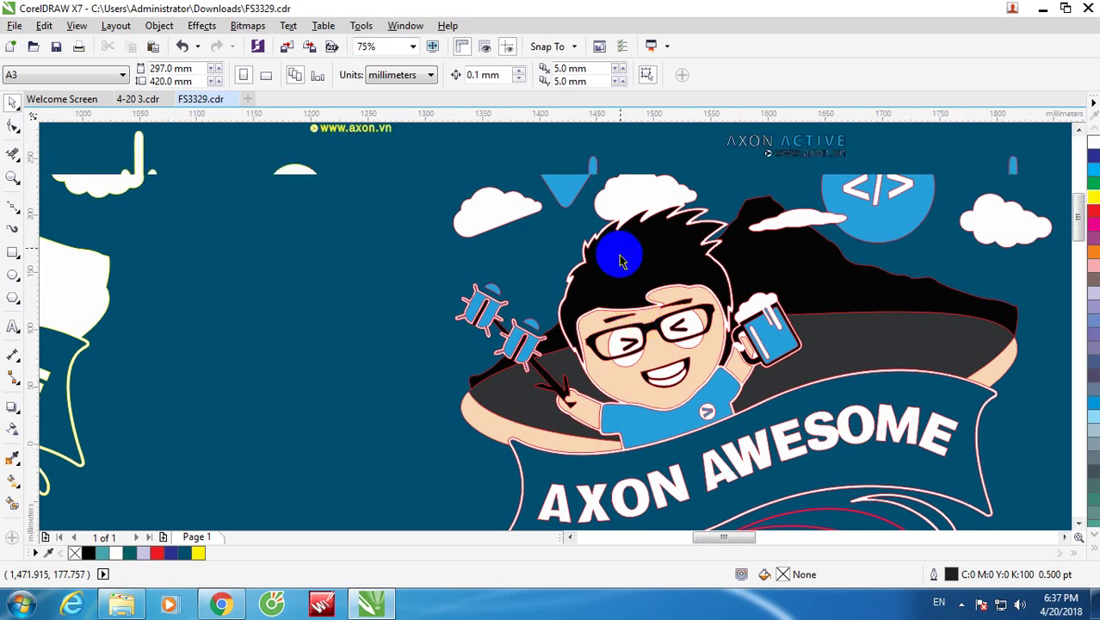
pyautogui.scroll(-2, 619, 258)
pyautogui.scroll(1, 578, 247)
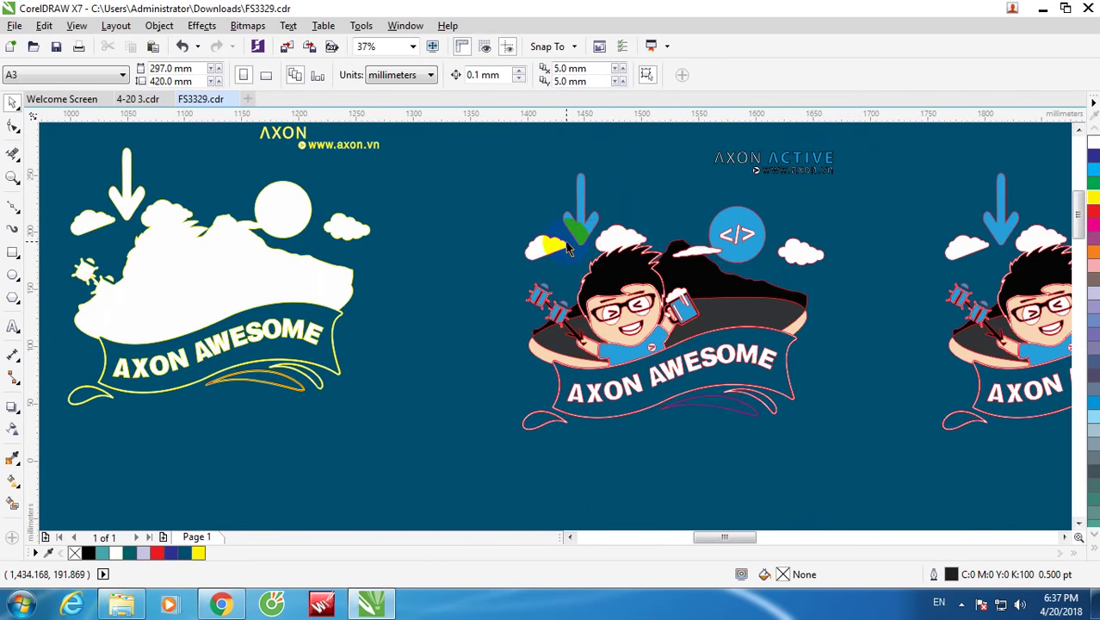
pyautogui.click(572, 251)
pyautogui.press('Delete')
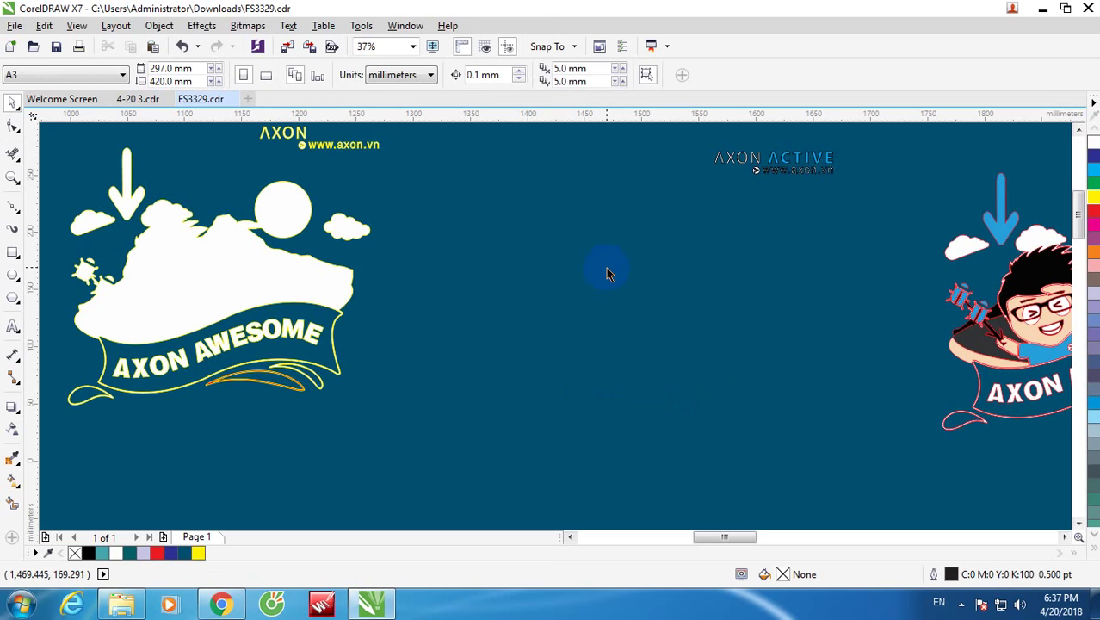
pyautogui.hotkey('ctrl', 'z')
# Step: Ungroup the second artwork and delete its white left cloud and the white cloud behind the hair
pyautogui.hotkey('ctrl', 'u')
pyautogui.click(551, 249)
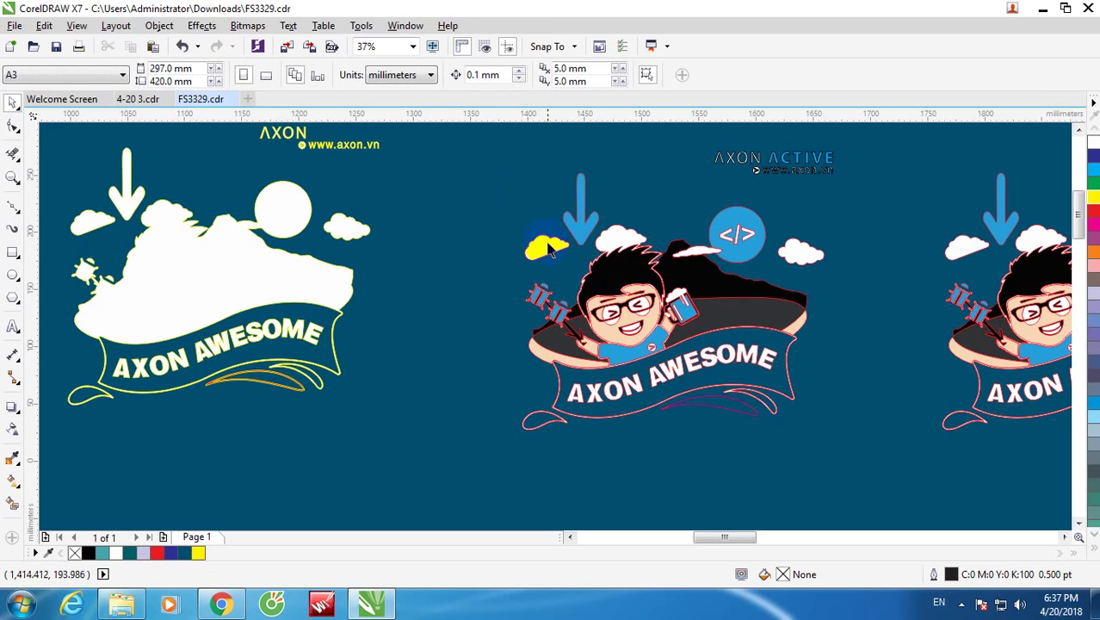
pyautogui.click(548, 243)
pyautogui.press('Delete')
pyautogui.click(631, 236)
pyautogui.press('Delete')
# Step: Delete the second artwork's black hair, black mountain and the dark grey shape behind the beer mug
pyautogui.click(637, 263)
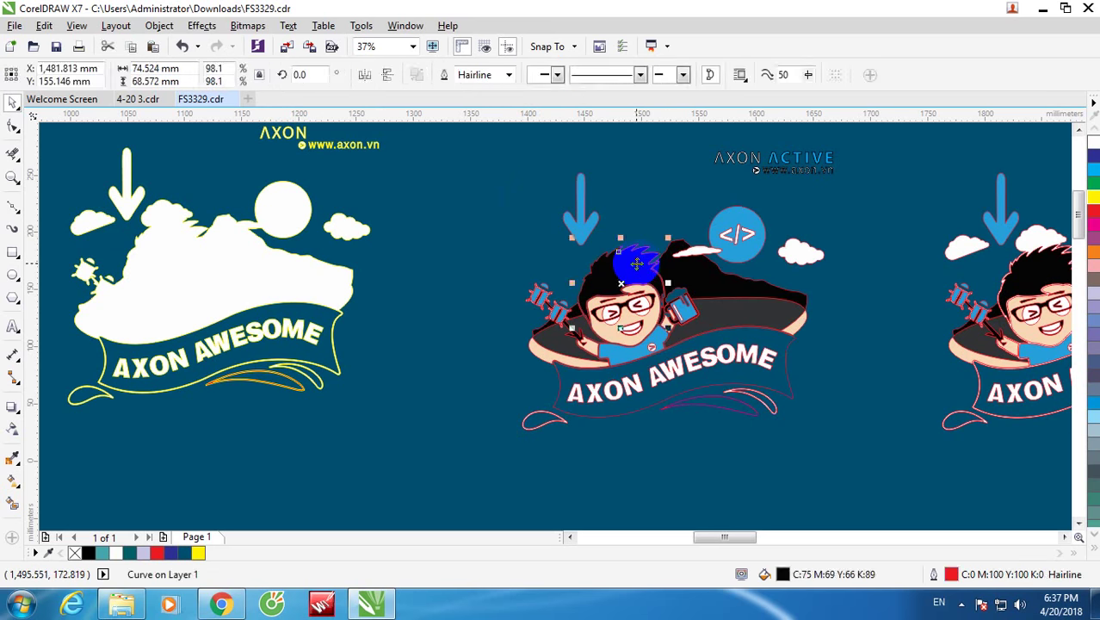
pyautogui.press('Delete')
pyautogui.scroll(1, 693, 279)
pyautogui.click(694, 279)
pyautogui.press('Delete')
pyautogui.scroll(1, 685, 315)
pyautogui.click(684, 321)
pyautogui.press('Delete')
pyautogui.scroll(-2, 711, 319)
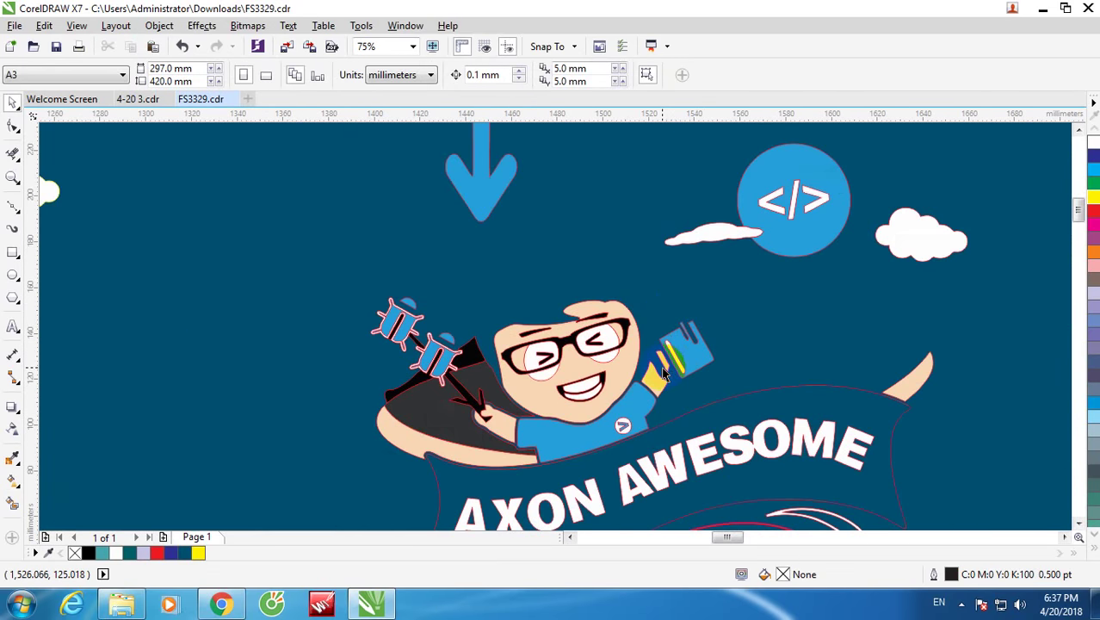
# Step: Delete the skin-coloured raised hand and face of the second artwork's character
pyautogui.scroll(1, 663, 371)
pyautogui.click(661, 361)
pyautogui.press('Delete')
pyautogui.click(618, 365)
pyautogui.press('Delete')
# Step: Delete the glasses, eyes and eyebrows of the second artwork's character
pyautogui.scroll(-1, 723, 335)
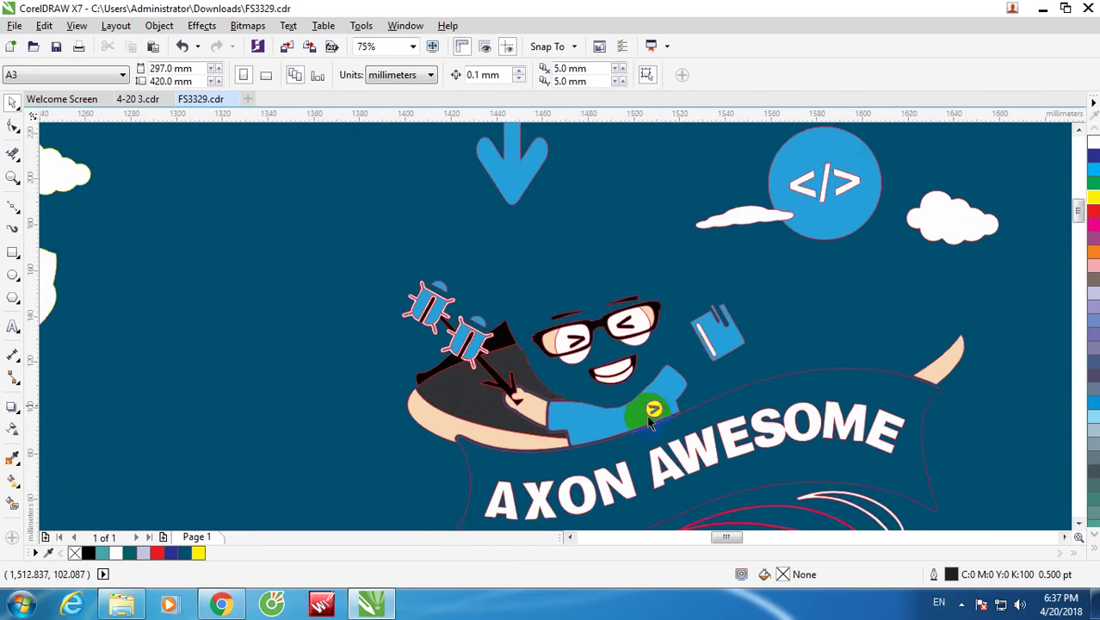
pyautogui.scroll(4, 656, 410)
pyautogui.scroll(-4, 754, 326)
pyautogui.click(656, 288)
pyautogui.press('Delete')
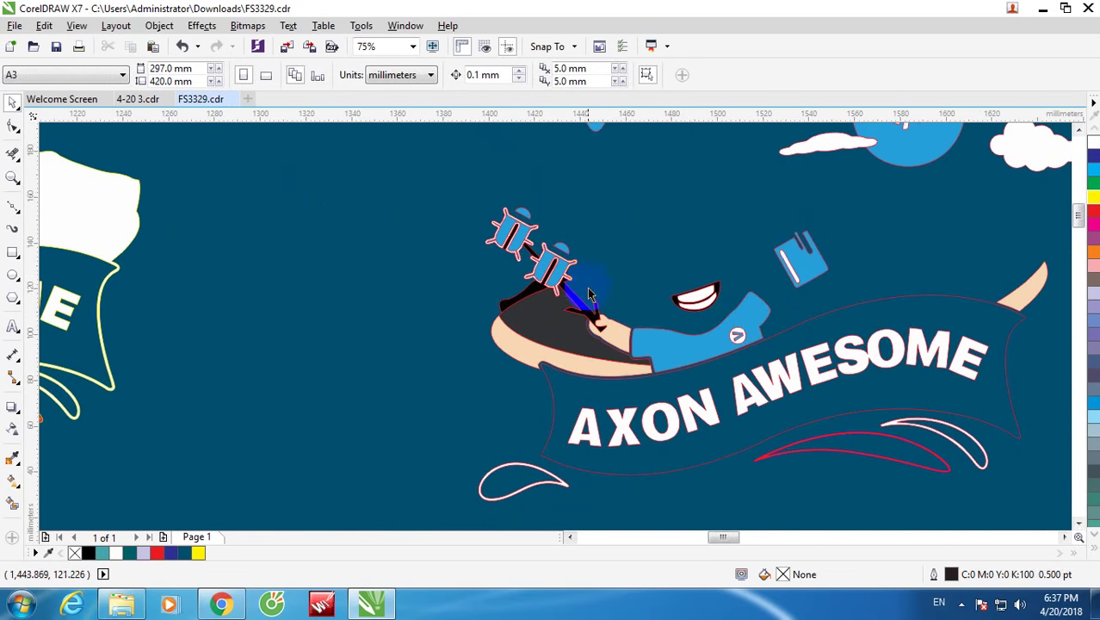
# Step: Delete the white outlines and black stripes of both bugs and the black stick segment between them
pyautogui.scroll(4, 555, 282)
pyautogui.click(557, 289)
pyautogui.press('Delete')
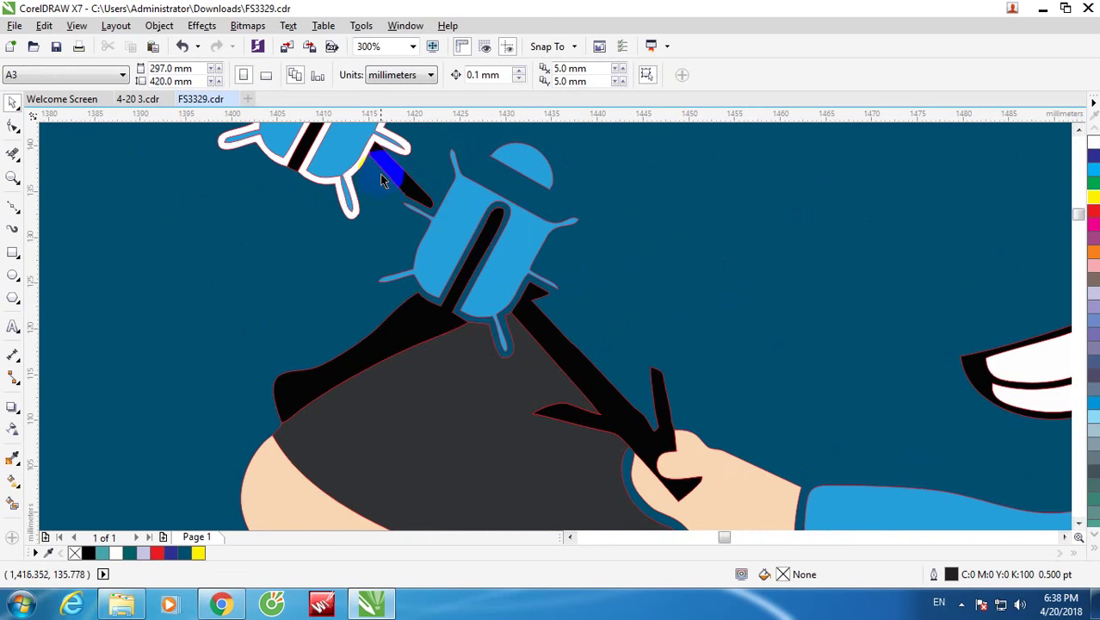
pyautogui.click(383, 185)
pyautogui.press('Delete')
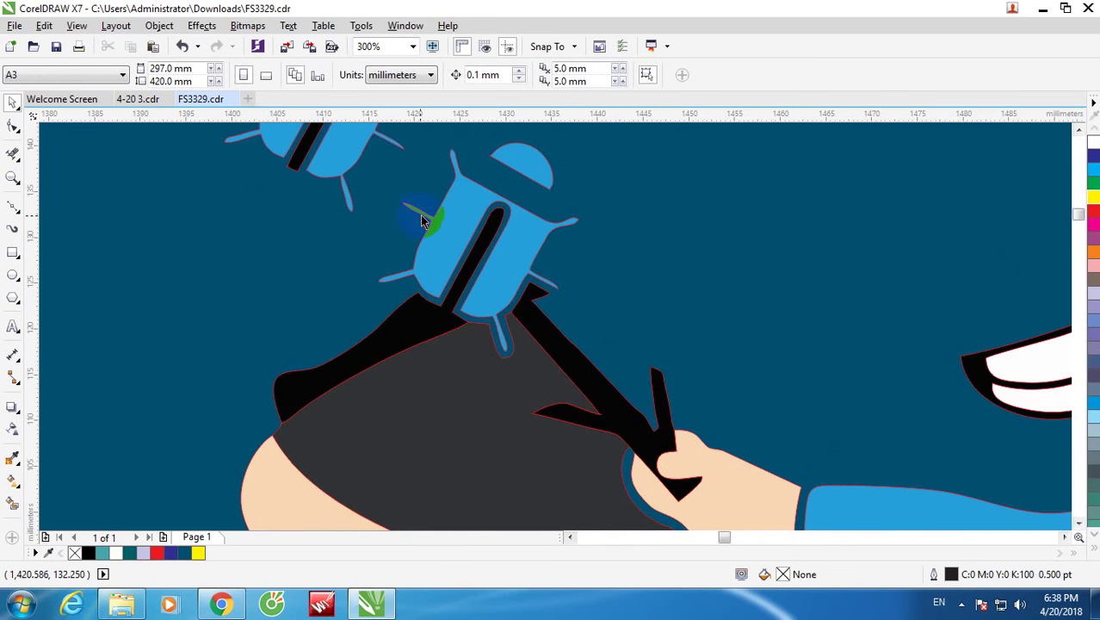
pyautogui.click(306, 161)
pyautogui.press('Delete')
pyautogui.click(479, 269)
pyautogui.press('Delete')
# Step: Delete the black mountain remnant, the black stick and the dark grey shape below the bugs
pyautogui.click(473, 299)
pyautogui.press('Delete')
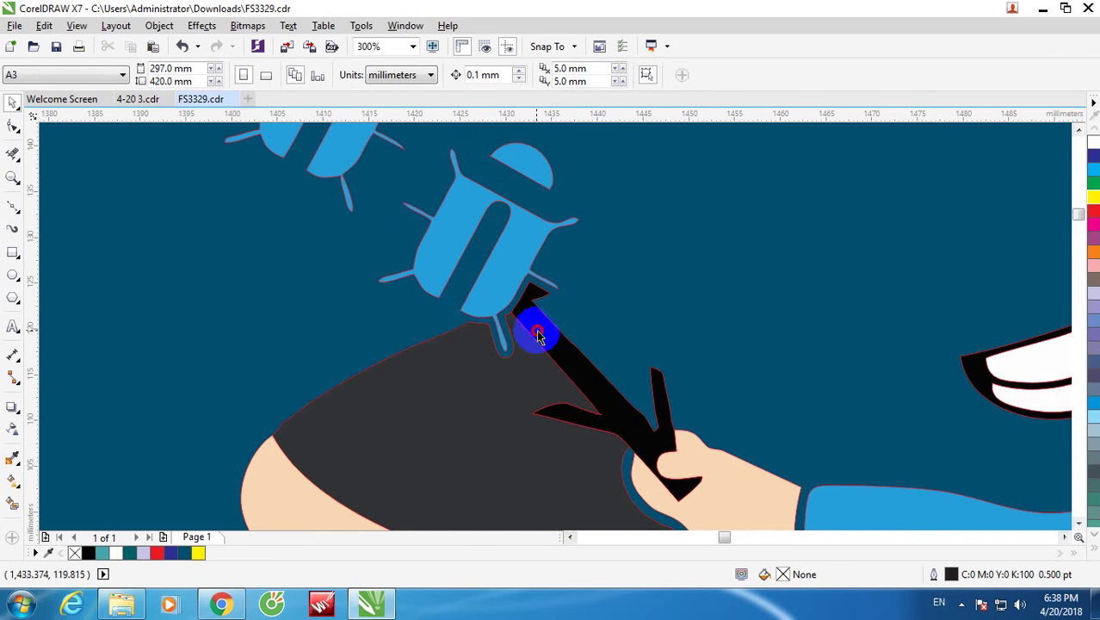
pyautogui.click(528, 327)
pyautogui.press('Delete')
pyautogui.click(535, 374)
pyautogui.press('Delete')
# Step: Delete the skin-coloured hand and forearm beside the character's blue shirt
pyautogui.scroll(-4, 616, 352)
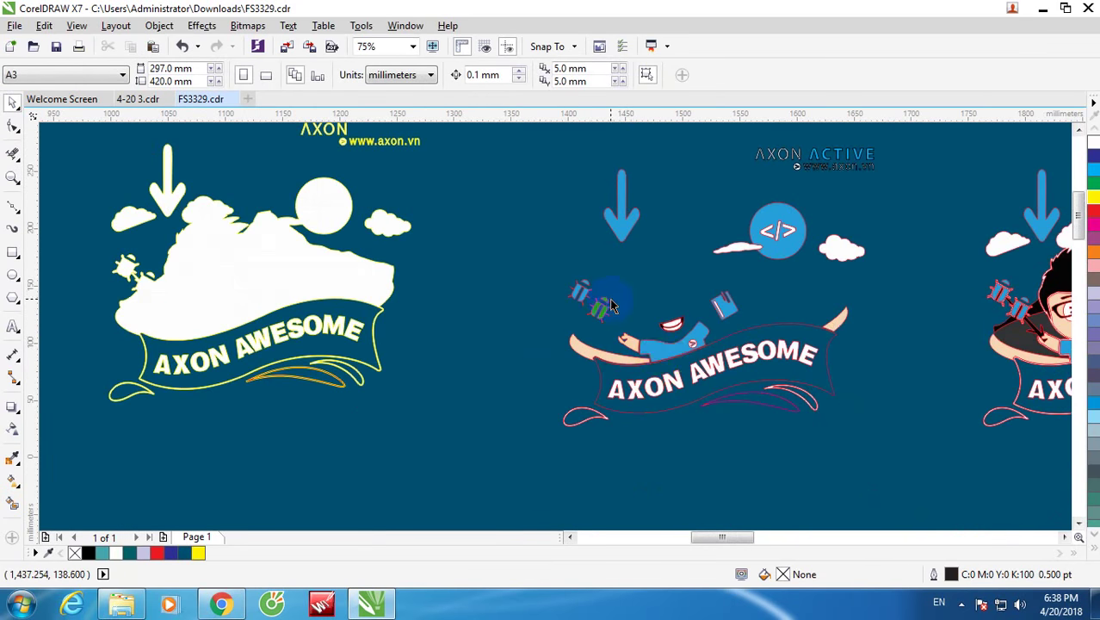
pyautogui.scroll(2, 665, 361)
pyautogui.moveTo(443, 246); pyautogui.dragTo(590, 343)
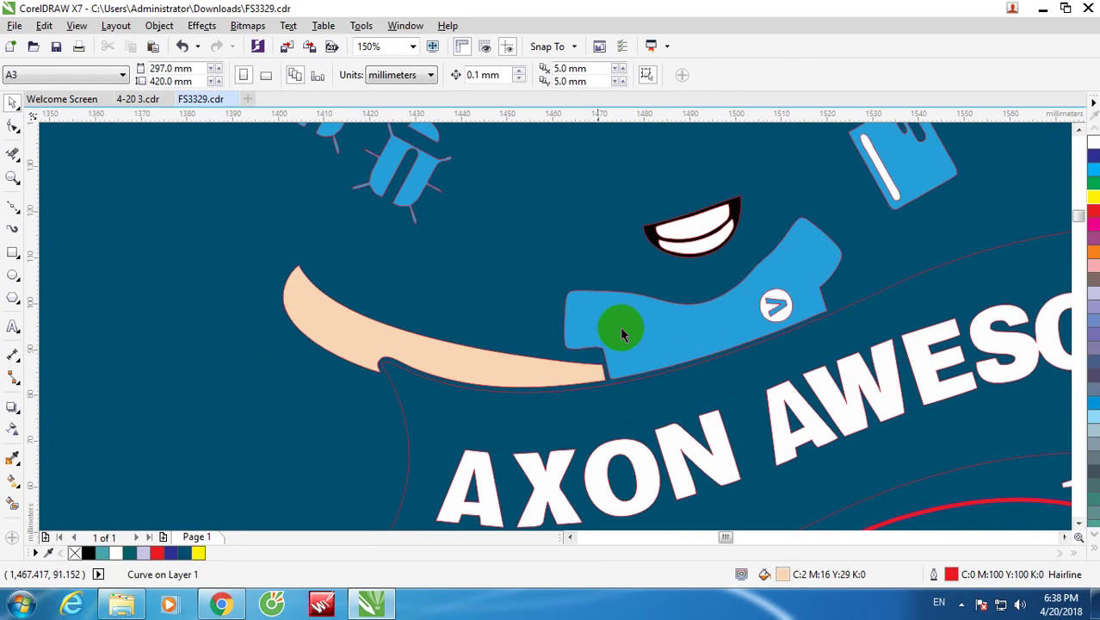
# Step: Delete the smiling mouth of the second artwork's character
pyautogui.press('Delete')
pyautogui.scroll(-1, 662, 308)
pyautogui.hotkey('ctrl', 'z')
pyautogui.click(654, 242)
pyautogui.click(597, 295)
pyautogui.press('Delete')
pyautogui.moveTo(640, 208); pyautogui.dragTo(720, 302)
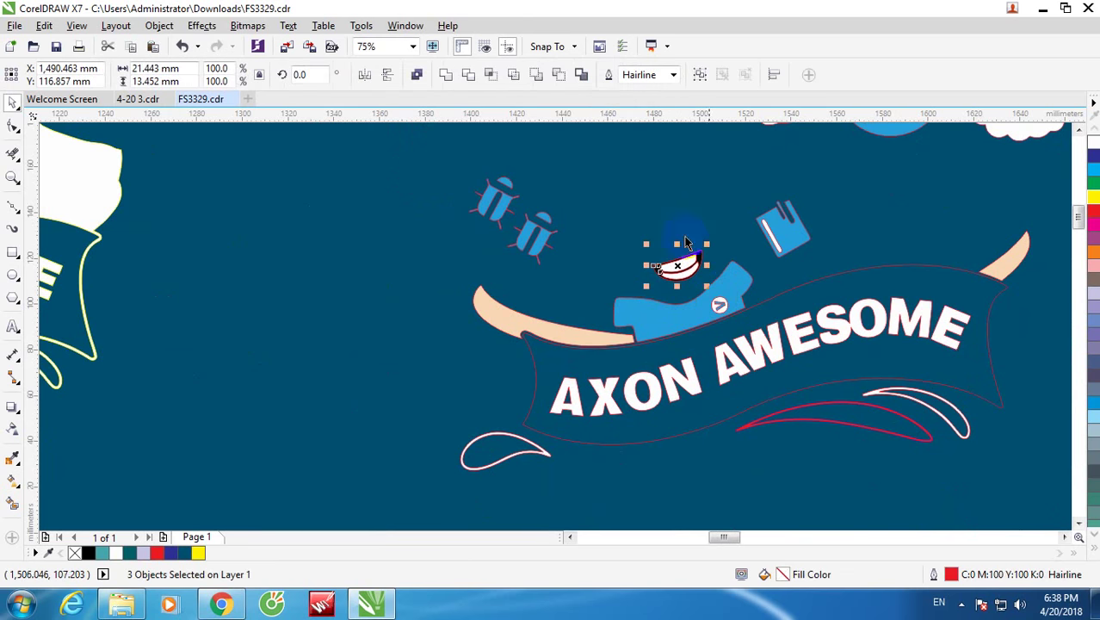
pyautogui.press('Delete')
# Step: Delete the long skin-coloured strip beside the blue shirt and the banner shape behind the AXON AWESOME lettering
pyautogui.click(543, 342)
pyautogui.press('Delete')
pyautogui.click(551, 344)
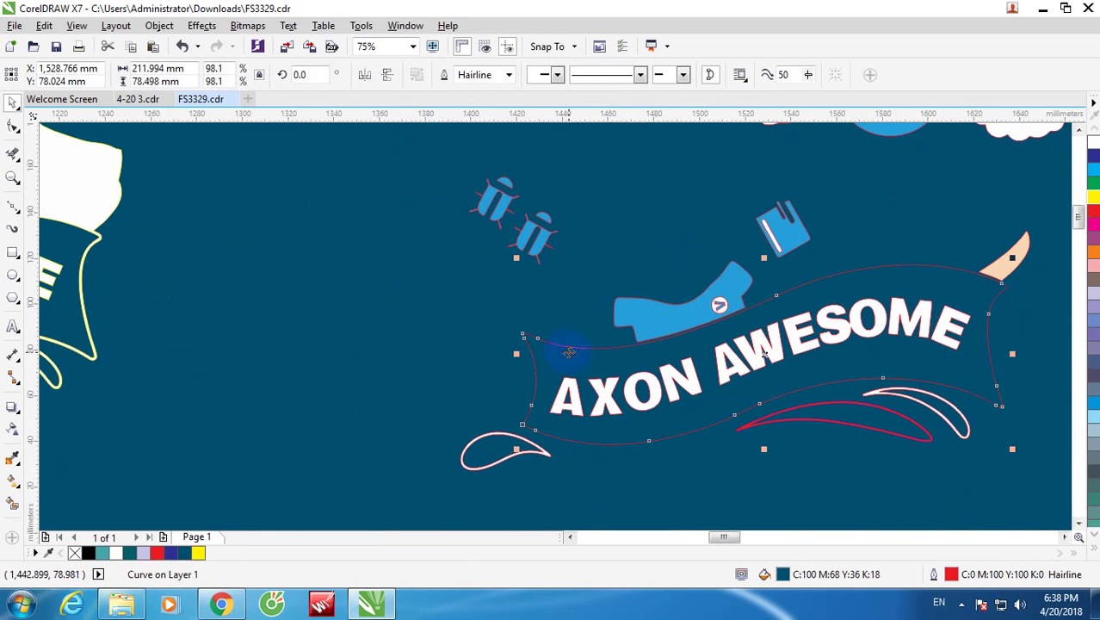
pyautogui.press('Delete')
# Step: Delete all AXON AWESOME letters and the white-outlined drop shapes around them in the second artwork
pyautogui.moveTo(450, 365); pyautogui.dragTo(618, 472)
pyautogui.press('Delete')
pyautogui.moveTo(574, 365); pyautogui.dragTo(693, 429)
pyautogui.press('Delete')
pyautogui.moveTo(844, 362); pyautogui.dragTo(796, 288)
pyautogui.press('Delete')
pyautogui.click(808, 334)
pyautogui.press('Delete')
pyautogui.click(771, 352)
pyautogui.press('Delete')
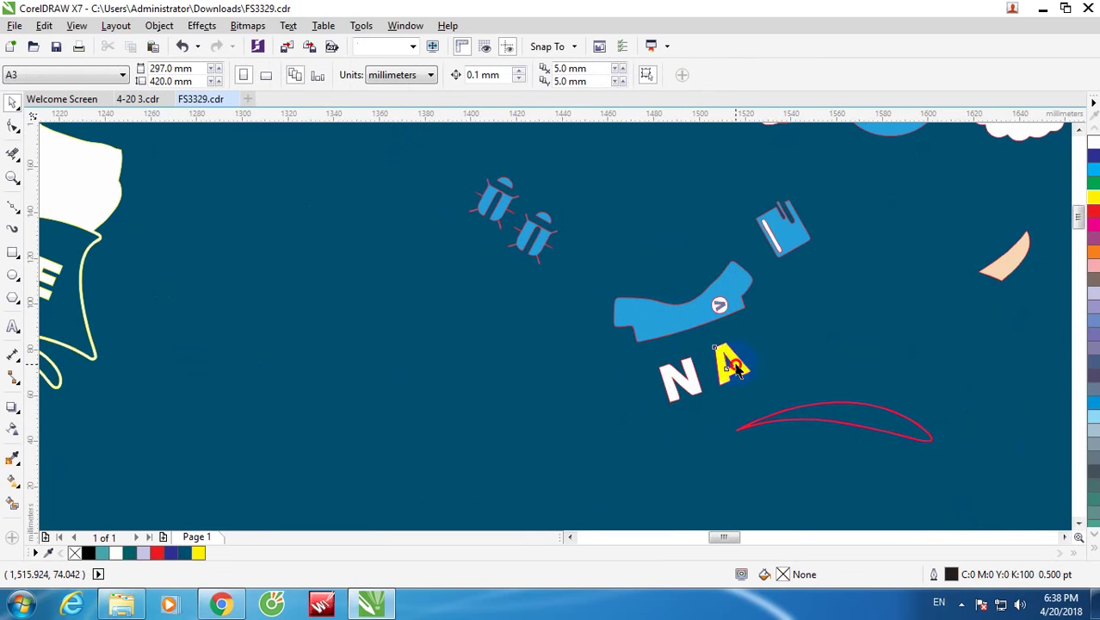
pyautogui.click(691, 379)
pyautogui.press('Delete')
# Step: Delete the red crescent swoosh and the last skin-coloured piece of the second artwork
pyautogui.moveTo(689, 373); pyautogui.dragTo(975, 491)
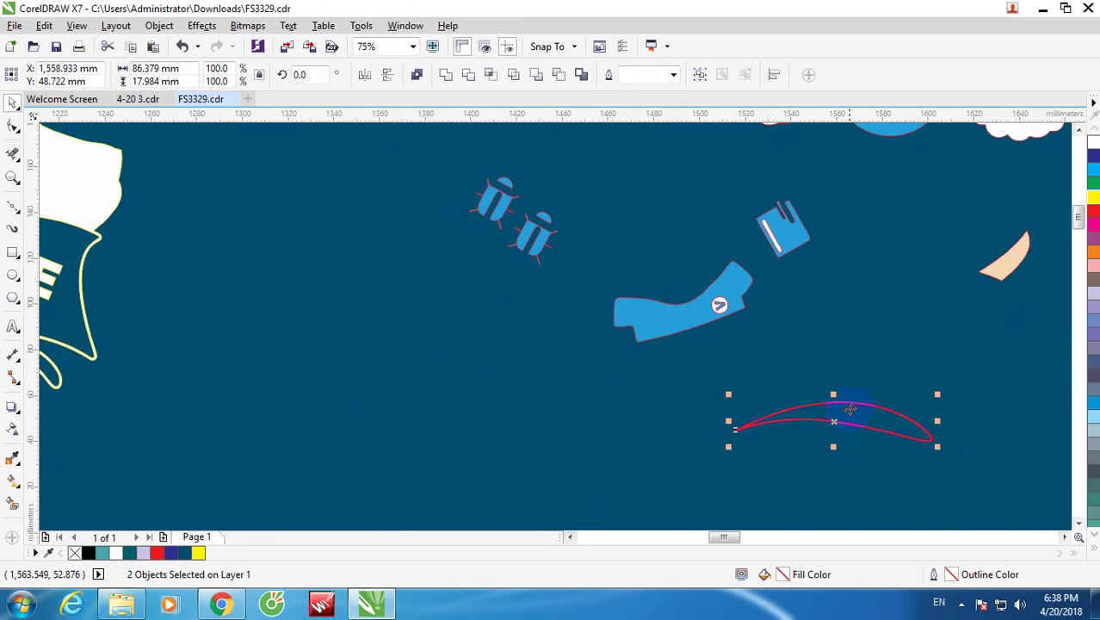
pyautogui.scroll(3, 850, 409)
pyautogui.scroll(-3, 850, 409)
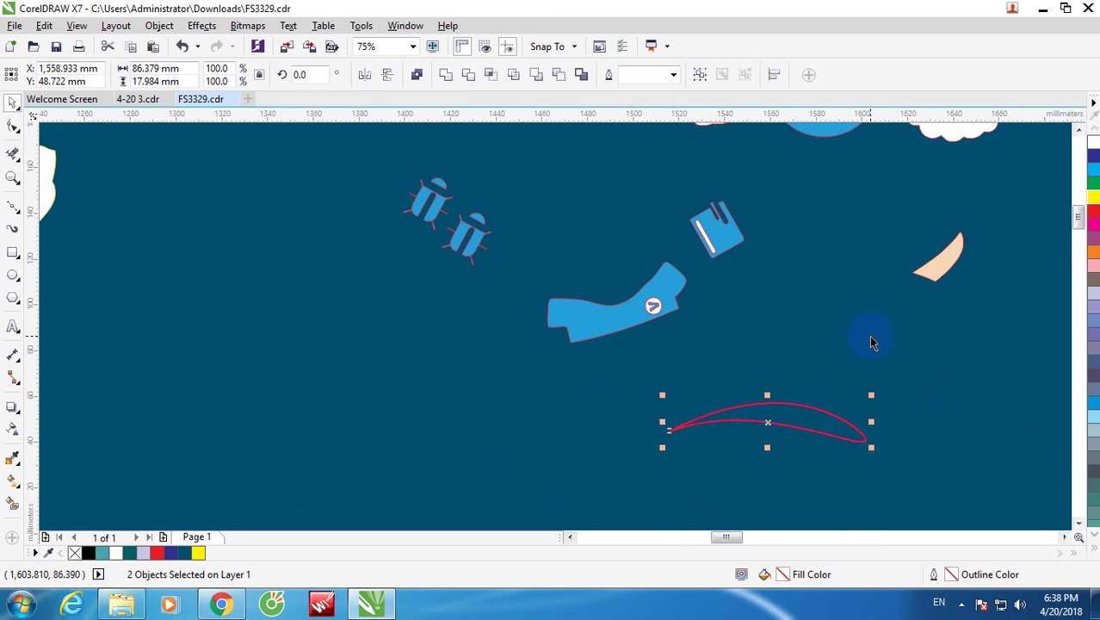
pyautogui.press('Delete')
pyautogui.click(941, 260)
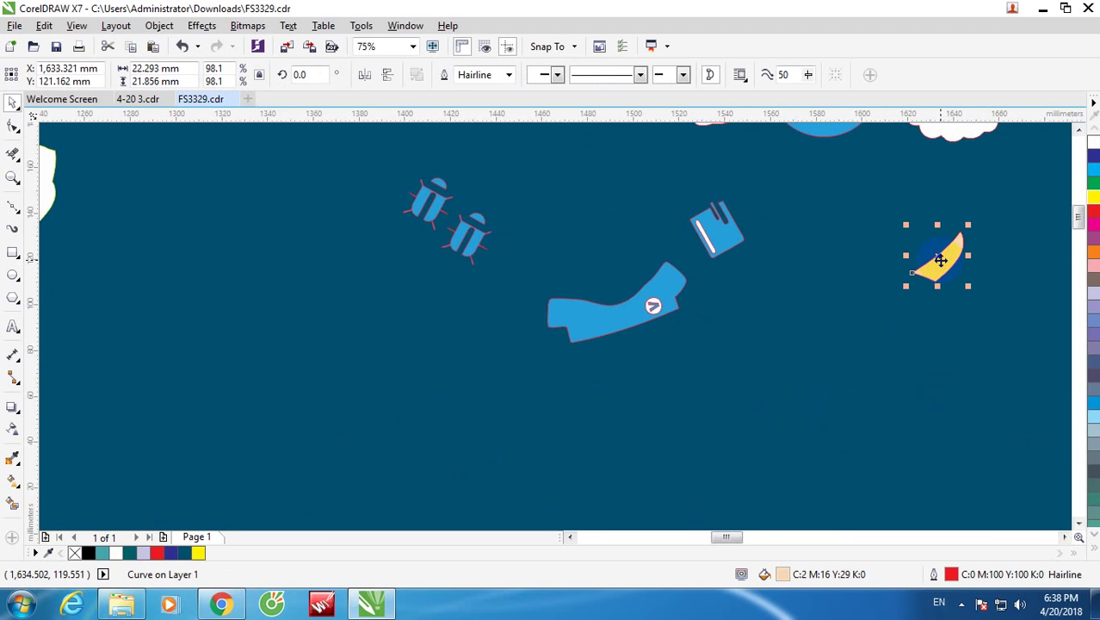
pyautogui.press('Delete')
# Step: Delete the white cloud overlapping the blue </> circle and the cloud beside it in the second artwork
pyautogui.scroll(-2, 850, 306)
pyautogui.scroll(1, 810, 314)
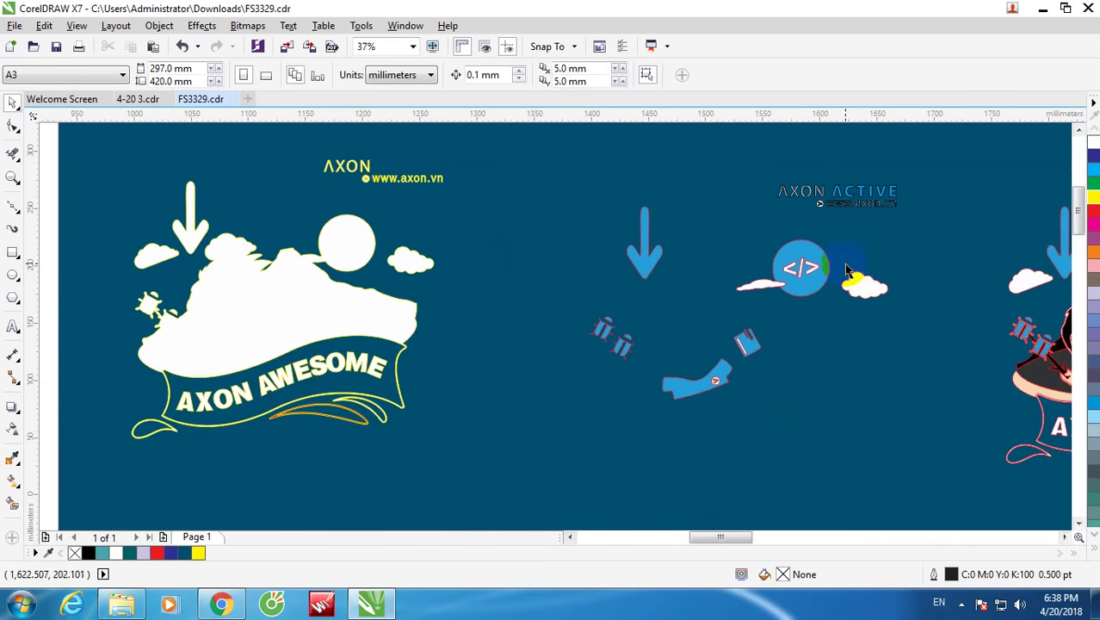
pyautogui.scroll(3, 796, 265)
pyautogui.click(721, 330)
pyautogui.scroll(-1, 718, 314)
pyautogui.moveTo(717, 311); pyautogui.dragTo(633, 328)
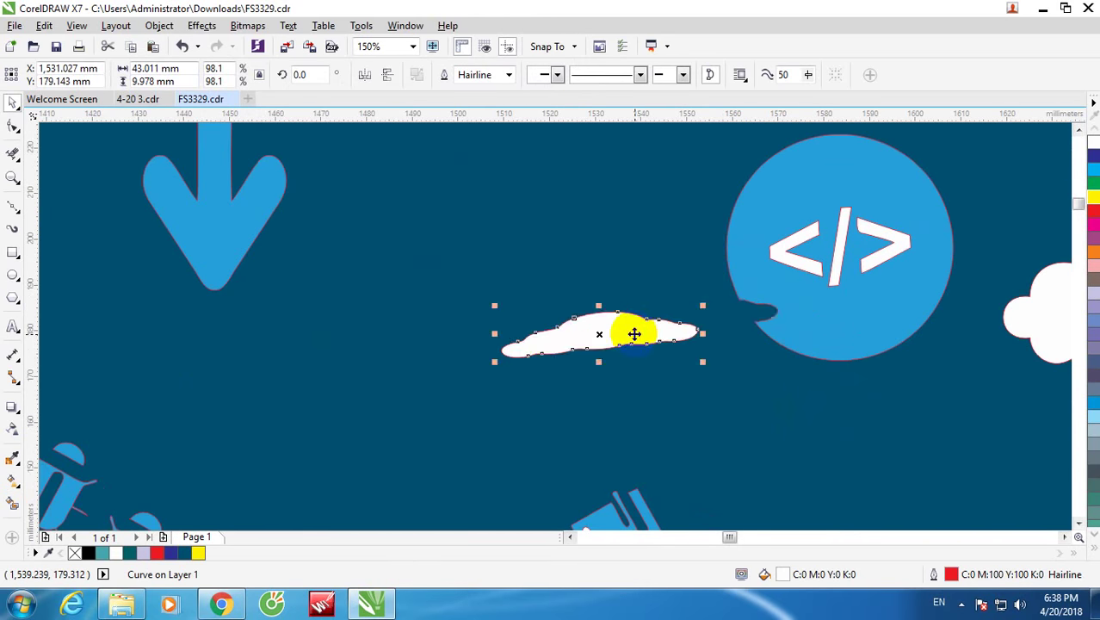
pyautogui.scroll(-2, 699, 299)
pyautogui.press('Delete')
pyautogui.click(766, 305)
pyautogui.press('Delete')
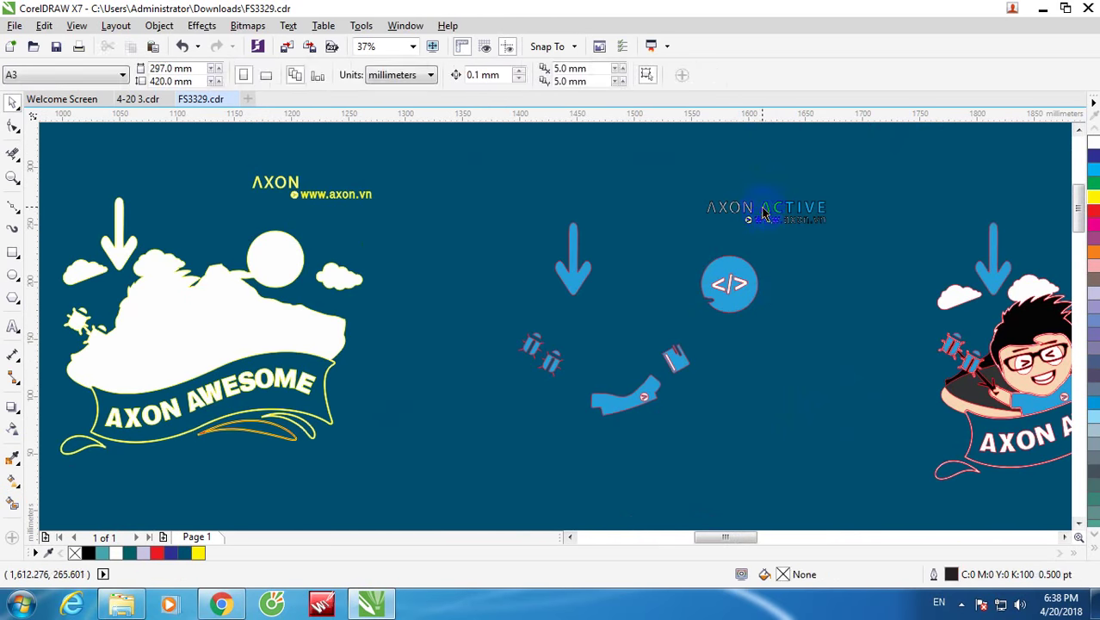
pyautogui.scroll(1, 741, 211)
pyautogui.click(749, 242)
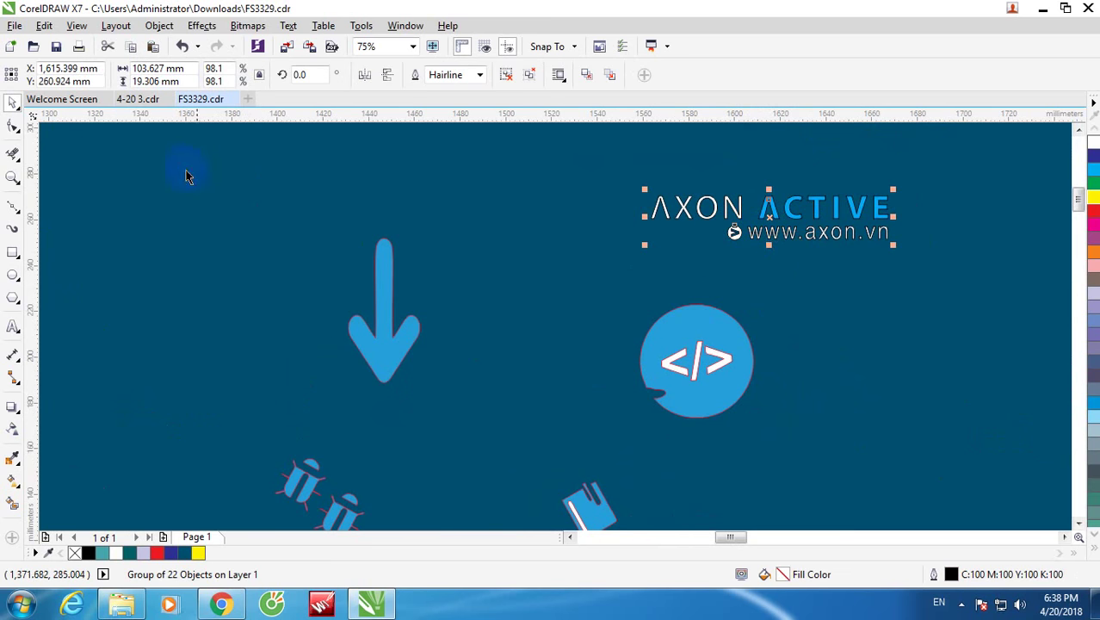
pyautogui.click(13, 155)
pyautogui.scroll(1, 727, 233)
pyautogui.moveTo(716, 222)
pyautogui.mouseDown()
pyautogui.moveTo(883, 278)
pyautogui.moveTo(1015, 295)
pyautogui.mouseUp()
pyautogui.scroll(-1, 851, 264)
pyautogui.click(13, 102)
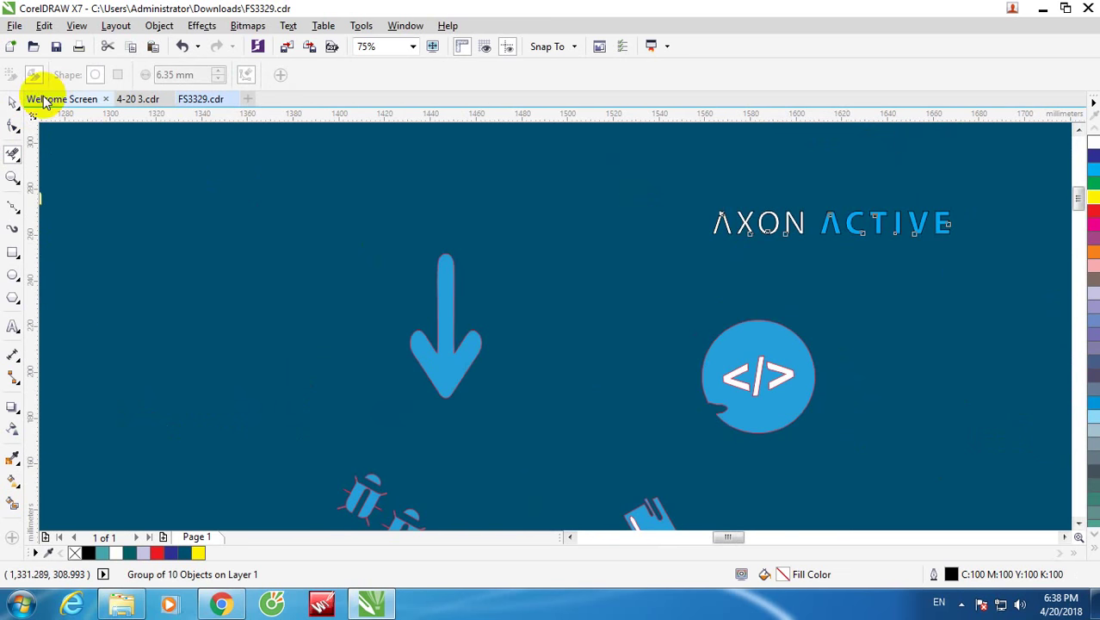
pyautogui.click(147, 142)
pyautogui.click(56, 45)
# Step: Group all remaining light-blue parts, move the group closer to the white silhouette, and save the document
pyautogui.scroll(-2, 607, 253)
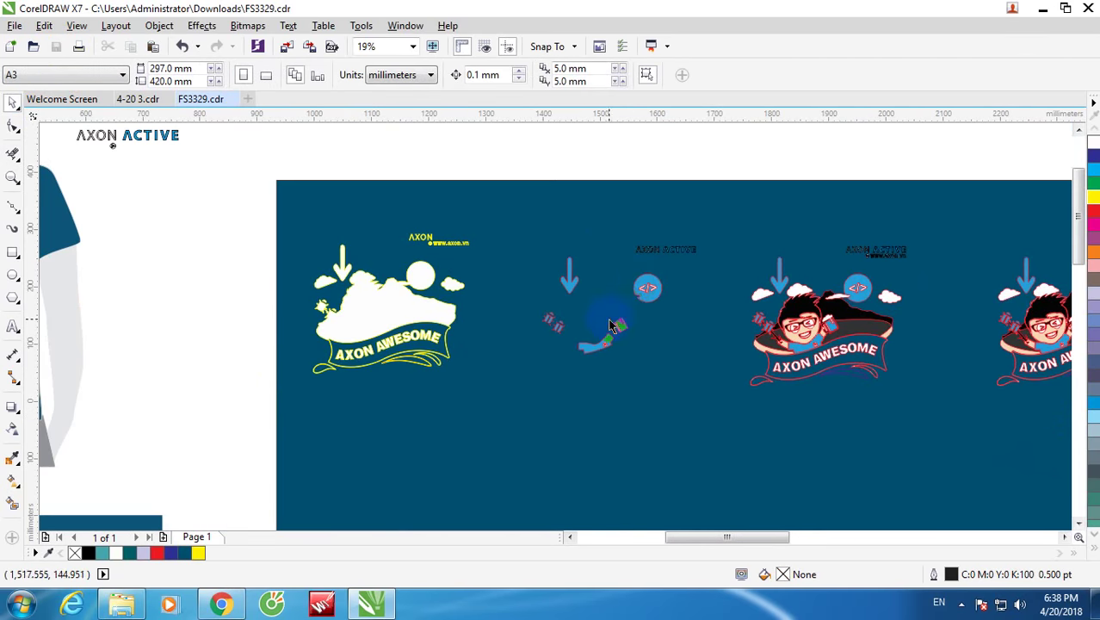
pyautogui.scroll(1, 620, 293)
pyautogui.moveTo(887, 474); pyautogui.dragTo(843, 482)
pyautogui.hotkey('ctrl', 'g')
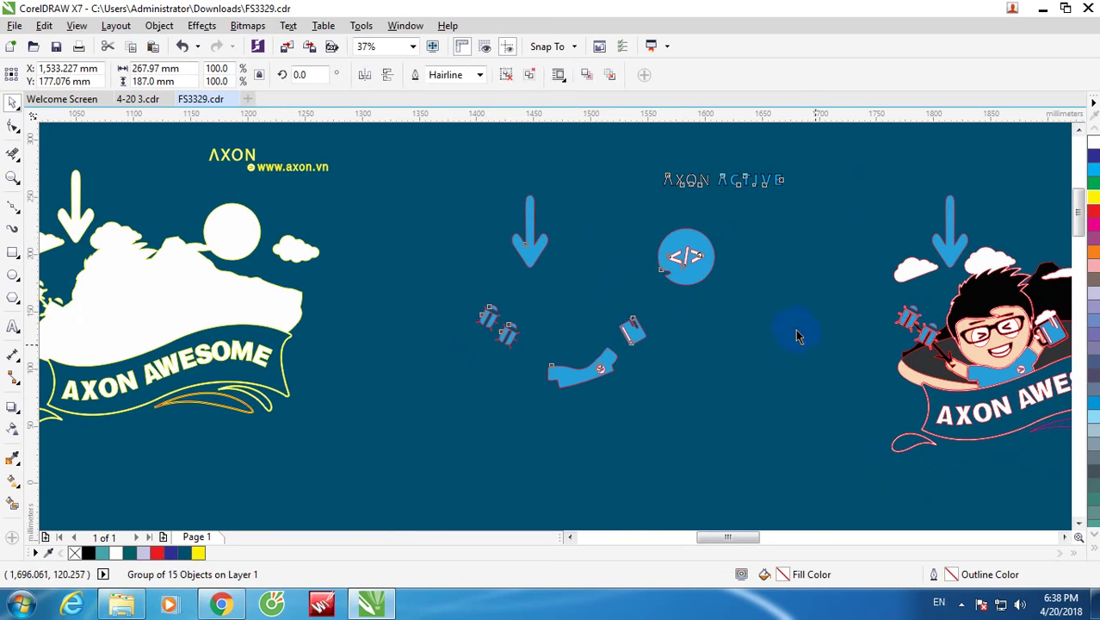
pyautogui.click(774, 318)
pyautogui.moveTo(664, 245); pyautogui.dragTo(581, 289)
pyautogui.click(53, 45)
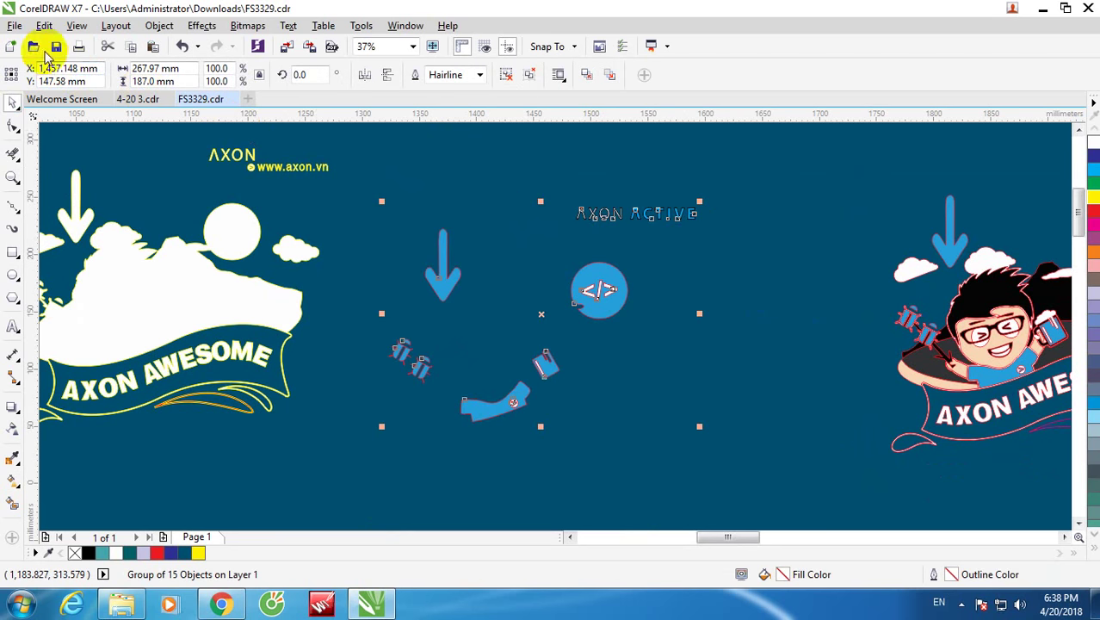
pyautogui.click(699, 202)
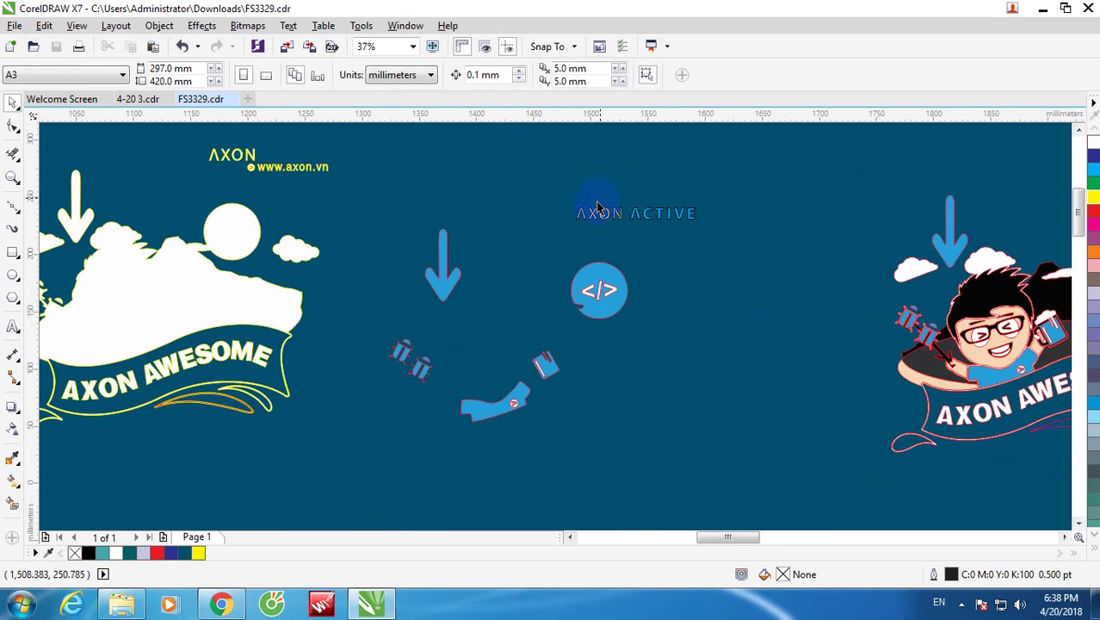
# Step: Ungroup the third artwork and delete its blue arrow and AXON ACTIVE logo
pyautogui.scroll(-3, 558, 182)
pyautogui.scroll(3, 809, 195)
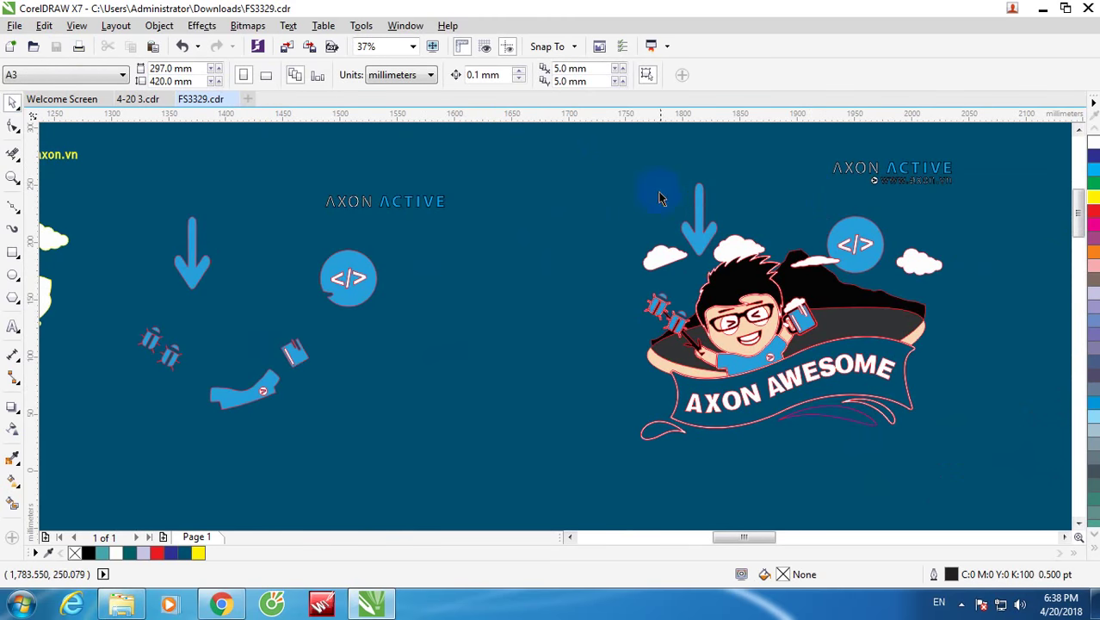
pyautogui.scroll(4, 798, 286)
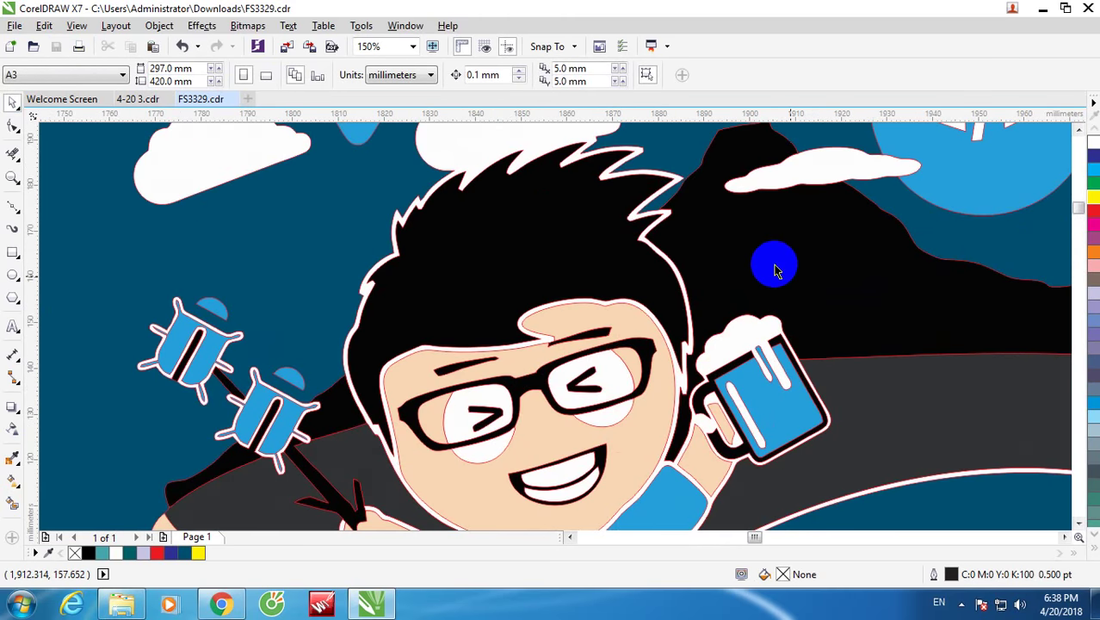
pyautogui.scroll(-4, 799, 285)
pyautogui.click(620, 229)
pyautogui.moveTo(623, 237); pyautogui.dragTo(638, 255)
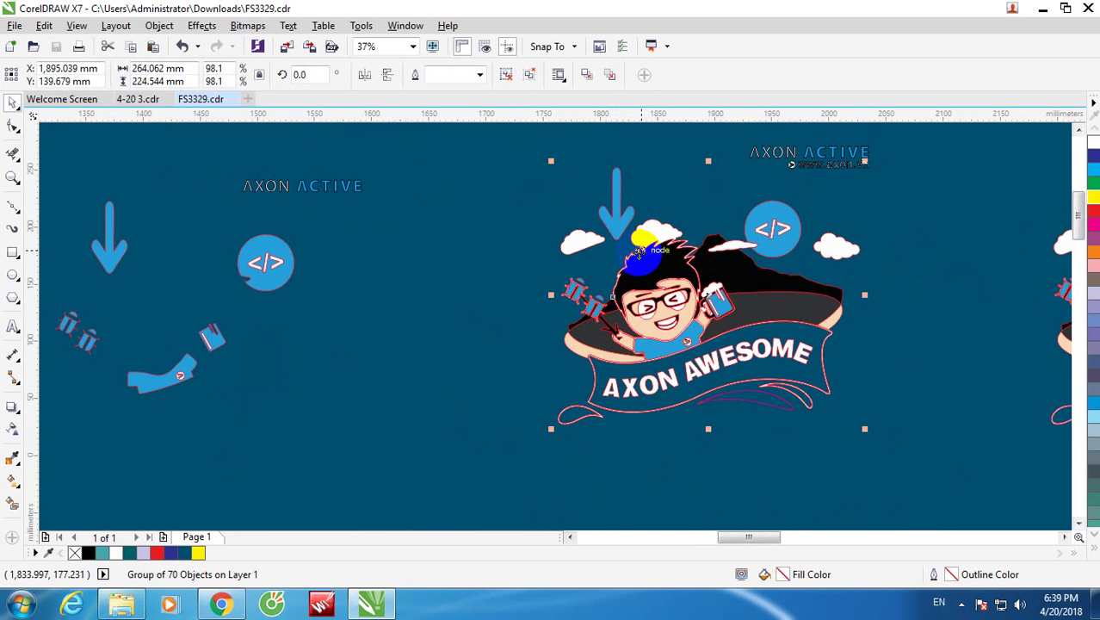
pyautogui.hotkey('ctrl', 'u')
pyautogui.click(551, 179)
pyautogui.click(617, 207)
pyautogui.press('Delete')
pyautogui.moveTo(719, 140); pyautogui.dragTo(895, 212)
pyautogui.press('Delete')
# Step: Delete the blue </> circle and the white clouds of the third artwork
pyautogui.click(774, 222)
pyautogui.press('Delete')
pyautogui.click(818, 245)
pyautogui.press('Delete')
pyautogui.click(764, 228)
pyautogui.press('Delete')
pyautogui.scroll(2, 757, 247)
pyautogui.click(733, 240)
pyautogui.press('Delete')
# Step: Delete the white outline around the third artwork's character, and undo the deletion of the letter X
pyautogui.scroll(-4, 788, 245)
pyautogui.press('Delete')
pyautogui.scroll(2, 650, 391)
pyautogui.press('Delete')
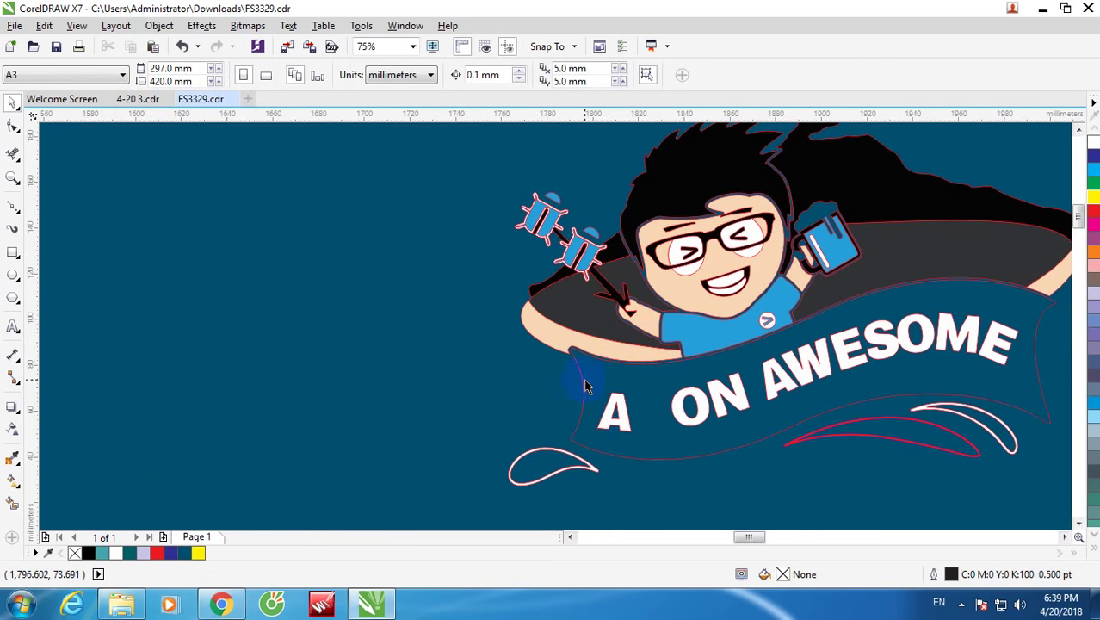
pyautogui.hotkey('ctrl', 'z')
pyautogui.click(476, 318)
# Step: Delete the banner shape, the drop shape and the curved swooshes around the third artwork's AXON AWESOME lettering
pyautogui.click(576, 353)
pyautogui.press('Delete')
pyautogui.click(544, 451)
pyautogui.press('Delete')
pyautogui.click(885, 434)
pyautogui.press('Delete')
pyautogui.click(972, 418)
pyautogui.press('Delete')
pyautogui.click(552, 463)
pyautogui.press('Delete')
pyautogui.click(974, 415)
pyautogui.press('Delete')
pyautogui.click(920, 427)
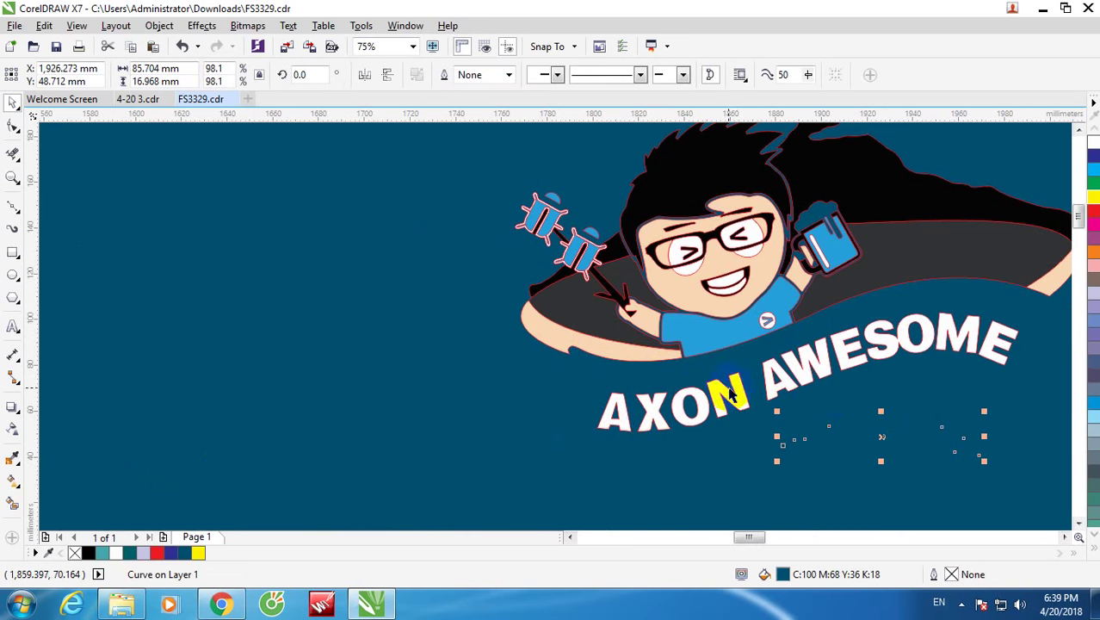
pyautogui.click(833, 401)
# Step: Place two copies of the reduced third artwork in a column below it
pyautogui.scroll(-5, 749, 400)
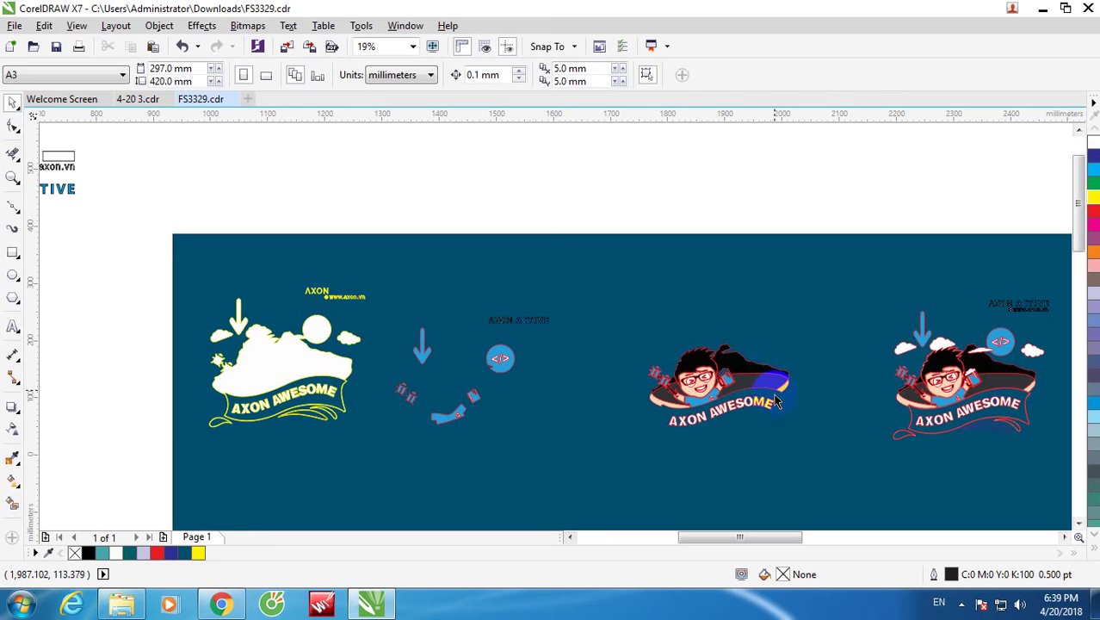
pyautogui.scroll(2, 775, 394)
pyautogui.scroll(4, 589, 432)
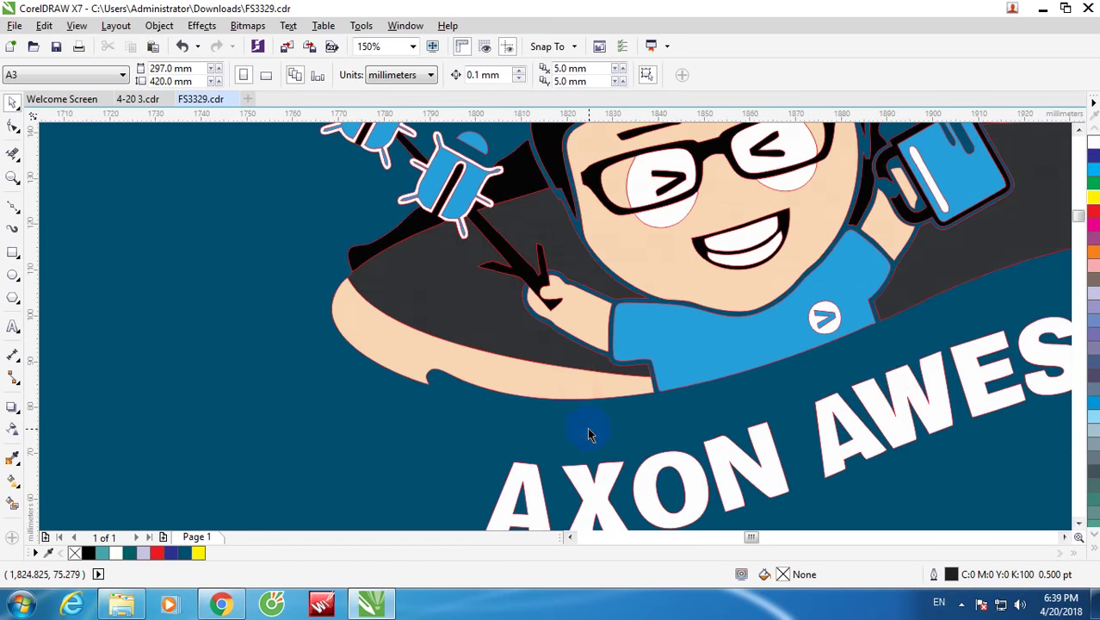
pyautogui.scroll(-2, 534, 344)
pyautogui.scroll(2, 574, 267)
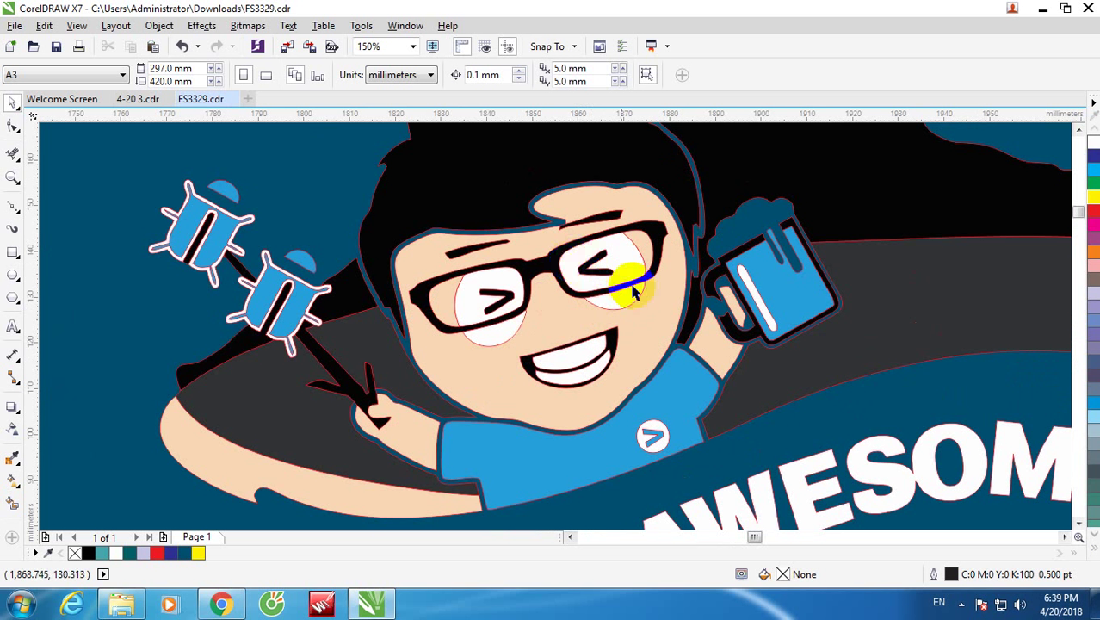
pyautogui.scroll(-3, 711, 297)
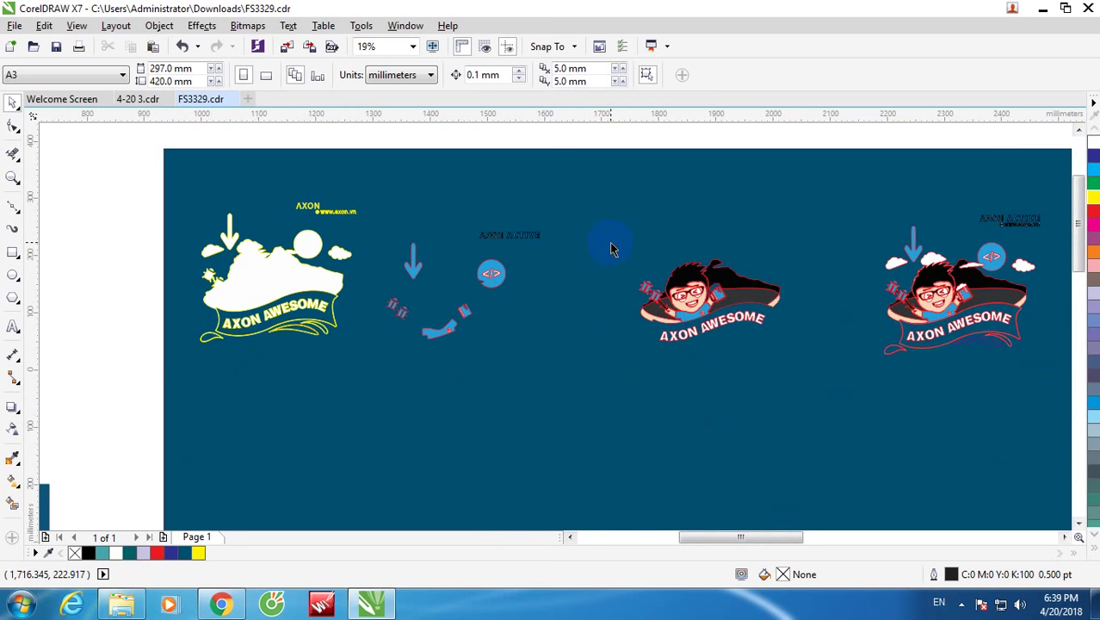
pyautogui.moveTo(815, 340); pyautogui.dragTo(819, 357)
pyautogui.moveTo(709, 297); pyautogui.dragTo(709, 469)
pyautogui.rightClick(708, 393)
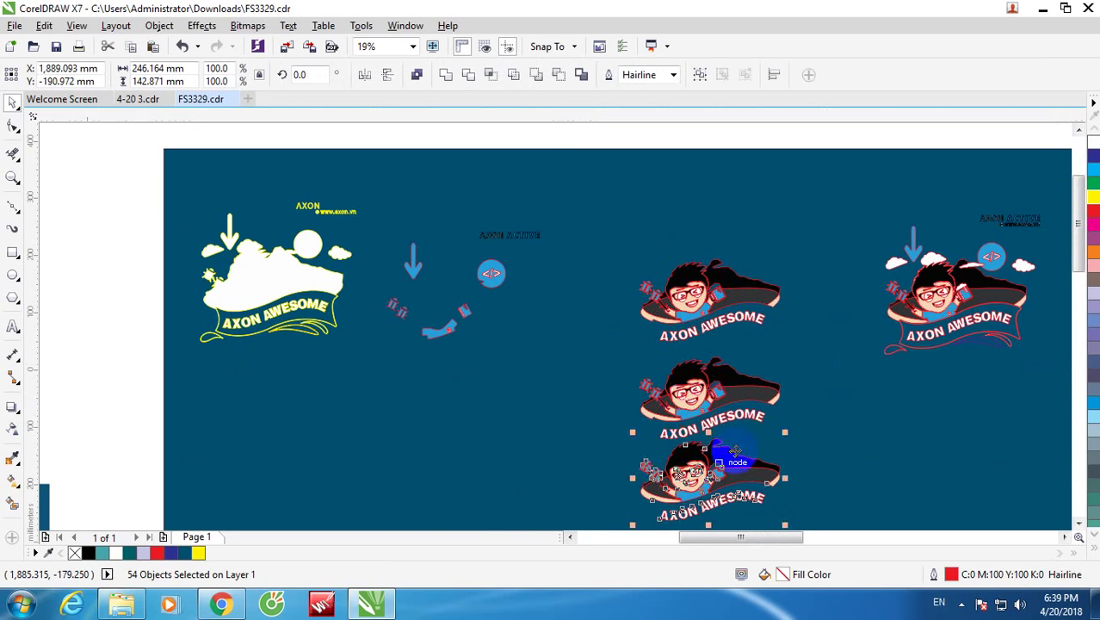
pyautogui.click(803, 380)
# Step: Delete the blue bodies of both bugs in the uppermost copy of the third artwork
pyautogui.scroll(4, 679, 275)
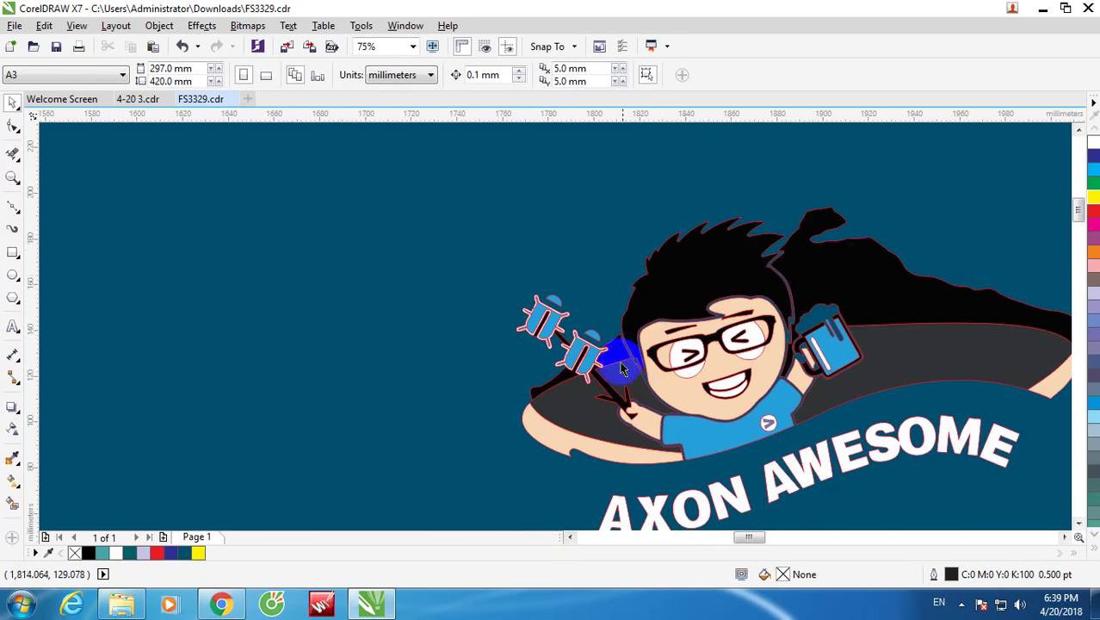
pyautogui.scroll(1, 604, 366)
pyautogui.moveTo(554, 337); pyautogui.dragTo(554, 294)
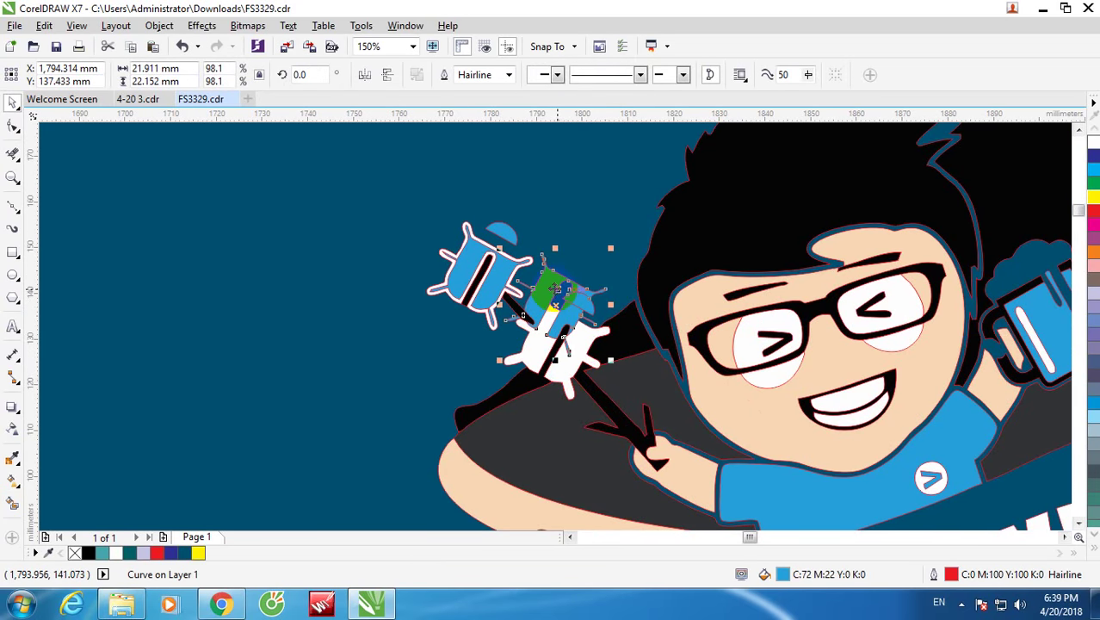
pyautogui.press('Delete')
pyautogui.click(497, 259)
pyautogui.press('Delete')
# Step: Delete the white outline shapes and the blue heads of both bugs
pyautogui.click(503, 280)
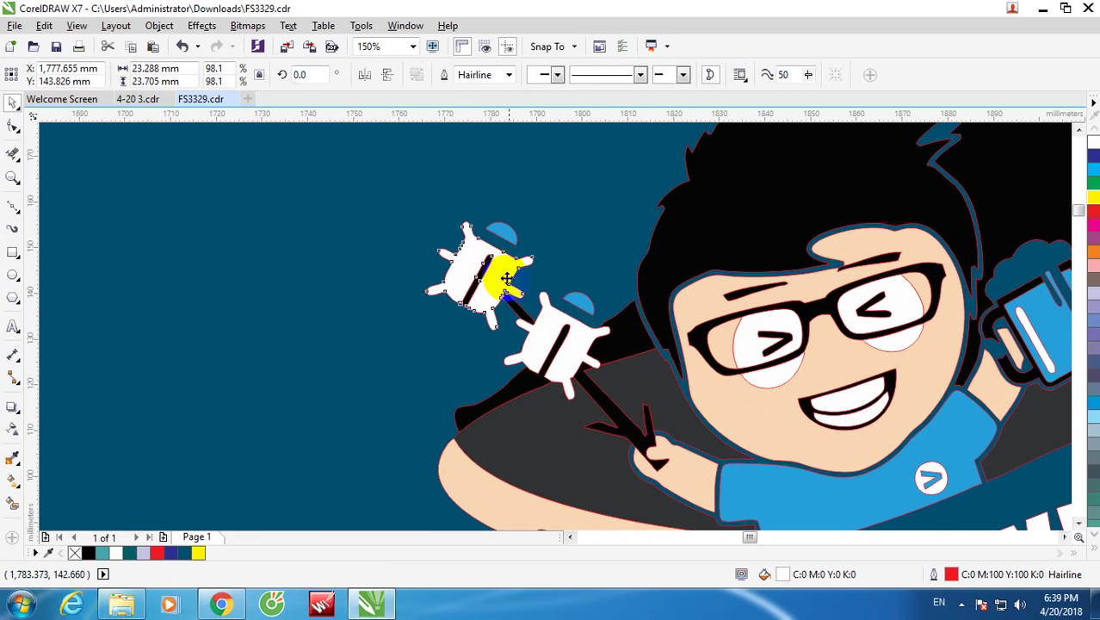
pyautogui.press('Delete')
pyautogui.click(502, 234)
pyautogui.press('Delete')
pyautogui.click(582, 302)
pyautogui.press('Delete')
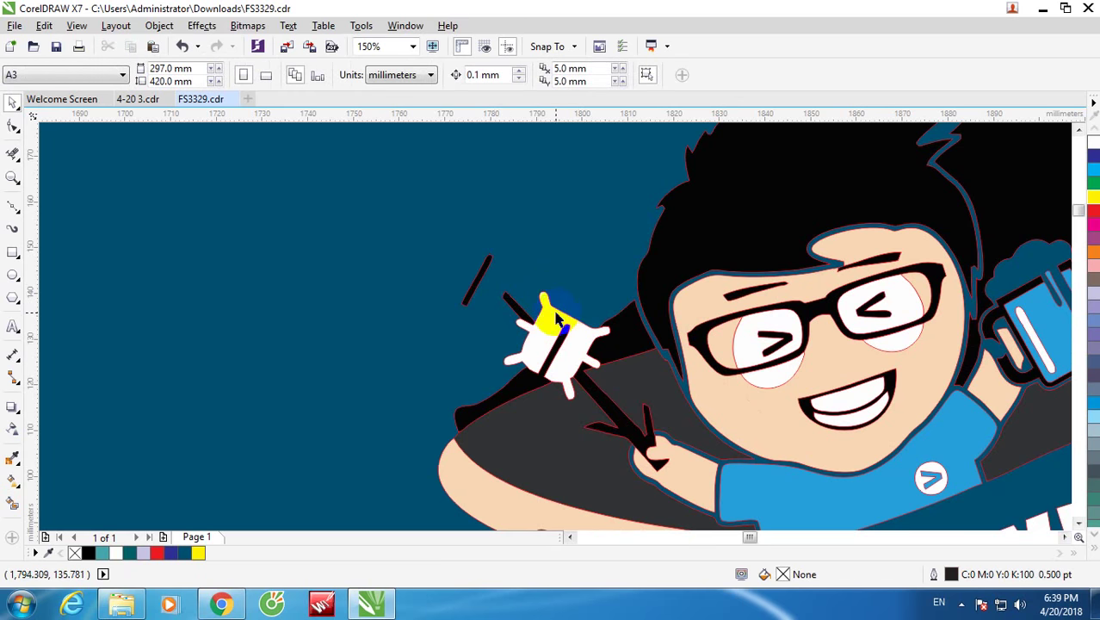
pyautogui.click(555, 317)
pyautogui.press('Delete')
# Step: Delete the dark grey shape behind the stick and the skin-coloured hand and forearm holding it
pyautogui.scroll(-1, 568, 361)
pyautogui.click(574, 407)
pyautogui.press('Delete')
pyautogui.click(656, 423)
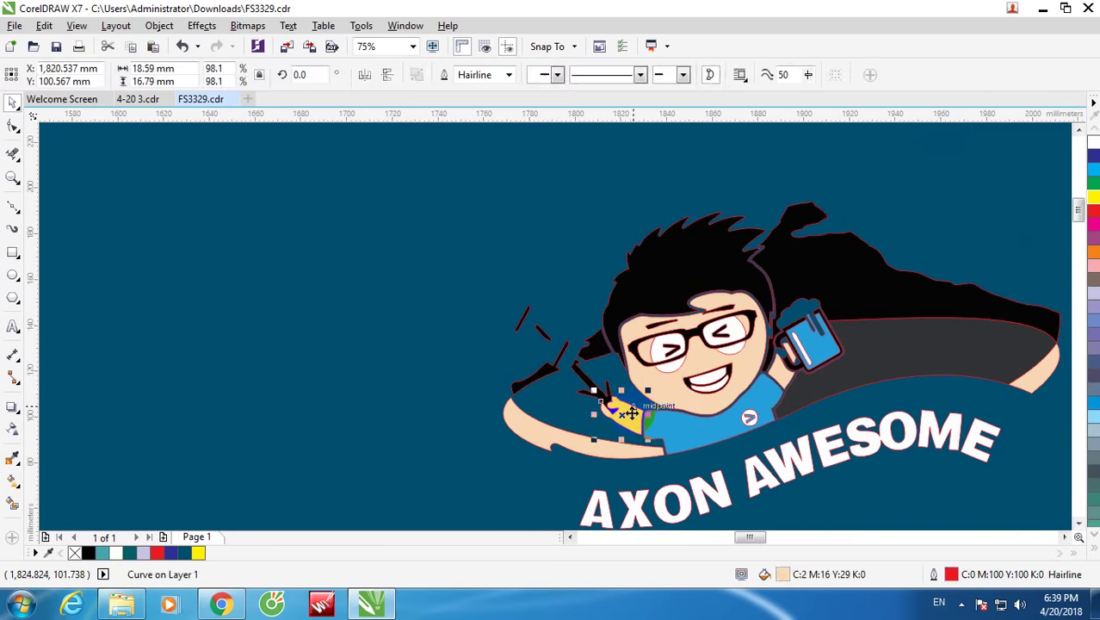
pyautogui.press('Delete')
# Step: Delete the character's skin-coloured face and blue shirt
pyautogui.click(678, 368)
pyautogui.press('Delete')
pyautogui.click(672, 366)
pyautogui.press('Delete')
# Step: Weld the skin-coloured and white lens pieces inside both glasses frames into solid white shapes
pyautogui.scroll(2, 669, 365)
pyautogui.click(610, 321)
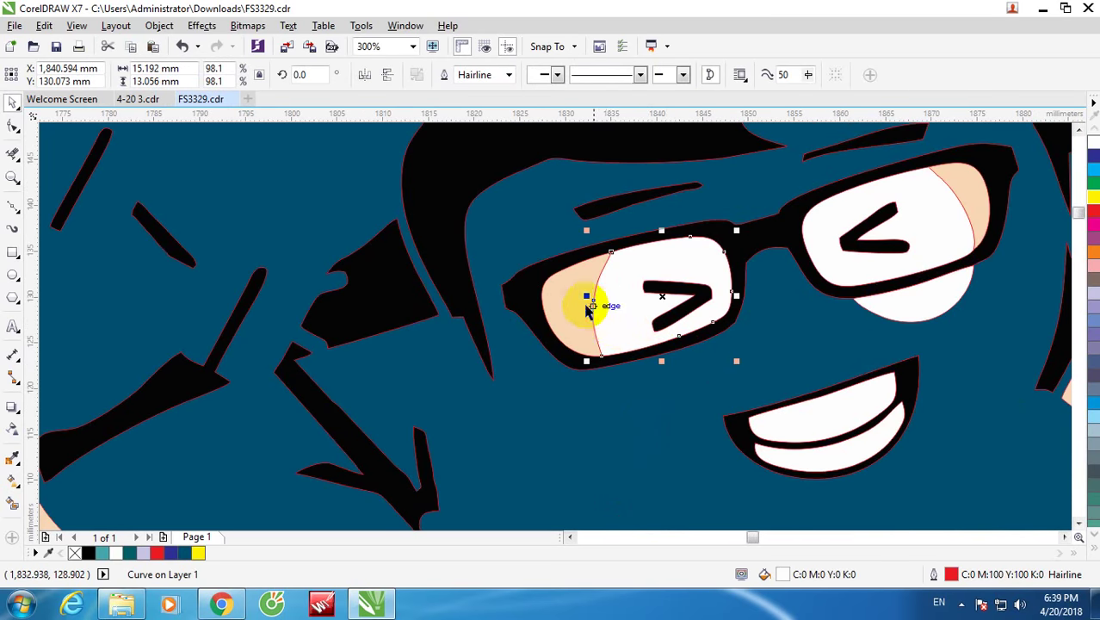
pyautogui.keyDown('shift'); pyautogui.click(571, 294); pyautogui.keyUp('shift')
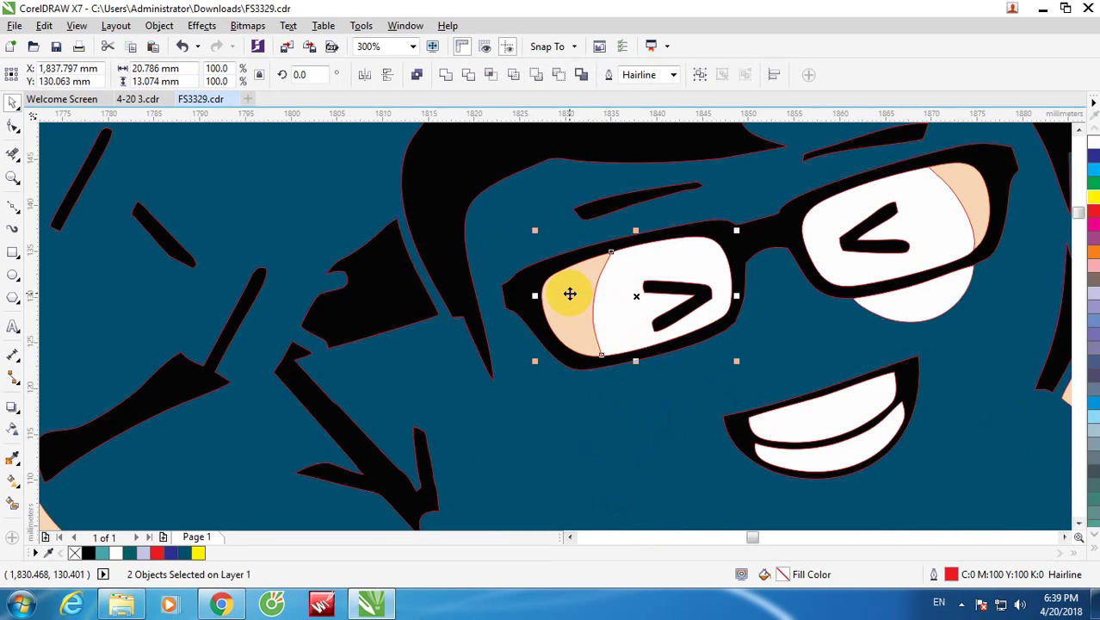
pyautogui.keyDown('shift'); pyautogui.click(971, 196); pyautogui.keyUp('shift')
pyautogui.keyDown('shift'); pyautogui.click(944, 209); pyautogui.keyUp('shift')
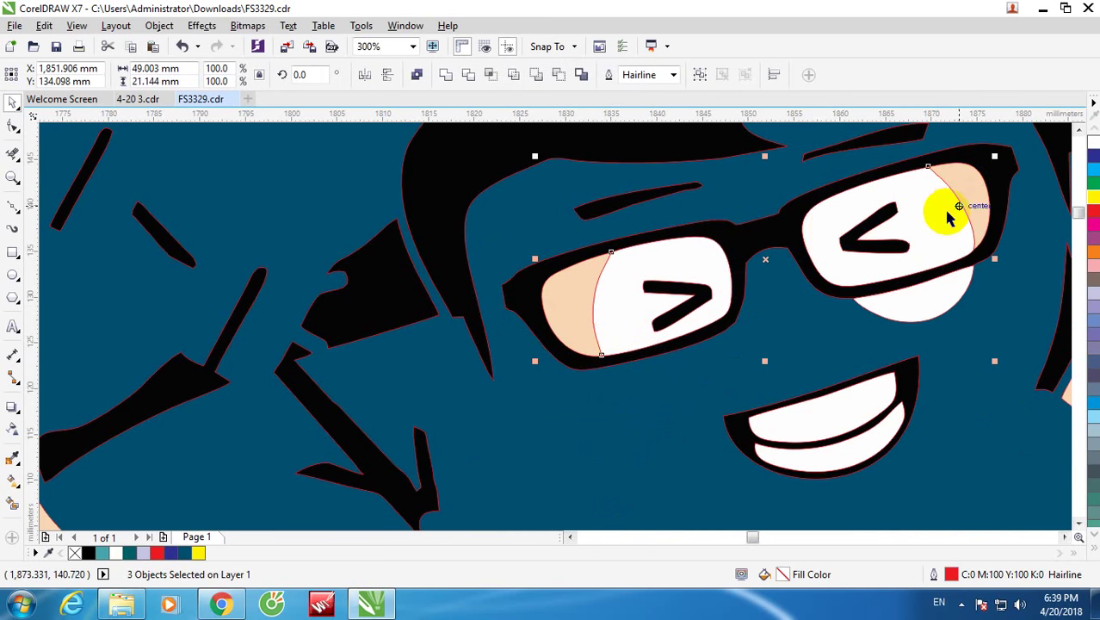
pyautogui.click(446, 75)
pyautogui.press('Escape')
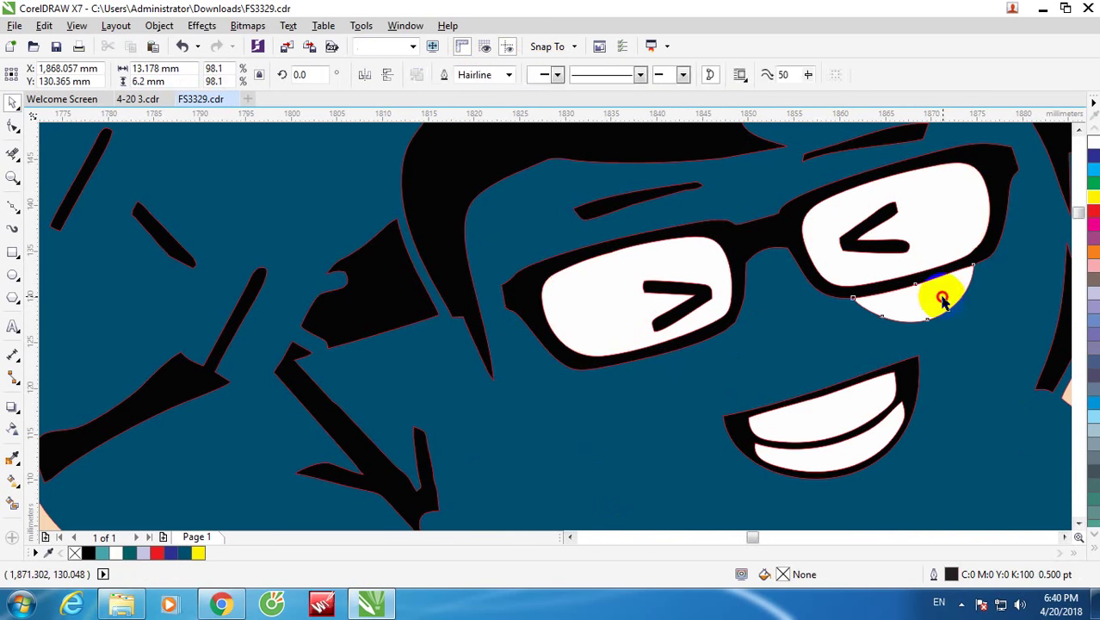
pyautogui.scroll(-6, 940, 348)
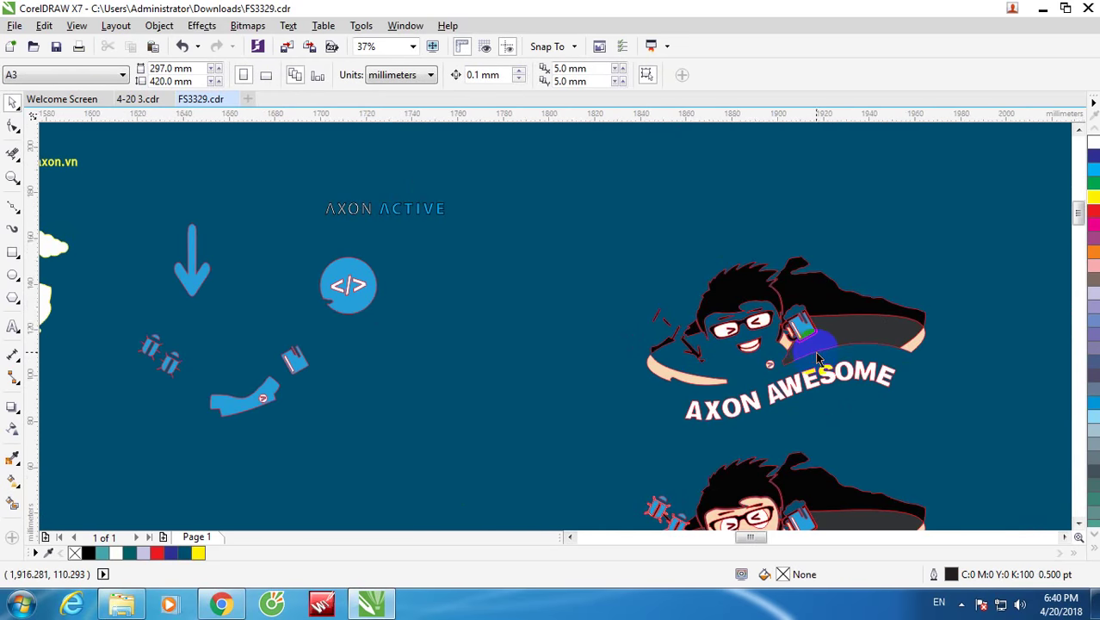
# Step: Delete the skin-coloured hand pieces at the mug and the mug's white highlight from the black-parts copy
pyautogui.scroll(2, 817, 352)
pyautogui.click(709, 294)
pyautogui.press('Delete')
pyautogui.click(736, 265)
pyautogui.press('Delete')
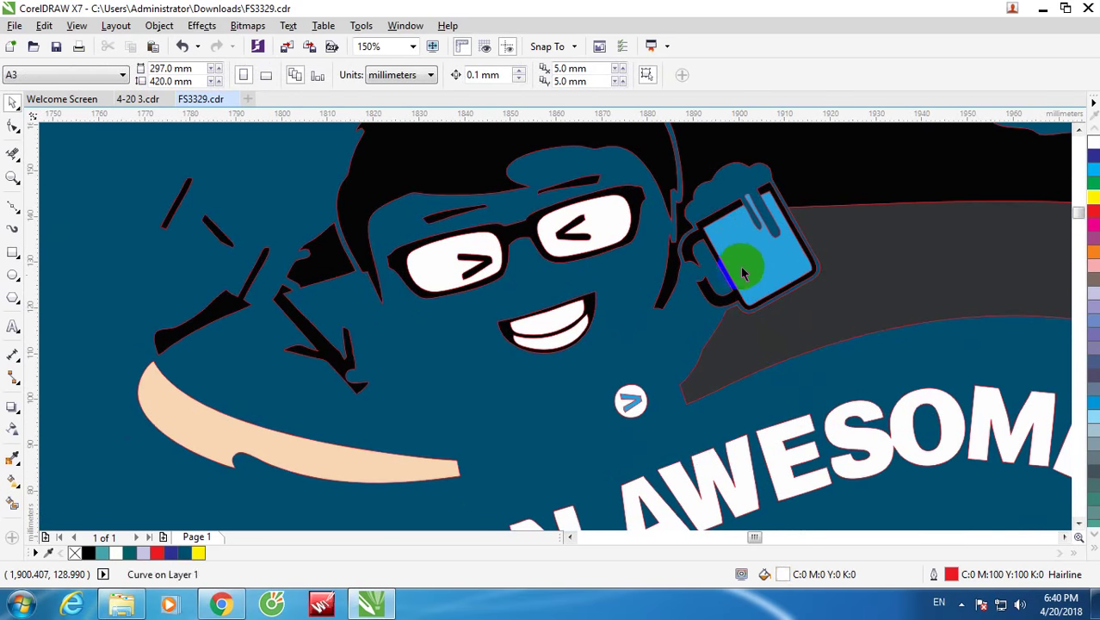
# Step: Delete the dark grey cape lining, its skin-coloured edges, the mug's blue fill and the round shirt badge from the same copy
pyautogui.scroll(-4, 842, 332)
pyautogui.click(822, 331)
pyautogui.press('Delete')
pyautogui.click(613, 371)
pyautogui.press('Delete')
pyautogui.scroll(1, 686, 363)
pyautogui.click(665, 343)
pyautogui.click(692, 333)
pyautogui.scroll(-3, 692, 335)
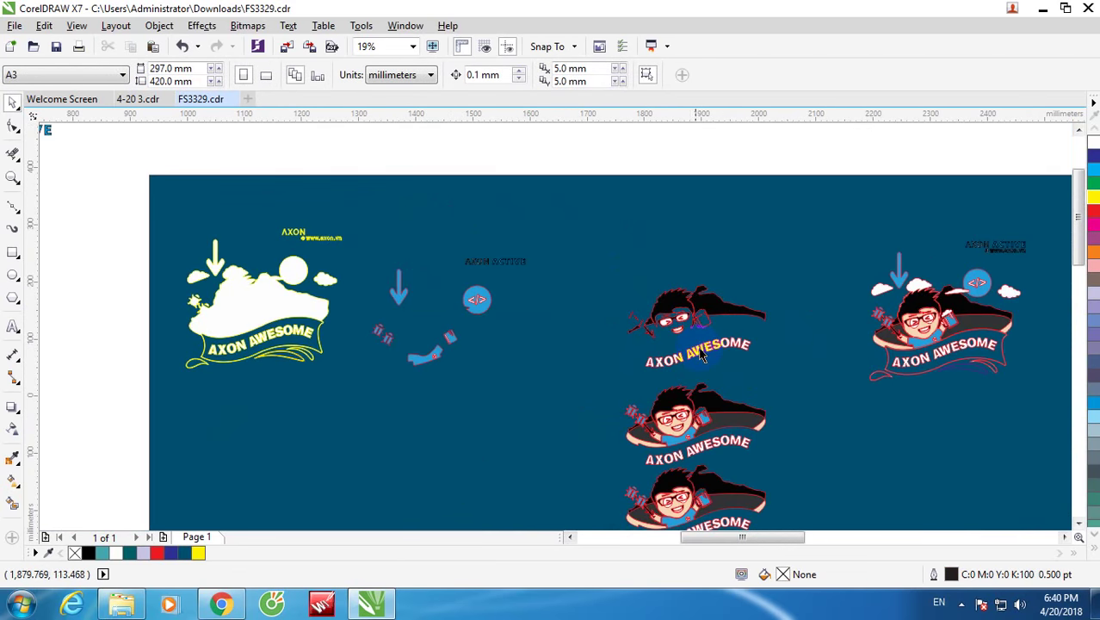
pyautogui.scroll(1, 701, 355)
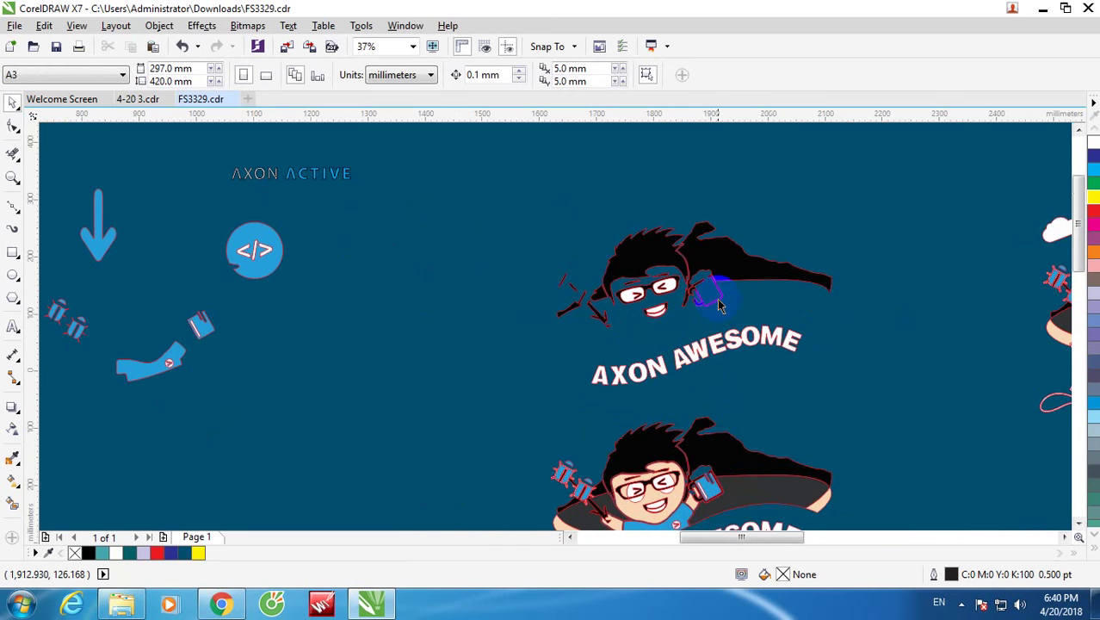
pyautogui.scroll(-1, 721, 305)
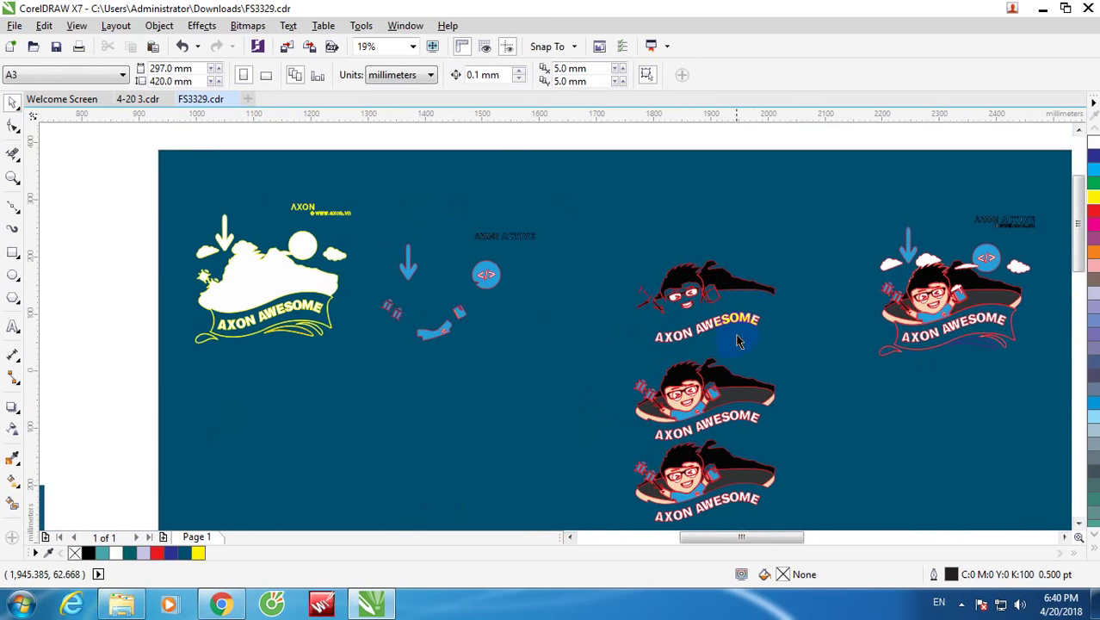
pyautogui.scroll(1, 729, 319)
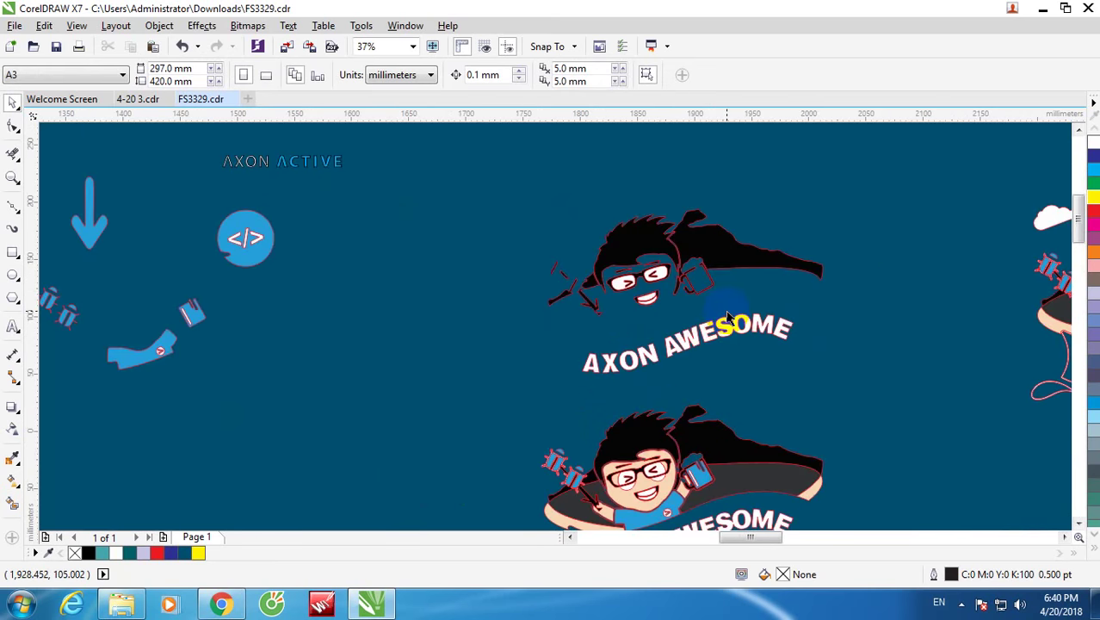
pyautogui.moveTo(802, 364); pyautogui.dragTo(804, 368)
pyautogui.press('Delete')
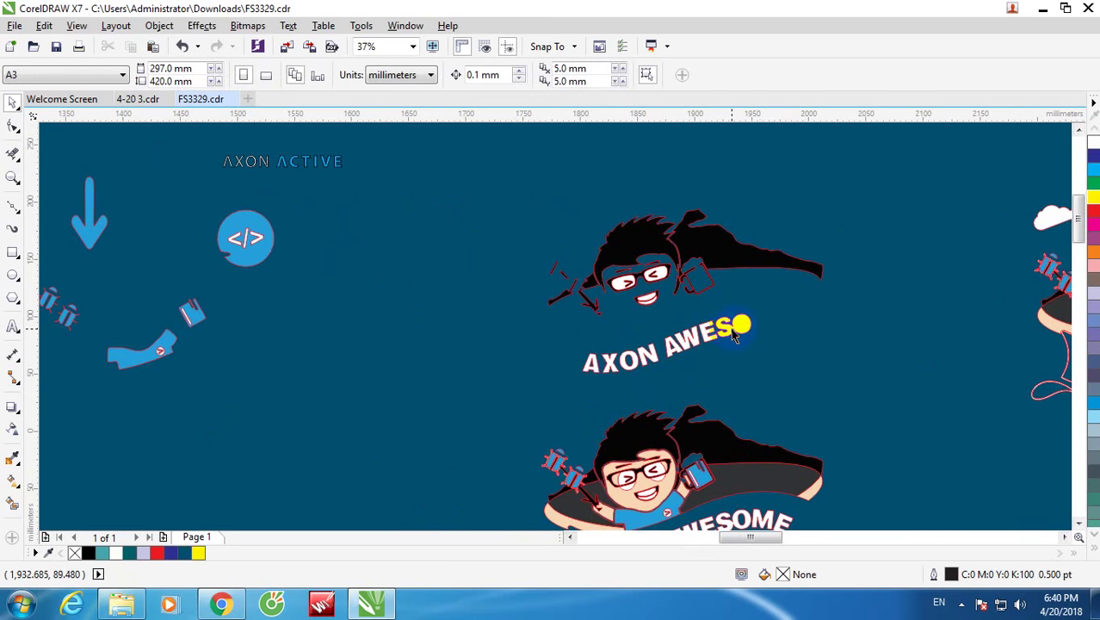
pyautogui.hotkey('ctrl', 'z')
# Step: Delete the letters AXON and the following A from the black-parts copy's lettering, keeping WESOME
pyautogui.click(620, 345)
pyautogui.moveTo(644, 369); pyautogui.dragTo(667, 373)
pyautogui.press('Delete')
pyautogui.scroll(1, 675, 349)
pyautogui.click(675, 348)
pyautogui.press('Delete')
pyautogui.scroll(-1, 696, 349)
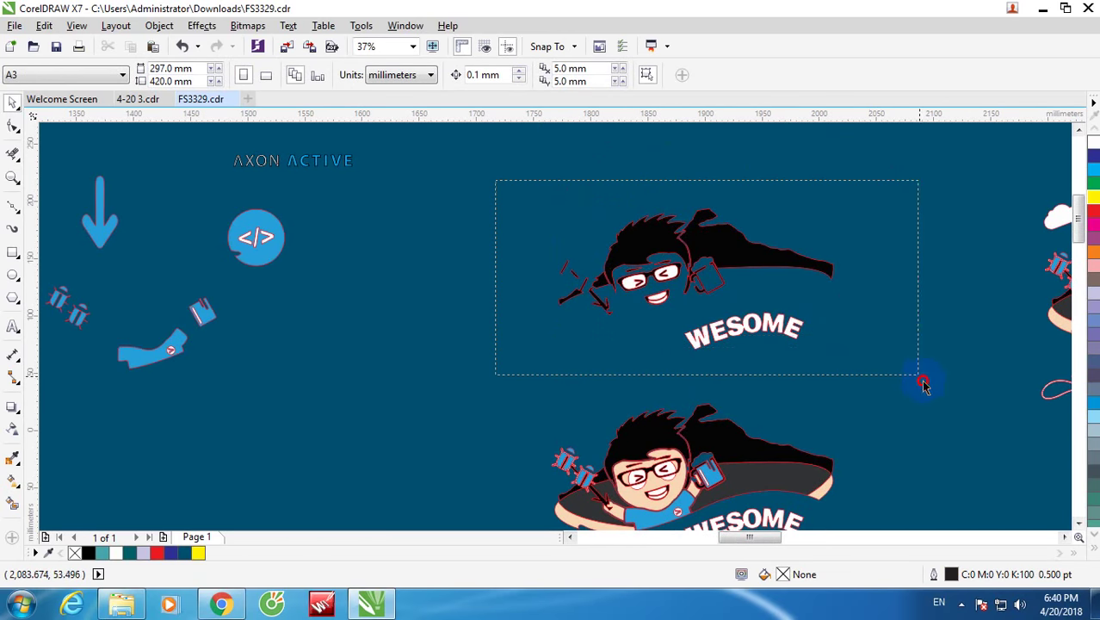
# Step: Group the black artwork with the WESOME letters and give the group a yellow outline
pyautogui.moveTo(923, 384); pyautogui.dragTo(923, 387)
pyautogui.hotkey('ctrl', 'g')
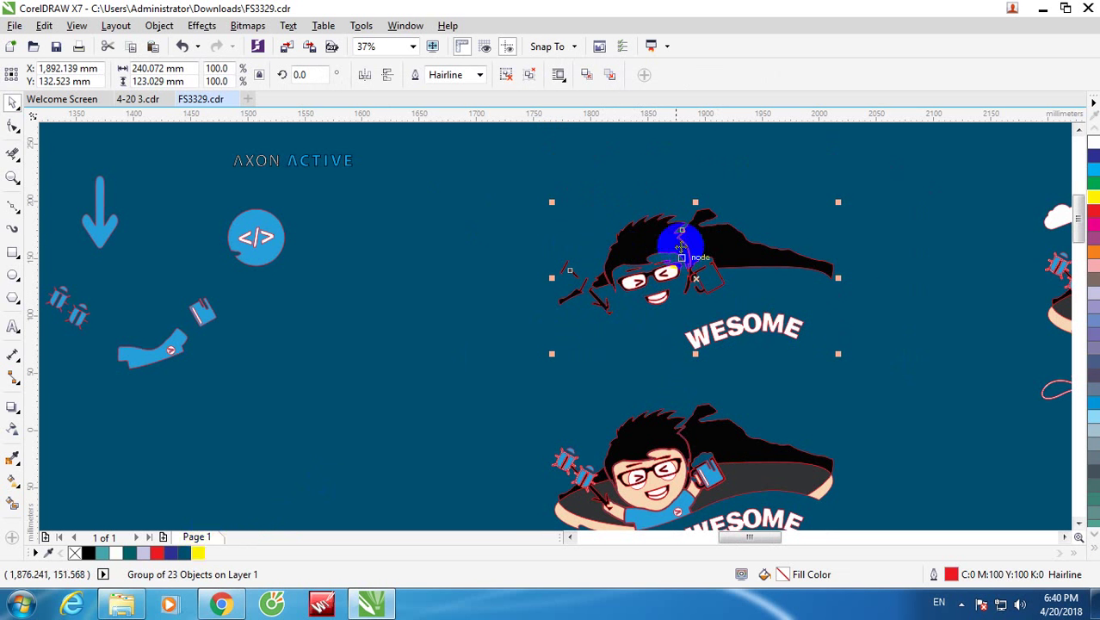
pyautogui.rightClick(198, 553)
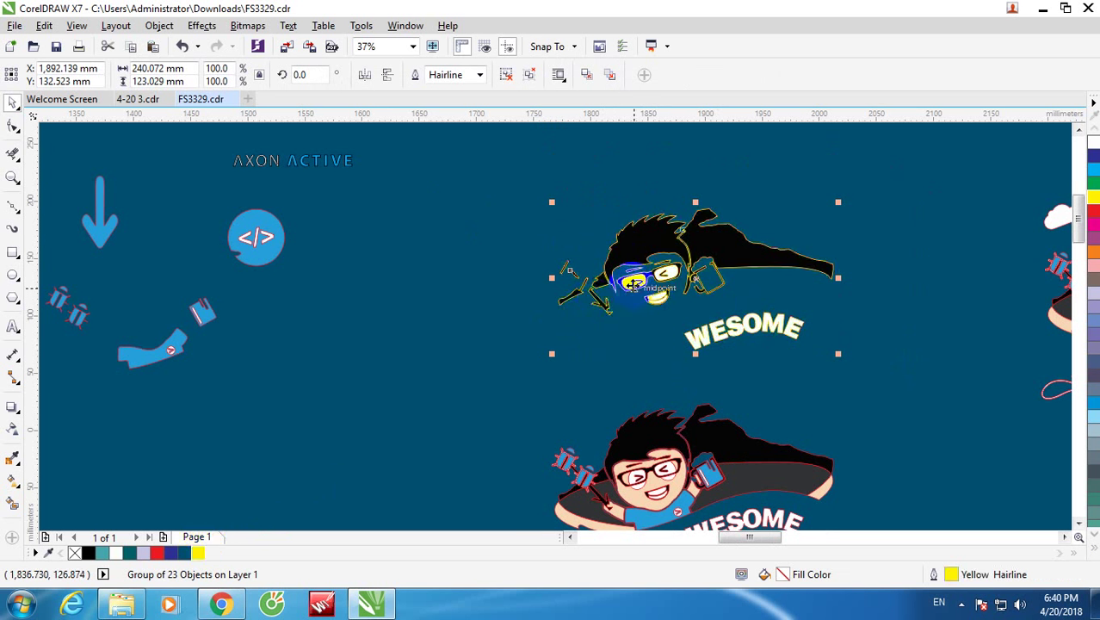
pyautogui.scroll(2, 701, 245)
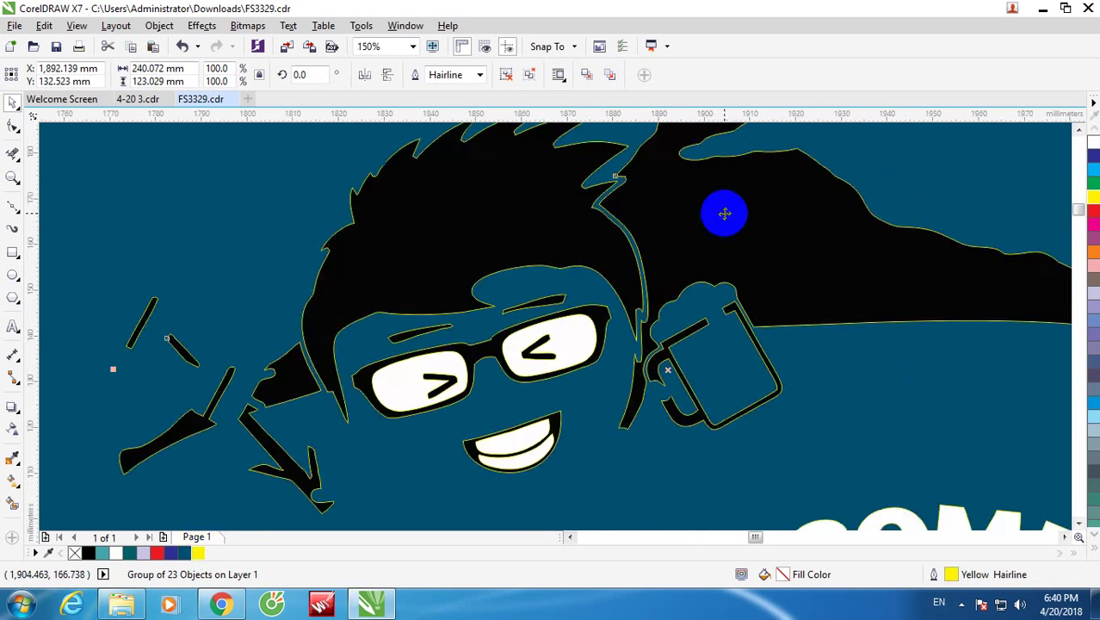
# Step: Move the yellow-outlined group beside the light-blue layer and save the file
pyautogui.scroll(-3, 724, 213)
pyautogui.moveTo(724, 225); pyautogui.dragTo(629, 218)
pyautogui.press('Escape')
pyautogui.click(57, 47)
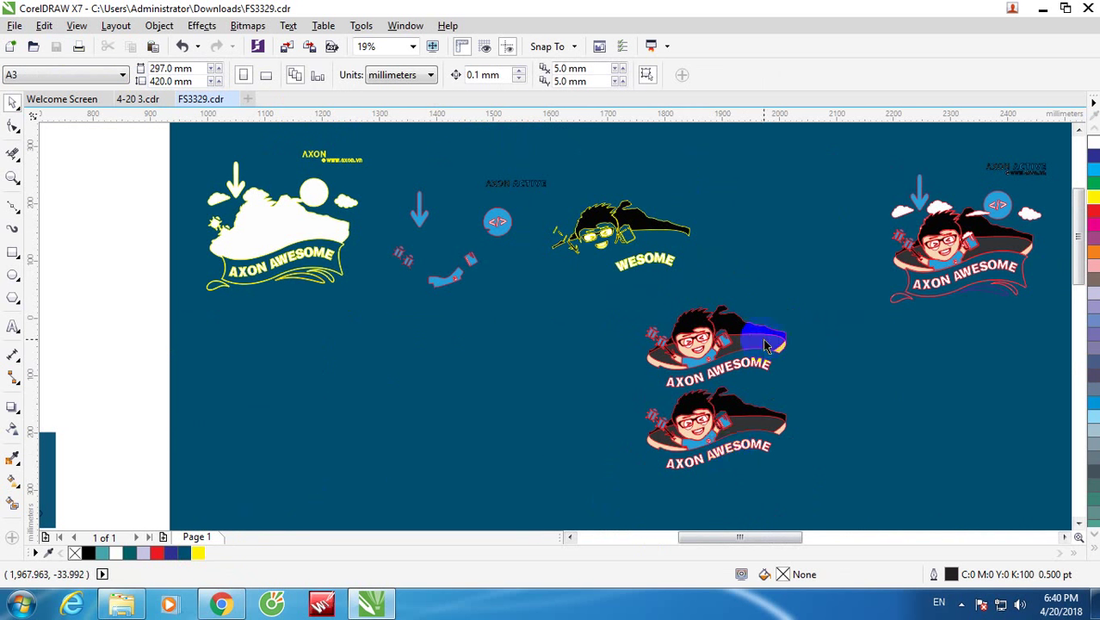
# Step: In the next full copy, delete the lower bug's body, stripe and white outline, plus the black pieces beside it
pyautogui.scroll(2, 739, 363)
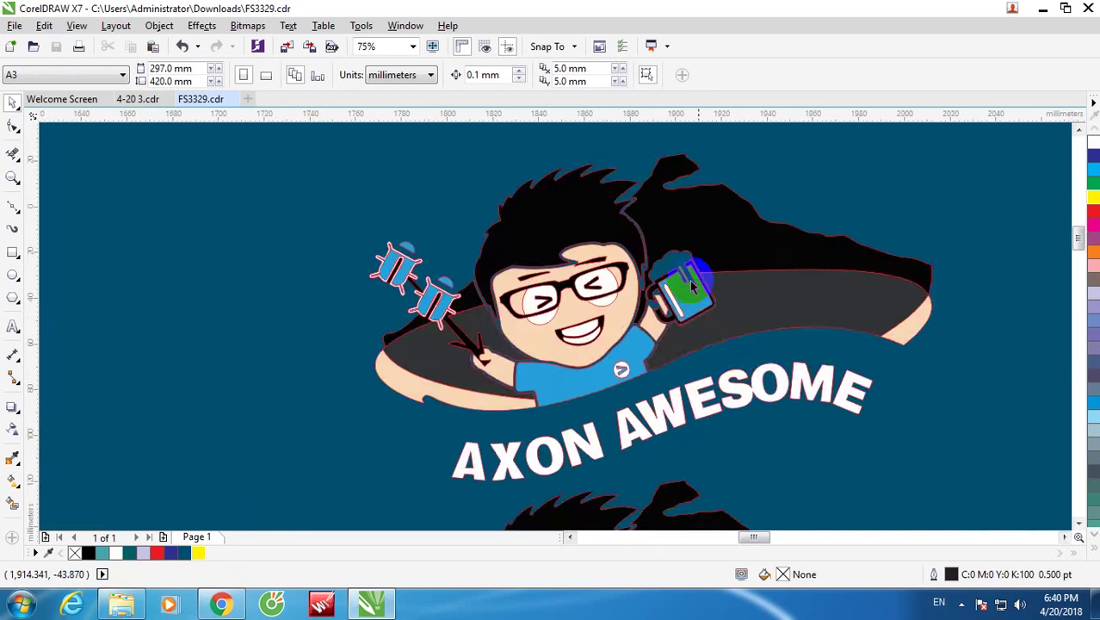
pyautogui.scroll(-2, 711, 298)
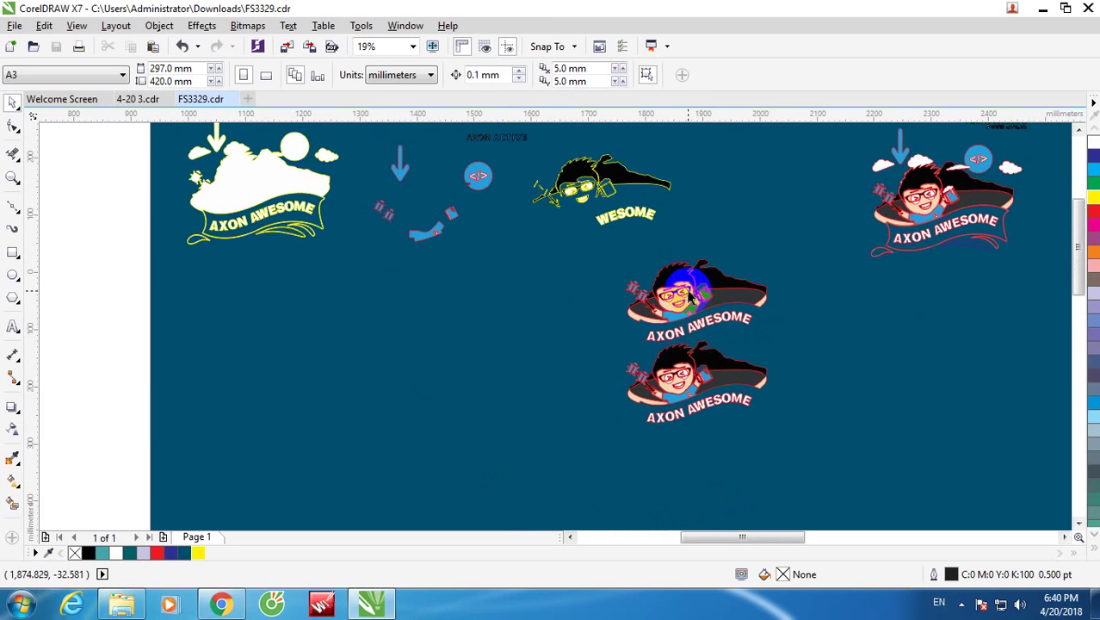
pyautogui.scroll(1, 690, 289)
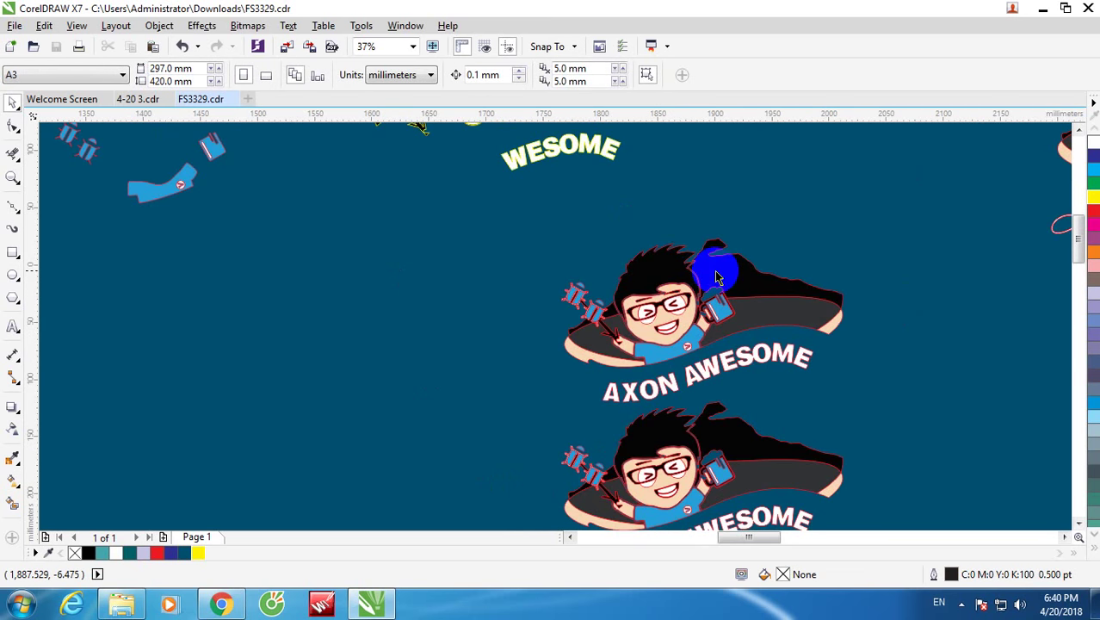
pyautogui.scroll(-1, 651, 277)
pyautogui.scroll(2, 645, 279)
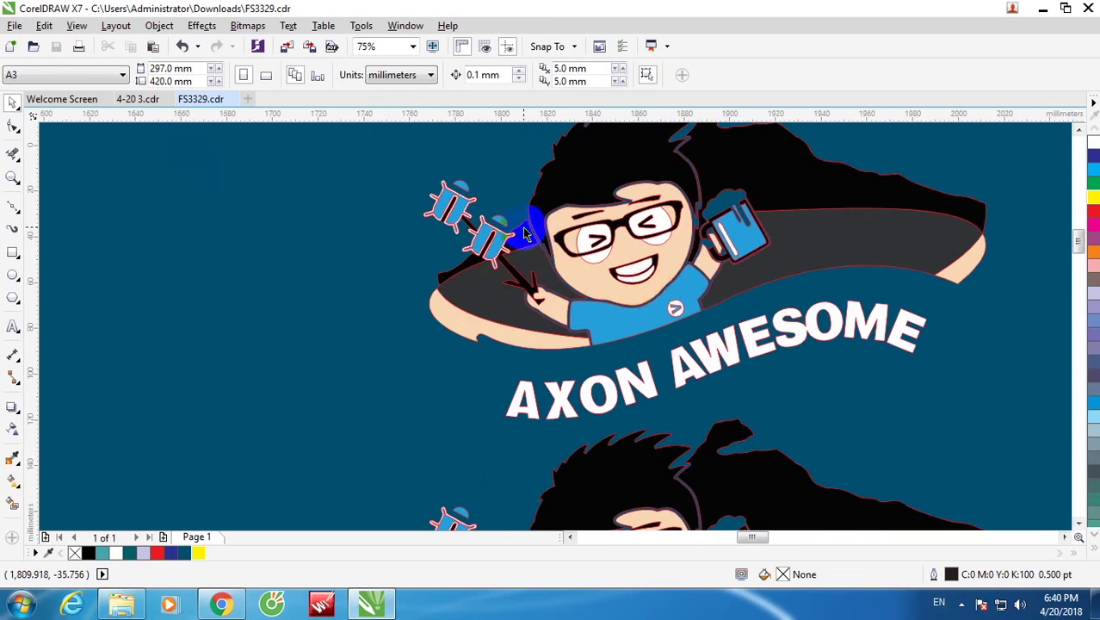
pyautogui.scroll(-1, 538, 260)
pyautogui.scroll(2, 521, 258)
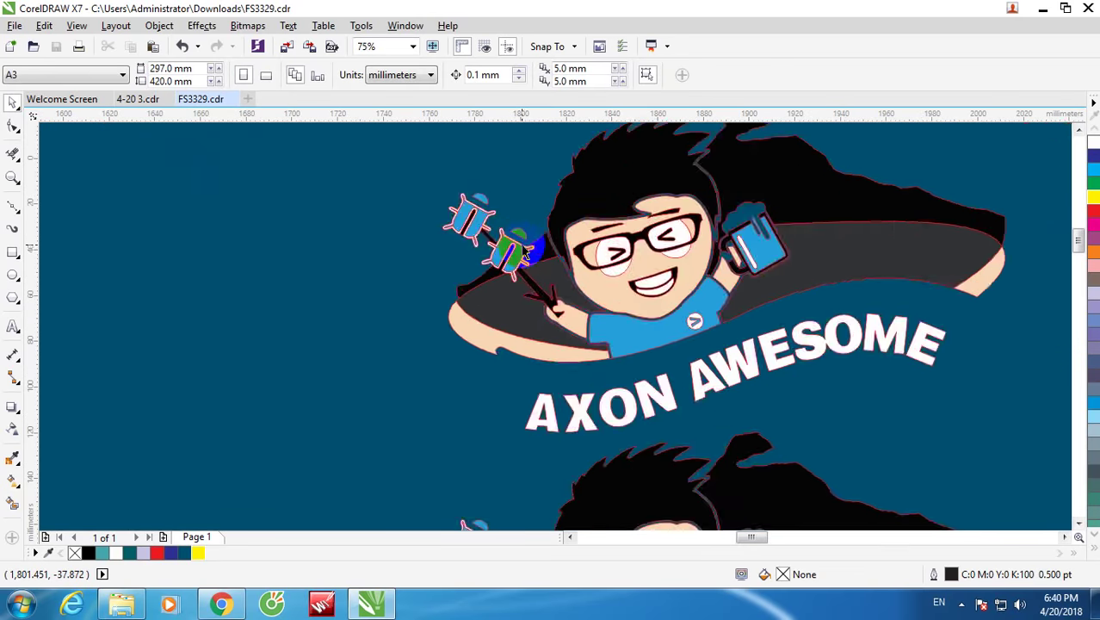
pyautogui.click(503, 264)
pyautogui.press('Delete')
pyautogui.click(493, 267)
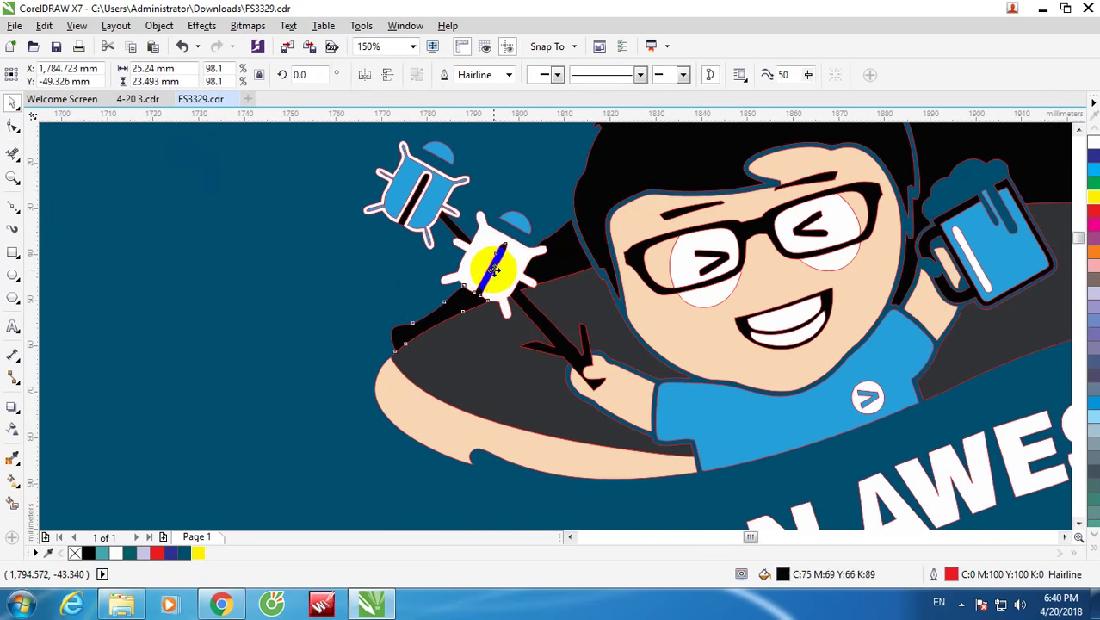
pyautogui.press('Delete')
pyautogui.click(508, 255)
pyautogui.press('Delete')
pyautogui.click(543, 259)
pyautogui.press('Delete')
# Step: Delete the black hair and the black upper part of the cape from this copy
pyautogui.scroll(-1, 531, 265)
pyautogui.click(590, 197)
pyautogui.press('Delete')
pyautogui.click(694, 188)
pyautogui.press('Delete')
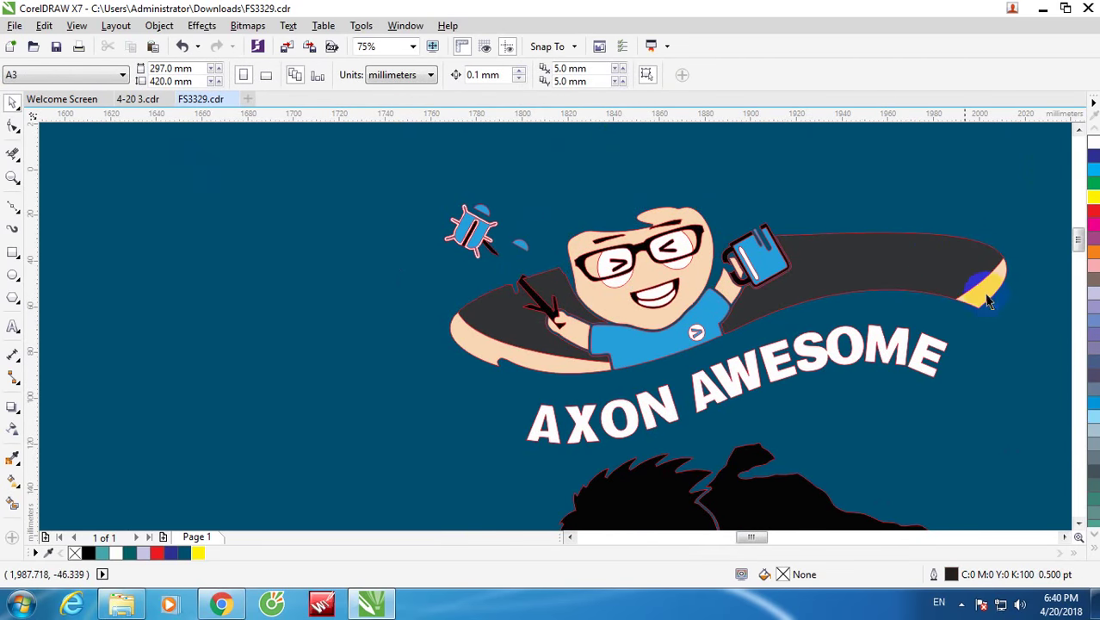
# Step: Delete the skin-coloured tip at the cape's far end and the mug's blue fill
pyautogui.click(989, 295)
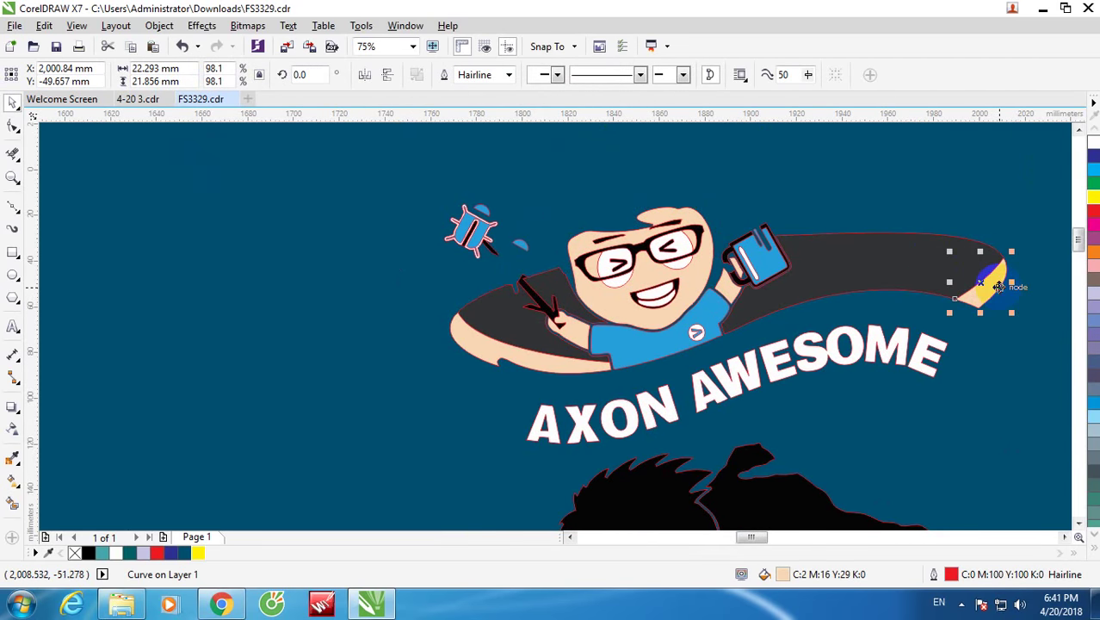
pyautogui.press('Delete')
pyautogui.click(757, 256)
pyautogui.press('Delete')
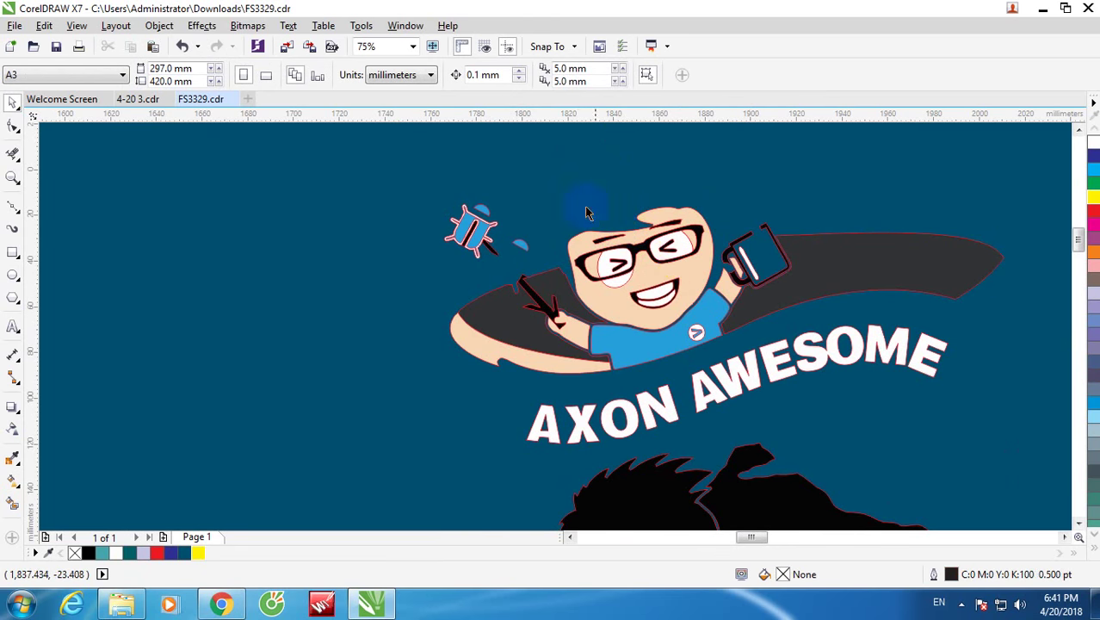
# Step: Delete the character's face, glasses and black mouth shape, along with the remaining bug pieces
pyautogui.moveTo(671, 288); pyautogui.dragTo(685, 302)
pyautogui.press('Delete')
pyautogui.click(656, 274)
pyautogui.press('Delete')
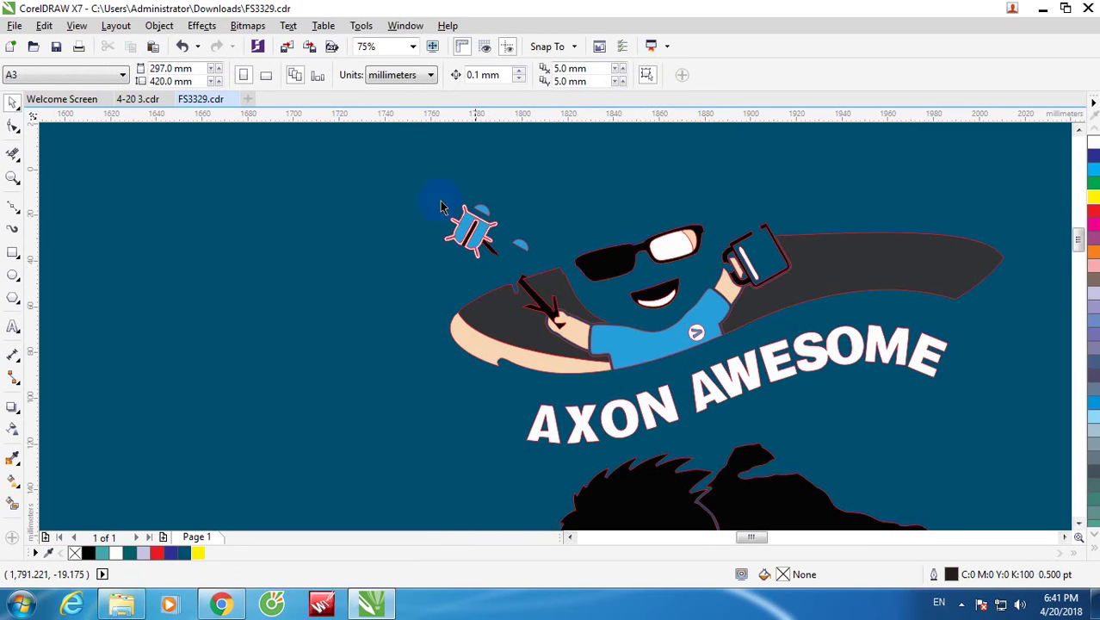
pyautogui.moveTo(577, 255); pyautogui.dragTo(575, 251)
pyautogui.press('Delete')
pyautogui.click(628, 249)
pyautogui.press('Delete')
pyautogui.moveTo(688, 287); pyautogui.dragTo(770, 261)
pyautogui.click(719, 216)
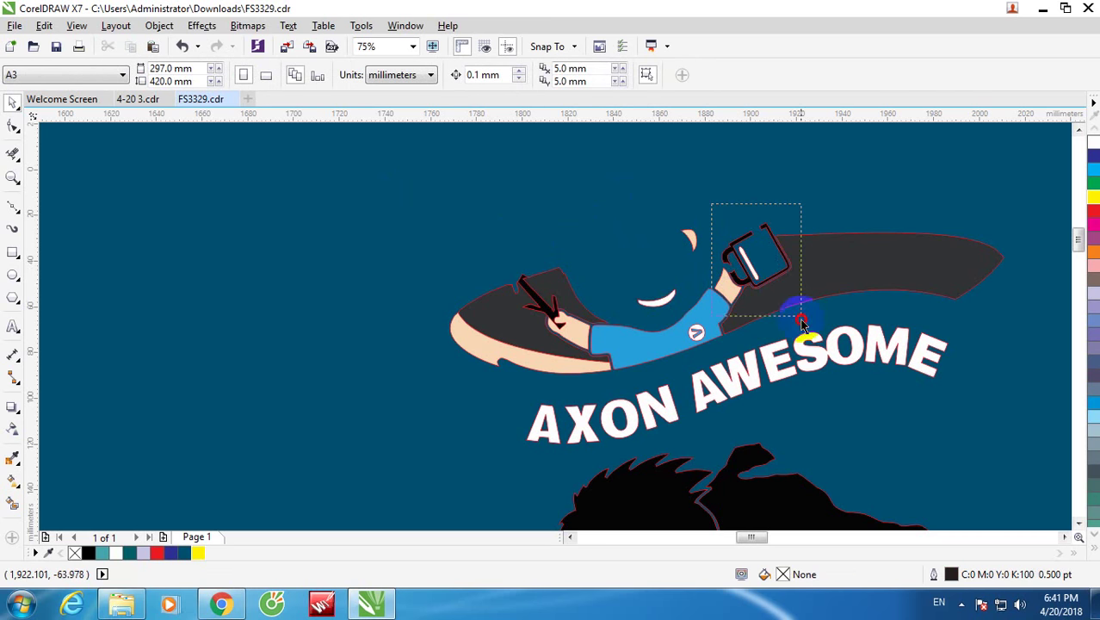
# Step: Delete the mug with its hand, the round shirt badge and the blue shirt
pyautogui.moveTo(800, 321); pyautogui.dragTo(801, 320)
pyautogui.press('Delete')
pyautogui.moveTo(691, 308); pyautogui.dragTo(728, 353)
pyautogui.press('Delete')
pyautogui.click(656, 337)
pyautogui.press('Delete')
# Step: Delete the other hand, the black stick and the skin-coloured lower edge, keeping the dark grey shapes
pyautogui.click(569, 327)
pyautogui.press('Delete')
pyautogui.click(556, 317)
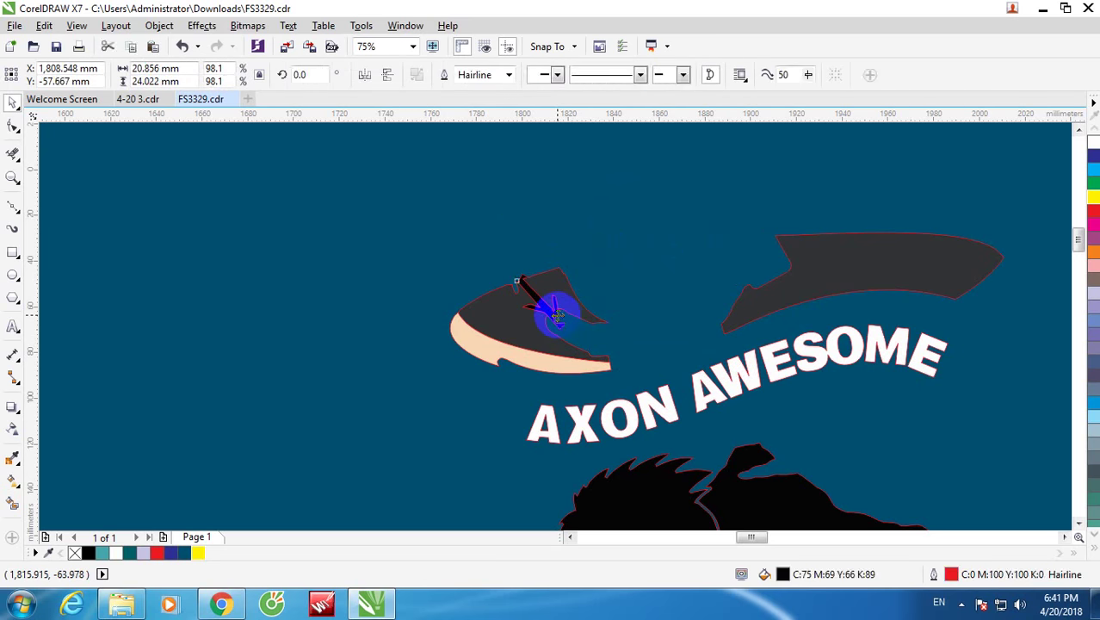
pyautogui.press('Delete')
pyautogui.click(551, 366)
pyautogui.press('Delete')
# Step: Delete the letters AXON and the following A above the last full copy, keeping WESOME with the dark grey shapes
pyautogui.scroll(-1, 634, 316)
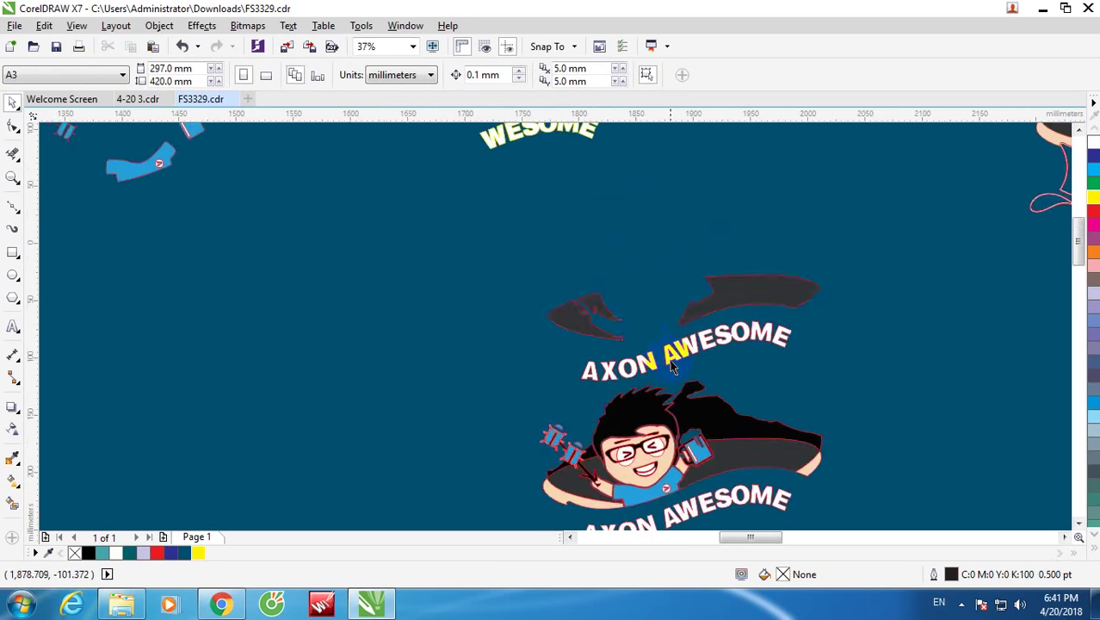
pyautogui.scroll(1, 673, 356)
pyautogui.click(621, 368)
pyautogui.press('Delete')
pyautogui.click(584, 376)
pyautogui.moveTo(449, 351); pyautogui.dragTo(633, 423)
pyautogui.press('Delete')
pyautogui.click(668, 344)
pyautogui.press('Delete')
# Step: Group the dark grey shapes with WESOME, move the group below the yellow-outlined black layer, and save the file
pyautogui.moveTo(957, 371); pyautogui.dragTo(1015, 377)
pyautogui.hotkey('ctrl', 'g')
pyautogui.scroll(-2, 768, 319)
pyautogui.moveTo(766, 320); pyautogui.dragTo(669, 298)
pyautogui.click(714, 242)
pyautogui.click(55, 45)
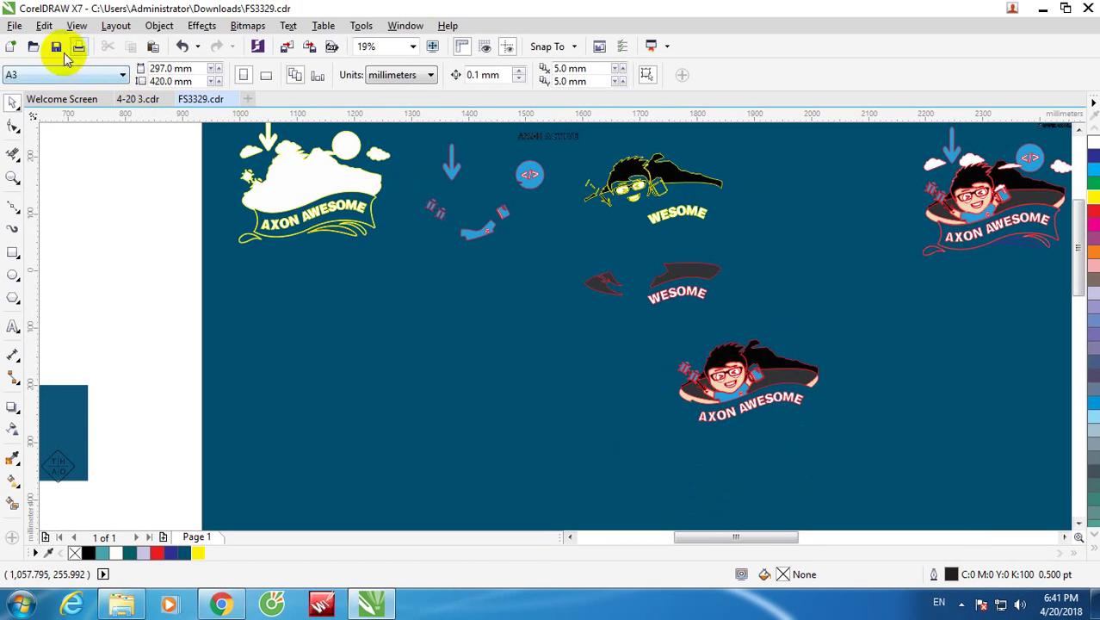
# Step: Move the last full copy of the character artwork below the light-blue layer and deselect it
pyautogui.moveTo(664, 370); pyautogui.dragTo(858, 444)
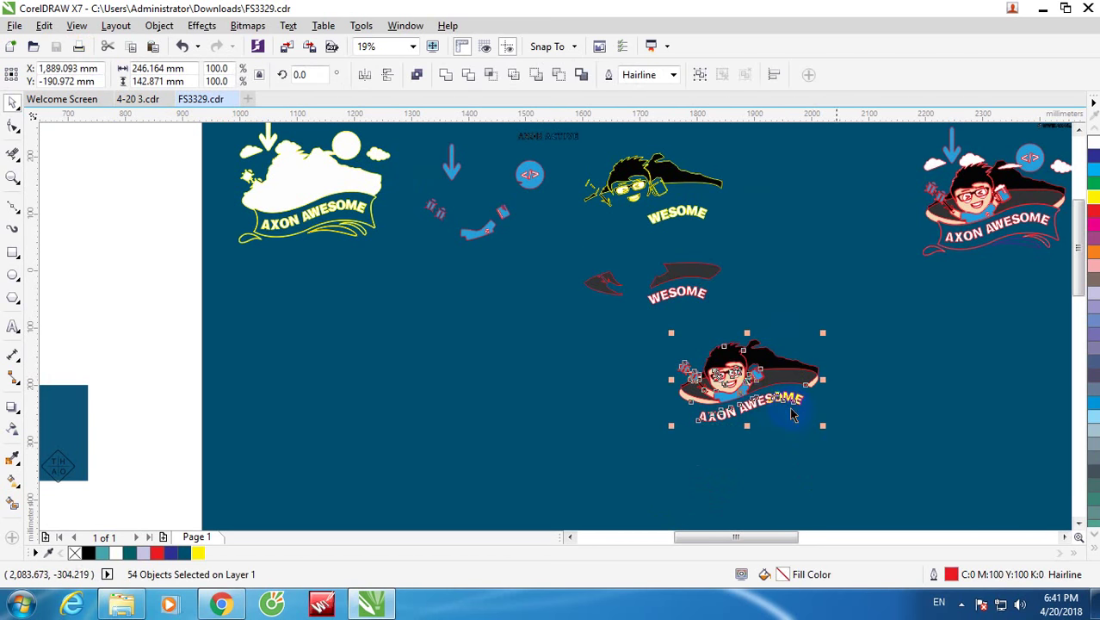
pyautogui.scroll(2, 746, 383)
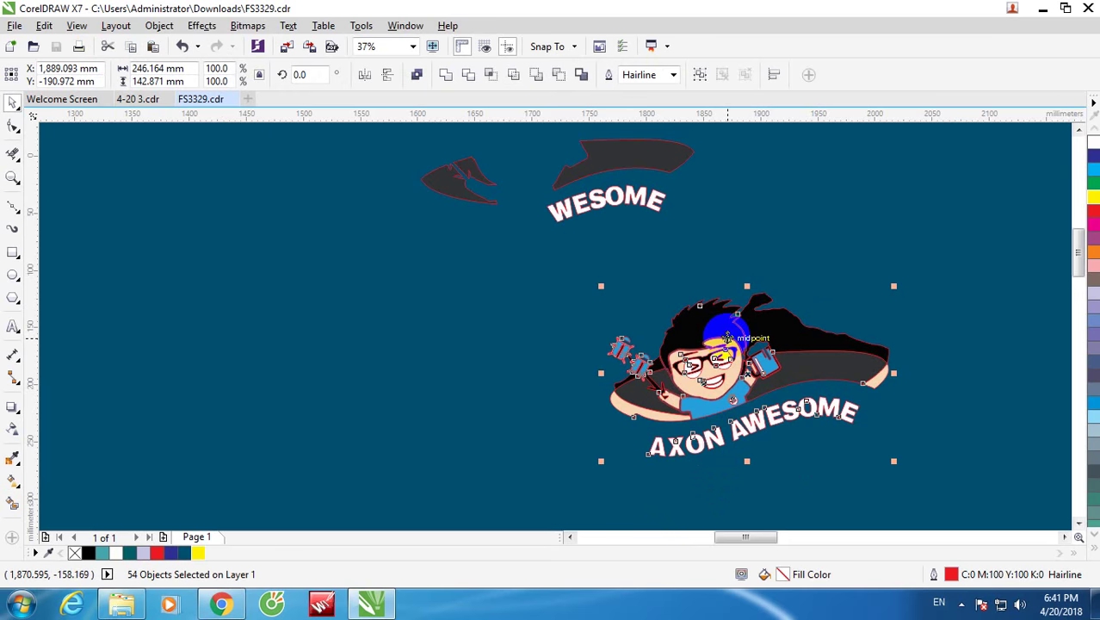
pyautogui.scroll(-2, 728, 337)
pyautogui.moveTo(728, 337); pyautogui.dragTo(486, 336)
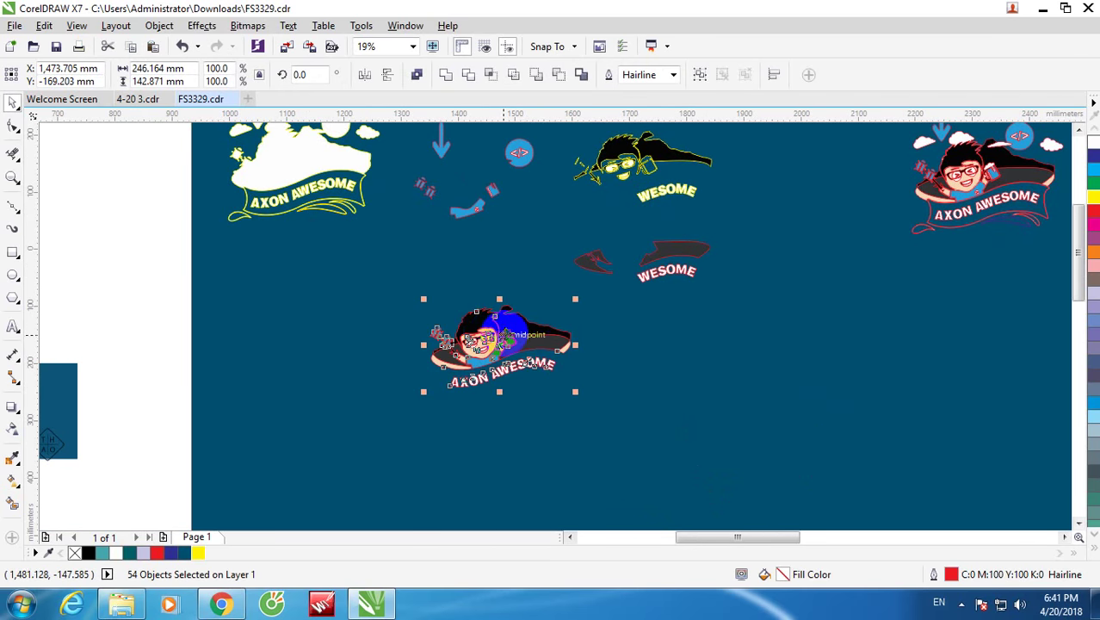
pyautogui.scroll(2, 503, 331)
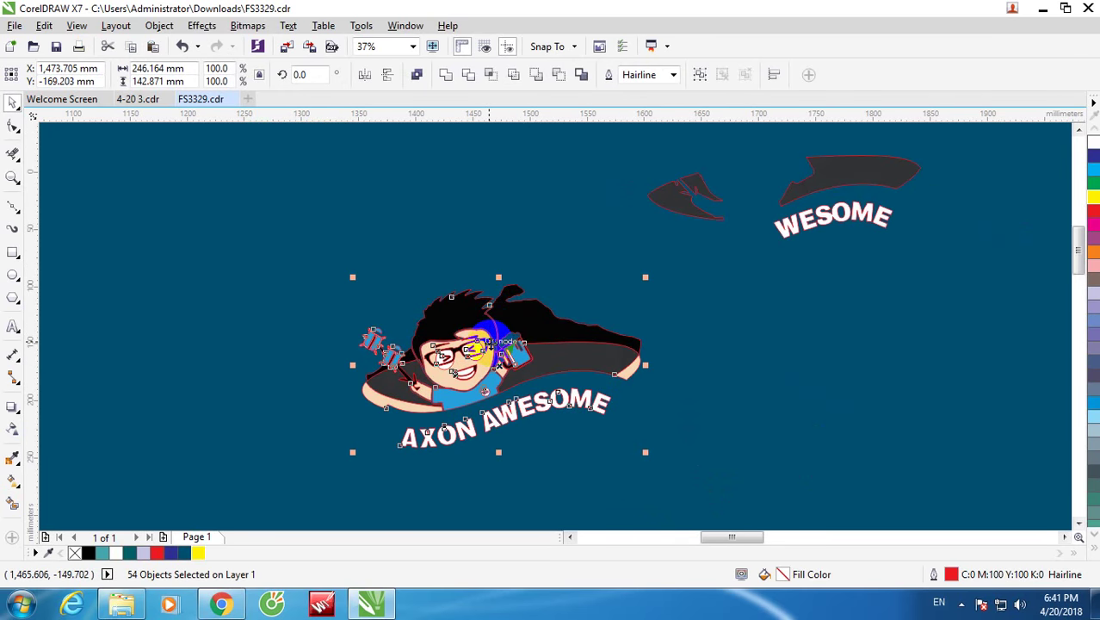
pyautogui.scroll(-2, 490, 341)
pyautogui.scroll(2, 490, 342)
pyautogui.scroll(-2, 486, 340)
pyautogui.press('Escape')
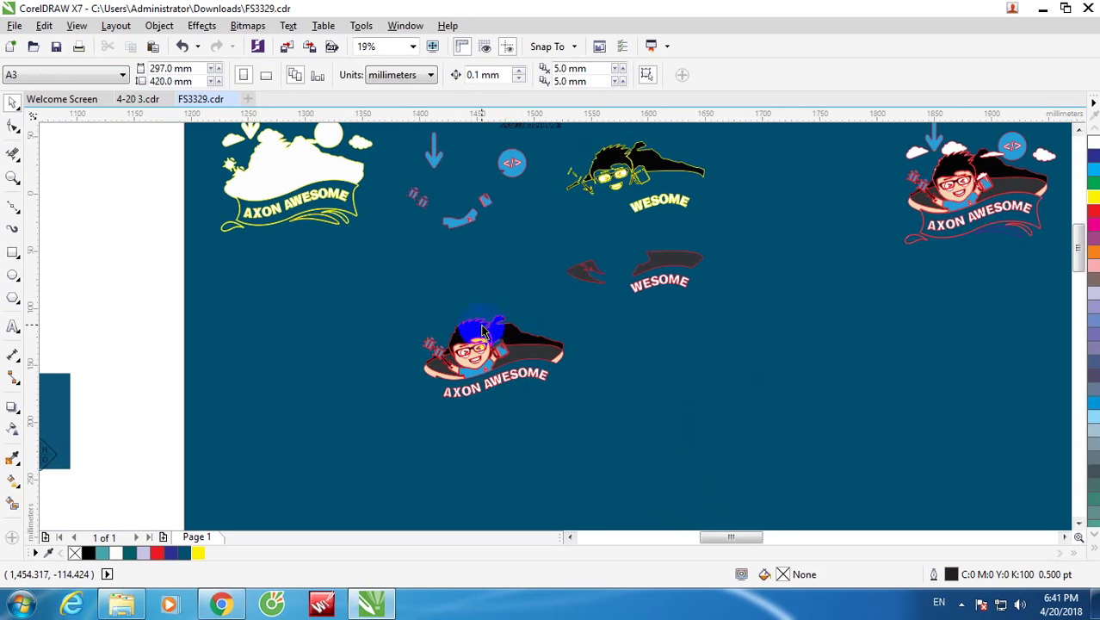
# Step: Delete the black hair from the moved copy, undoing the accidental shift of it
pyautogui.scroll(4, 482, 331)
pyautogui.scroll(-2, 527, 269)
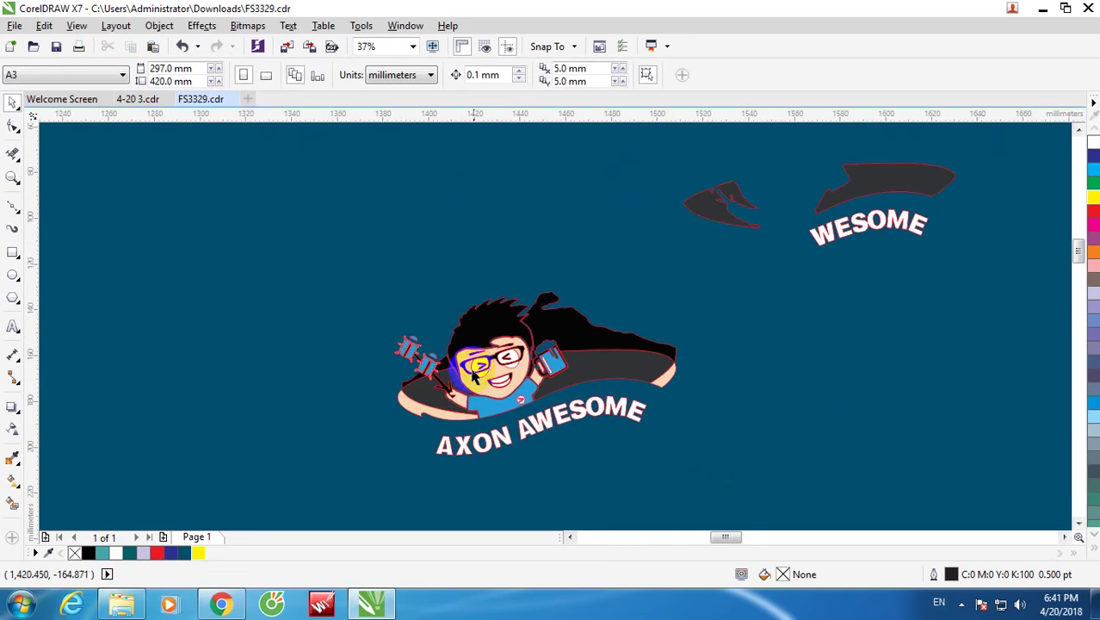
pyautogui.scroll(3, 628, 344)
pyautogui.scroll(-1, 626, 279)
pyautogui.click(615, 257)
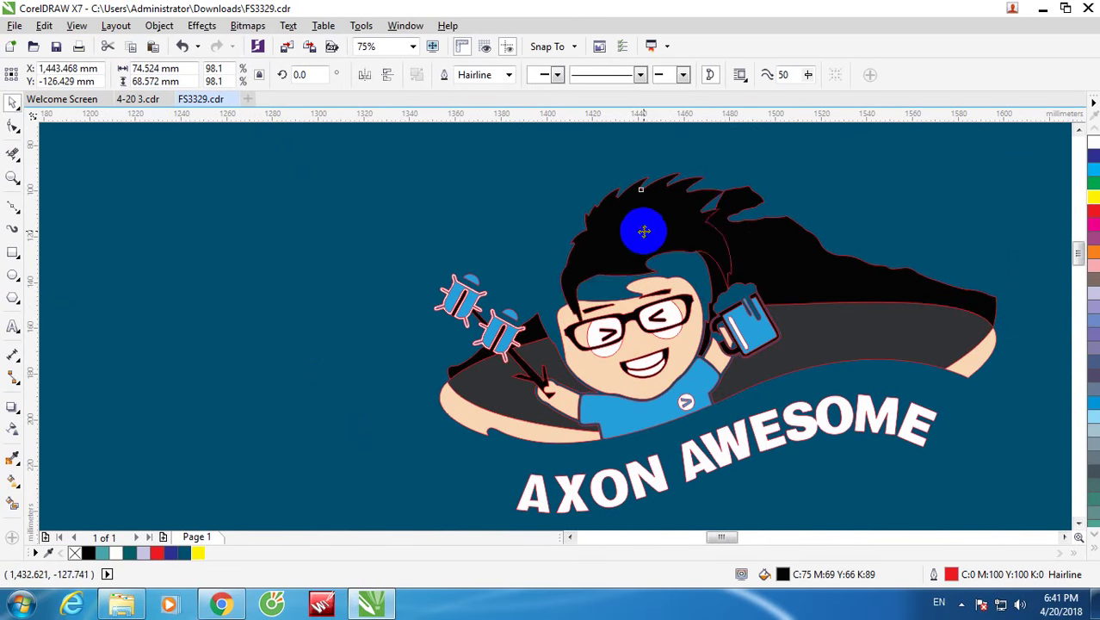
pyautogui.press('Delete')
pyautogui.hotkey('ctrl', 'z')
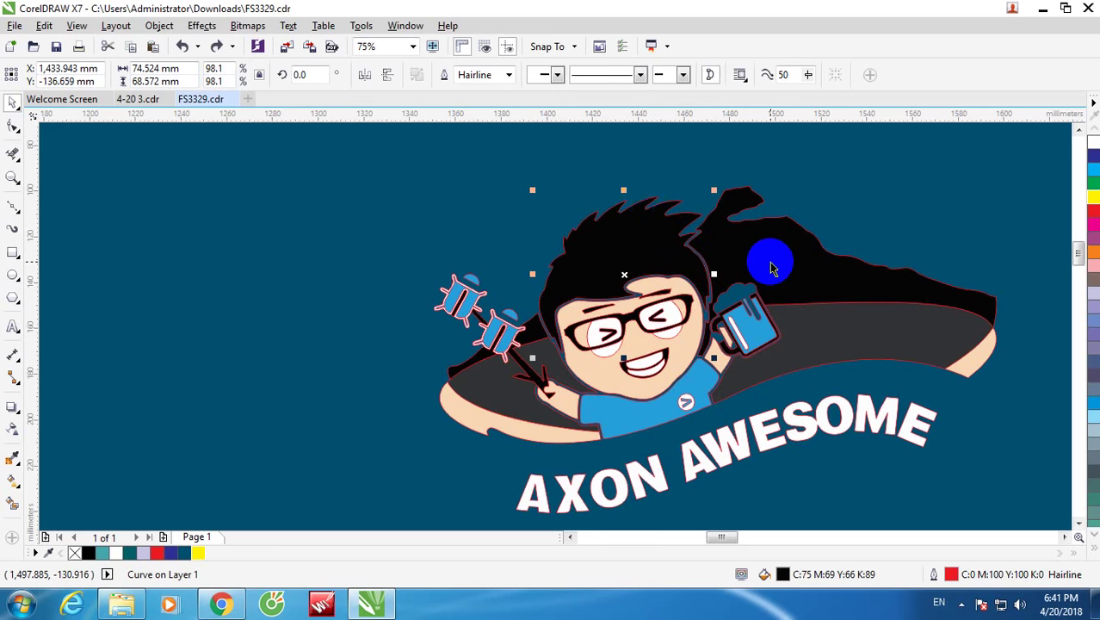
pyautogui.press('Delete')
# Step: Delete the mug's white highlight, blue fill and black outline from this copy
pyautogui.scroll(2, 746, 344)
pyautogui.scroll(4, 745, 345)
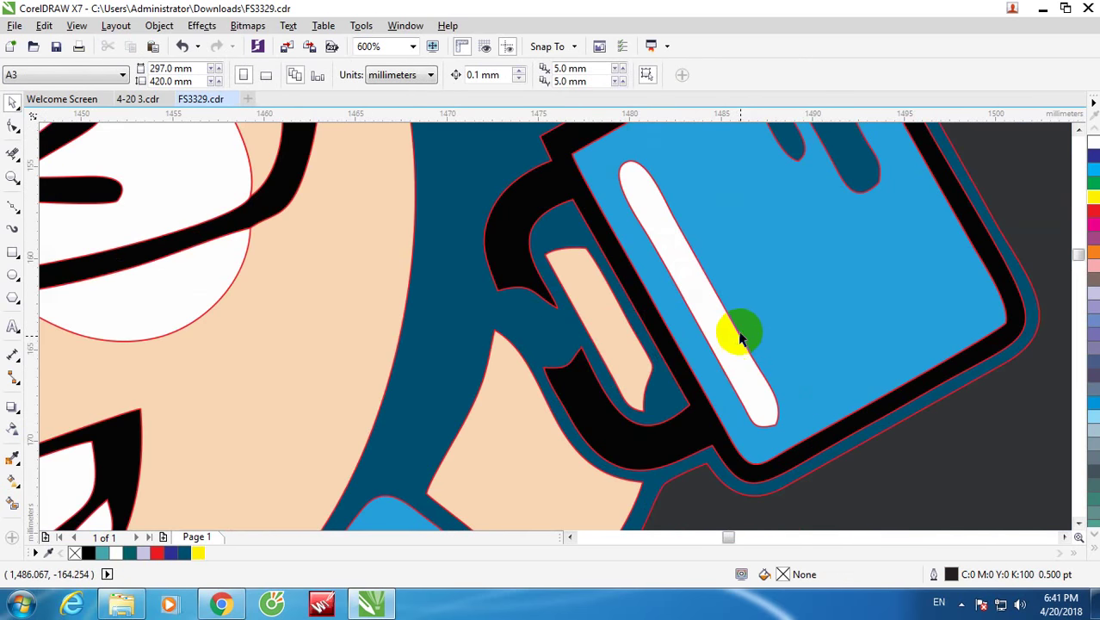
pyautogui.click(730, 324)
pyautogui.press('Delete')
pyautogui.scroll(-2, 728, 326)
pyautogui.click(710, 359)
pyautogui.press('Delete')
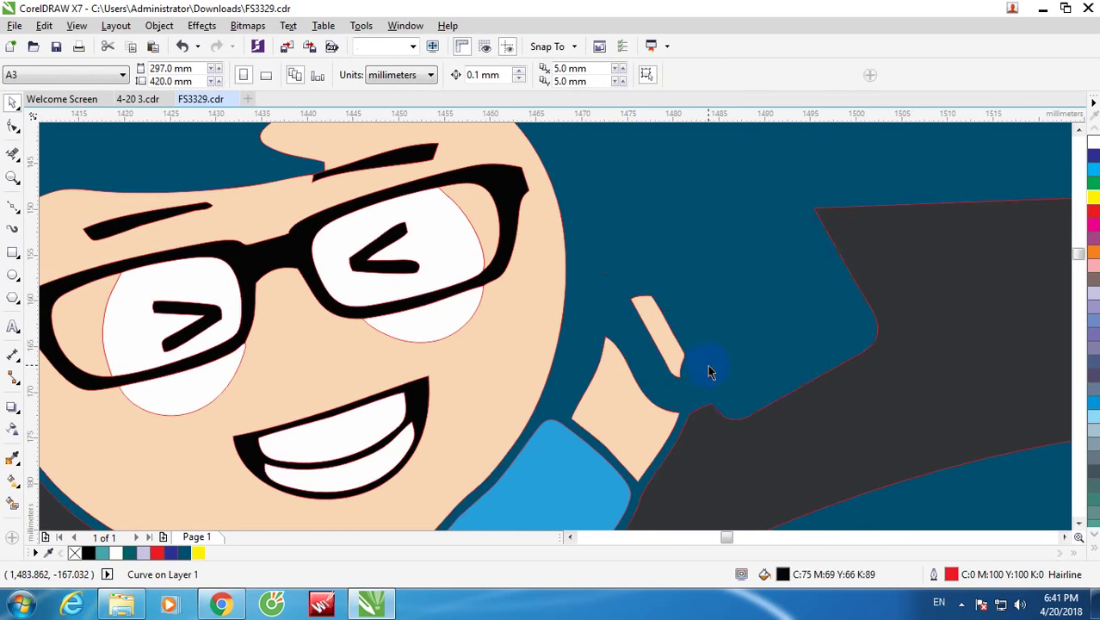
# Step: Delete the large dark grey shape beside the raised hand, the shirt's round emblem and the light-blue shirt from this copy
pyautogui.scroll(-2, 709, 365)
pyautogui.click(805, 365)
pyautogui.press('Delete')
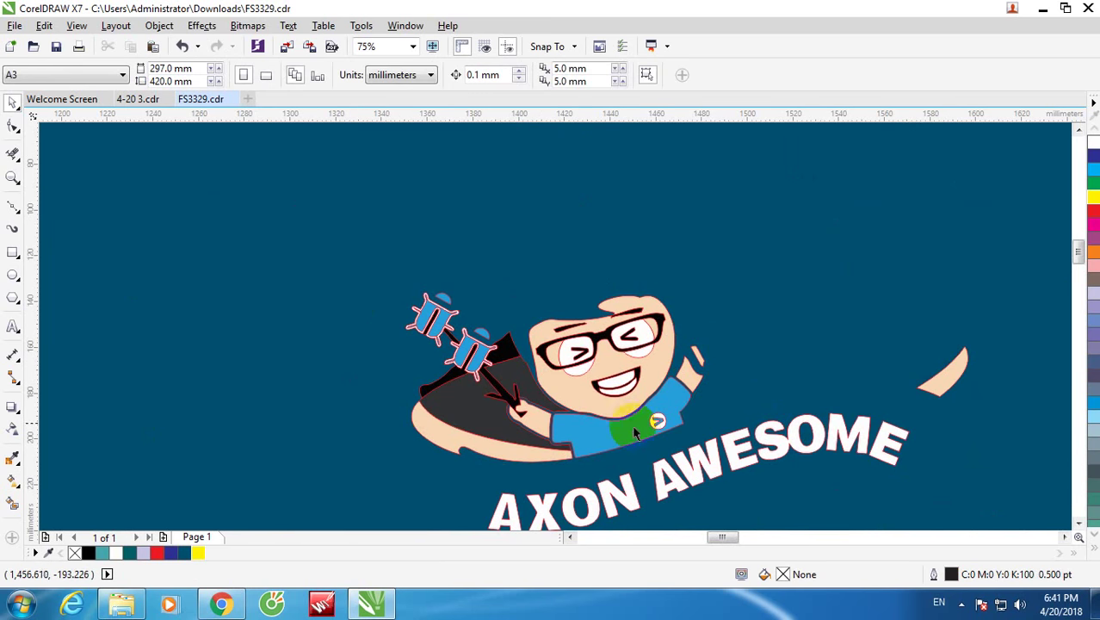
pyautogui.click(665, 426)
pyautogui.press('Delete')
pyautogui.click(656, 420)
pyautogui.press('Delete')
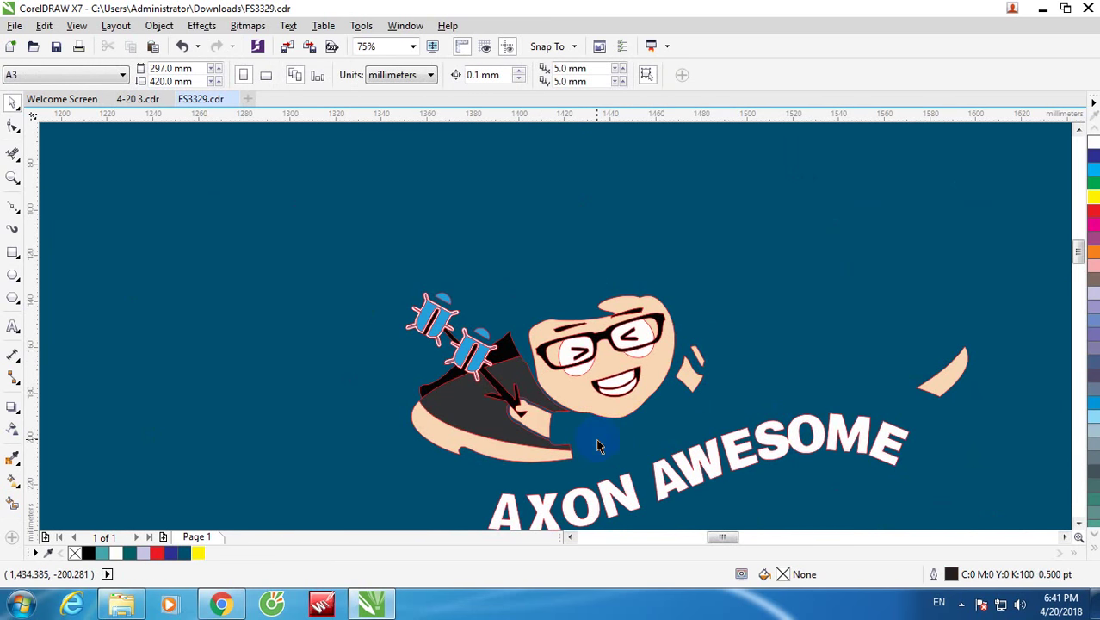
pyautogui.press('Delete')
# Step: Delete the dark grey shape behind the character, its black edge, the forked stick and the two blue skewered bugs
pyautogui.click(503, 368)
pyautogui.click(405, 312)
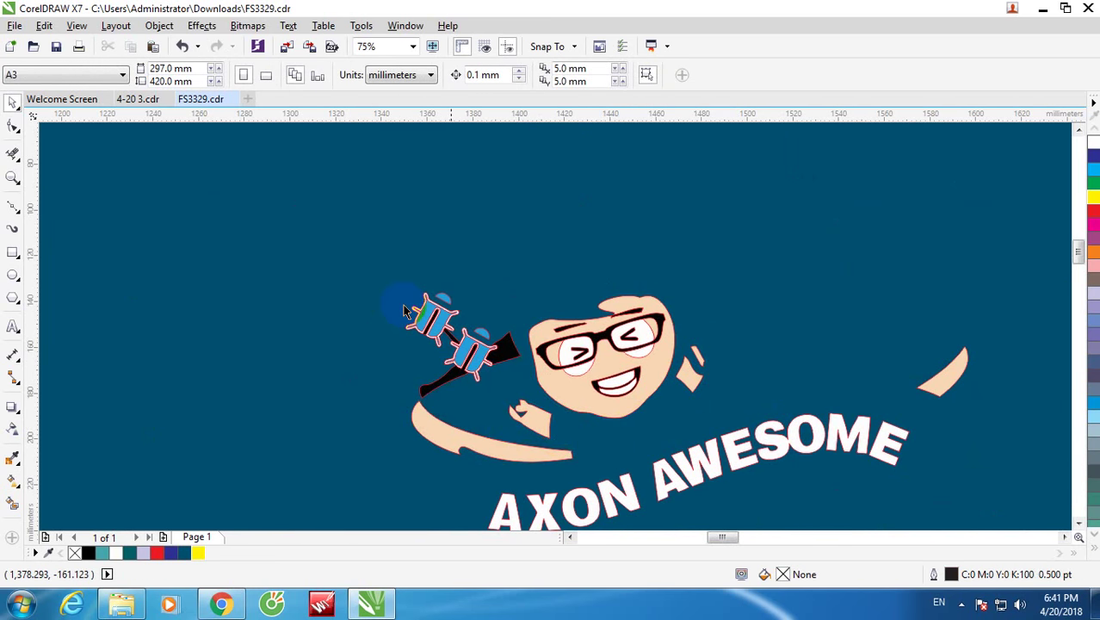
pyautogui.press('Delete')
pyautogui.click(534, 413)
pyautogui.press('Delete')
pyautogui.click(470, 347)
pyautogui.scroll(4, 585, 334)
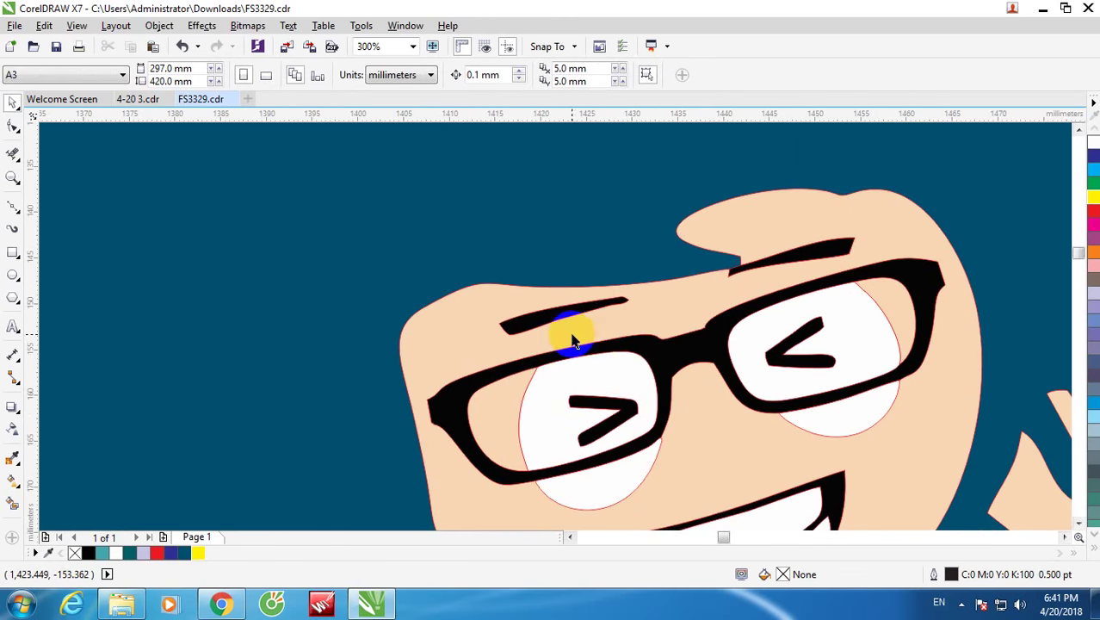
# Step: Try to weld the white eye area inside one lens to the glasses frame, and undo the weld
pyautogui.scroll(-4, 593, 353)
pyautogui.scroll(2, 590, 353)
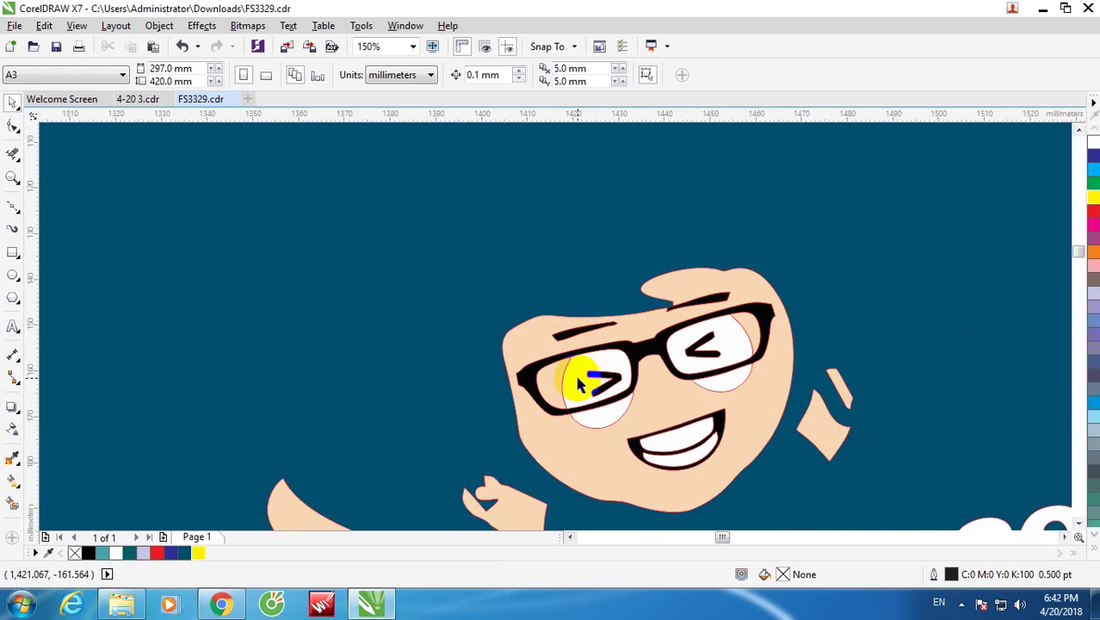
pyautogui.click(578, 385)
pyautogui.scroll(2, 589, 351)
pyautogui.scroll(2, 692, 344)
pyautogui.keyDown('shift'); pyautogui.click(692, 344); pyautogui.keyUp('shift')
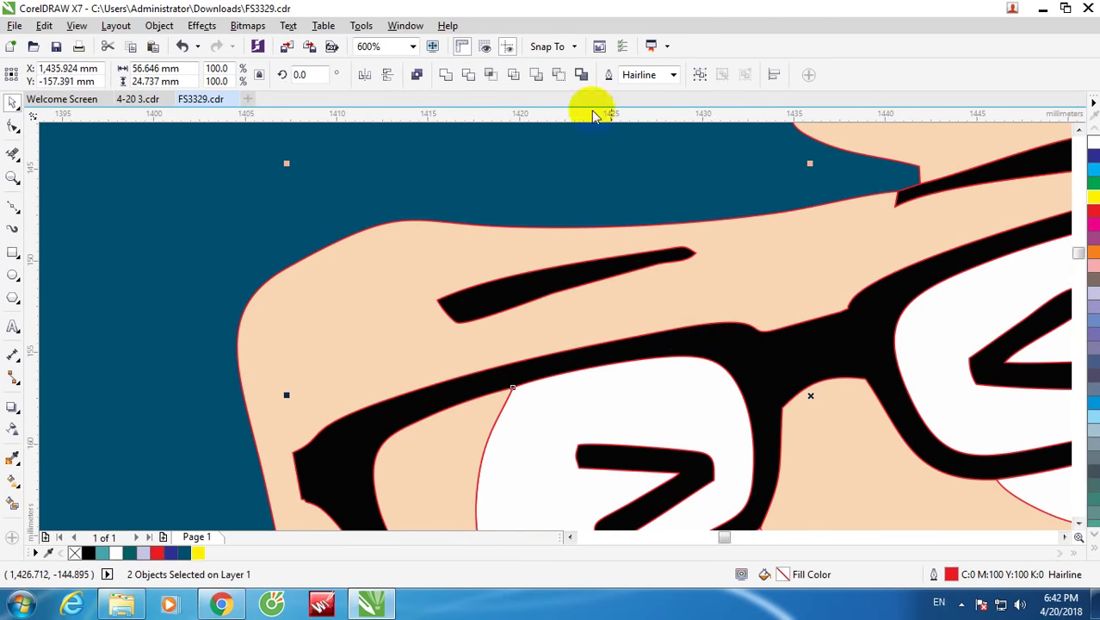
pyautogui.click(447, 74)
pyautogui.scroll(-2, 560, 244)
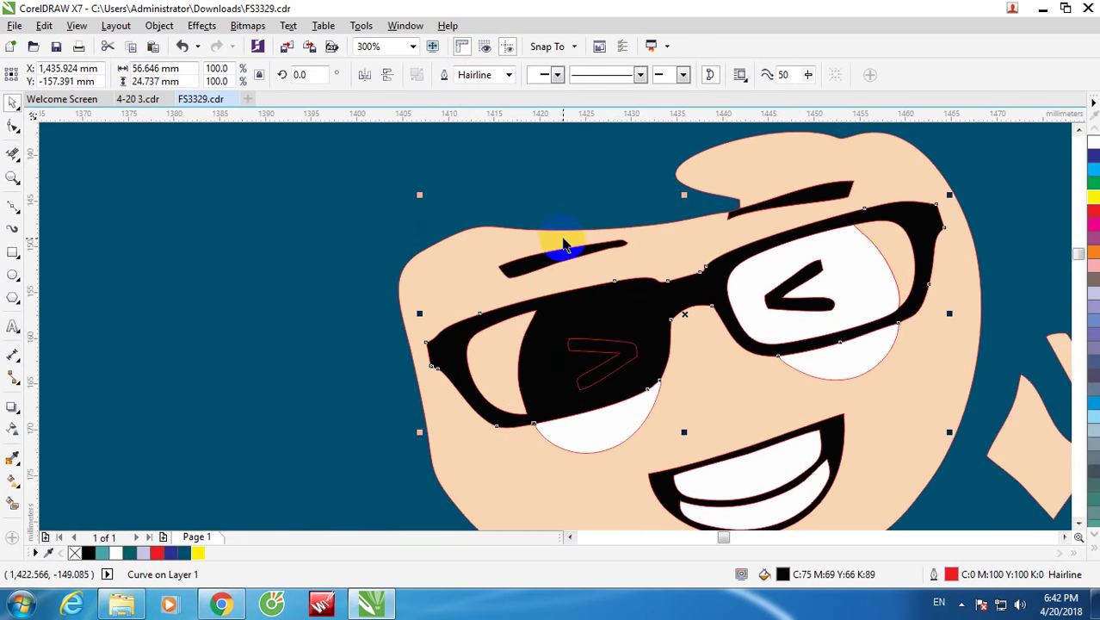
pyautogui.hotkey('ctrl', 'z')
pyautogui.click(439, 189)
pyautogui.scroll(-2, 582, 307)
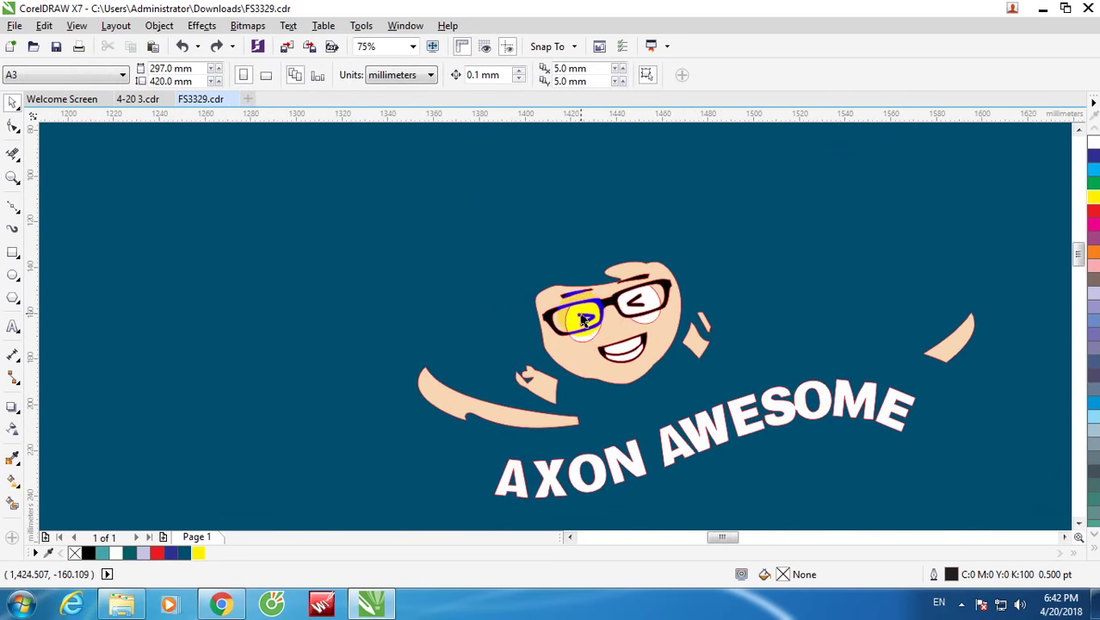
# Step: Delete the two black squinting eye marks and the white teeth from the face
pyautogui.scroll(1, 592, 333)
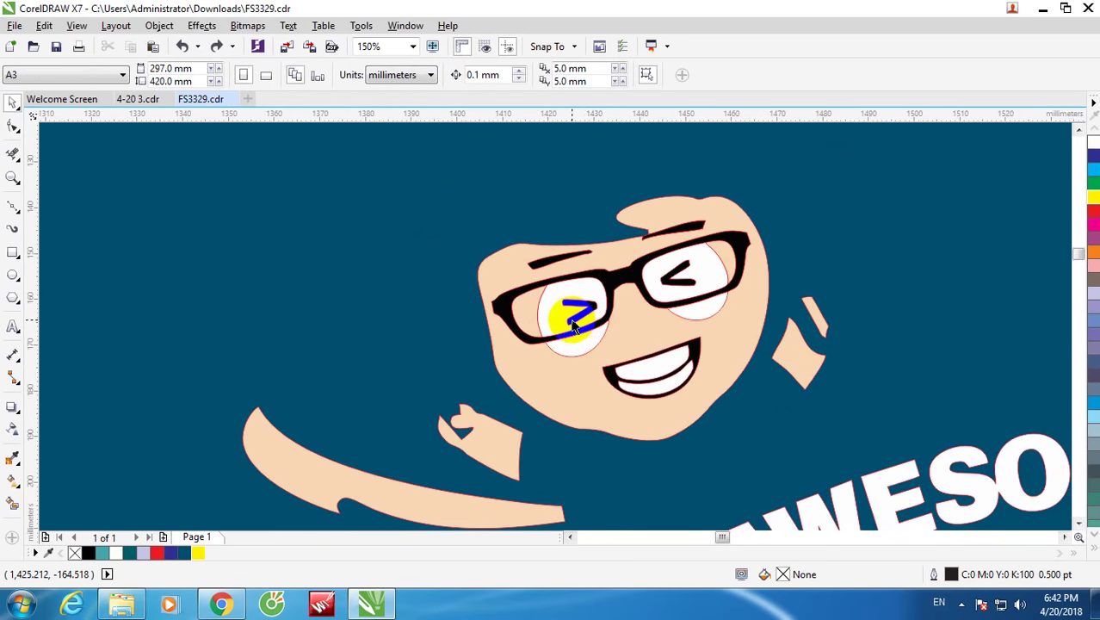
pyautogui.scroll(1, 566, 327)
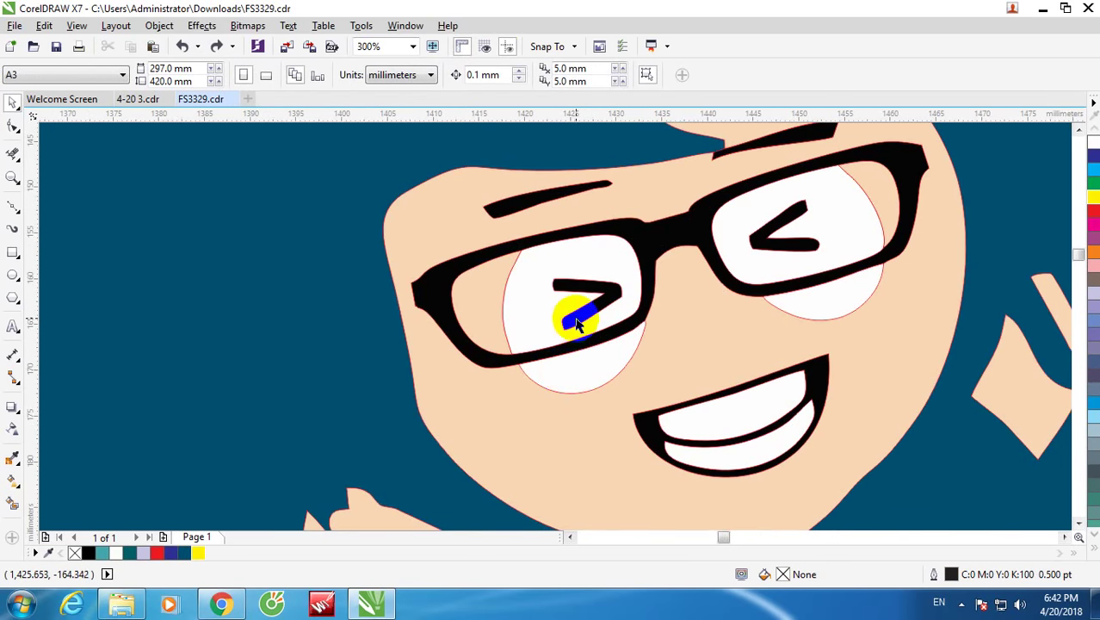
pyautogui.click(584, 334)
pyautogui.moveTo(584, 334); pyautogui.dragTo(781, 247)
pyautogui.press('Delete')
pyautogui.scroll(-1, 736, 300)
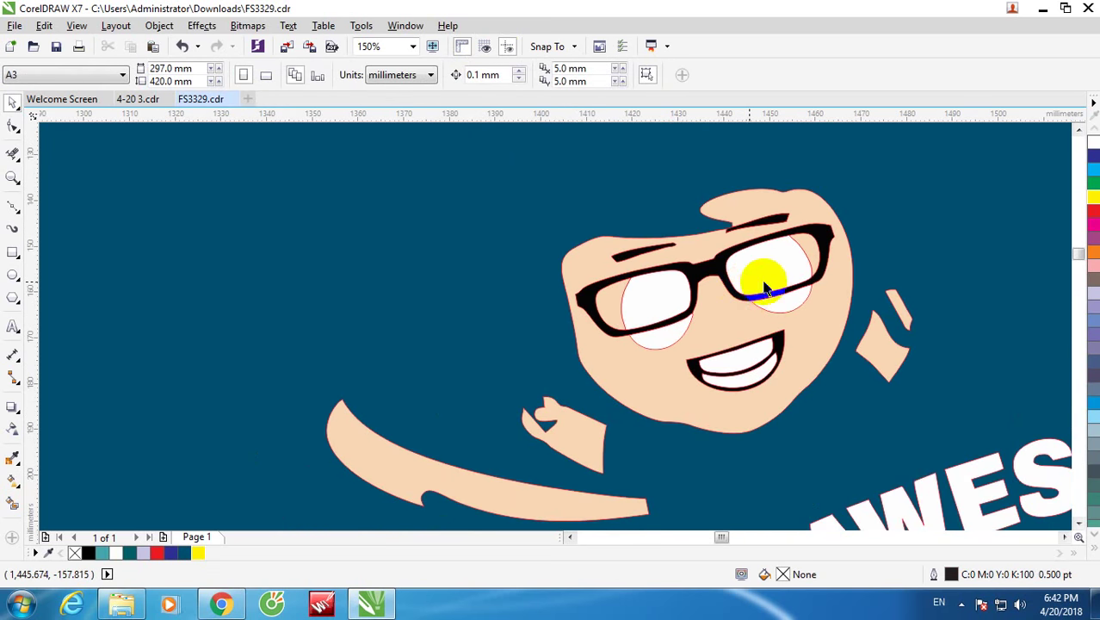
pyautogui.click(762, 362)
pyautogui.press('Delete')
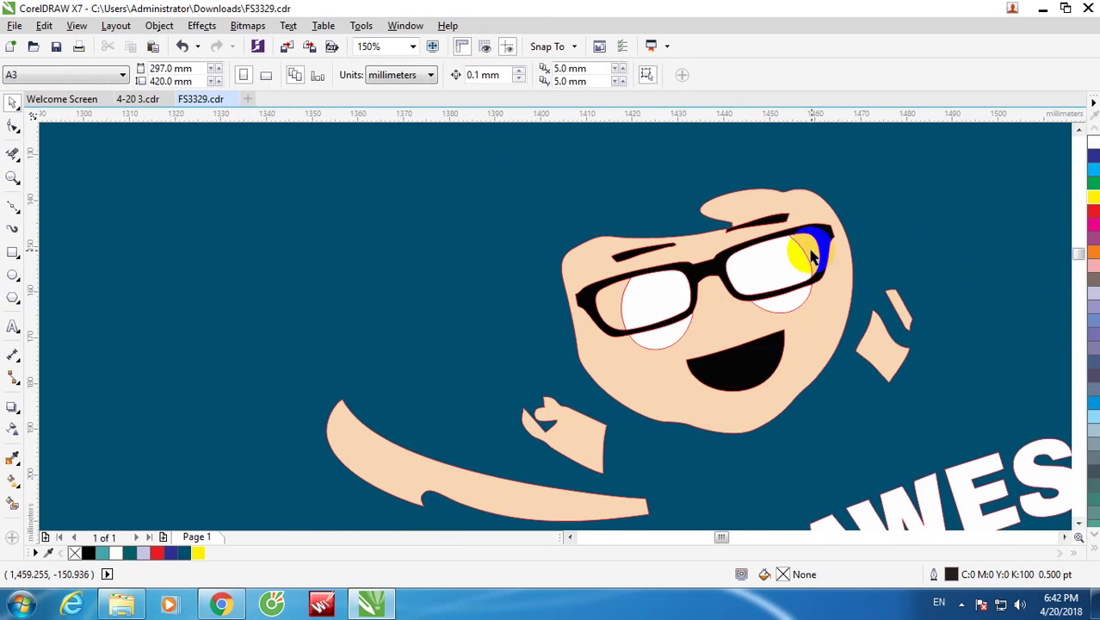
# Step: Weld the white areas of both eyes, inside and below the lenses, to the black glasses frame
pyautogui.scroll(2, 639, 284)
pyautogui.click(650, 290)
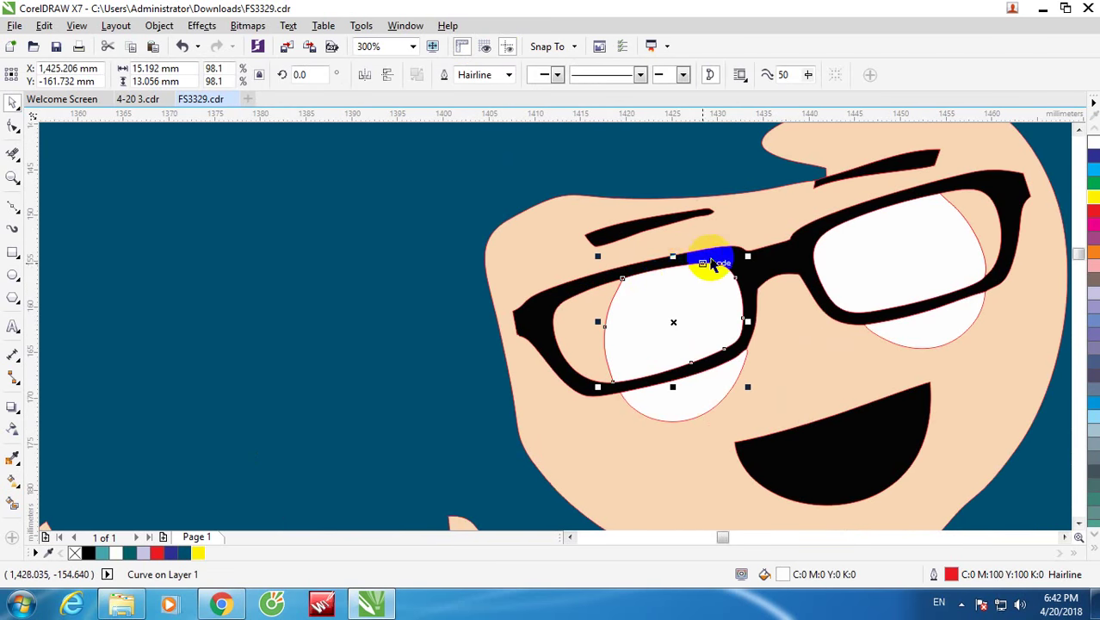
pyautogui.keyDown('shift'); pyautogui.click(691, 387); pyautogui.keyUp('shift')
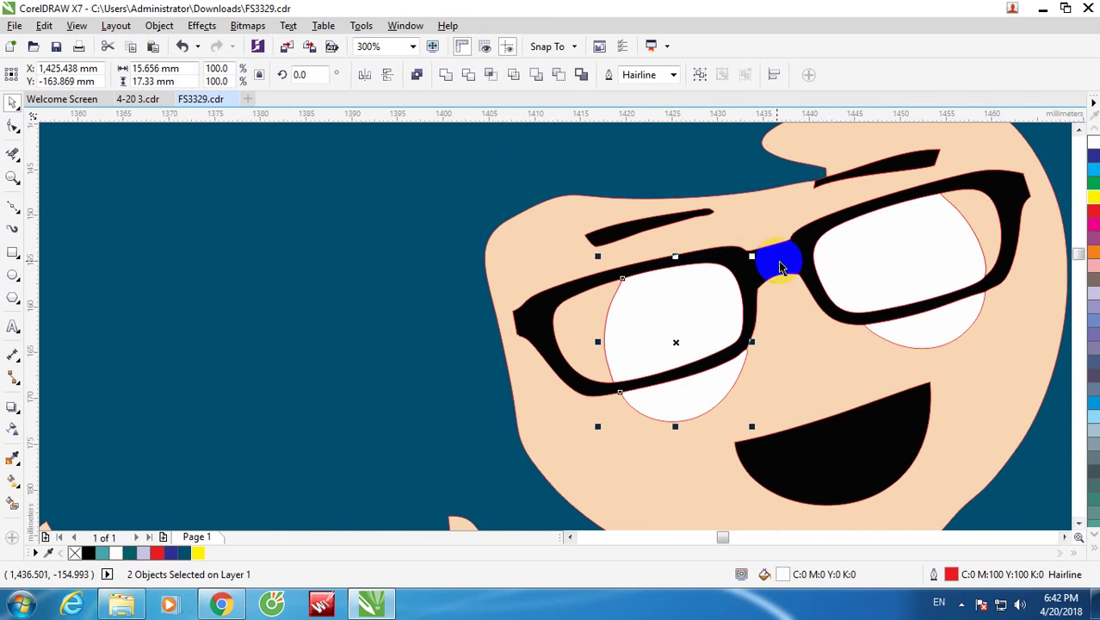
pyautogui.click(447, 74)
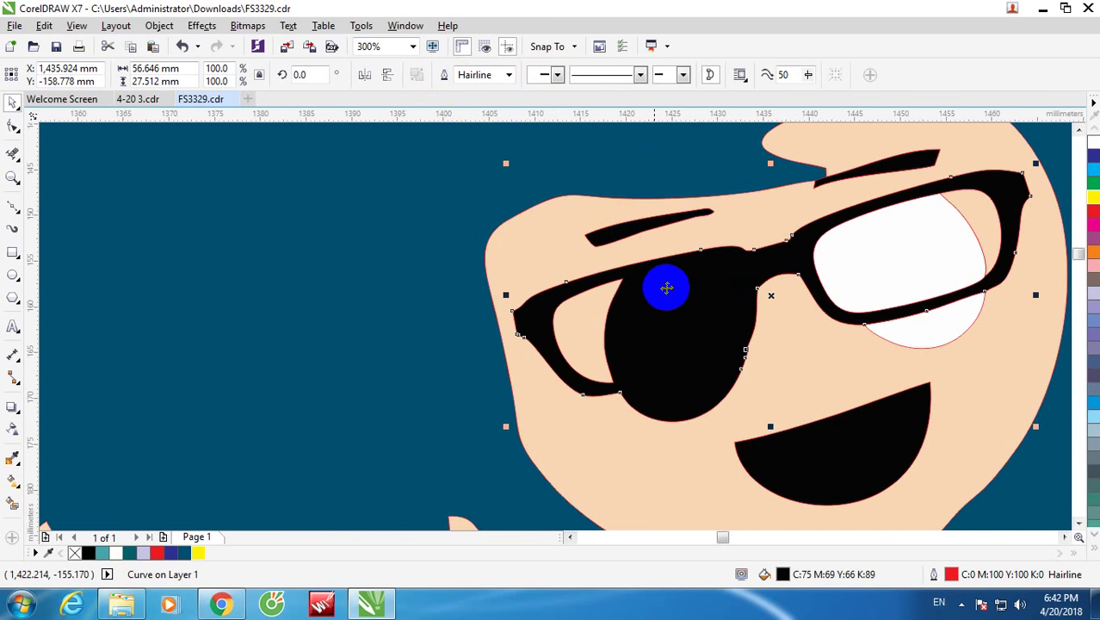
pyautogui.click(895, 299)
pyautogui.keyDown('shift'); pyautogui.click(945, 342); pyautogui.keyUp('shift')
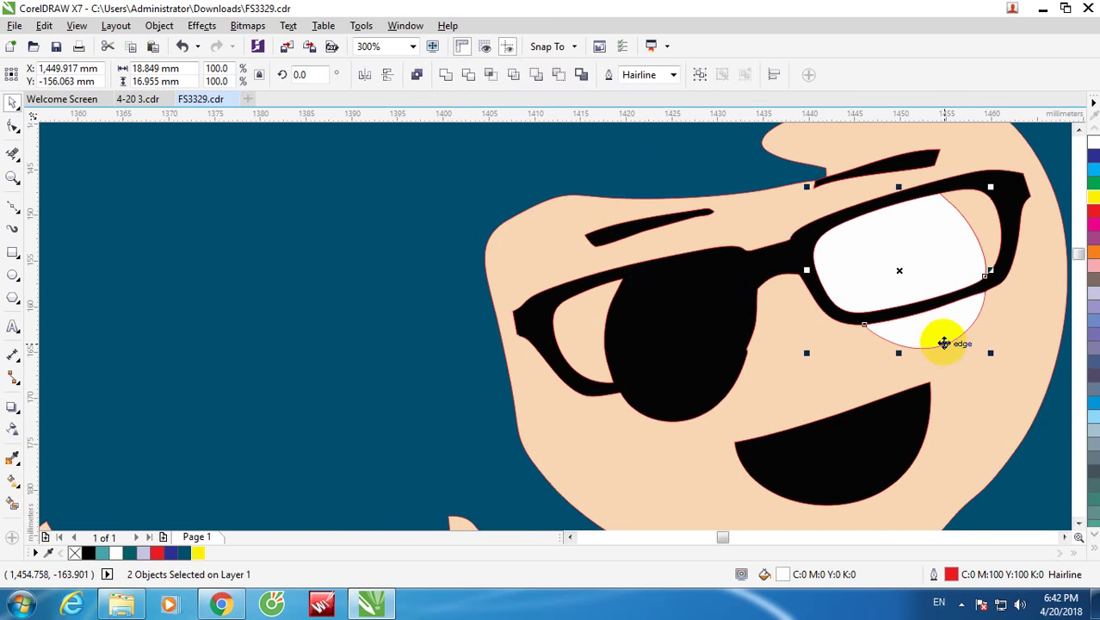
pyautogui.keyDown('shift'); pyautogui.click(719, 297); pyautogui.keyUp('shift')
pyautogui.click(456, 74)
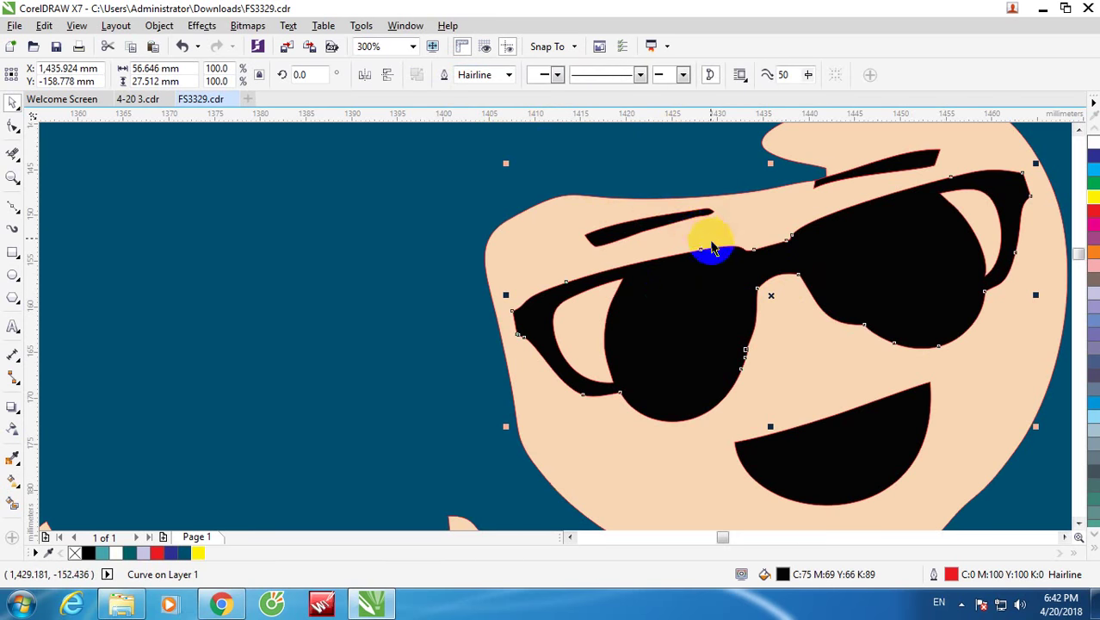
# Step: Deselect the face shapes of the remaining-parts layer and save the file
pyautogui.scroll(-2, 711, 249)
pyautogui.click(699, 171)
pyautogui.click(808, 208)
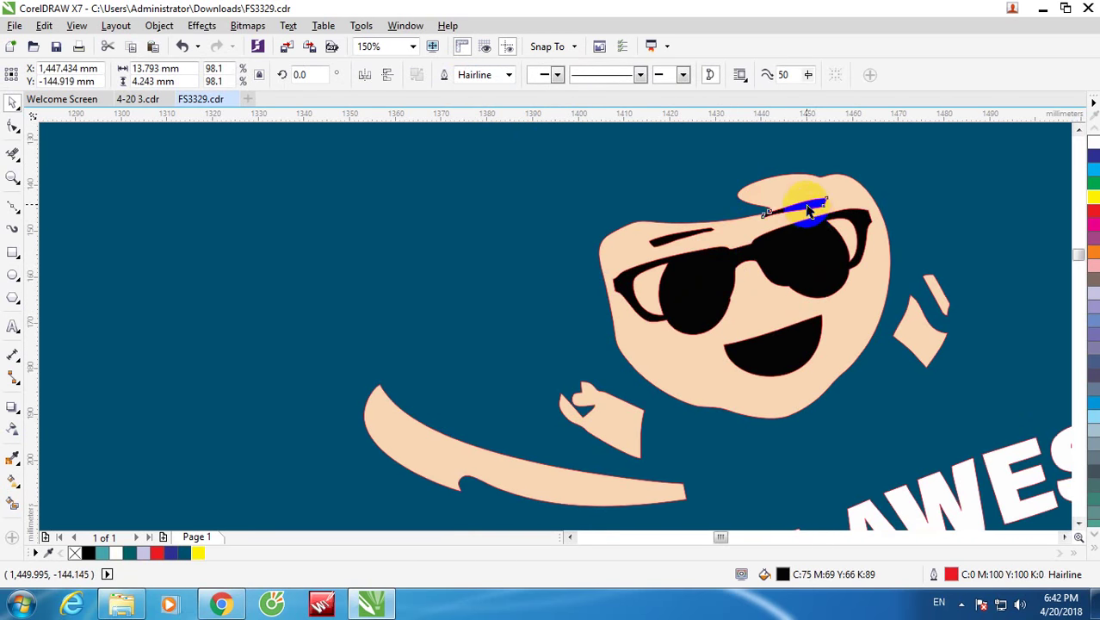
pyautogui.click(632, 173)
pyautogui.scroll(-2, 679, 276)
pyautogui.scroll(2, 678, 276)
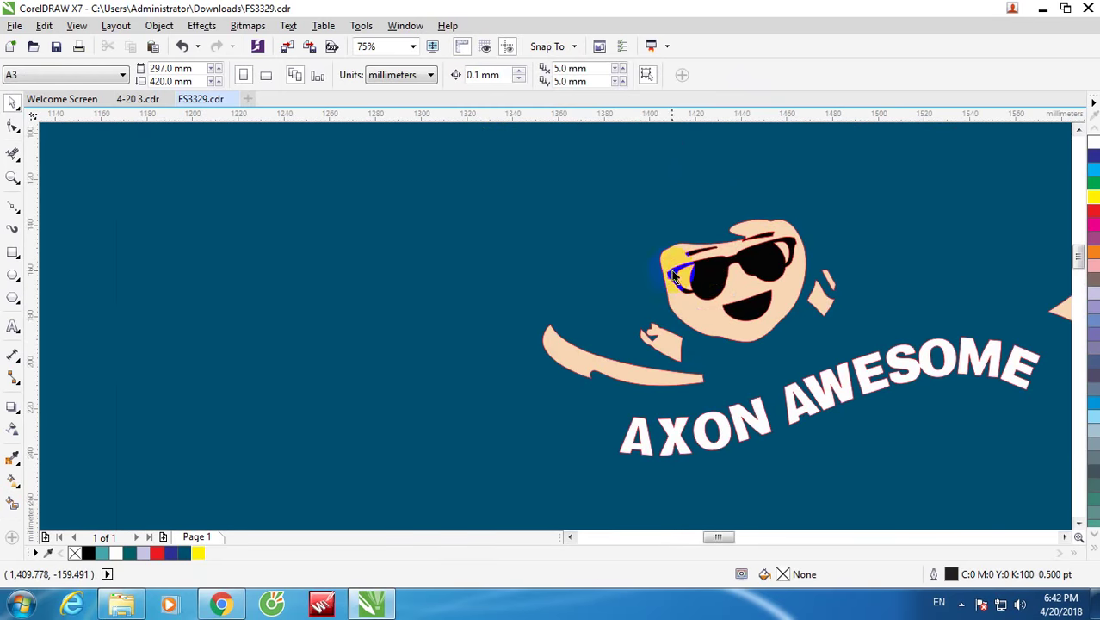
pyautogui.scroll(-4, 543, 217)
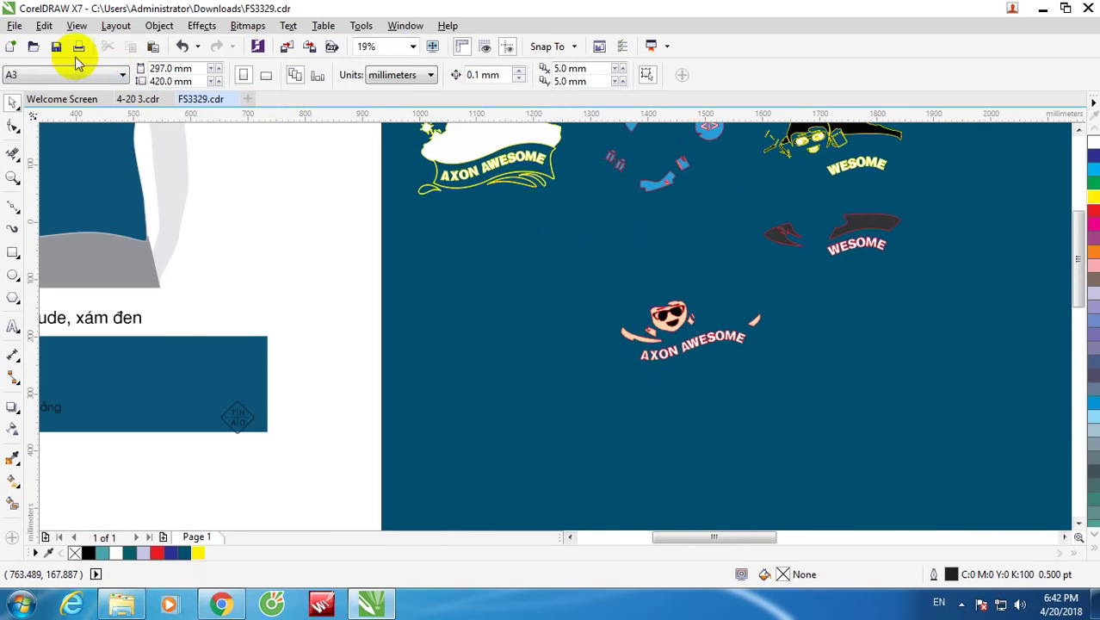
pyautogui.scroll(-2, 701, 279)
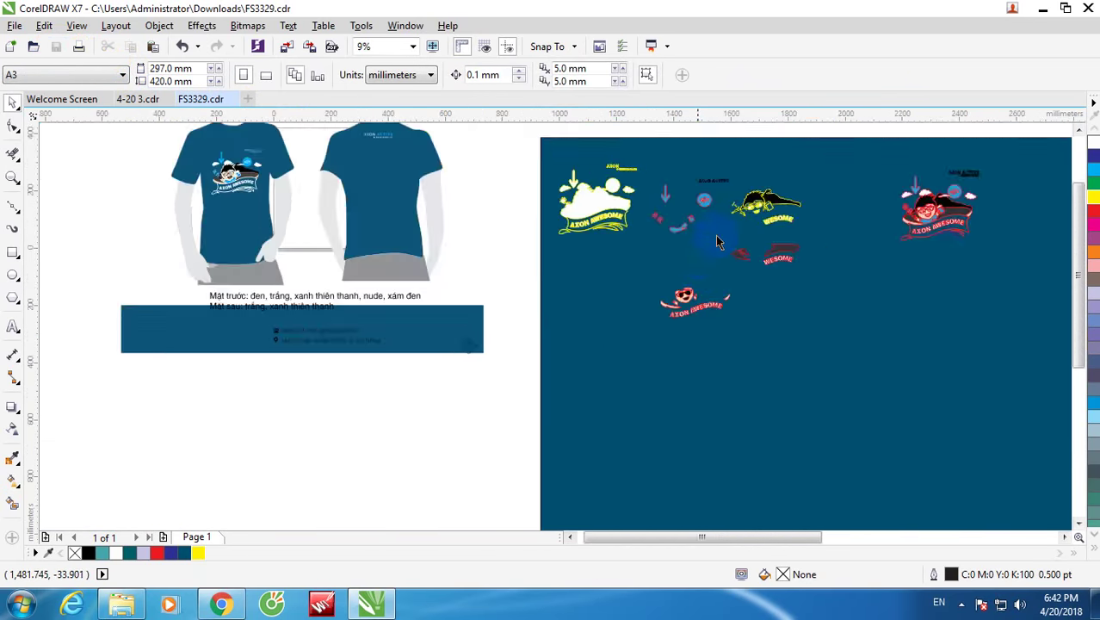
# Step: Compare the separated colour layers with the complete AXON AWESOME artwork and examine the character's details
pyautogui.scroll(4, 738, 211)
pyautogui.scroll(-2, 736, 211)
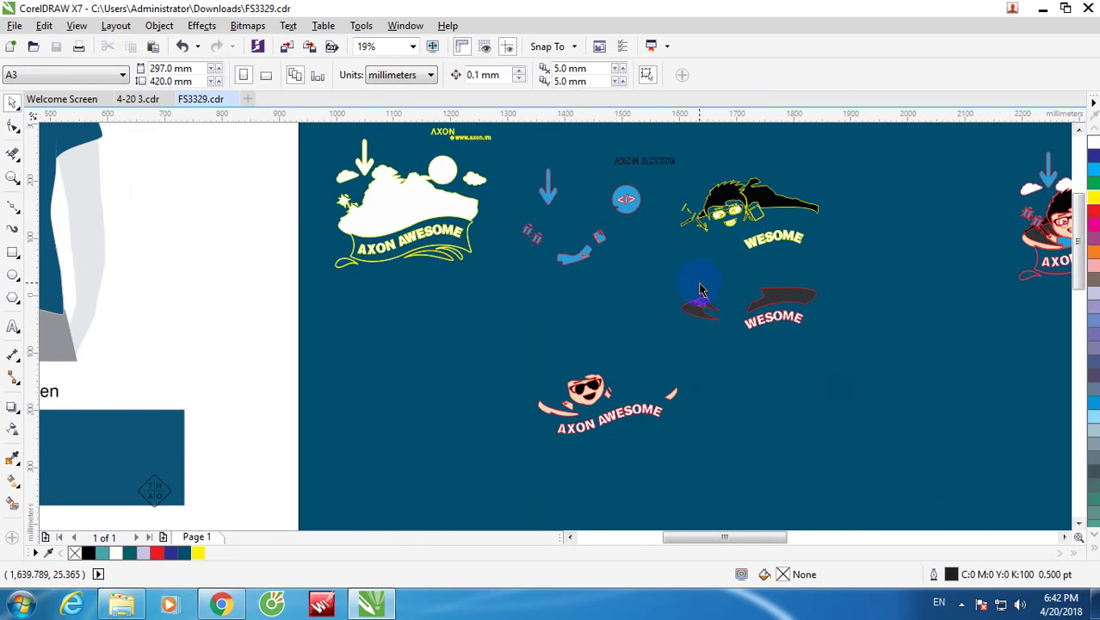
pyautogui.scroll(-3, 785, 222)
pyautogui.scroll(3, 800, 219)
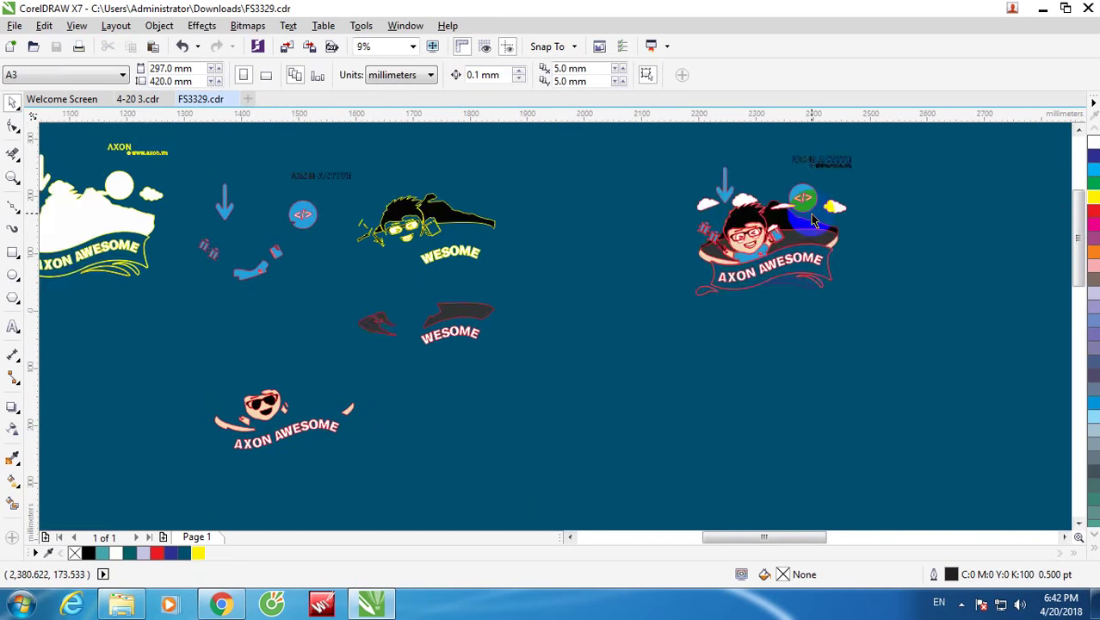
pyautogui.scroll(6, 754, 246)
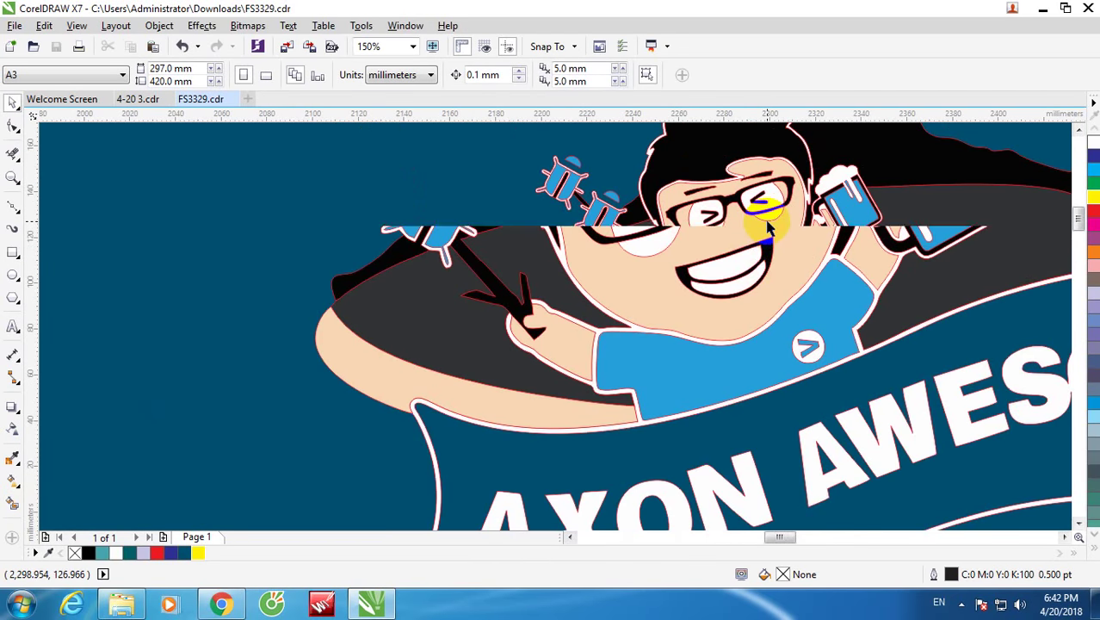
pyautogui.scroll(-2, 769, 228)
pyautogui.scroll(-7, 769, 229)
pyautogui.scroll(7, 568, 315)
pyautogui.scroll(-1, 651, 332)
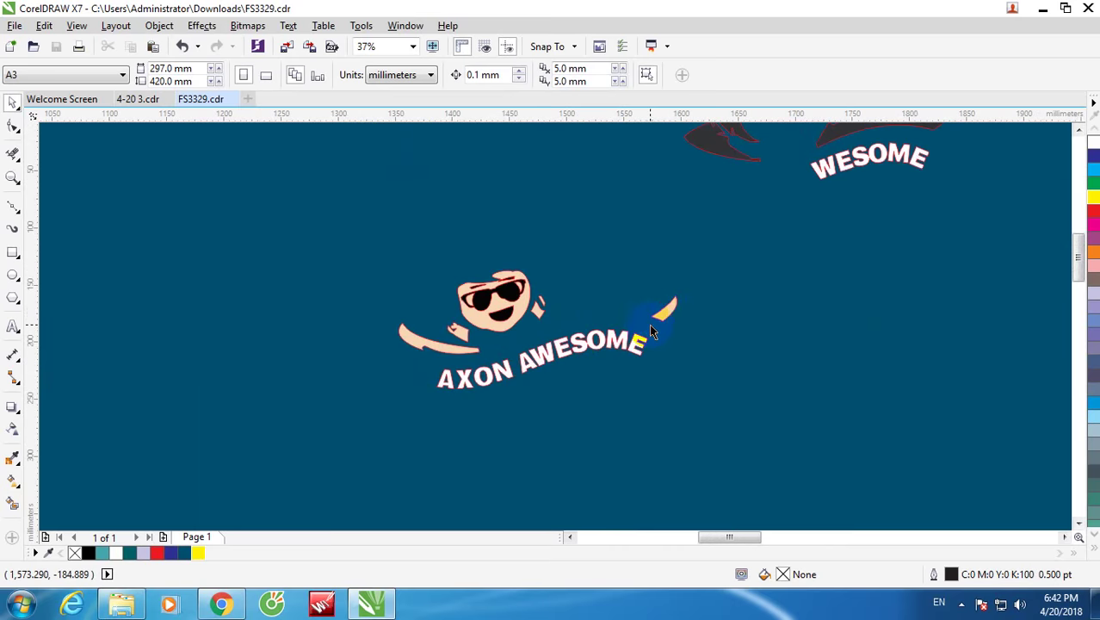
pyautogui.scroll(-3, 675, 311)
pyautogui.scroll(3, 791, 262)
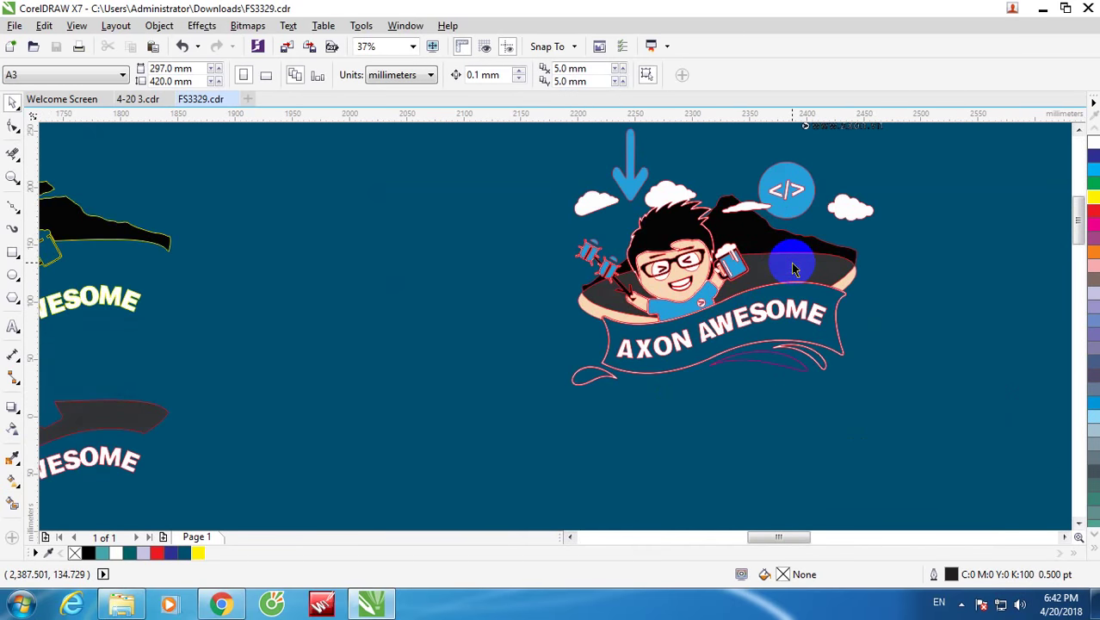
pyautogui.scroll(-3, 791, 262)
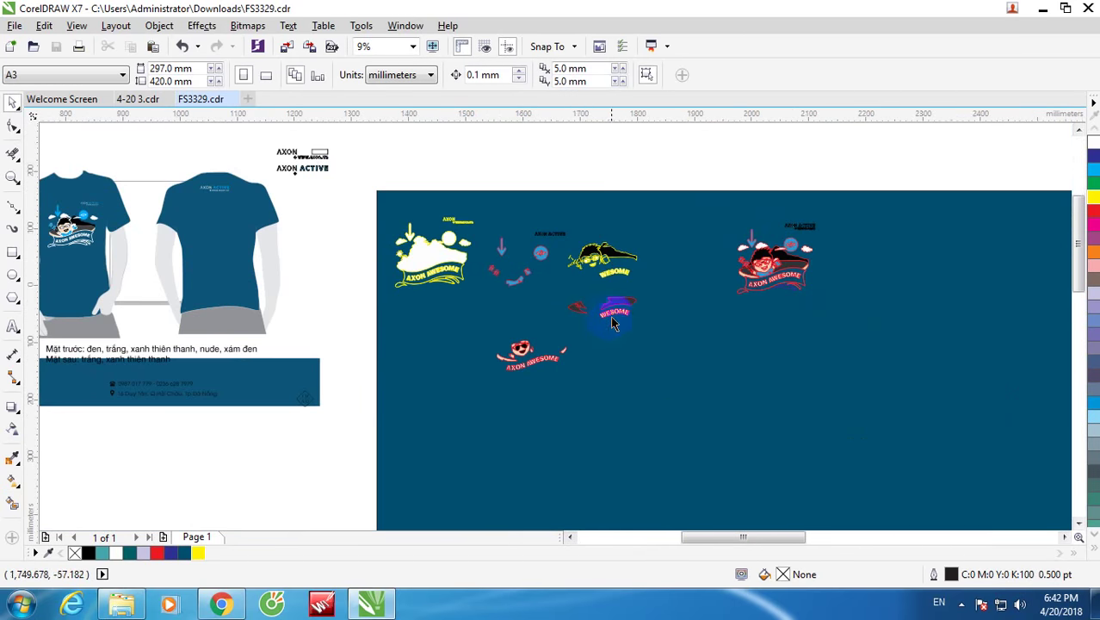
pyautogui.scroll(3, 614, 314)
pyautogui.scroll(-2, 614, 316)
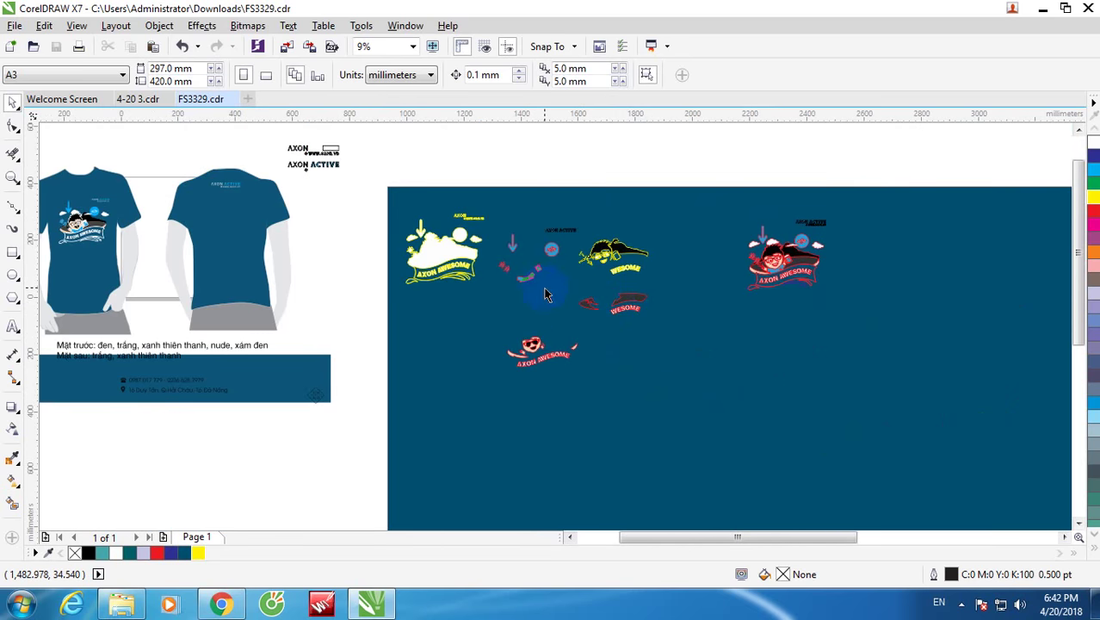
# Step: Group the skin, glasses, mouth and AXON AWESOME shapes, move the group below the white base layer, and deselect it
pyautogui.moveTo(628, 392); pyautogui.dragTo(627, 392)
pyautogui.scroll(3, 534, 348)
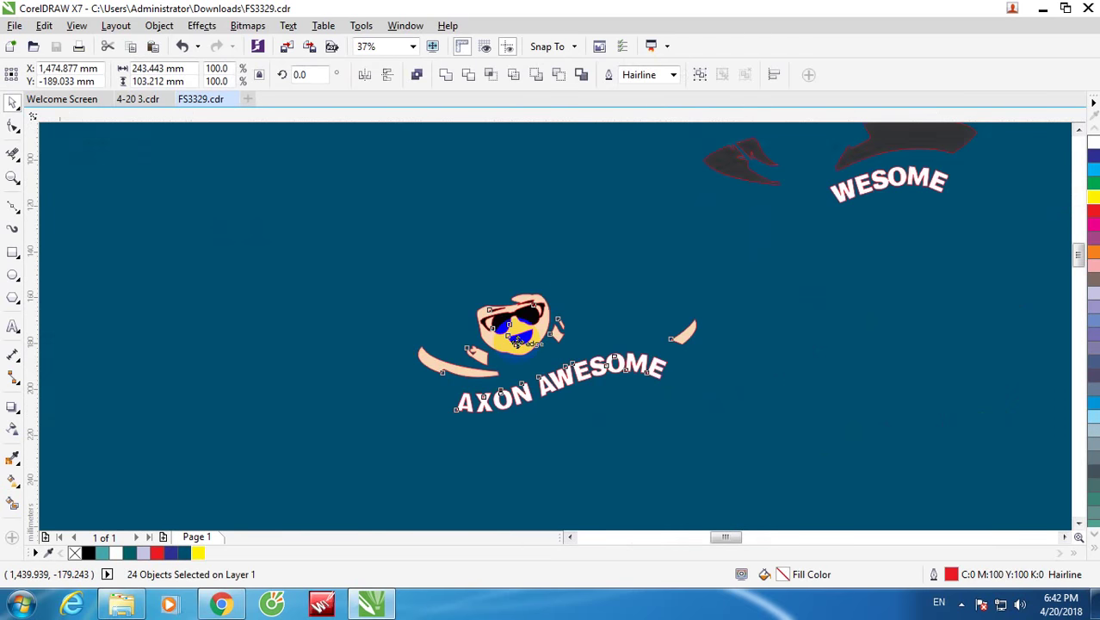
pyautogui.scroll(-2, 618, 342)
pyautogui.moveTo(484, 298); pyautogui.dragTo(676, 365)
pyautogui.moveTo(738, 404); pyautogui.dragTo(736, 402)
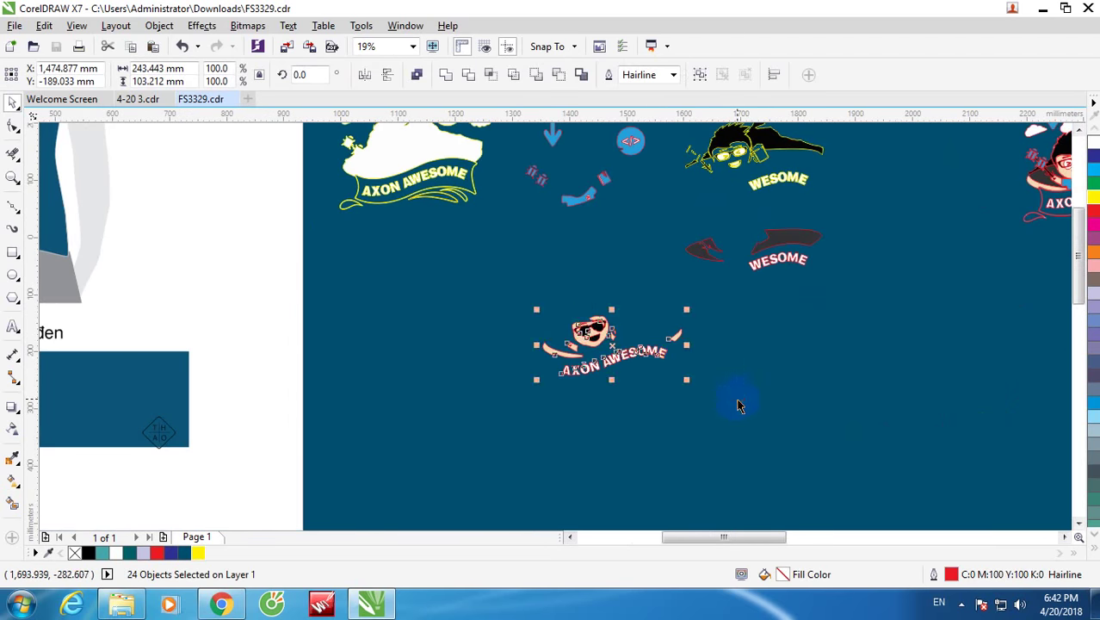
pyautogui.hotkey('ctrl', 'g')
pyautogui.moveTo(607, 330); pyautogui.dragTo(459, 306)
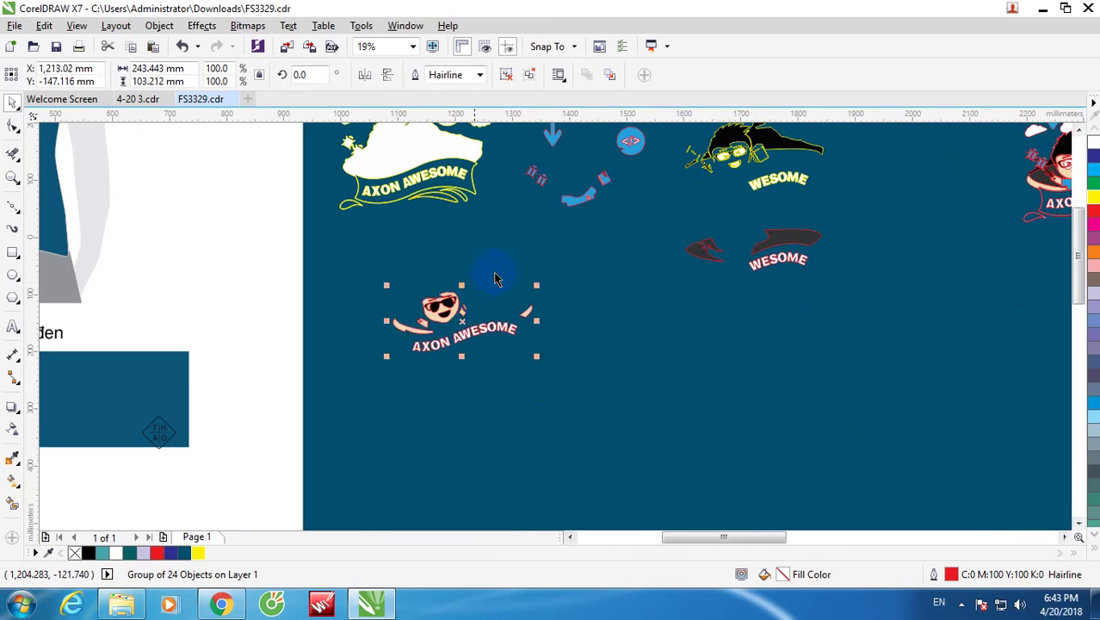
pyautogui.click(496, 277)
# Step: Move all the separated AXON AWESOME colour layers further down on the blue background and deselect them
pyautogui.scroll(-1, 608, 328)
pyautogui.scroll(2, 641, 214)
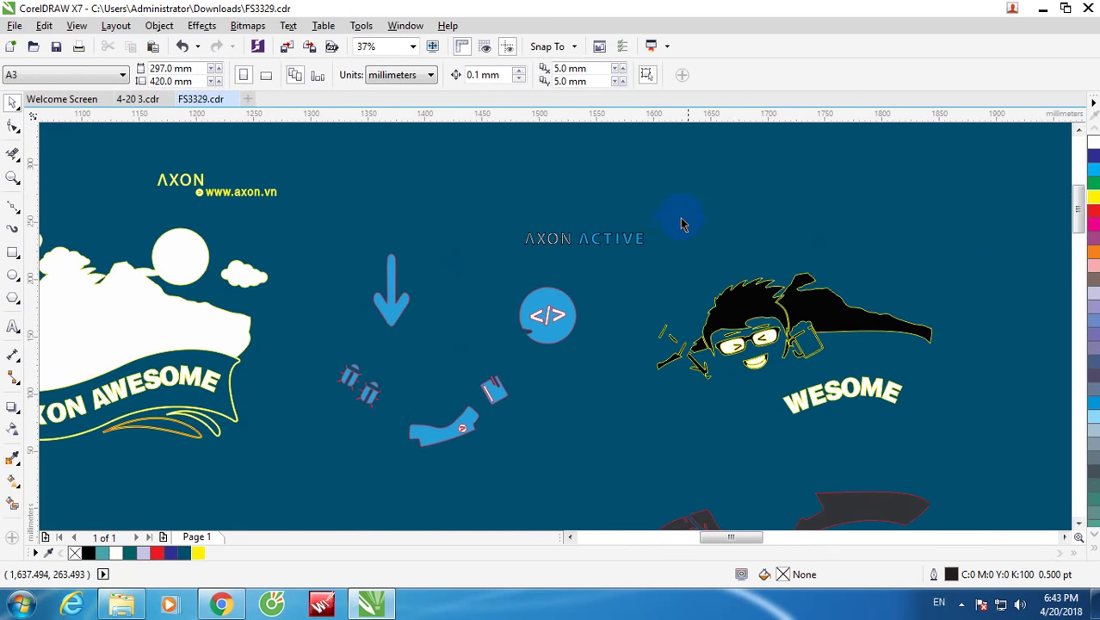
pyautogui.scroll(-1, 680, 226)
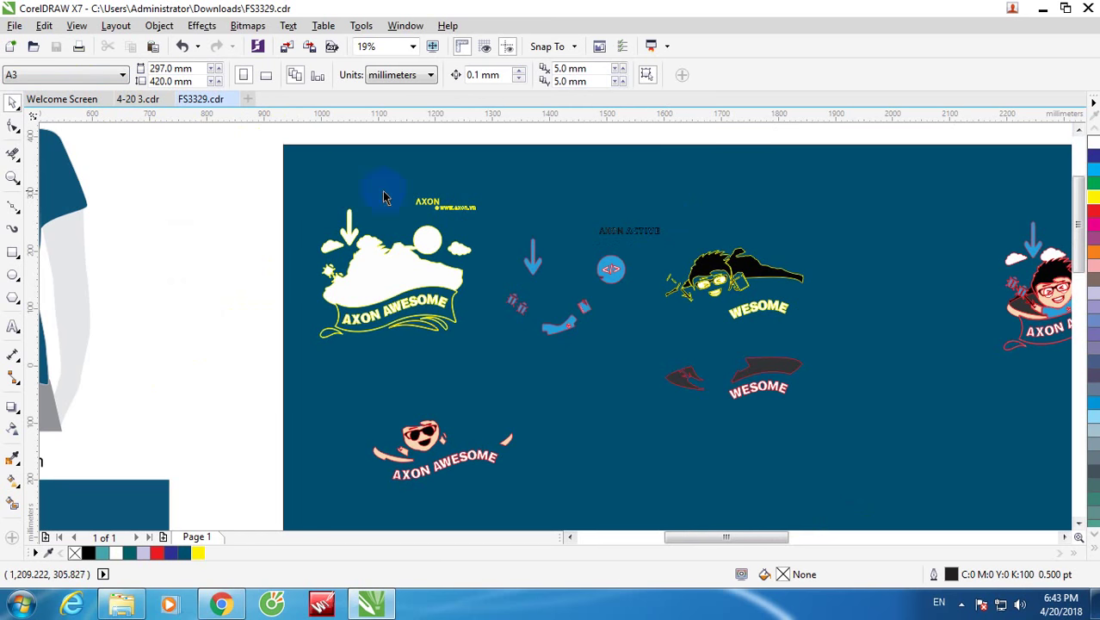
pyautogui.scroll(-1, 517, 275)
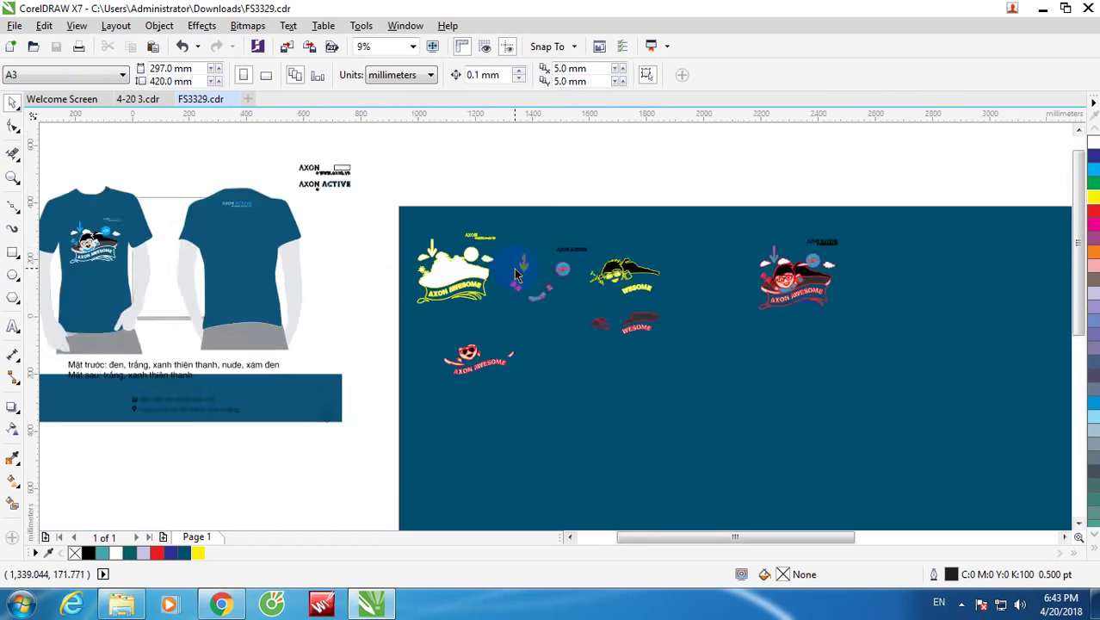
pyautogui.moveTo(674, 439); pyautogui.dragTo(673, 437)
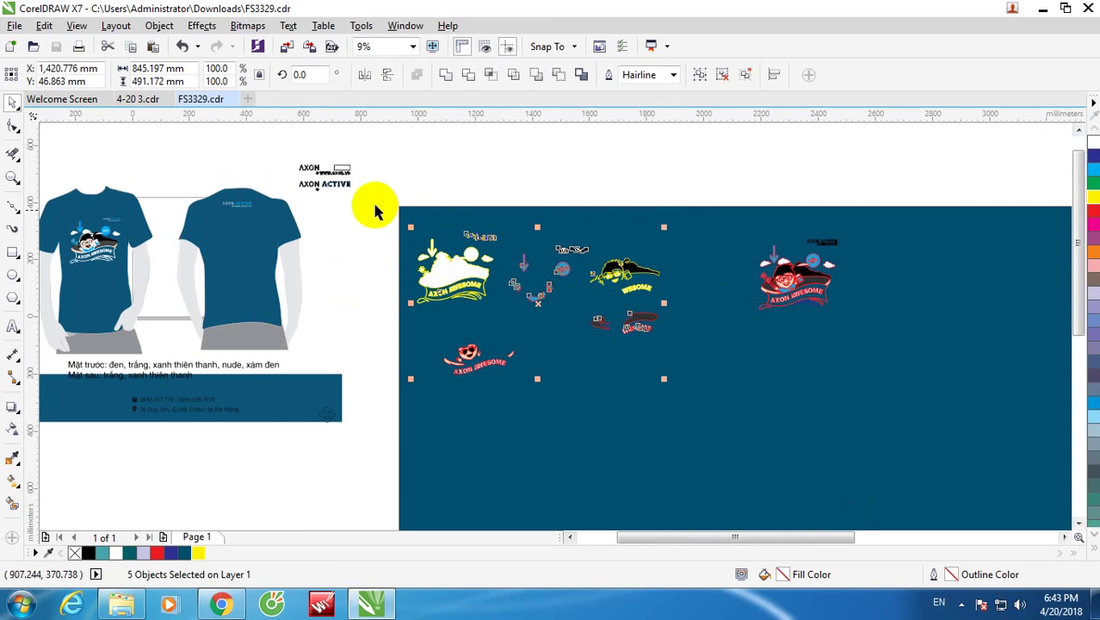
pyautogui.click(292, 149)
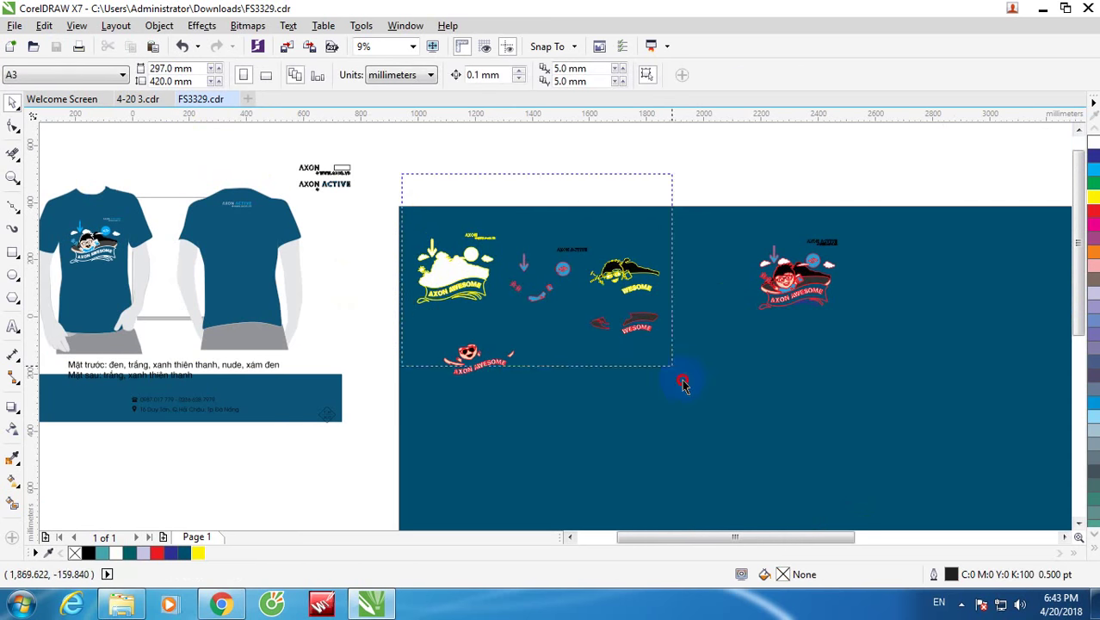
pyautogui.moveTo(665, 364); pyautogui.dragTo(689, 422)
pyautogui.moveTo(475, 275); pyautogui.dragTo(489, 328)
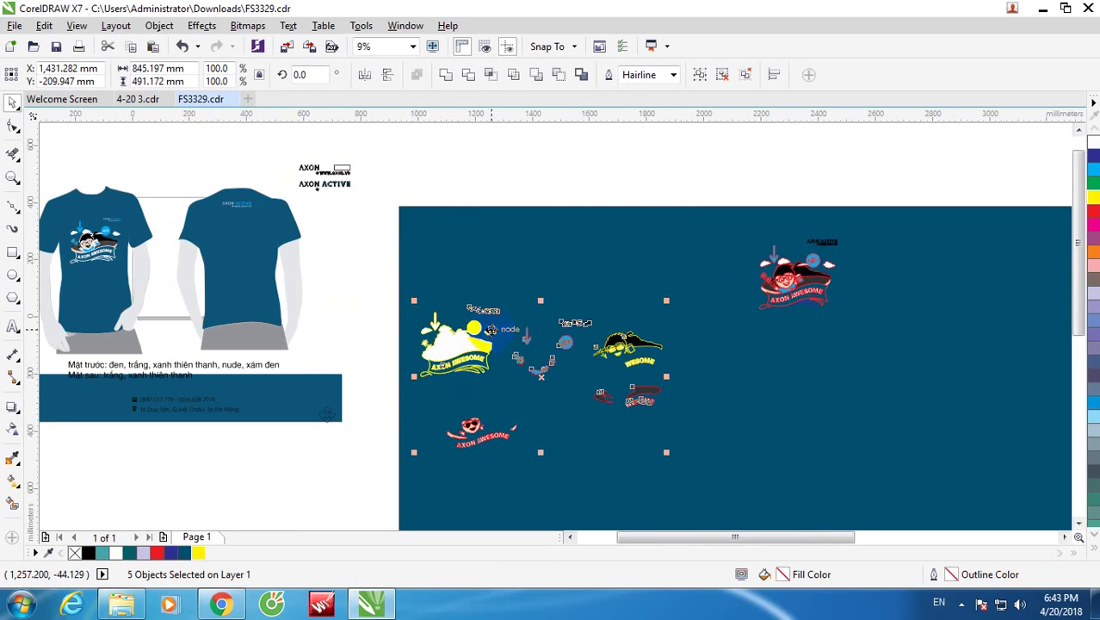
pyautogui.moveTo(285, 142); pyautogui.dragTo(696, 260)
pyautogui.click(489, 191)
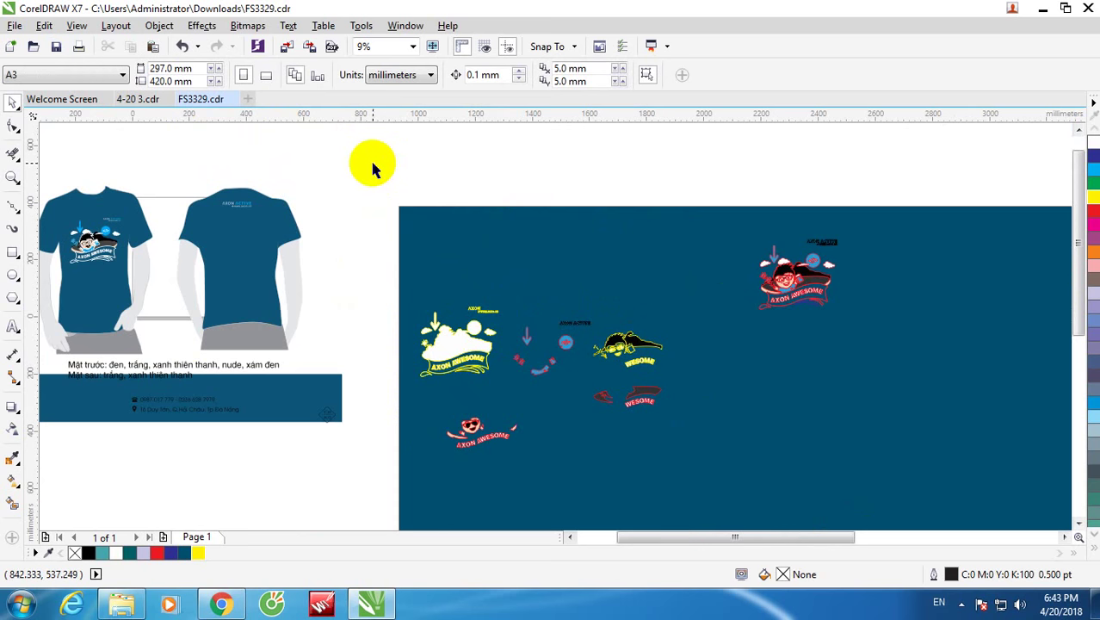
# Step: Copy the AXON and AXON ACTIVE logo group onto the blue background above the colour layers
pyautogui.hotkey('ctrl', 'z')
pyautogui.moveTo(368, 191); pyautogui.dragTo(586, 206)
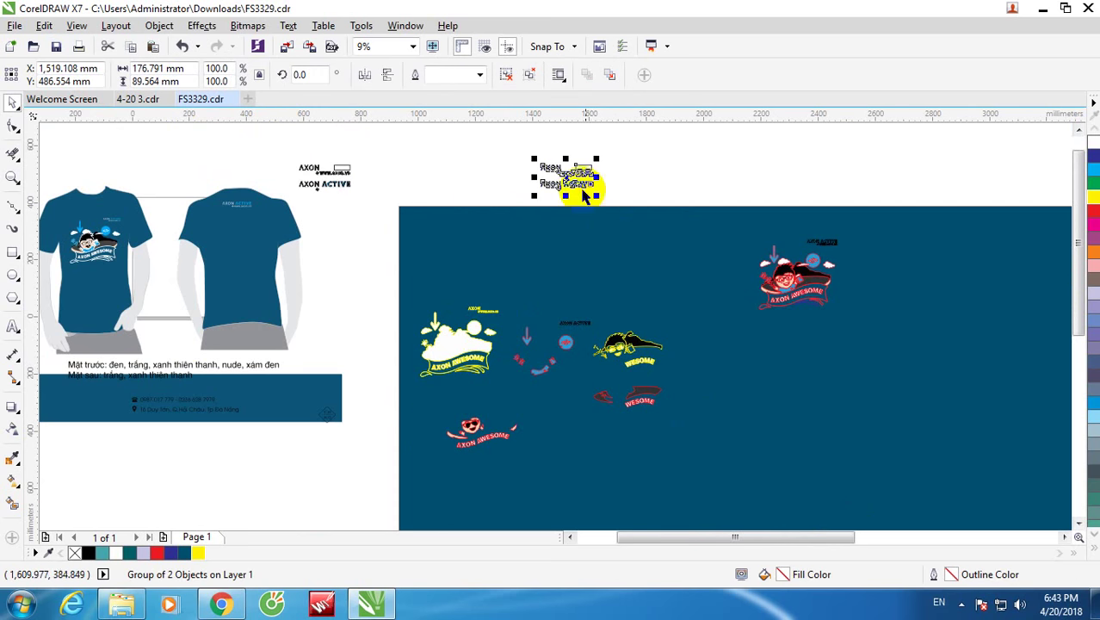
pyautogui.rightClick(616, 254)
# Step: Copy the colour layers and the AXON logo group into the 4-20 3.cdr document and deselect them
pyautogui.moveTo(410, 169); pyautogui.dragTo(722, 438)
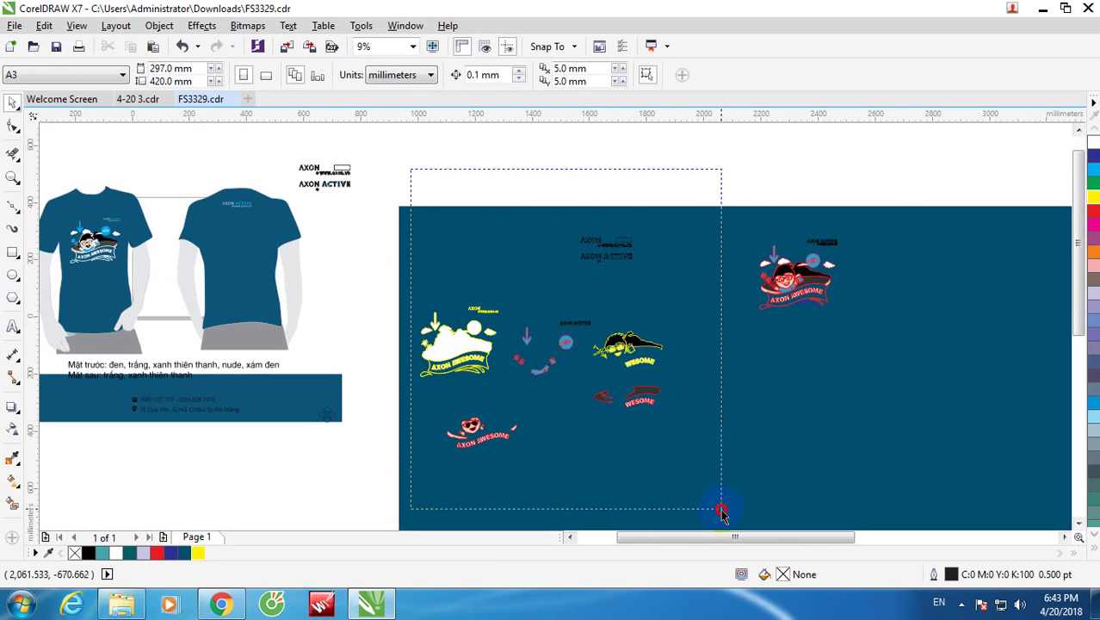
pyautogui.moveTo(721, 510); pyautogui.dragTo(721, 510)
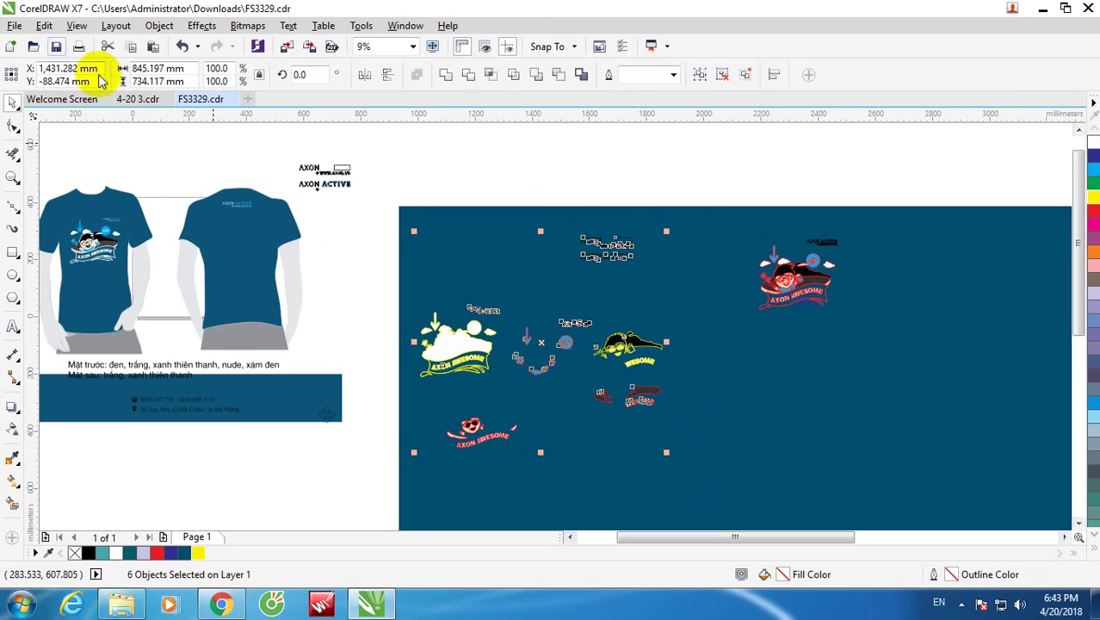
pyautogui.click(137, 99)
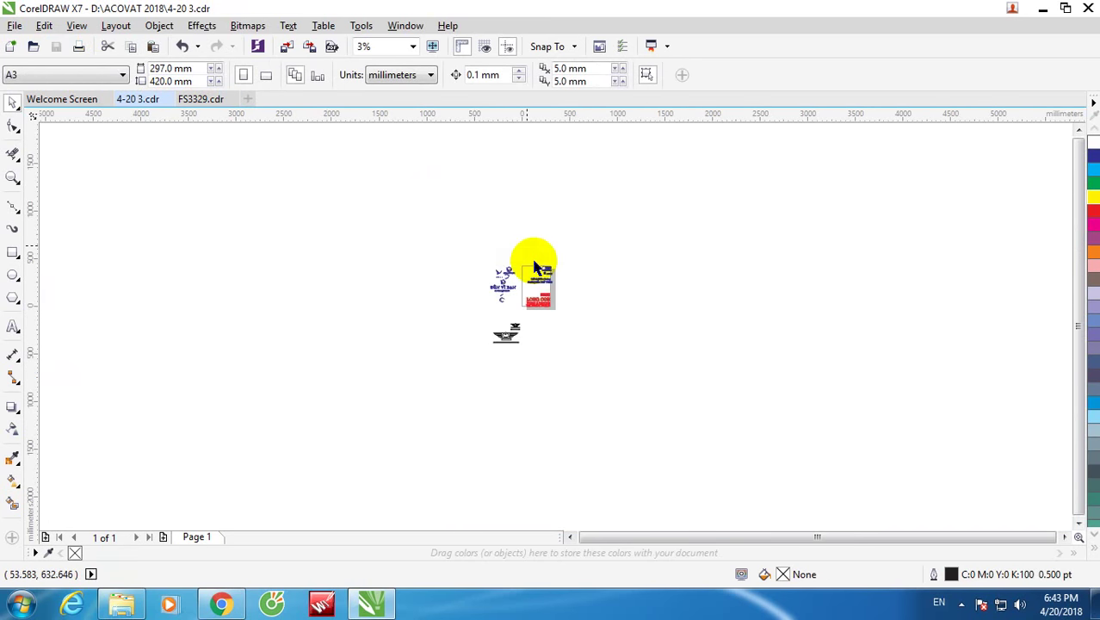
pyautogui.hotkey('ctrl', 'v')
pyautogui.scroll(1, 620, 314)
pyautogui.press('Escape')
# Step: Set the page size of the 4-20 3.cdr document to A1
pyautogui.click(37, 74)
pyautogui.click(27, 109)
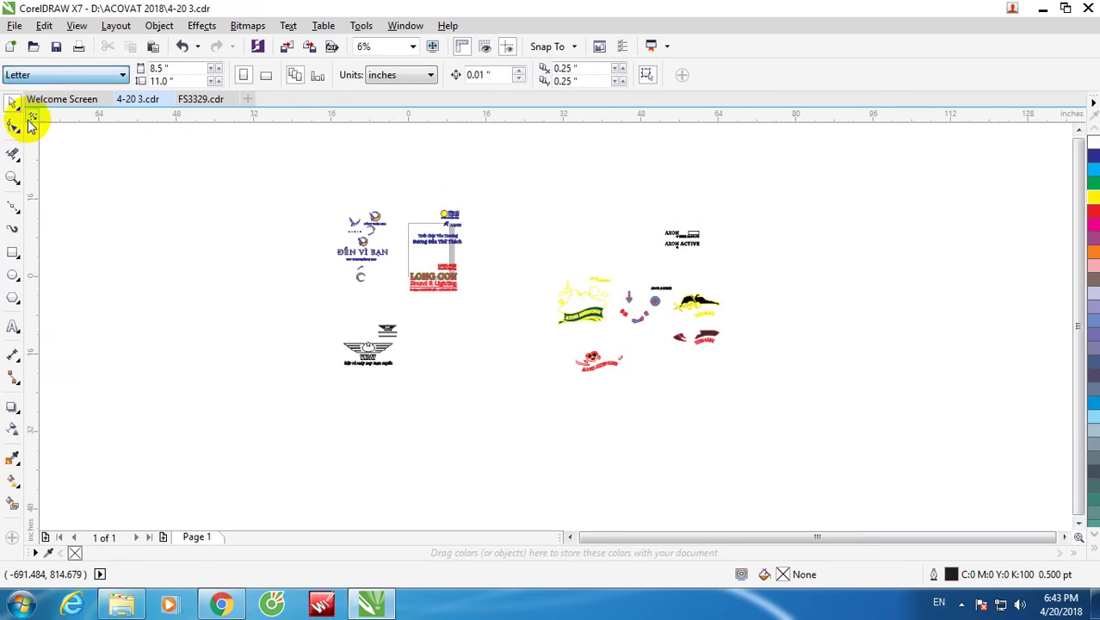
pyautogui.click(37, 74)
pyautogui.click(28, 123)
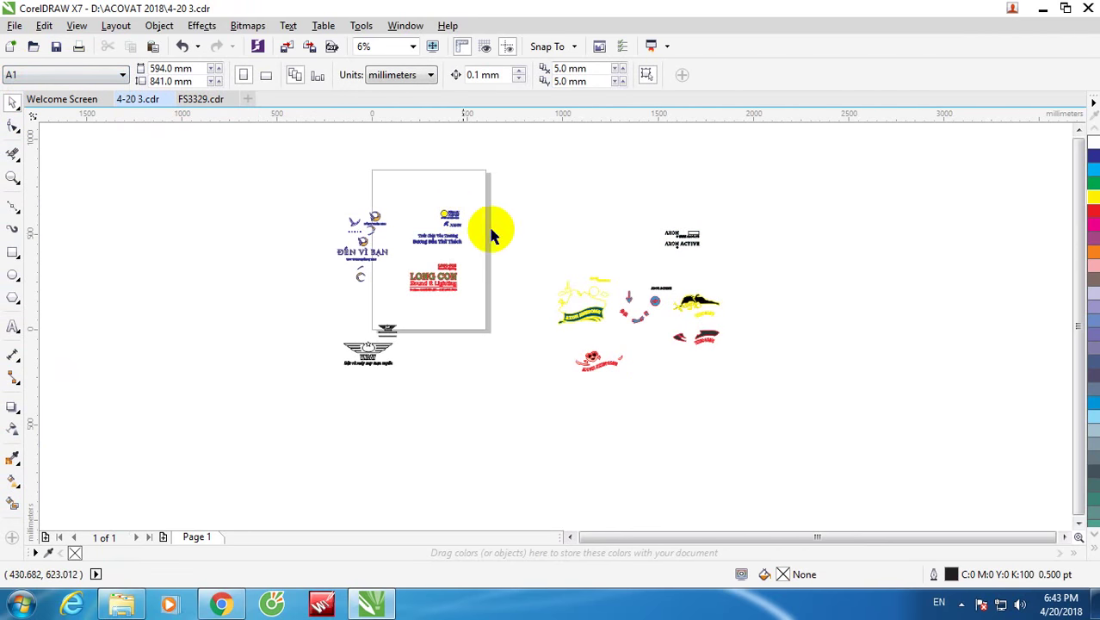
# Step: Move the HỒNG THIÊN NAM and ĐẾN VÌ BẠN artwork off the A1 page to its left side
pyautogui.scroll(1, 408, 219)
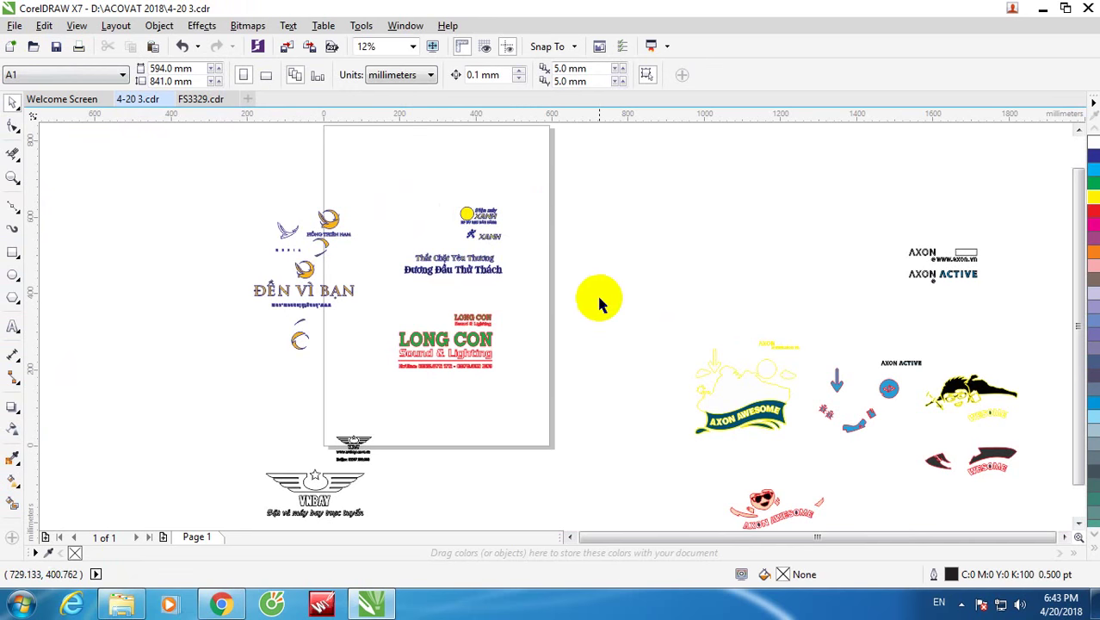
pyautogui.scroll(-1, 599, 303)
pyautogui.moveTo(348, 218); pyautogui.dragTo(466, 320)
pyautogui.scroll(1, 462, 293)
pyautogui.click(356, 172)
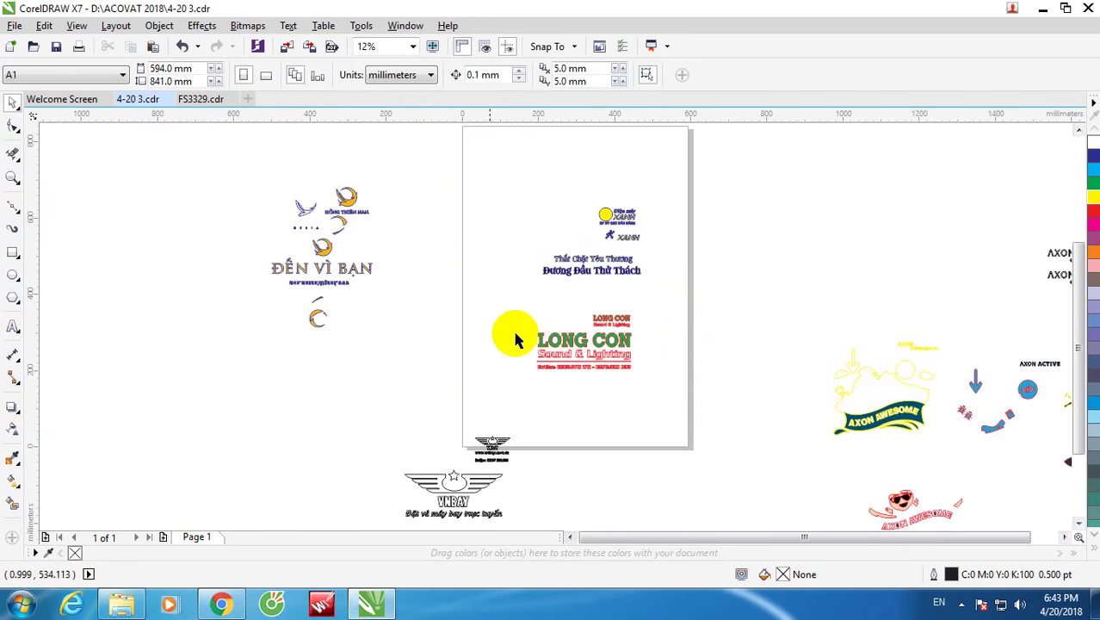
pyautogui.scroll(-1, 508, 284)
pyautogui.scroll(2, 538, 262)
pyautogui.click(605, 321)
pyautogui.scroll(2, 606, 323)
pyautogui.moveTo(609, 327); pyautogui.dragTo(529, 297)
pyautogui.scroll(-2, 558, 360)
pyautogui.scroll(1, 540, 384)
pyautogui.press('Escape')
pyautogui.scroll(-2, 537, 383)
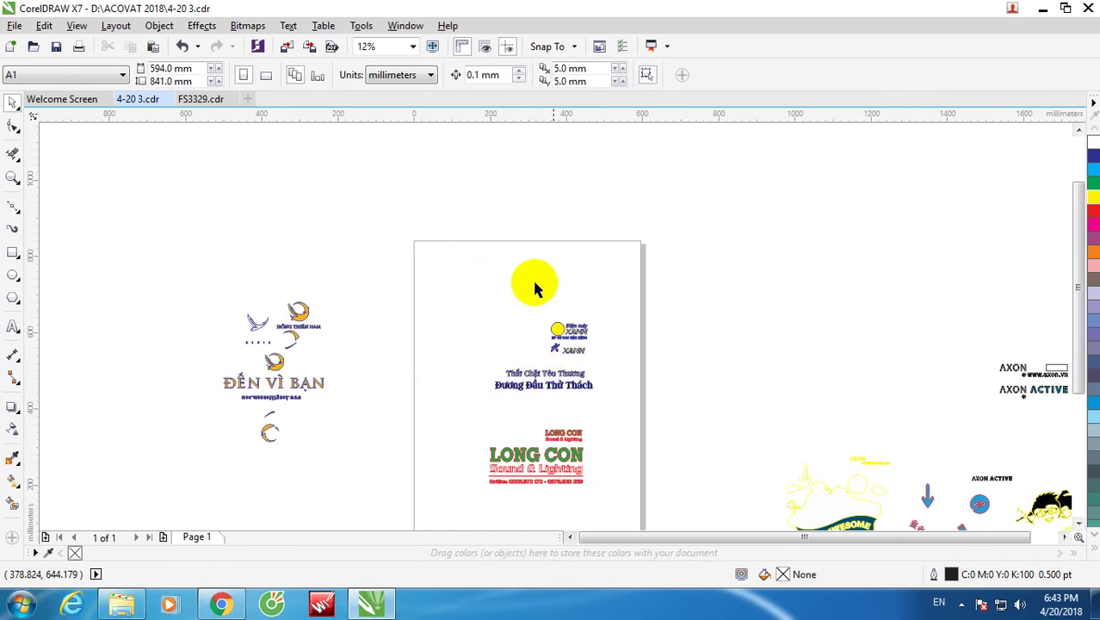
# Step: Move the two-line slogan "Thắt Chặt Yêu Thương / Đương Đầu Thử Thách" up closer to the XANH logos
pyautogui.scroll(3, 547, 375)
pyautogui.click(552, 376)
pyautogui.moveTo(553, 376); pyautogui.dragTo(553, 293)
pyautogui.scroll(-2, 553, 293)
# Step: Move the Điện máy XANH logos together with the slogan into the upper-right corner of the A1 page
pyautogui.moveTo(418, 184); pyautogui.dragTo(654, 368)
pyautogui.scroll(-1, 654, 368)
pyautogui.moveTo(633, 319); pyautogui.dragTo(664, 248)
pyautogui.scroll(2, 667, 248)
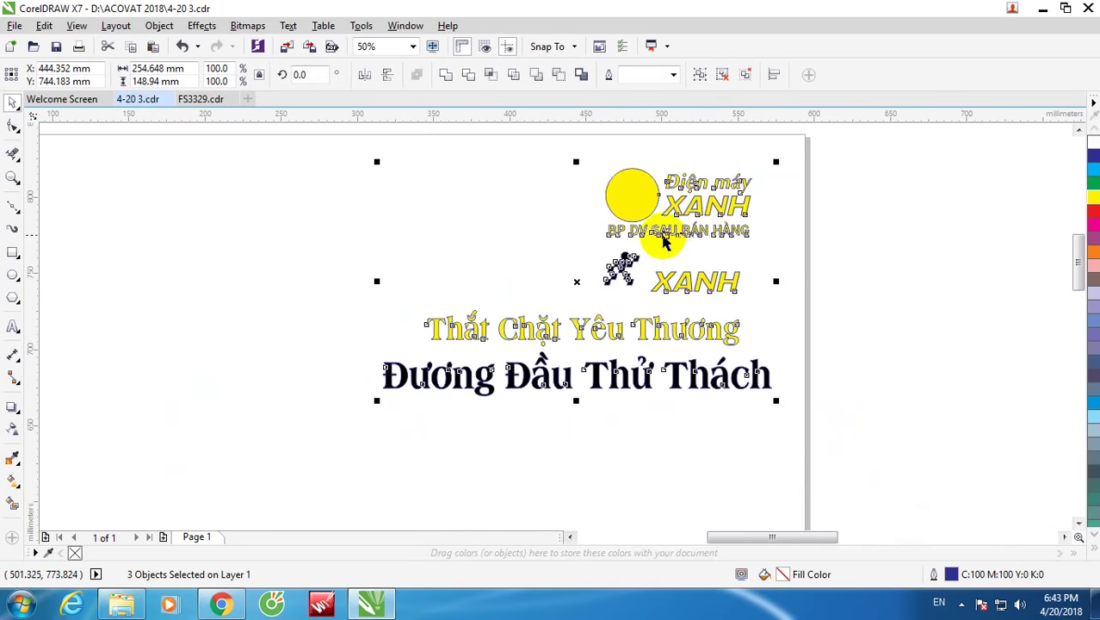
pyautogui.scroll(1, 654, 234)
pyautogui.moveTo(659, 232); pyautogui.dragTo(704, 253)
pyautogui.scroll(-1, 676, 246)
pyautogui.scroll(1, 677, 249)
pyautogui.scroll(-1, 793, 273)
pyautogui.click(832, 270)
pyautogui.scroll(-1, 688, 332)
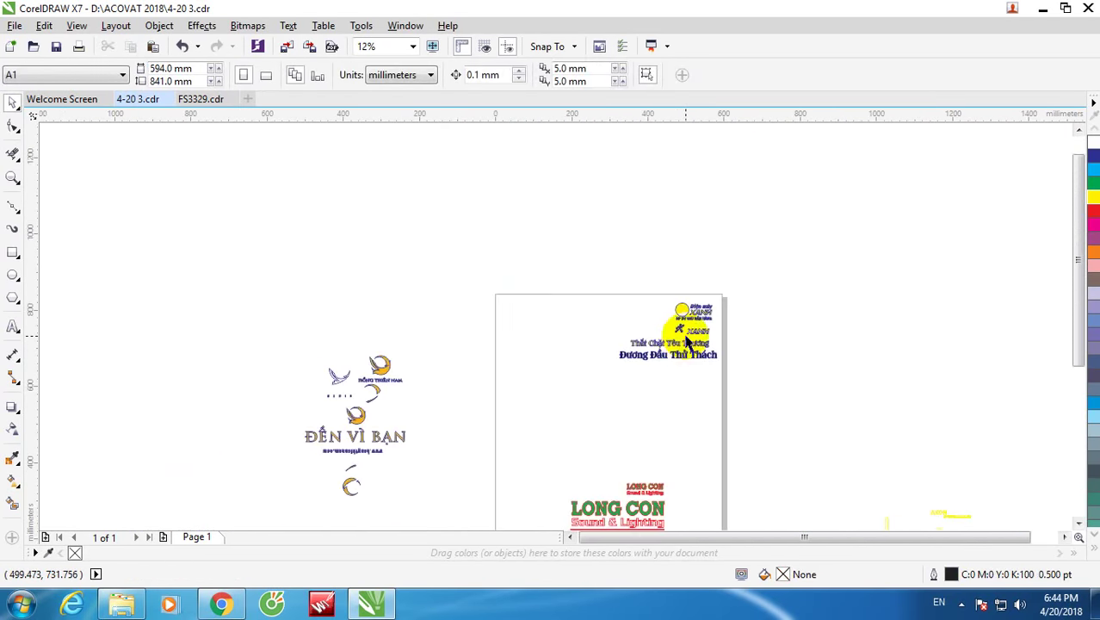
# Step: Shift the two-line slogan slightly down from the XANH logo and deselect it
pyautogui.scroll(3, 654, 353)
pyautogui.moveTo(654, 311); pyautogui.dragTo(666, 317)
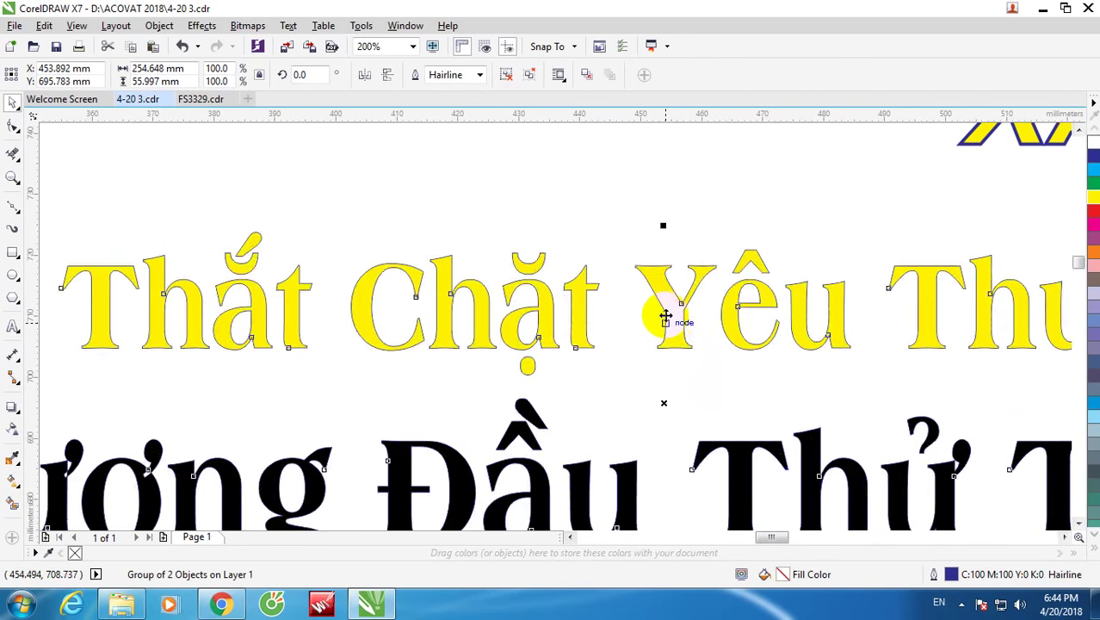
pyautogui.scroll(-3, 641, 307)
pyautogui.click(616, 245)
# Step: Group the large and small LONG CON Sound & Lighting logos and place the group in the page's upper-left corner
pyautogui.scroll(-2, 650, 311)
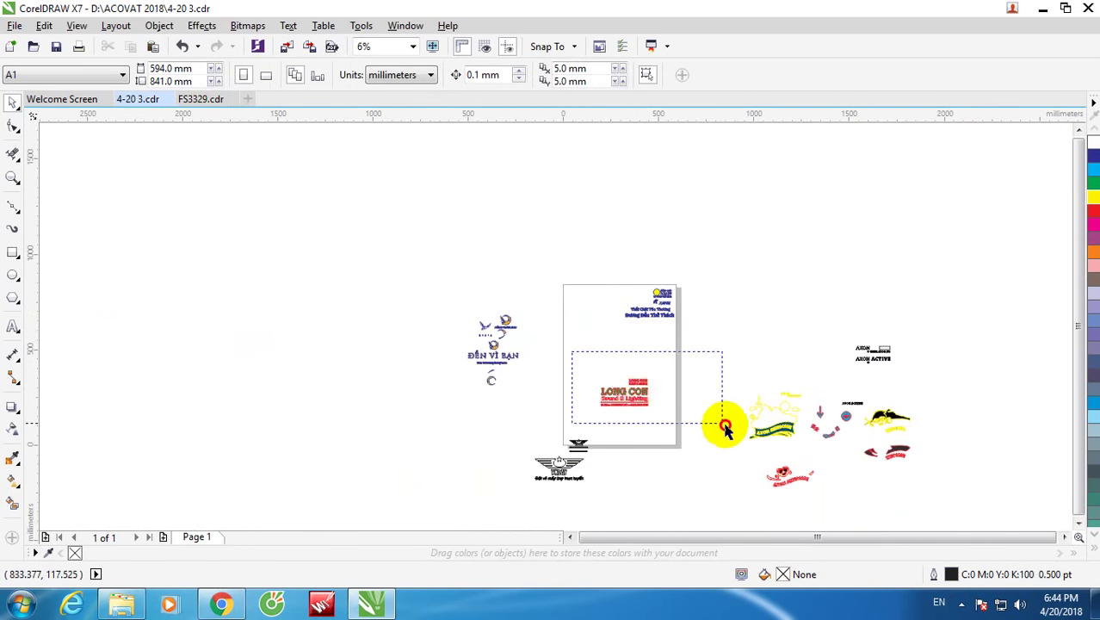
pyautogui.moveTo(725, 428); pyautogui.dragTo(724, 427)
pyautogui.scroll(1, 619, 389)
pyautogui.hotkey('ctrl', 'g')
pyautogui.moveTo(644, 392); pyautogui.dragTo(582, 222)
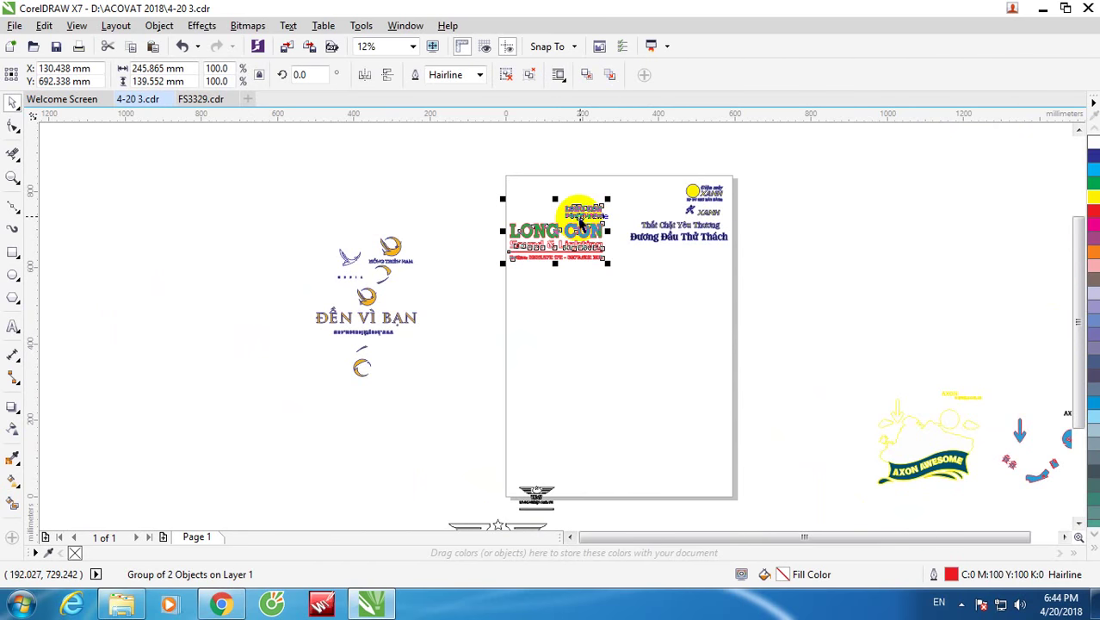
pyautogui.moveTo(559, 243); pyautogui.dragTo(575, 259)
pyautogui.scroll(2, 561, 341)
pyautogui.scroll(-2, 575, 258)
pyautogui.click(575, 230)
pyautogui.scroll(-1, 633, 301)
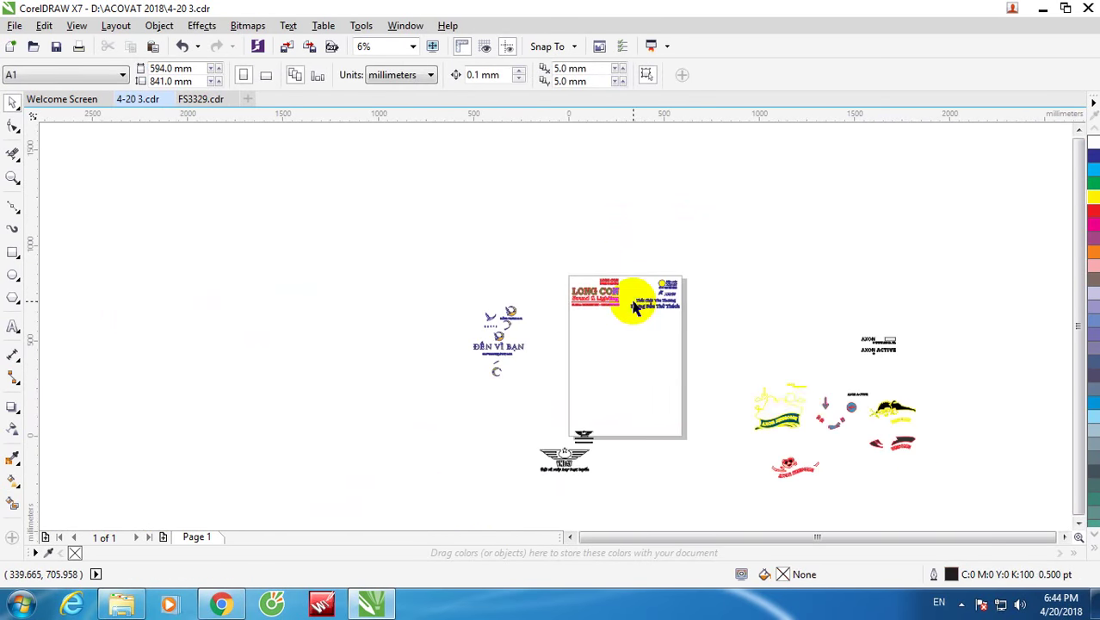
# Step: Move both VNBAY logos with their text lines onto the page, directly below the LONG CON artwork
pyautogui.click(796, 418)
pyautogui.scroll(1, 791, 414)
pyautogui.scroll(-2, 792, 415)
pyautogui.click(742, 389)
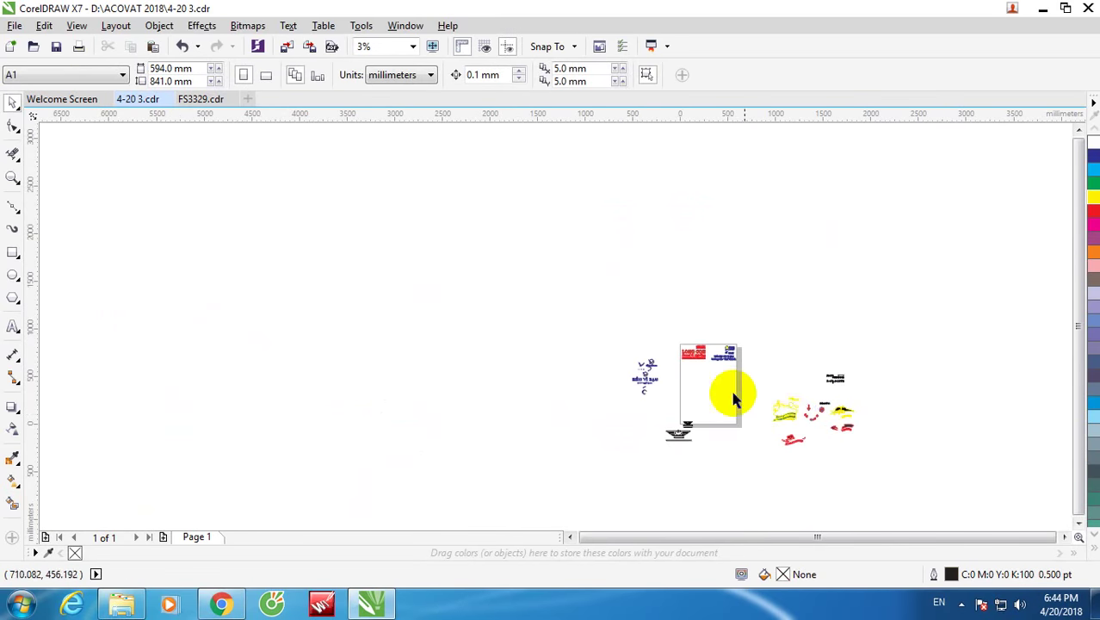
pyautogui.scroll(1, 684, 422)
pyautogui.moveTo(610, 406); pyautogui.dragTo(737, 491)
pyautogui.moveTo(671, 442); pyautogui.dragTo(707, 317)
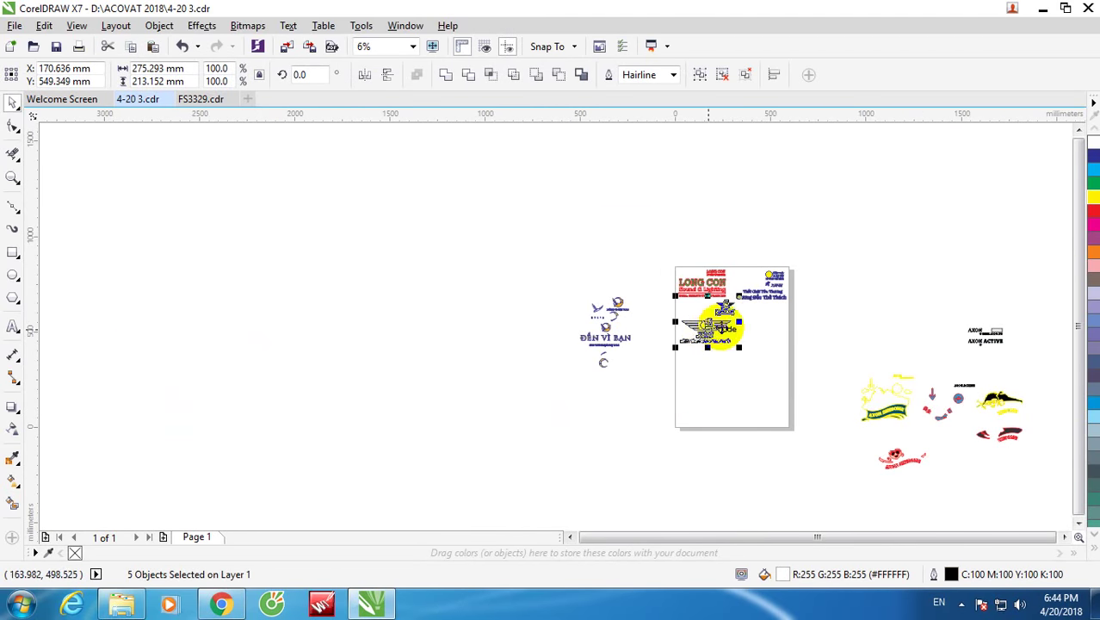
pyautogui.scroll(3, 735, 316)
pyautogui.scroll(-2, 680, 331)
pyautogui.scroll(1, 680, 310)
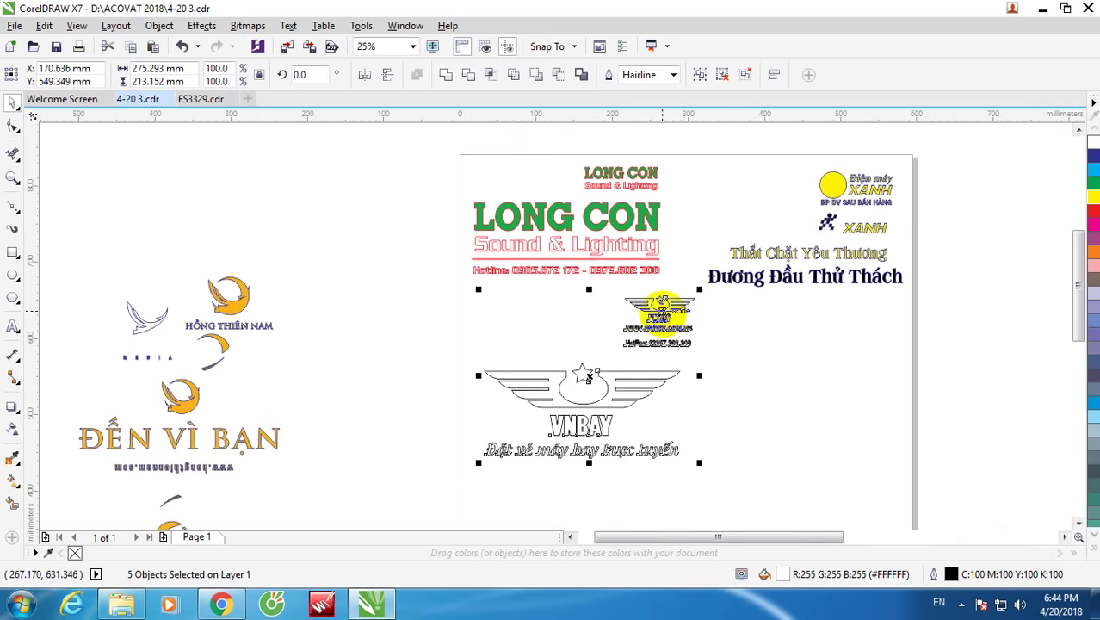
pyautogui.moveTo(650, 307); pyautogui.dragTo(645, 306)
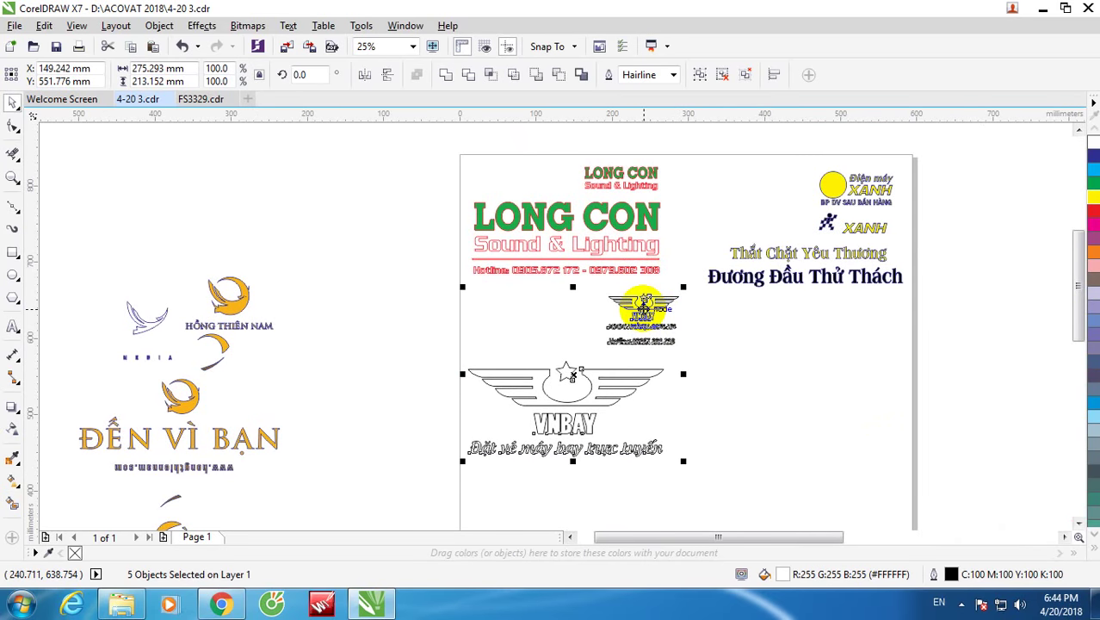
# Step: Move the small VNBAY logo with its website and hotline left and up, close under the LONG CON hotline
pyautogui.scroll(1, 633, 302)
pyautogui.scroll(-1, 633, 308)
pyautogui.scroll(1, 633, 306)
pyautogui.scroll(1, 633, 307)
pyautogui.click(854, 393)
pyautogui.scroll(-1, 775, 370)
pyautogui.click(703, 342)
pyautogui.click(817, 418)
pyautogui.moveTo(815, 418); pyautogui.dragTo(610, 286)
pyautogui.moveTo(682, 323); pyautogui.dragTo(650, 312)
pyautogui.scroll(-1, 660, 319)
pyautogui.scroll(1, 661, 319)
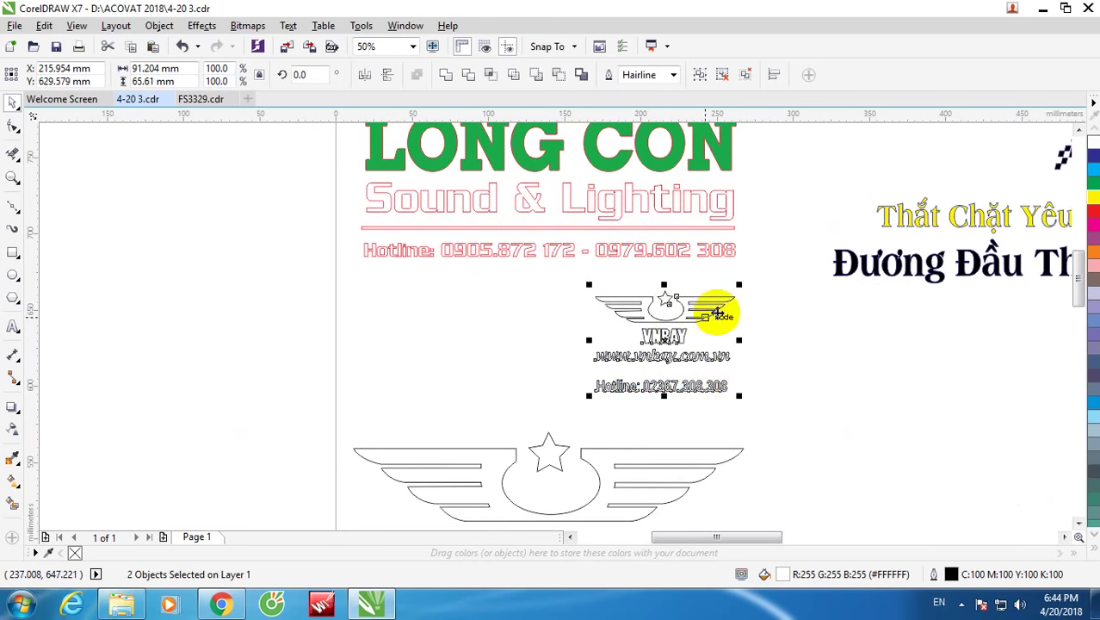
# Step: Move the VNBAY hotline text out from under the website line to the left side of the small VNBAY logo
pyautogui.click(699, 377)
pyautogui.moveTo(700, 377); pyautogui.dragTo(554, 387)
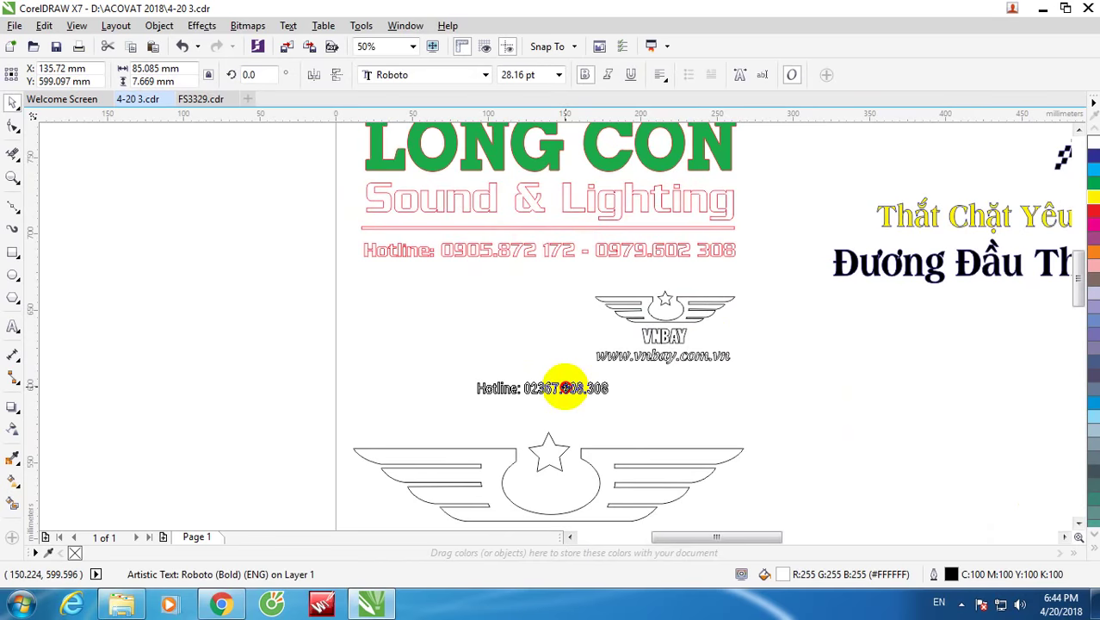
pyautogui.click(536, 343)
pyautogui.scroll(-2, 535, 344)
pyautogui.scroll(2, 536, 395)
pyautogui.click(543, 401)
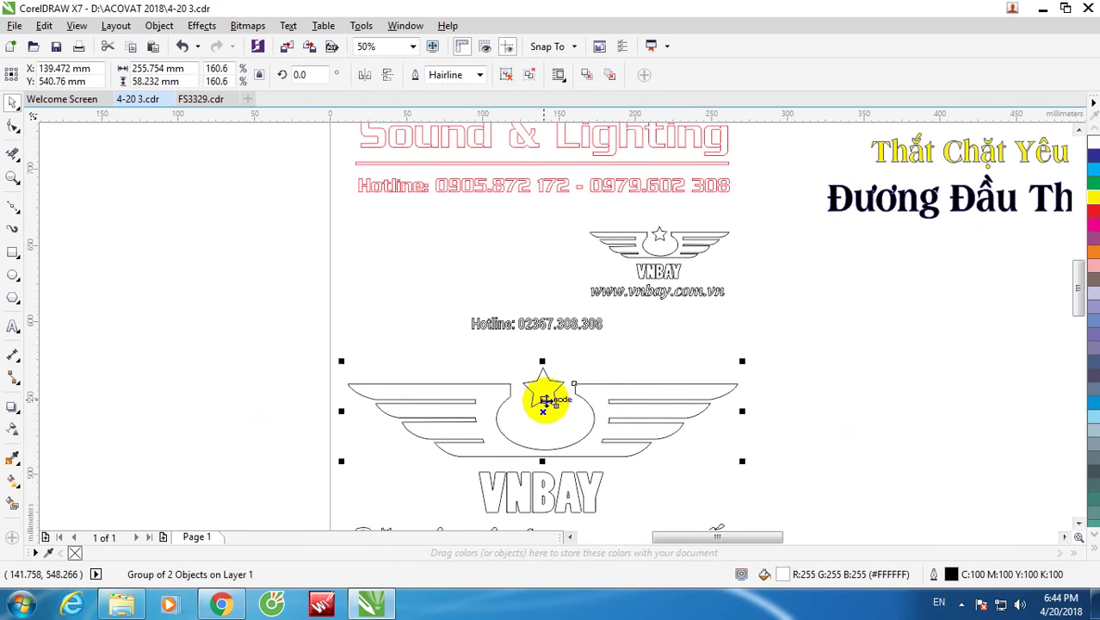
pyautogui.click(541, 327)
pyautogui.scroll(2, 542, 327)
pyautogui.moveTo(541, 327); pyautogui.dragTo(515, 272)
pyautogui.scroll(-2, 579, 335)
pyautogui.click(531, 351)
pyautogui.scroll(-2, 530, 340)
pyautogui.scroll(2, 525, 327)
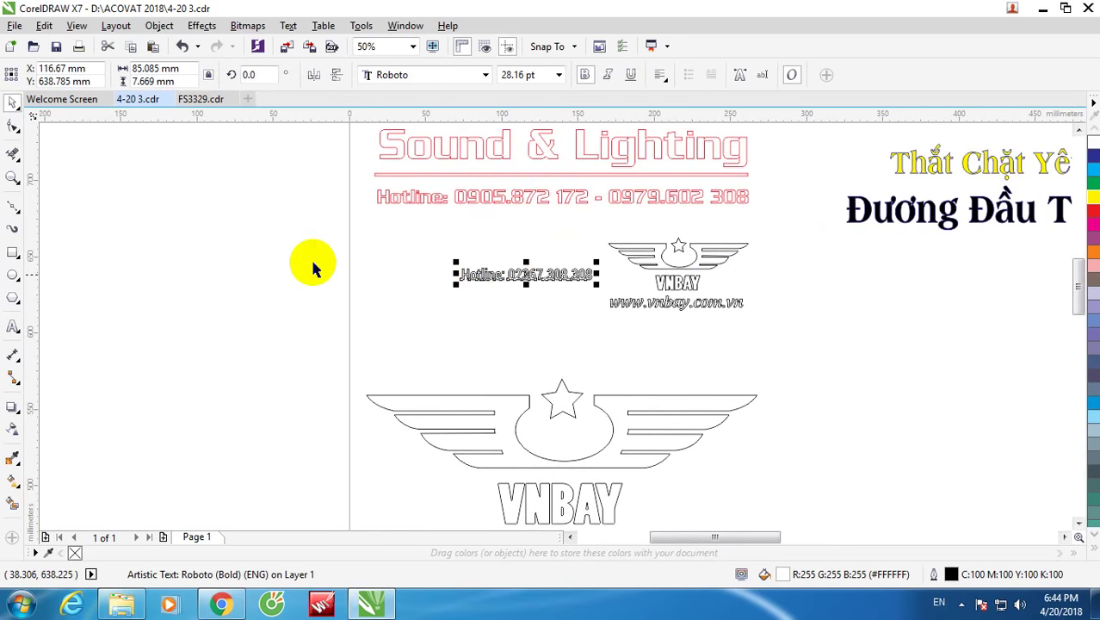
# Step: Group the large VNBAY emblem, name and "Đặt vé máy bay trực tuyến" line, and move the group up below the small logo
pyautogui.click(487, 364)
pyautogui.scroll(-2, 483, 381)
pyautogui.click(487, 381)
pyautogui.scroll(4, 496, 382)
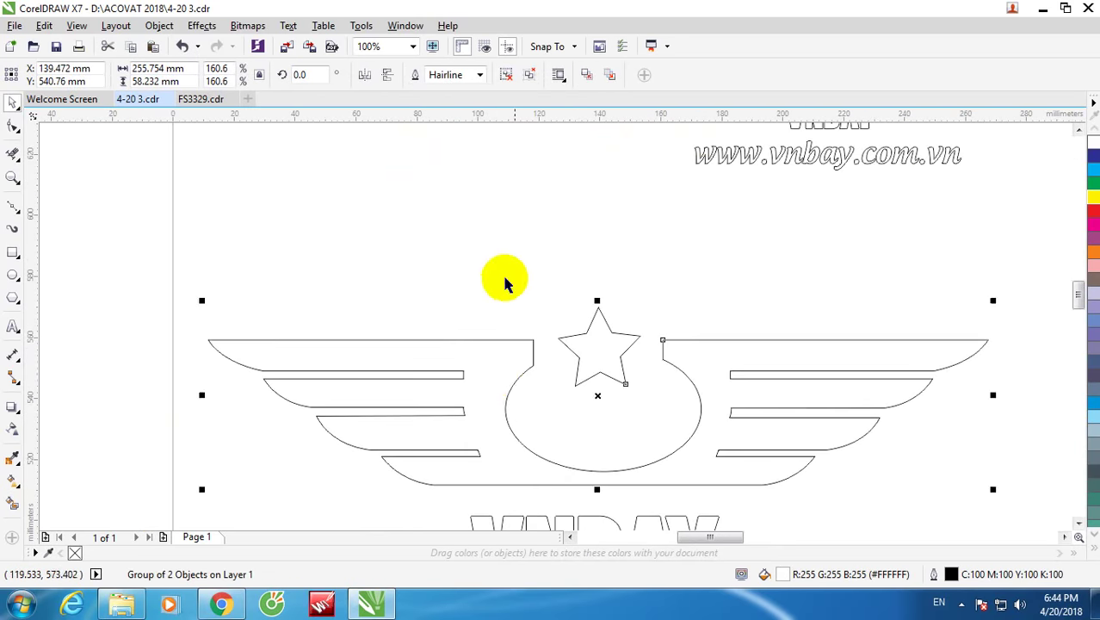
pyautogui.click(508, 303)
pyautogui.scroll(-2, 509, 307)
pyautogui.moveTo(645, 447); pyautogui.dragTo(807, 501)
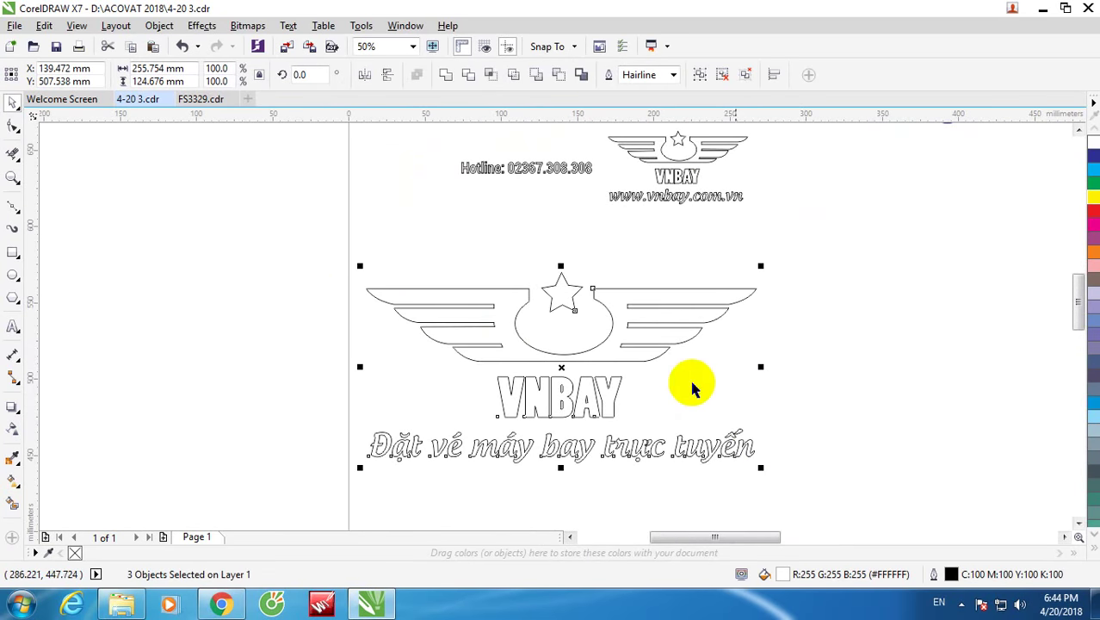
pyautogui.hotkey('ctrl', 'g')
pyautogui.moveTo(572, 314); pyautogui.dragTo(574, 258)
pyautogui.scroll(-3, 574, 262)
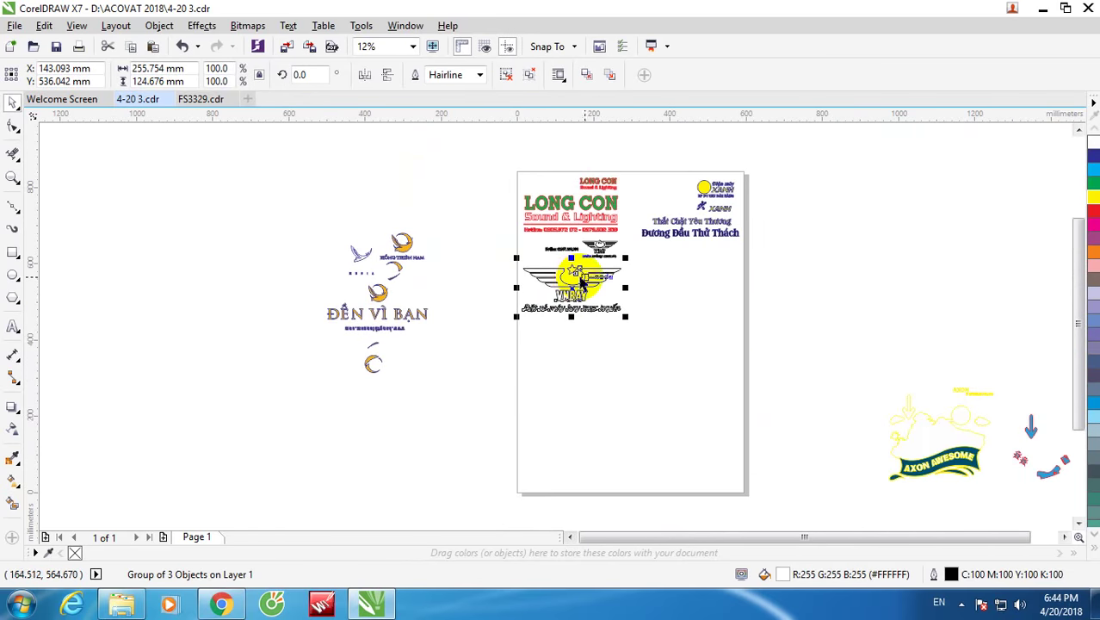
pyautogui.scroll(4, 572, 288)
pyautogui.scroll(-3, 572, 295)
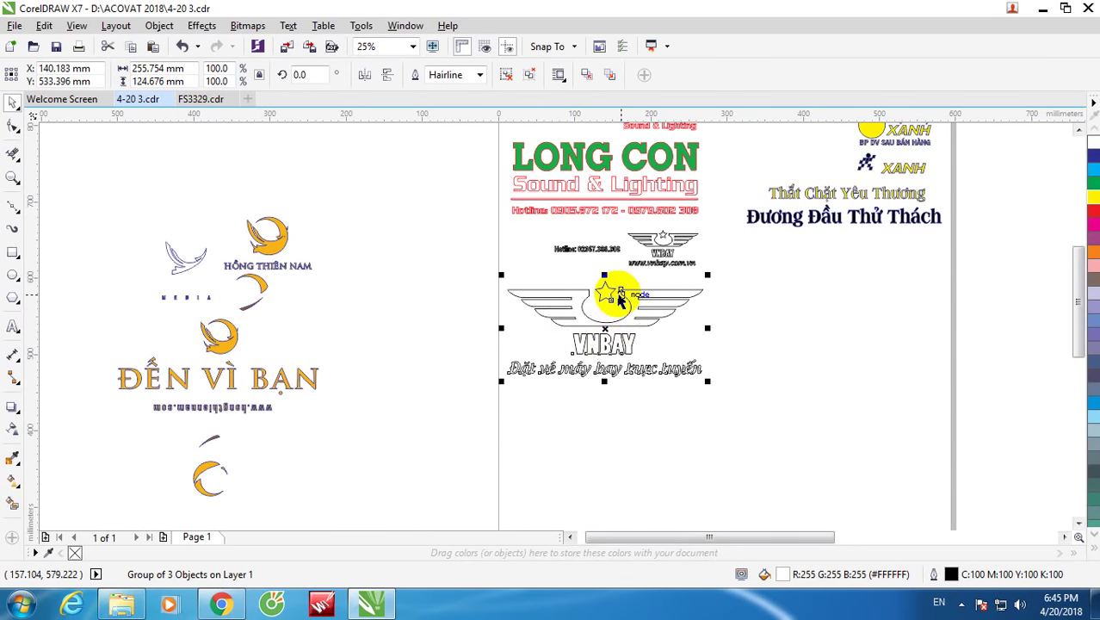
pyautogui.scroll(-3, 607, 292)
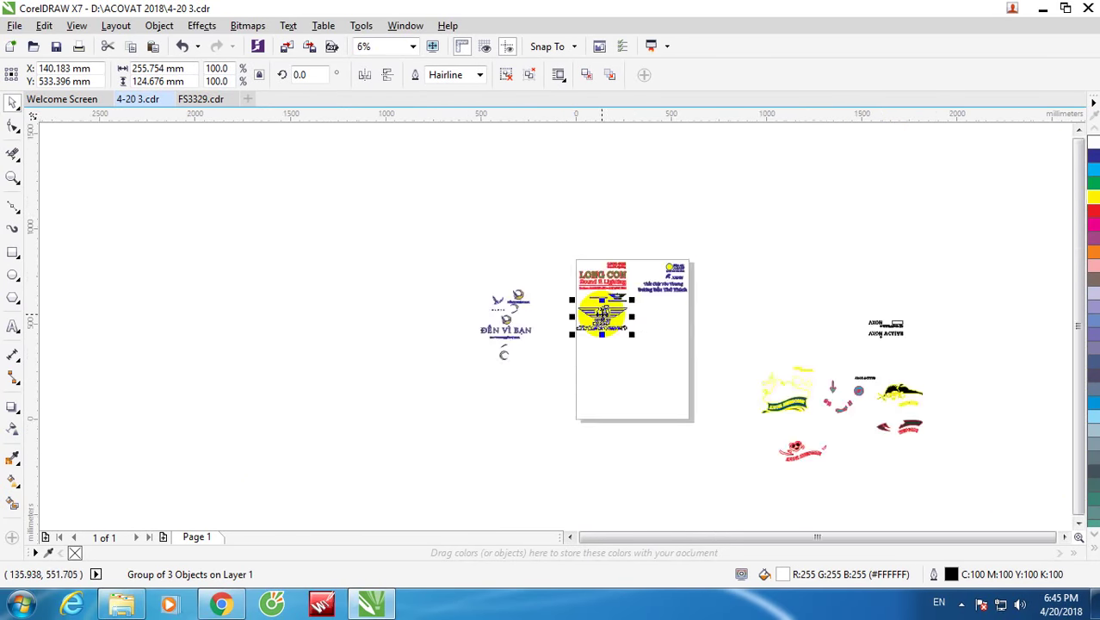
# Step: Move the yellow-outlined AXON AWESOME layer from beside the page onto the page's lower right area
pyautogui.click(613, 351)
pyautogui.scroll(1, 520, 314)
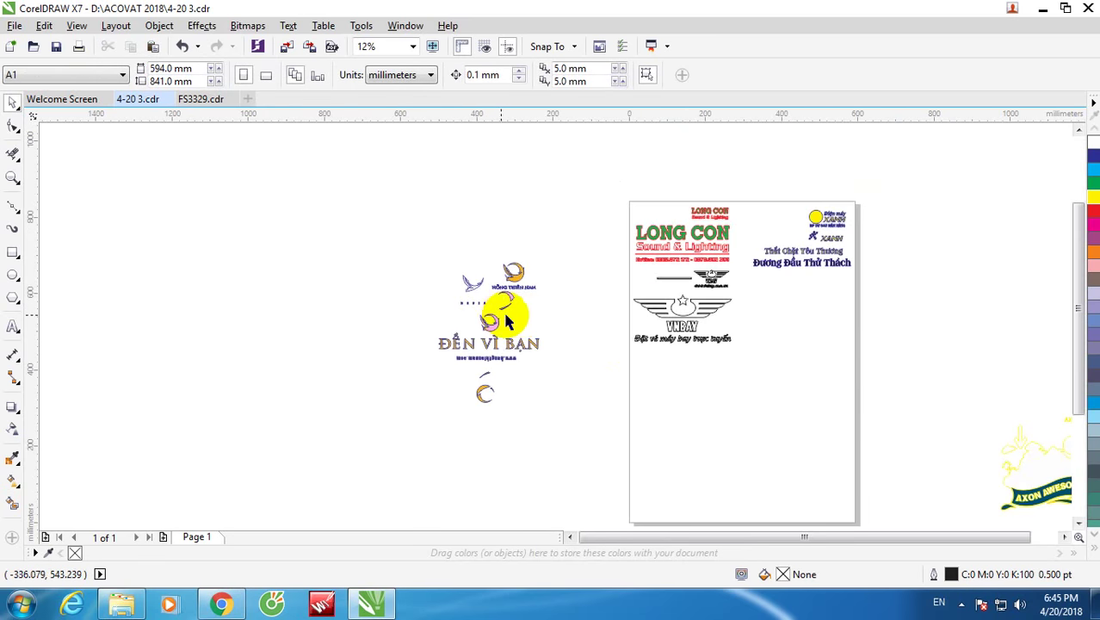
pyautogui.scroll(-1, 560, 326)
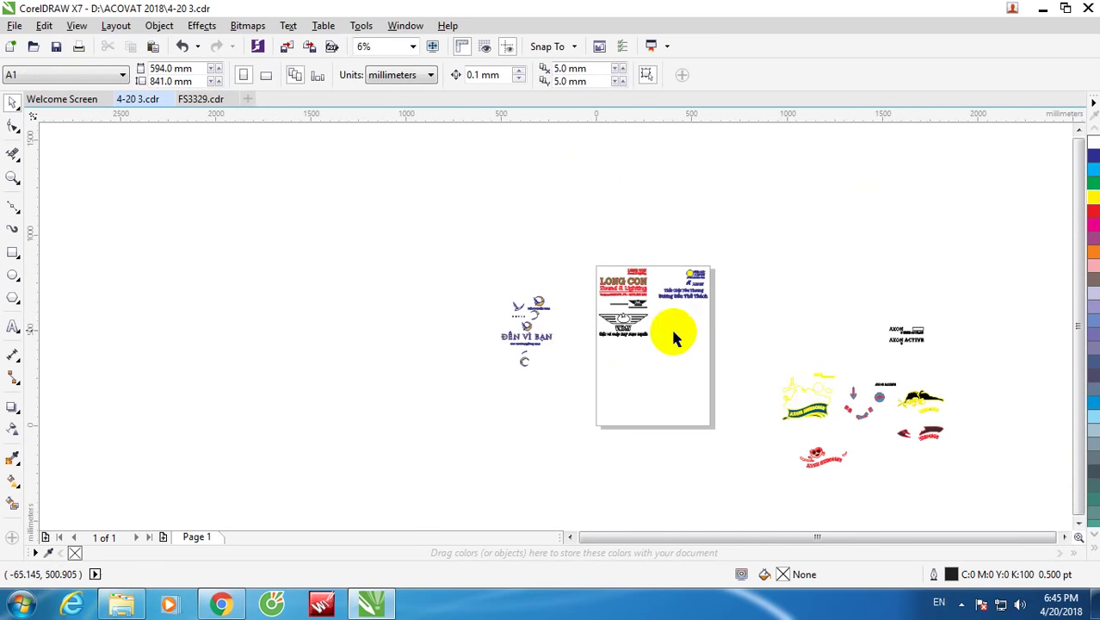
pyautogui.click(910, 332)
pyautogui.scroll(1, 903, 332)
pyautogui.click(716, 300)
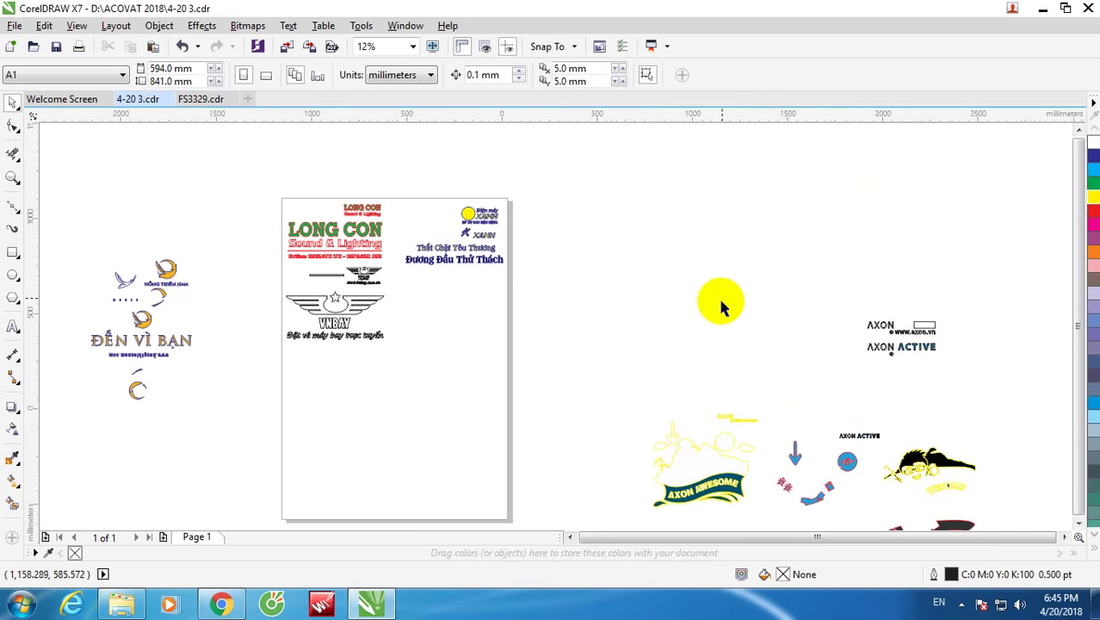
pyautogui.scroll(-2, 619, 307)
pyautogui.scroll(2, 516, 274)
pyautogui.moveTo(1007, 460); pyautogui.dragTo(736, 405)
pyautogui.scroll(-1, 740, 411)
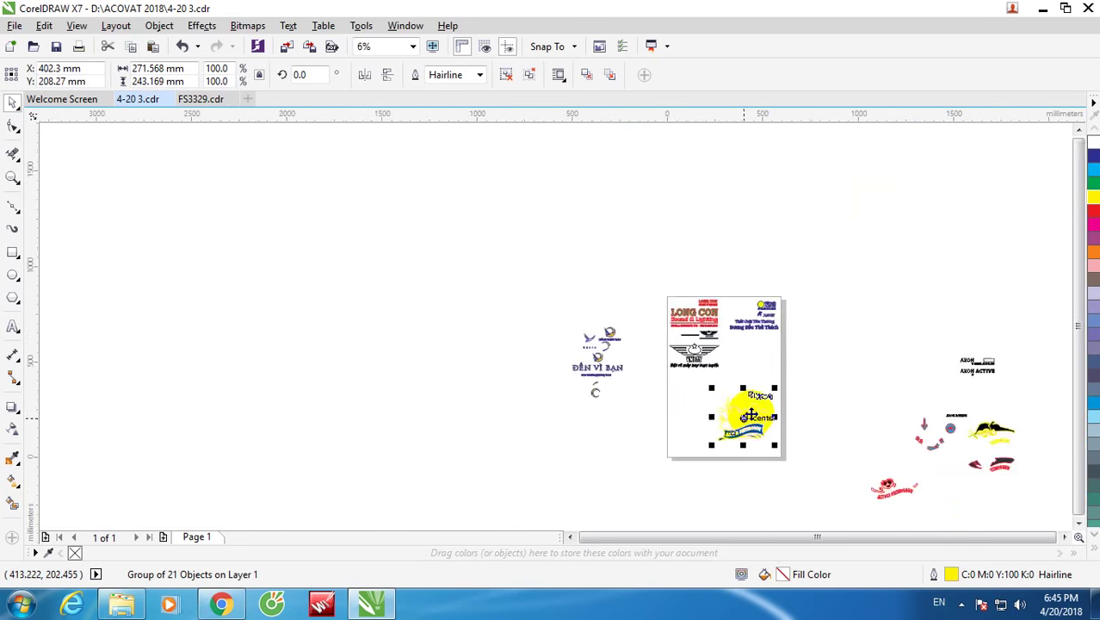
pyautogui.click(725, 379)
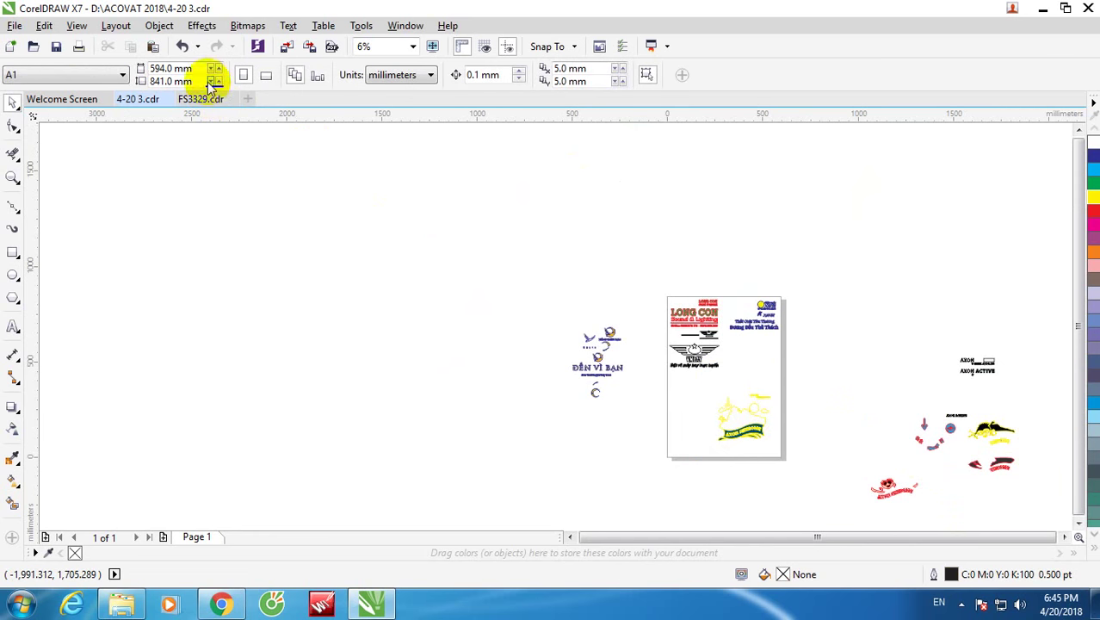
# Step: Set the page height to 1200 mm
pyautogui.moveTo(204, 81); pyautogui.dragTo(100, 79)
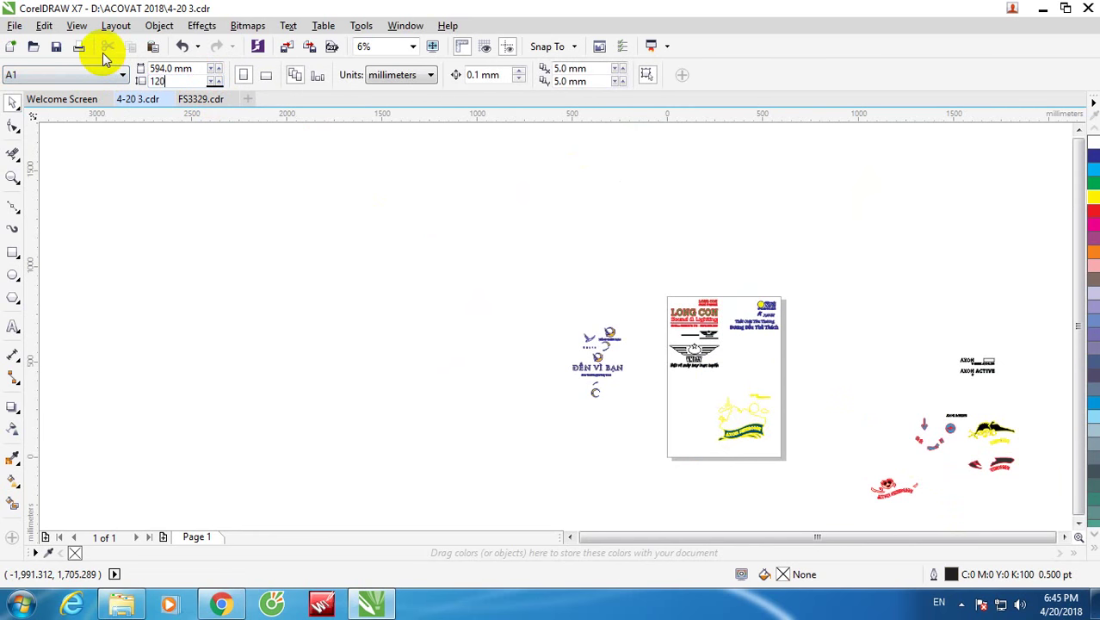
pyautogui.press('Return')
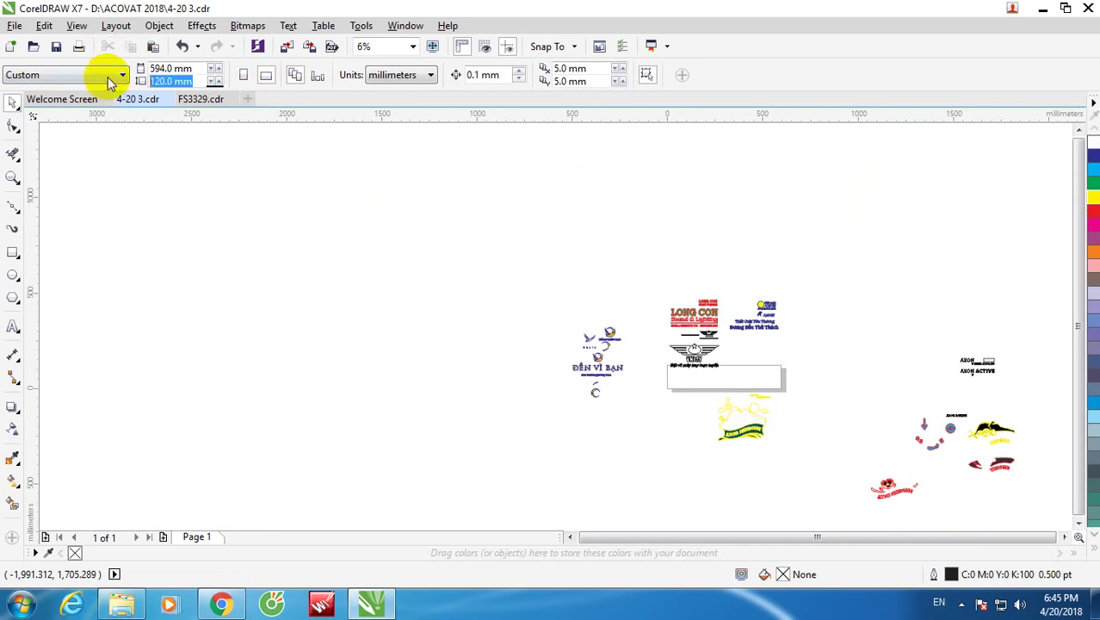
pyautogui.press('Return')
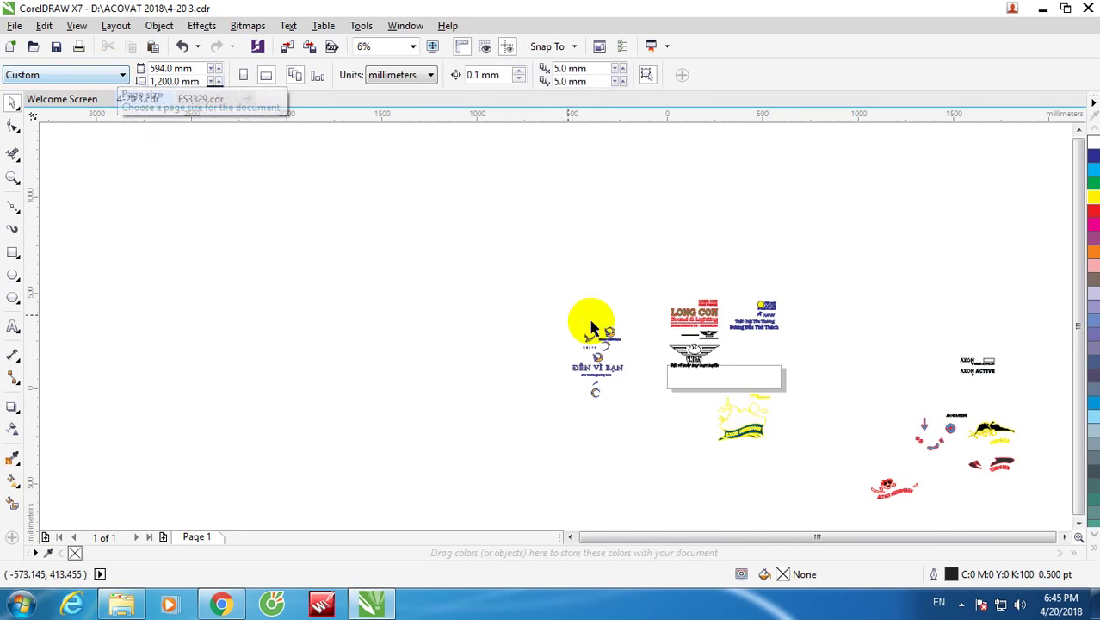
# Step: Move the LONG CON, Điện máy XANH and VNBAY artwork together up to the top of the enlarged page
pyautogui.moveTo(829, 387); pyautogui.dragTo(661, 263)
pyautogui.scroll(3, 696, 282)
pyautogui.moveTo(722, 299); pyautogui.dragTo(725, 177)
pyautogui.scroll(-2, 654, 258)
pyautogui.click(509, 254)
pyautogui.scroll(-1, 516, 297)
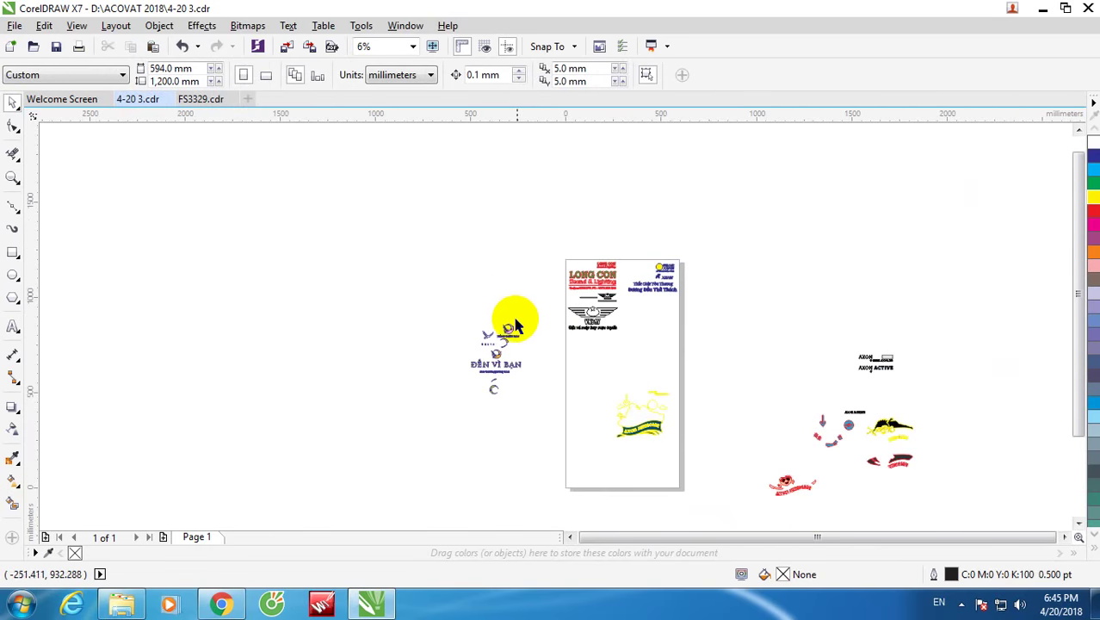
# Step: Move all the HỒNG THIÊN NAM and ĐẾN VÌ BẠN artwork from the page's left side to its right edge
pyautogui.scroll(1, 508, 327)
pyautogui.click(508, 331)
pyautogui.moveTo(400, 282); pyautogui.dragTo(574, 481)
pyautogui.moveTo(502, 422); pyautogui.dragTo(897, 362)
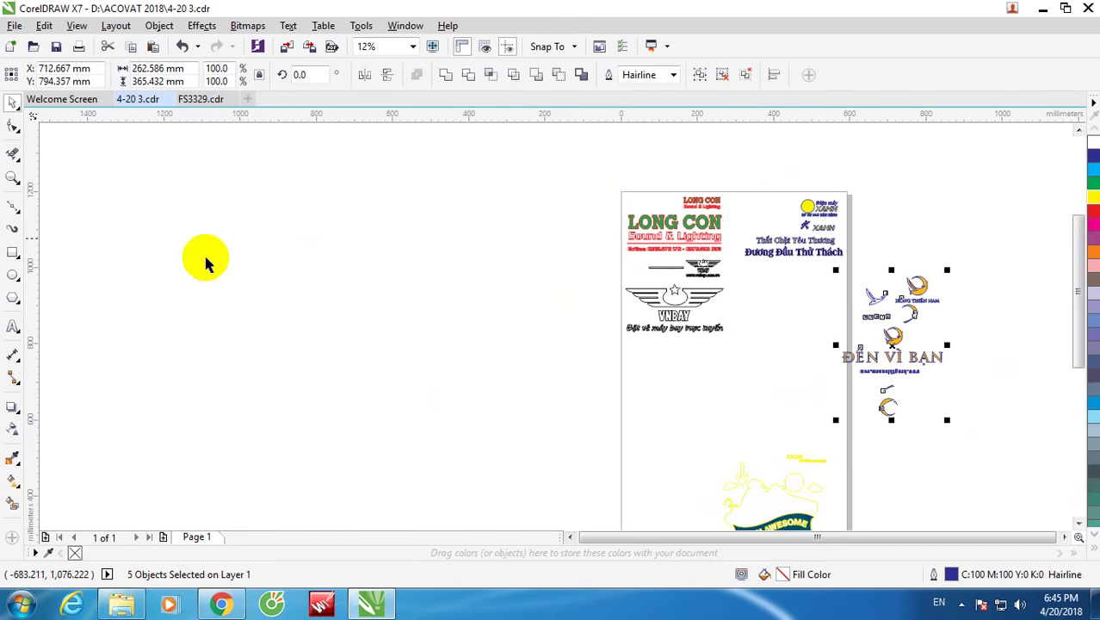
# Step: Draw an upright rectangle left of the page and move it against the page's left edge, level with the top
pyautogui.click(12, 252)
pyautogui.moveTo(459, 178); pyautogui.dragTo(585, 360)
pyautogui.click(12, 103)
pyautogui.click(473, 252)
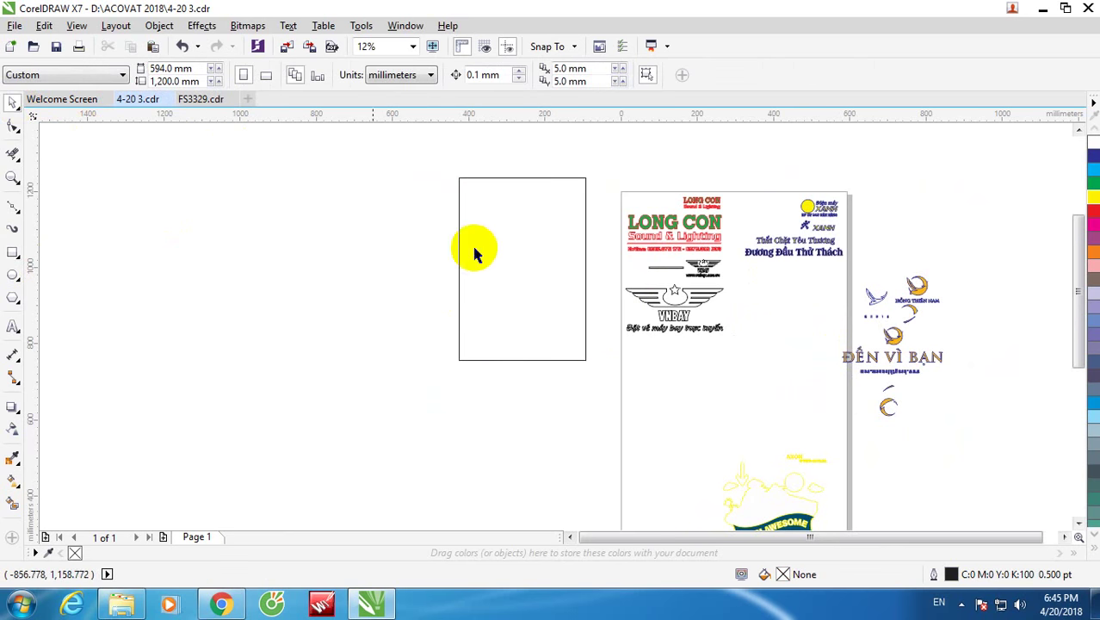
pyautogui.moveTo(513, 244); pyautogui.dragTo(551, 255)
pyautogui.click(452, 228)
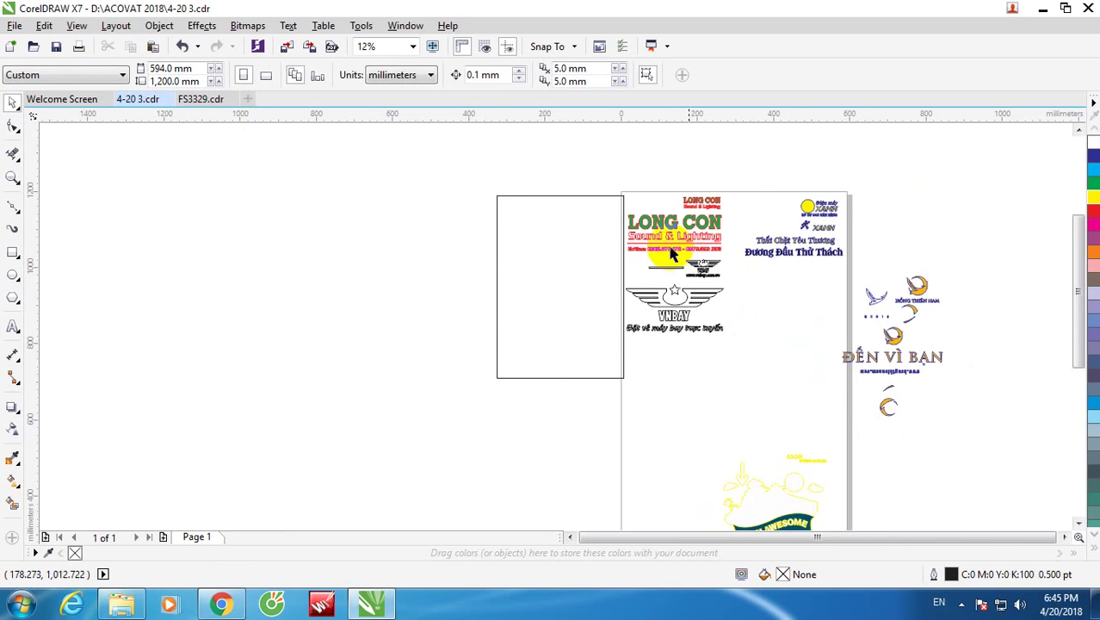
# Step: Move the yellow-outlined AXON AWESOME layer to the page's left side, a little below the VNBAY logo
pyautogui.scroll(-2, 704, 308)
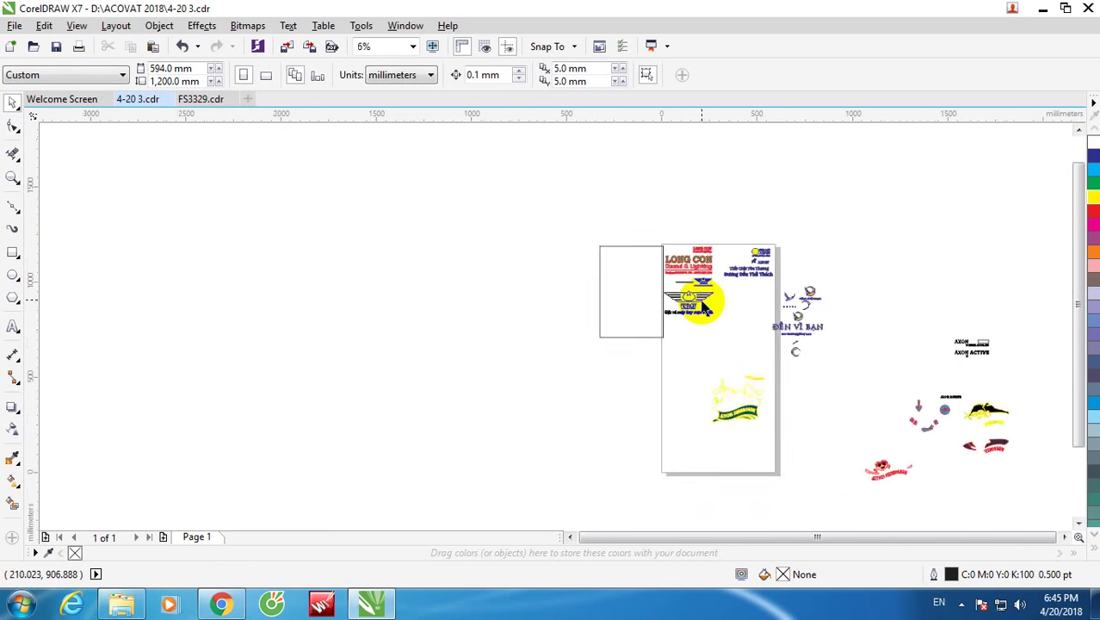
pyautogui.click(748, 405)
pyautogui.scroll(2, 748, 391)
pyautogui.moveTo(741, 389); pyautogui.dragTo(633, 332)
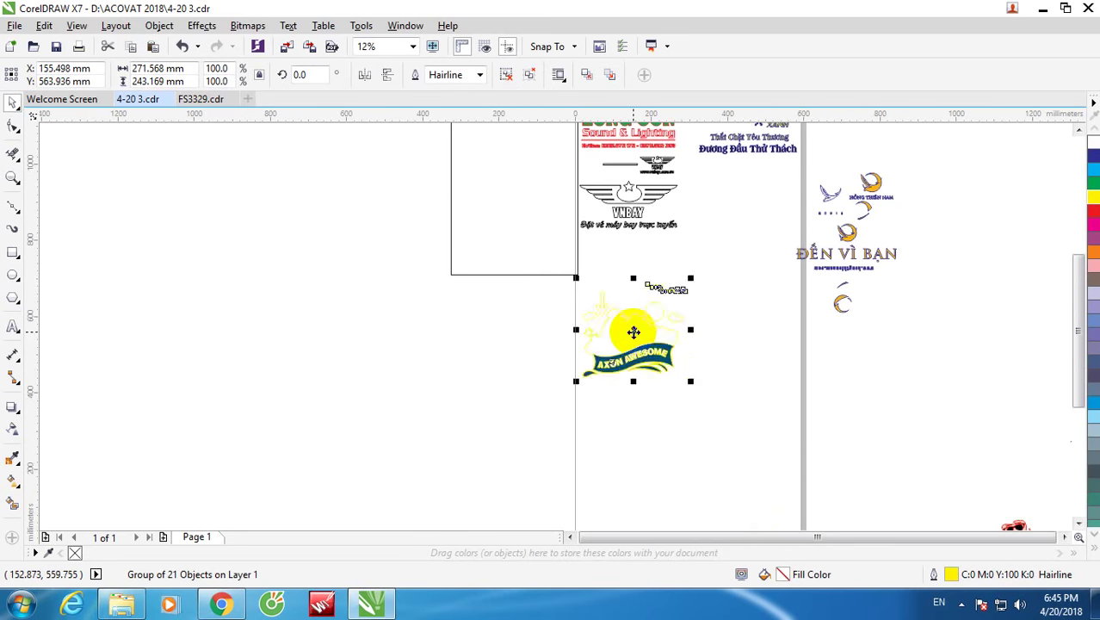
# Step: Move the blue layer with the arrow, round badge and AXON ACTIVE text onto the page, right of the yellow-outlined layer
pyautogui.scroll(-2, 634, 332)
pyautogui.click(908, 386)
pyautogui.click(928, 373)
pyautogui.scroll(2, 931, 378)
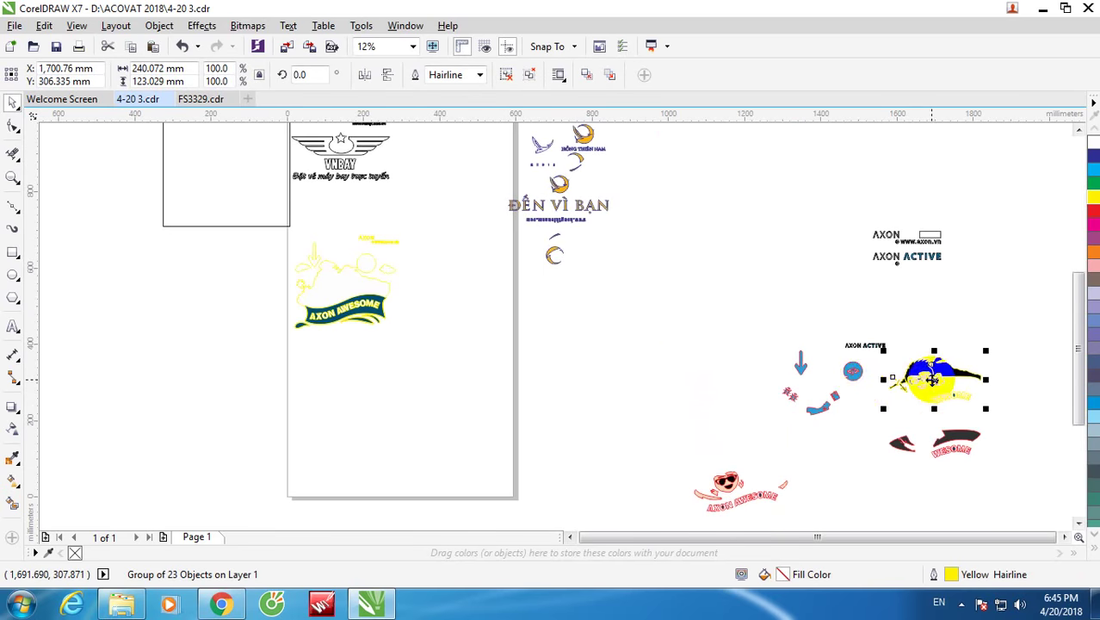
pyautogui.click(857, 373)
pyautogui.moveTo(857, 374); pyautogui.dragTo(470, 275)
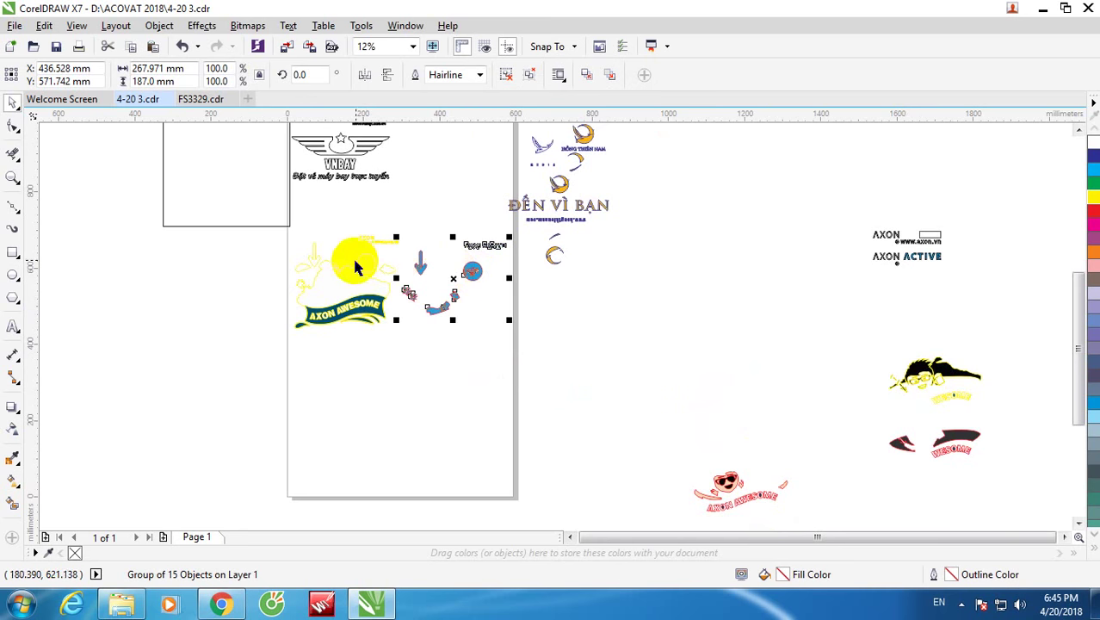
# Step: Move the red AXON AWESOME face layer onto the page, directly below the yellow-outlined banner
pyautogui.scroll(-4, 564, 297)
pyautogui.click(556, 294)
pyautogui.scroll(3, 419, 261)
pyautogui.scroll(-1, 791, 285)
pyautogui.scroll(-1, 649, 304)
pyautogui.scroll(2, 784, 384)
pyautogui.moveTo(831, 449); pyautogui.dragTo(446, 326)
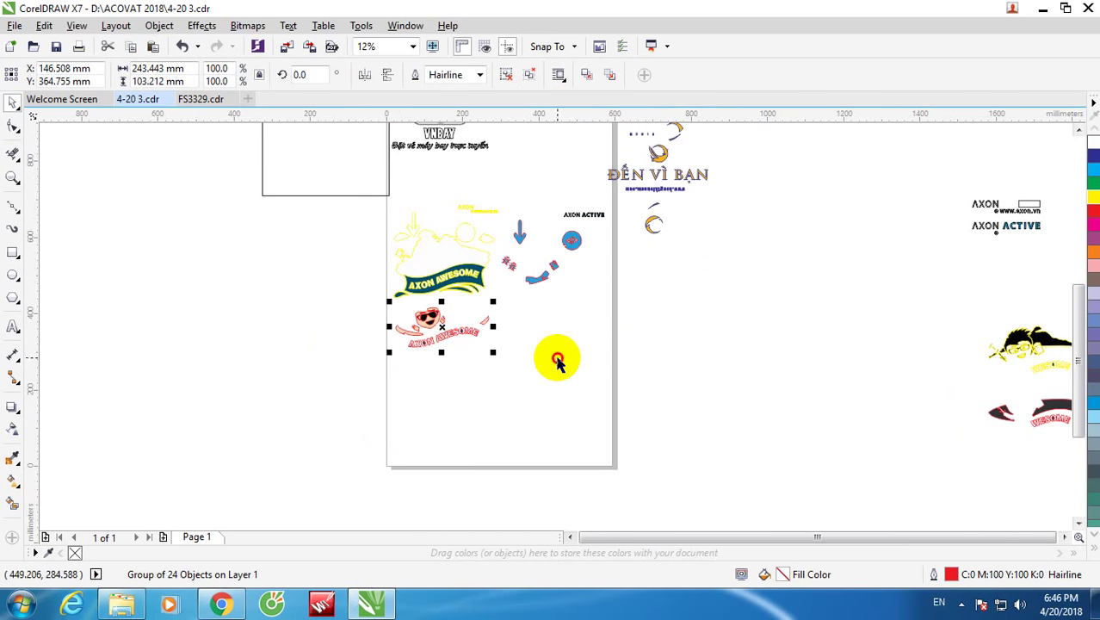
# Step: Move the black hair layer with yellow outlines onto the page, right of the red face layer and below the blue layer
pyautogui.press('Escape')
pyautogui.scroll(-2, 714, 380)
pyautogui.moveTo(861, 366); pyautogui.dragTo(653, 309)
pyautogui.scroll(6, 624, 344)
pyautogui.scroll(-3, 640, 330)
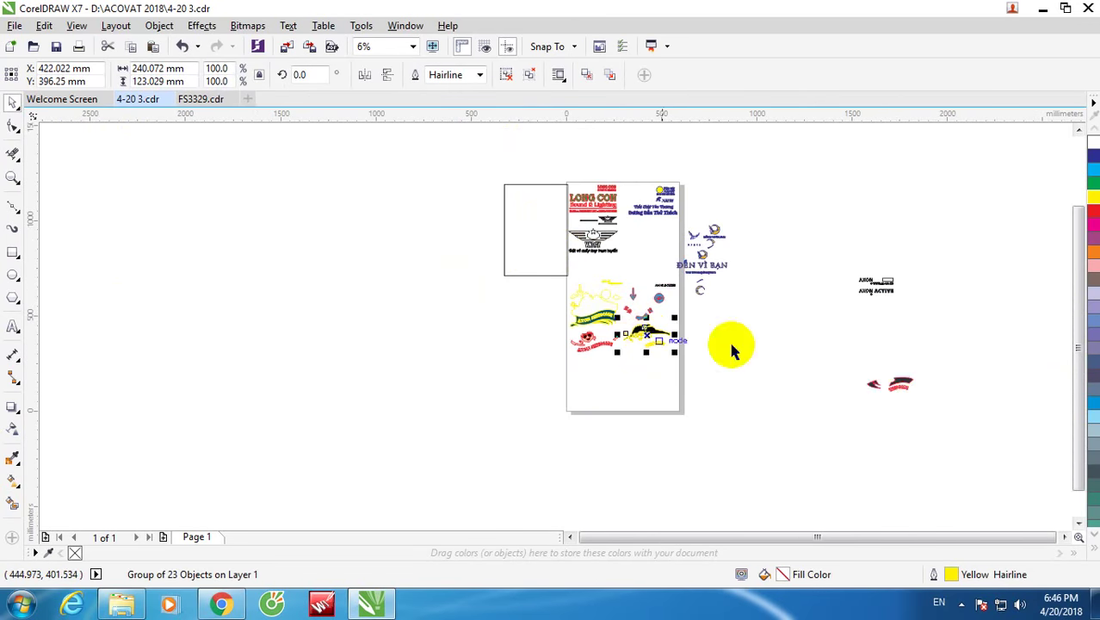
# Step: Move the dark layer with the red WESOME lettering onto the page, close under the red AXON AWESOME face layer
pyautogui.press('Escape')
pyautogui.click(899, 382)
pyautogui.moveTo(895, 383); pyautogui.dragTo(607, 368)
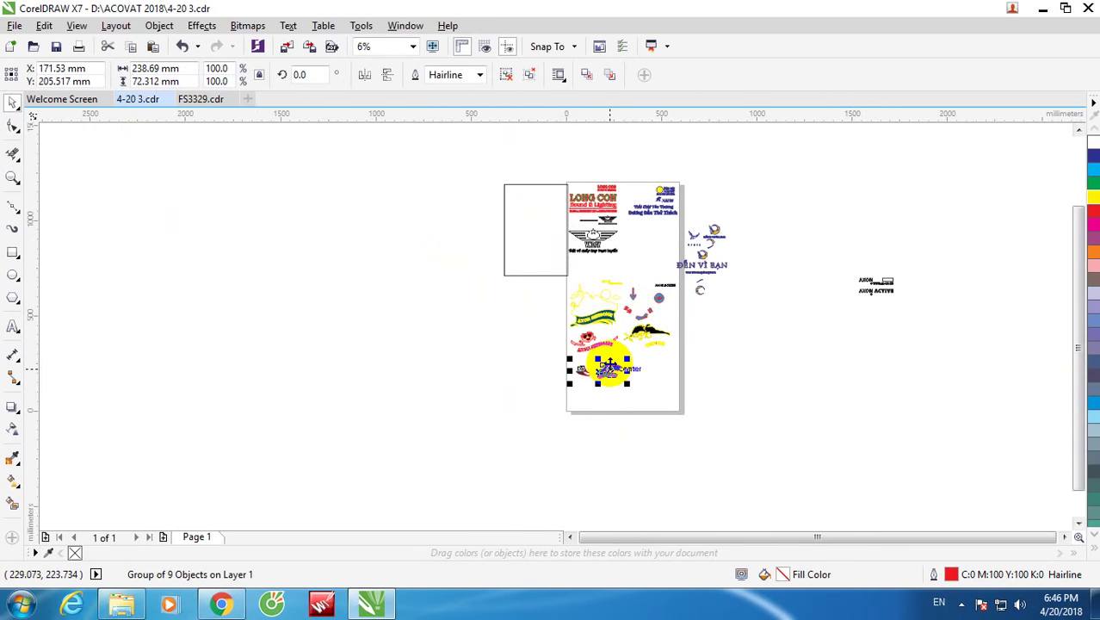
pyautogui.scroll(8, 607, 370)
pyautogui.scroll(-6, 607, 373)
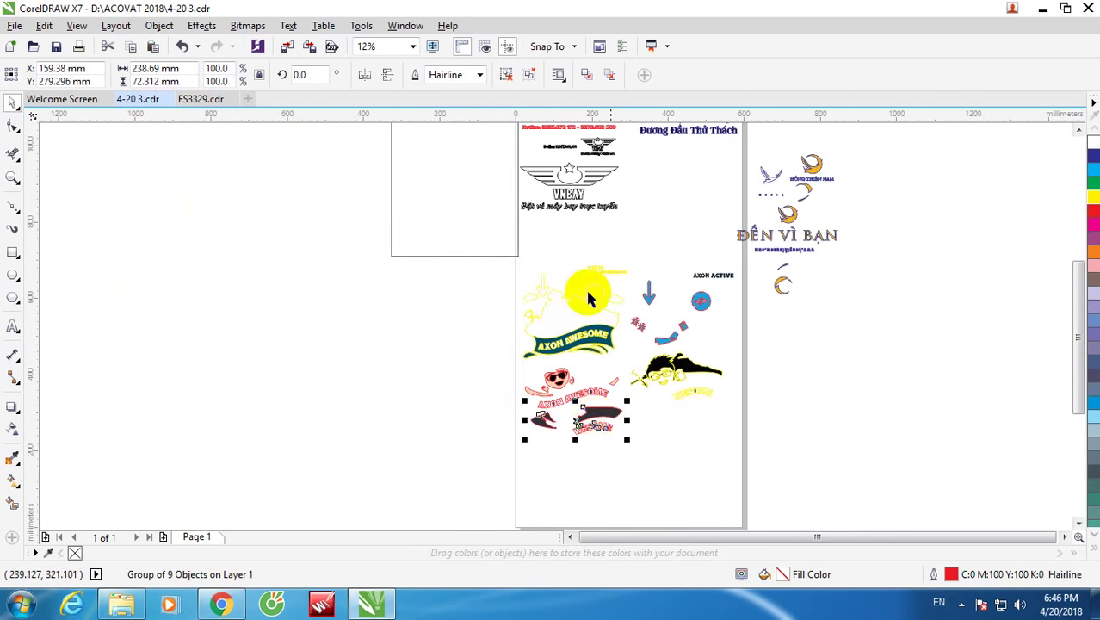
# Step: Switch to FS3329.cdr and examine the T-shirt mockup's front artwork and the print notes below it
pyautogui.click(201, 98)
pyautogui.click(487, 211)
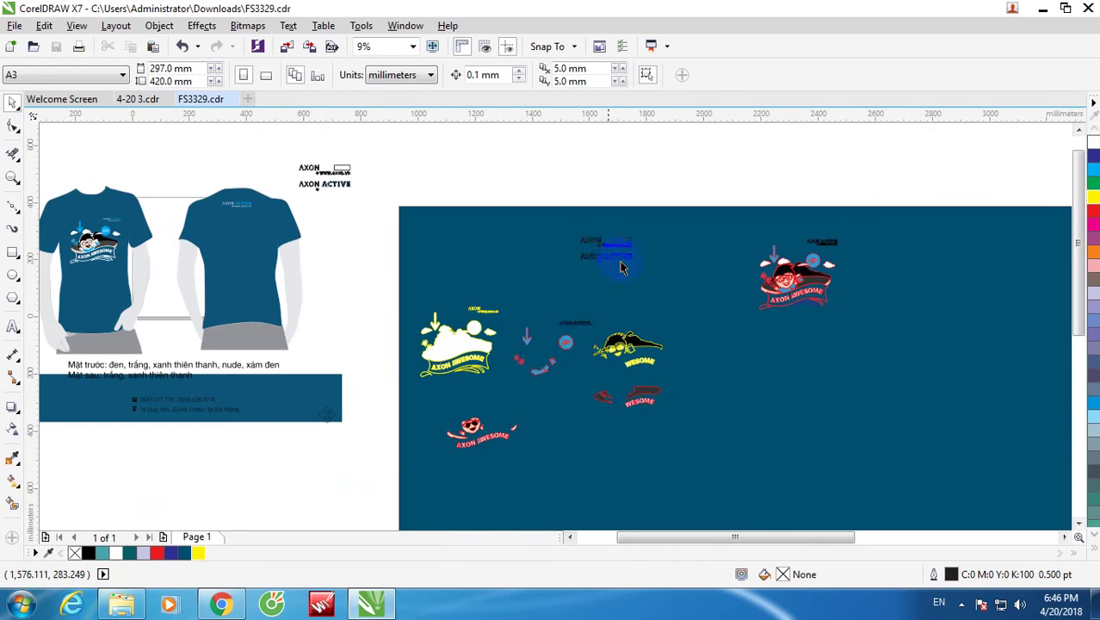
pyautogui.scroll(-2, 392, 265)
pyautogui.scroll(4, 325, 238)
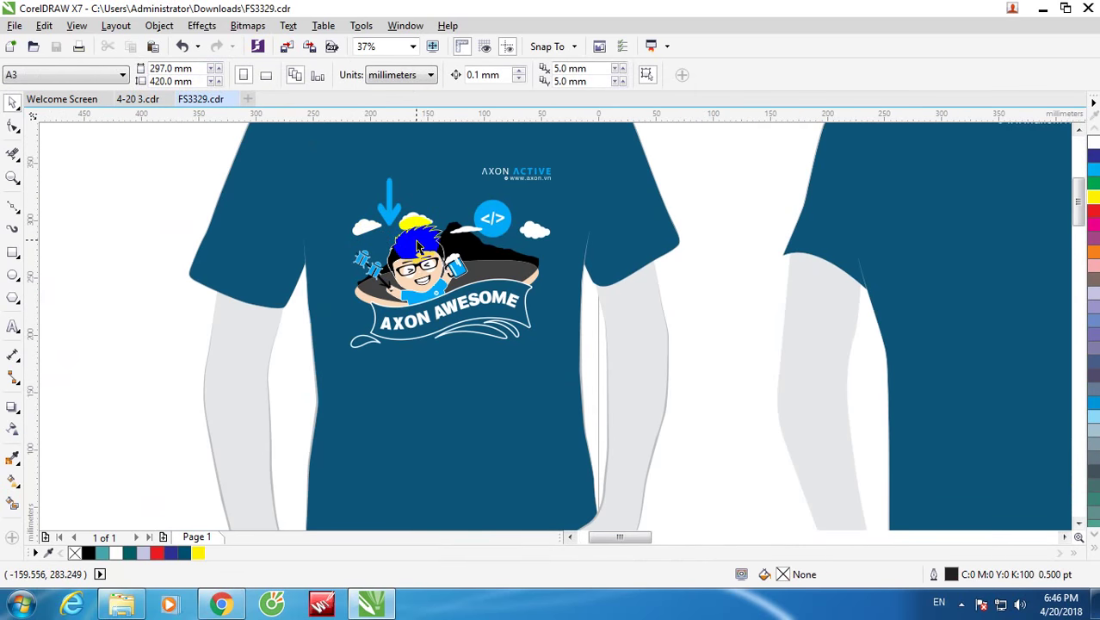
pyautogui.scroll(2, 417, 246)
pyautogui.scroll(-3, 424, 228)
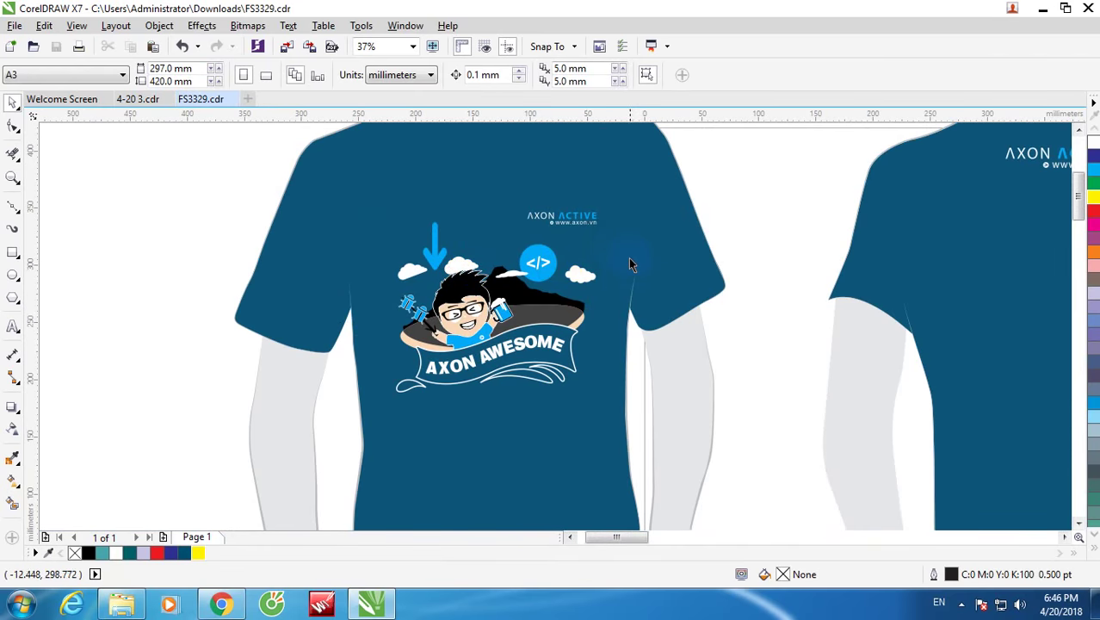
pyautogui.scroll(-5, 629, 264)
pyautogui.scroll(4, 658, 351)
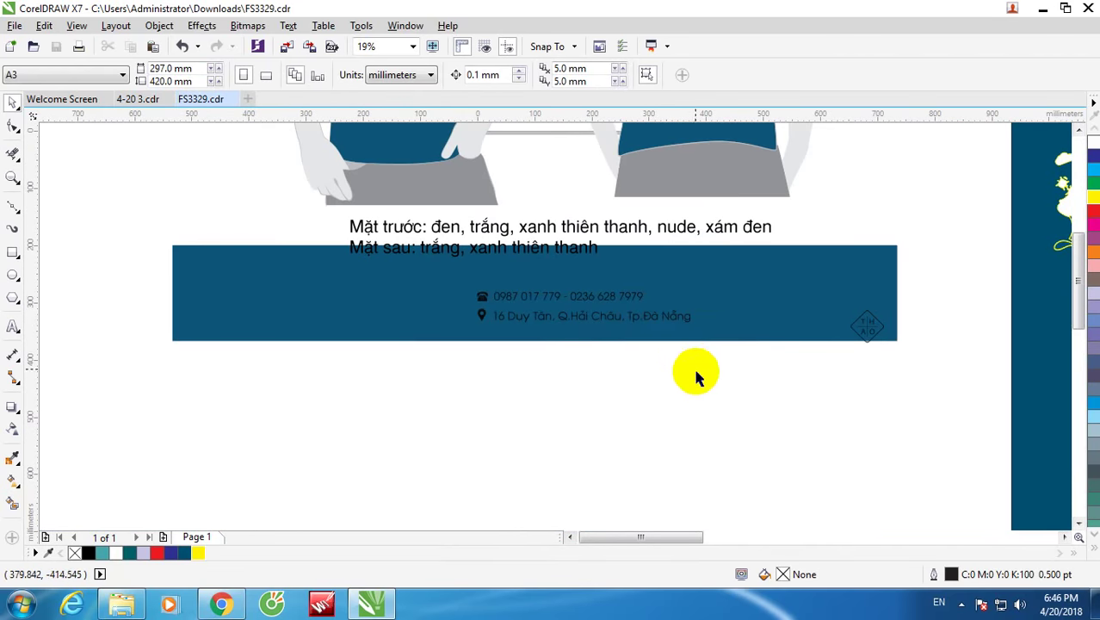
pyautogui.scroll(-5, 696, 375)
pyautogui.click(699, 247)
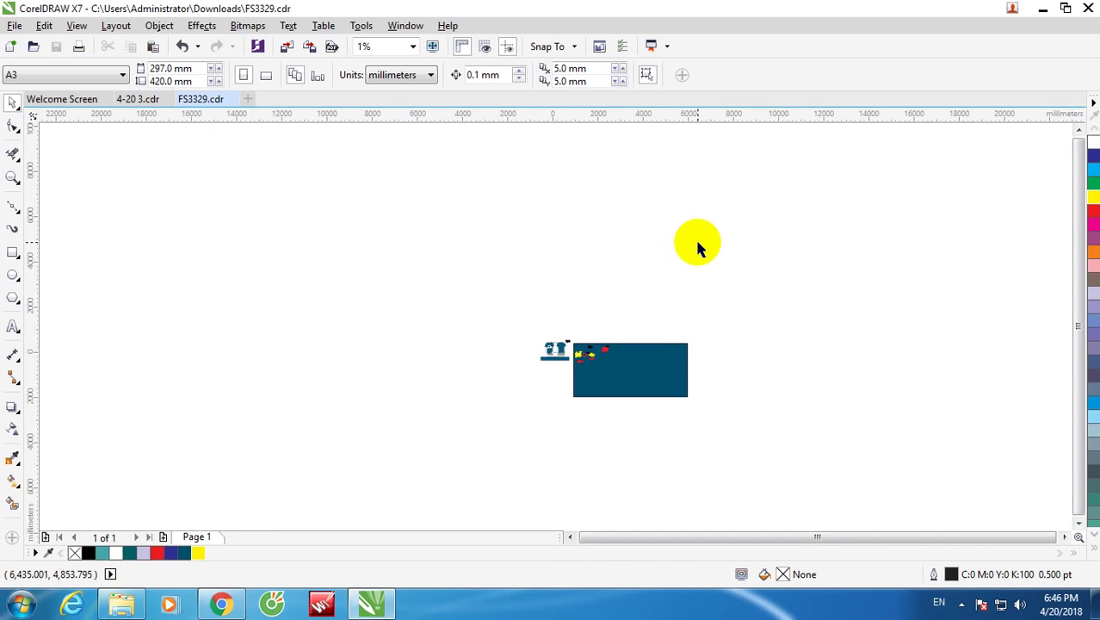
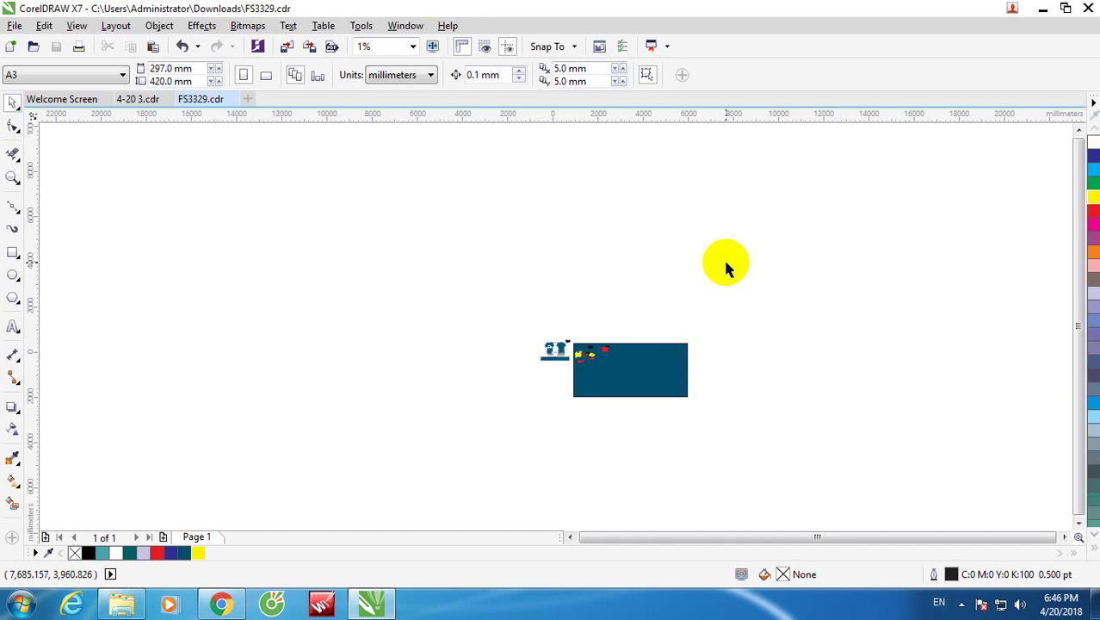
# Step: Return to 4-20 3.cdr and move the empty rectangle slightly left, clear of the page edge
pyautogui.click(124, 99)
pyautogui.click(783, 397)
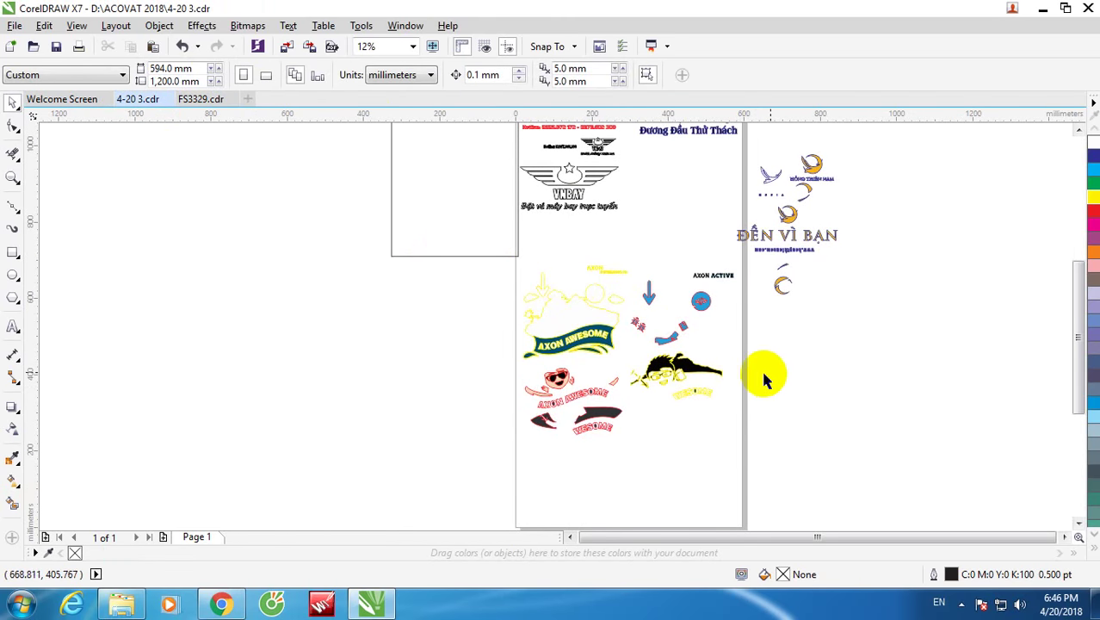
pyautogui.scroll(2, 614, 401)
pyautogui.scroll(-2, 525, 452)
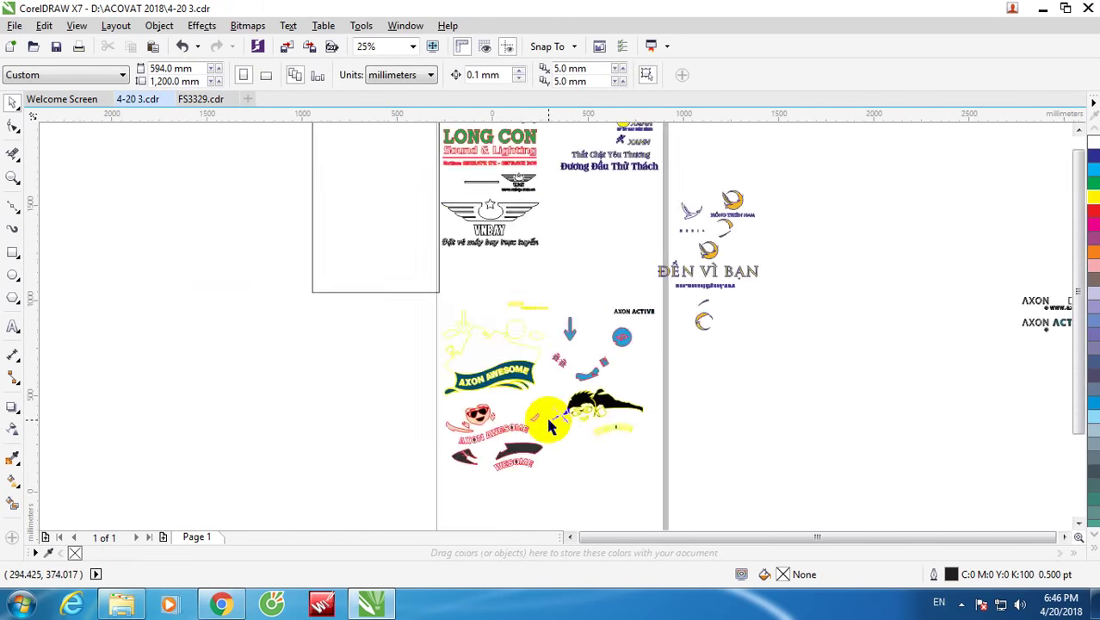
pyautogui.scroll(1, 546, 414)
pyautogui.scroll(-1, 552, 434)
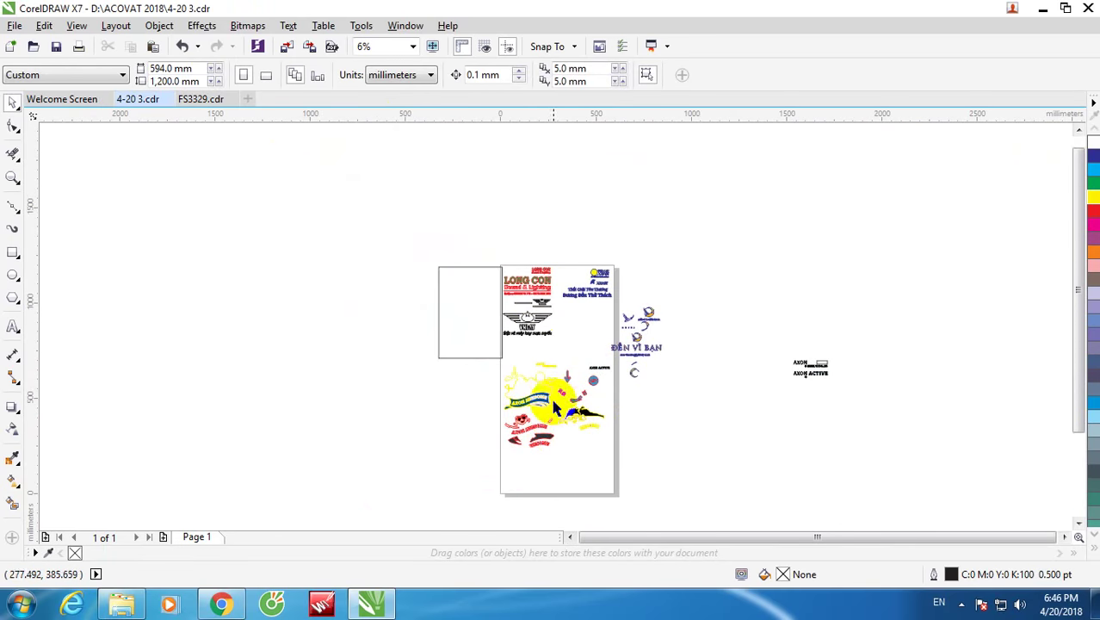
pyautogui.scroll(1, 534, 392)
pyautogui.click(534, 398)
pyautogui.moveTo(406, 265); pyautogui.dragTo(377, 263)
pyautogui.click(467, 315)
pyautogui.click(520, 383)
pyautogui.click(783, 394)
pyautogui.click(654, 372)
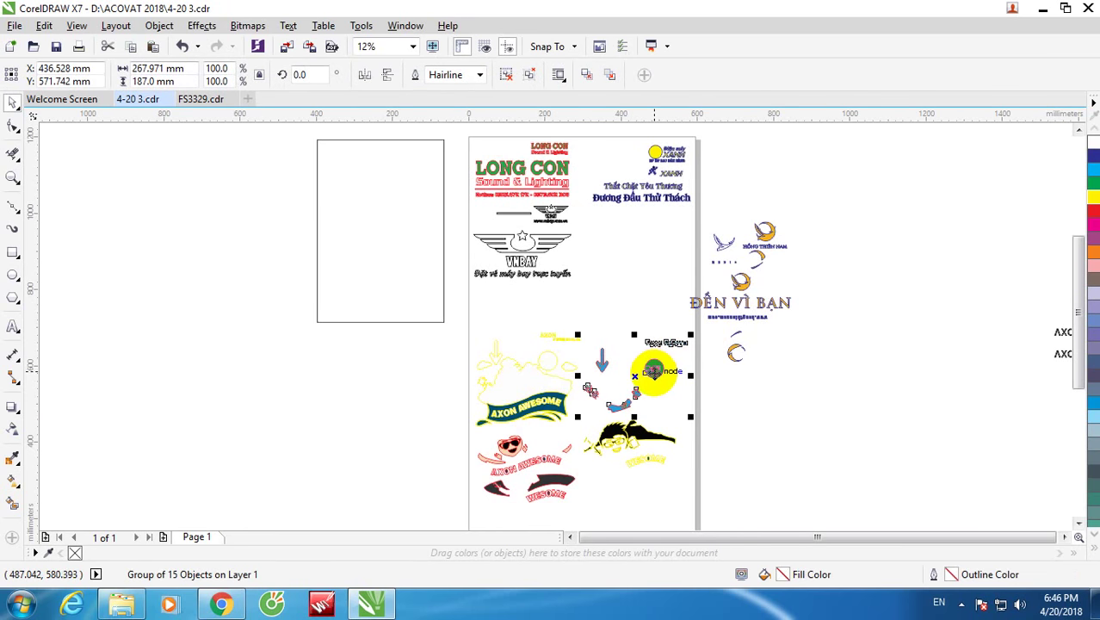
pyautogui.click(727, 392)
pyautogui.scroll(-2, 723, 310)
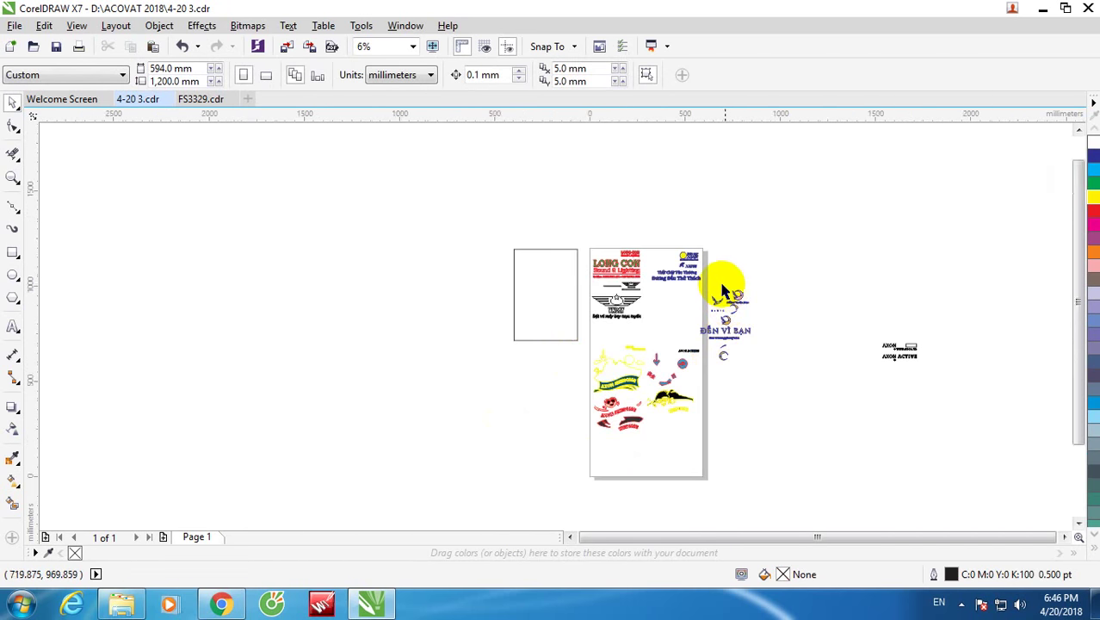
# Step: Move the HỒNG THIÊN NAM logo with its bird and MEDIA pieces onto the page, directly below "Đương Đầu Thử Thách"
pyautogui.scroll(3, 758, 301)
pyautogui.click(792, 340)
pyautogui.moveTo(646, 293); pyautogui.dragTo(886, 415)
pyautogui.moveTo(788, 347); pyautogui.dragTo(597, 317)
pyautogui.click(717, 363)
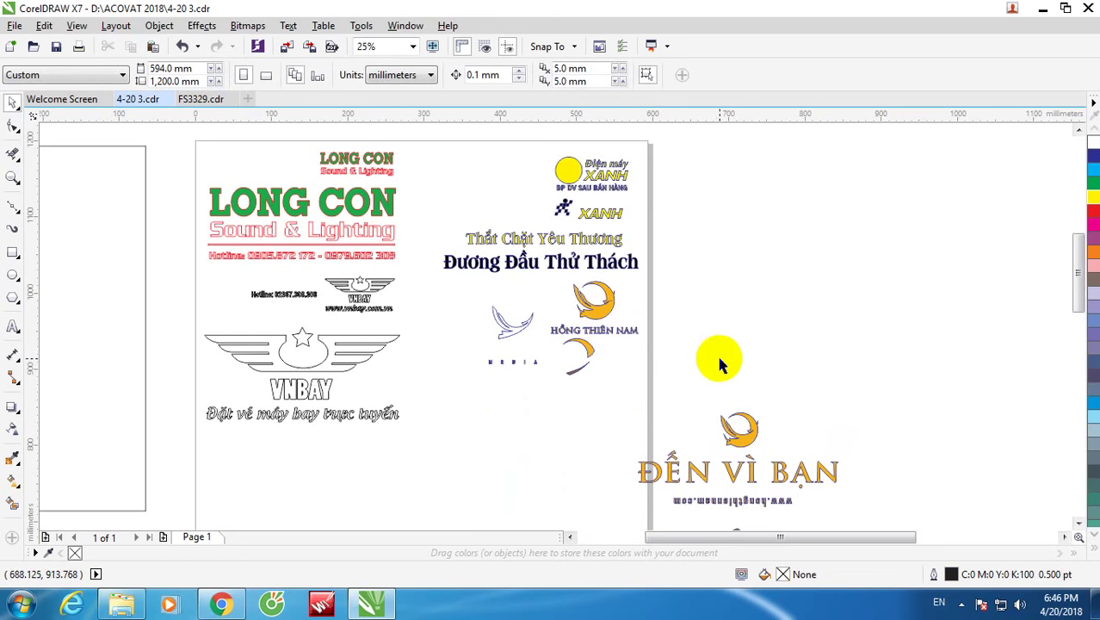
# Step: Move the ĐẾN VÌ BẠN bird logo onto the page below the HỒNG THIÊN NAM pieces and rotate it to 180°
pyautogui.moveTo(734, 439); pyautogui.dragTo(539, 410)
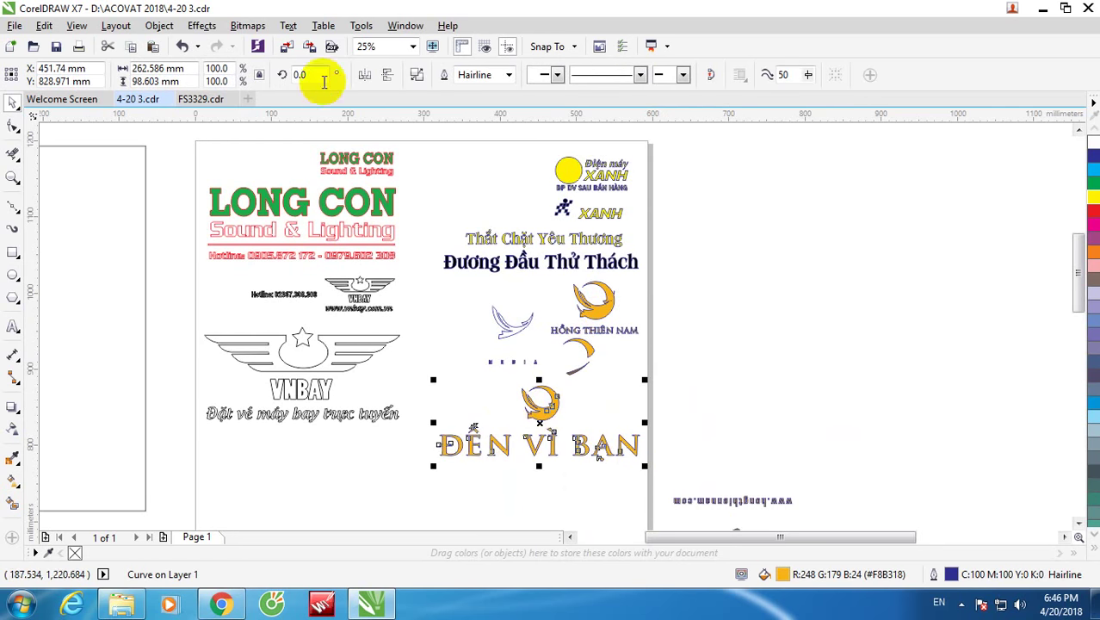
pyautogui.moveTo(315, 75); pyautogui.dragTo(250, 75)
pyautogui.write('18')
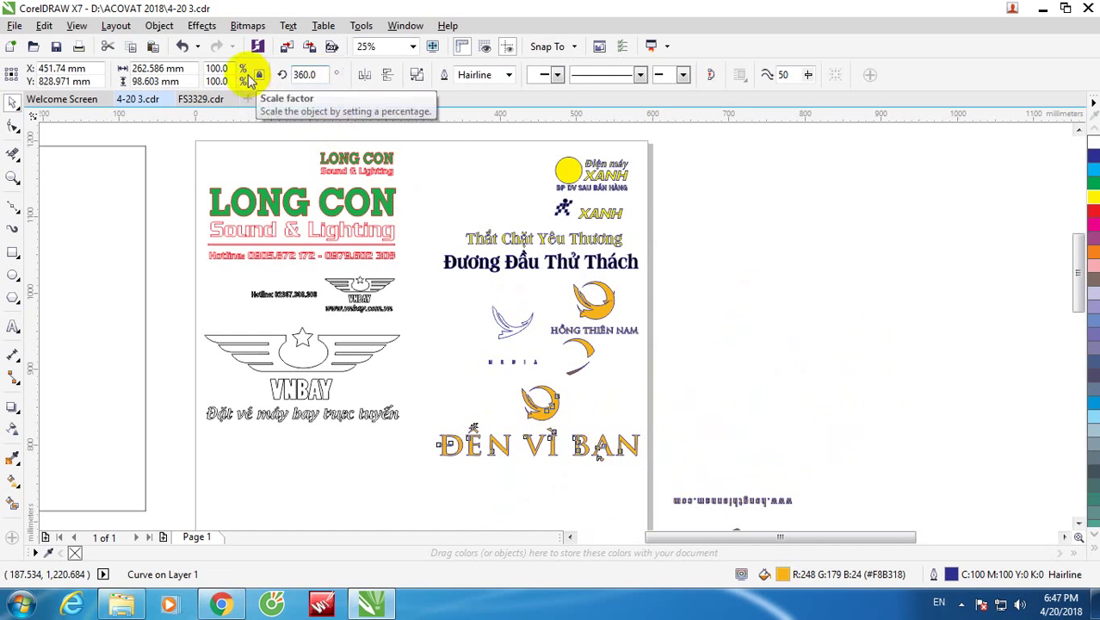
pyautogui.click(217, 68)
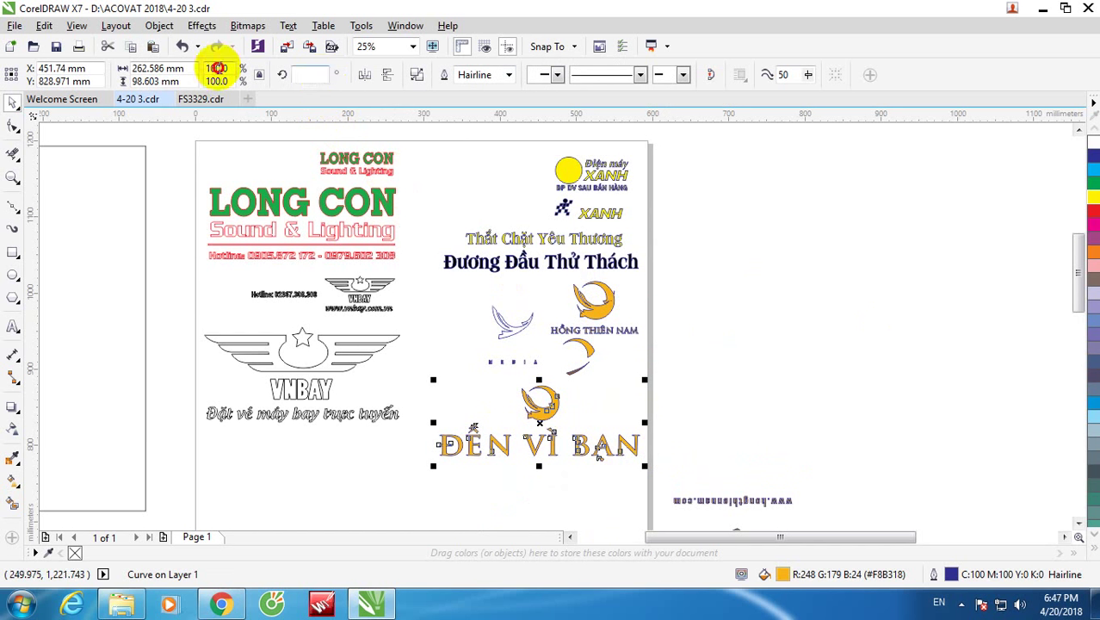
pyautogui.write('180')
pyautogui.press('Return')
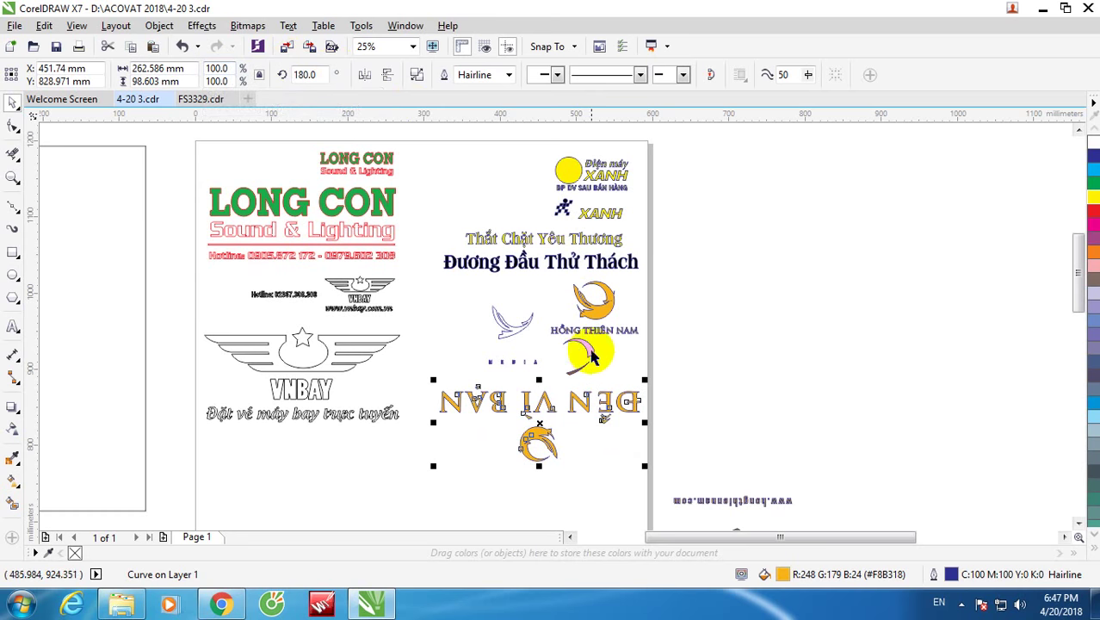
# Step: Shift the upside-down ĐẾN VÌ BẠN logo slightly up, closer to the HỒNG THIÊN NAM pieces
pyautogui.scroll(2, 542, 397)
pyautogui.moveTo(540, 397); pyautogui.dragTo(533, 385)
pyautogui.scroll(-4, 647, 396)
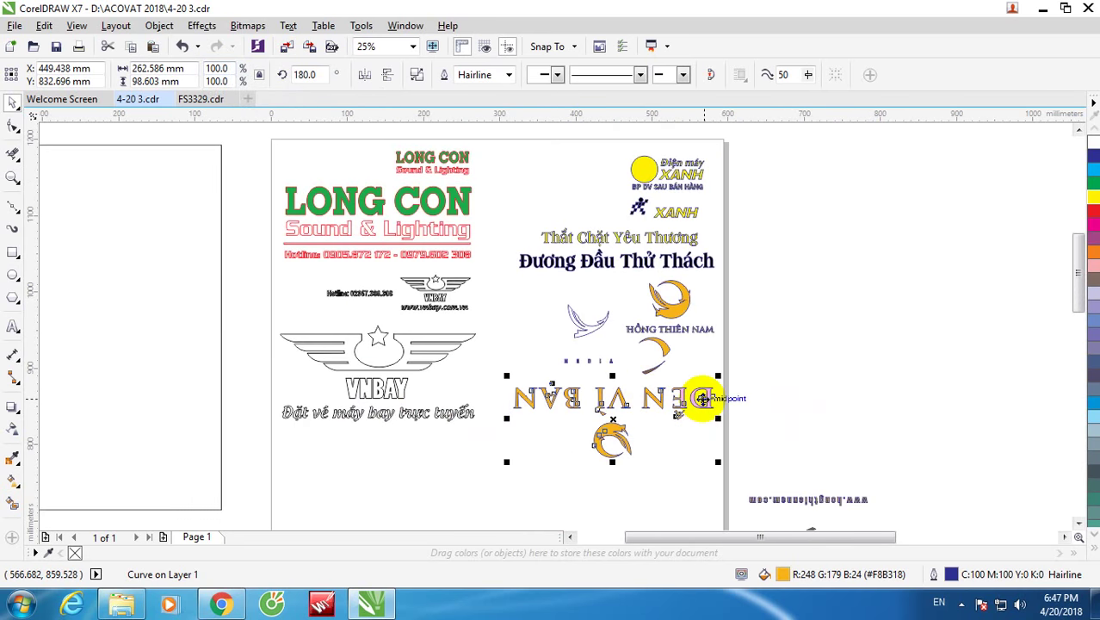
pyautogui.scroll(6, 702, 398)
pyautogui.scroll(-6, 615, 392)
pyautogui.click(768, 373)
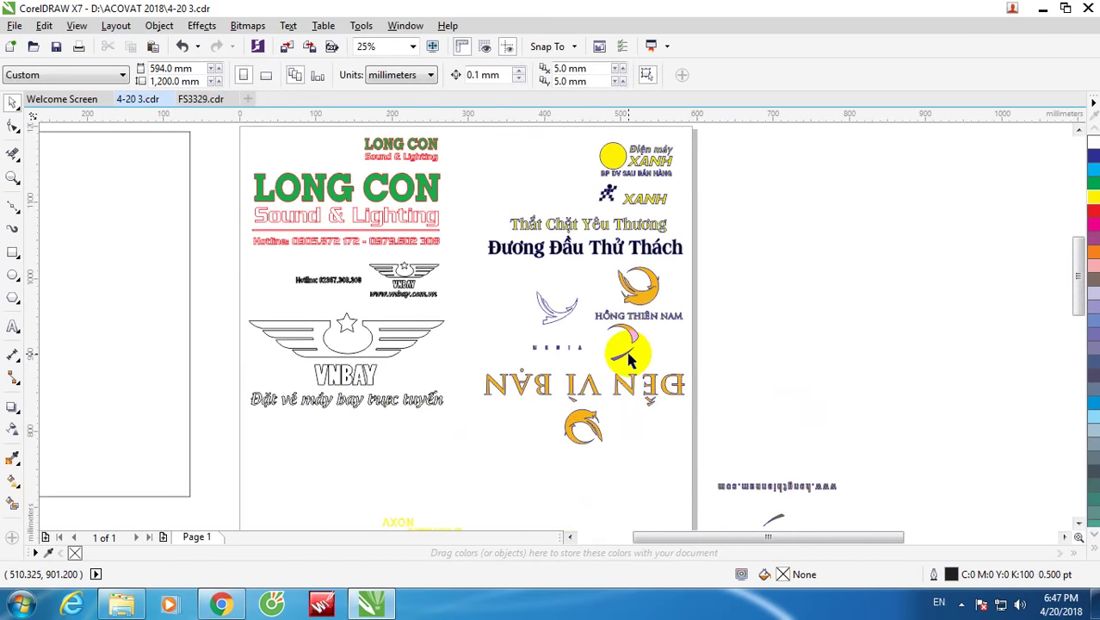
pyautogui.scroll(-2, 628, 360)
pyautogui.click(710, 415)
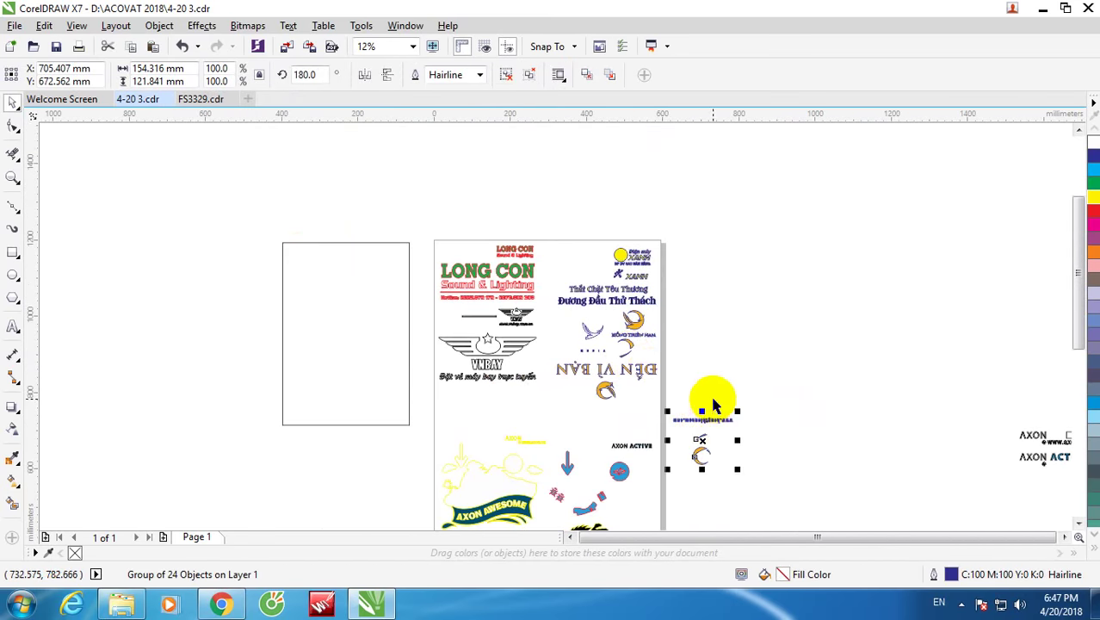
pyautogui.click(712, 405)
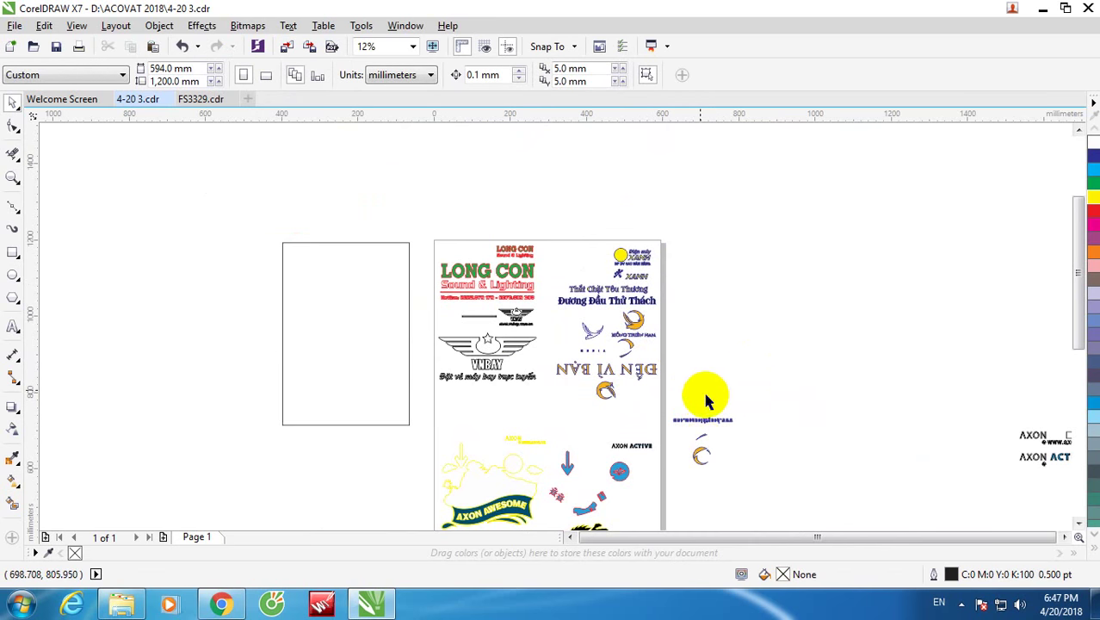
pyautogui.click(704, 456)
pyautogui.scroll(4, 705, 437)
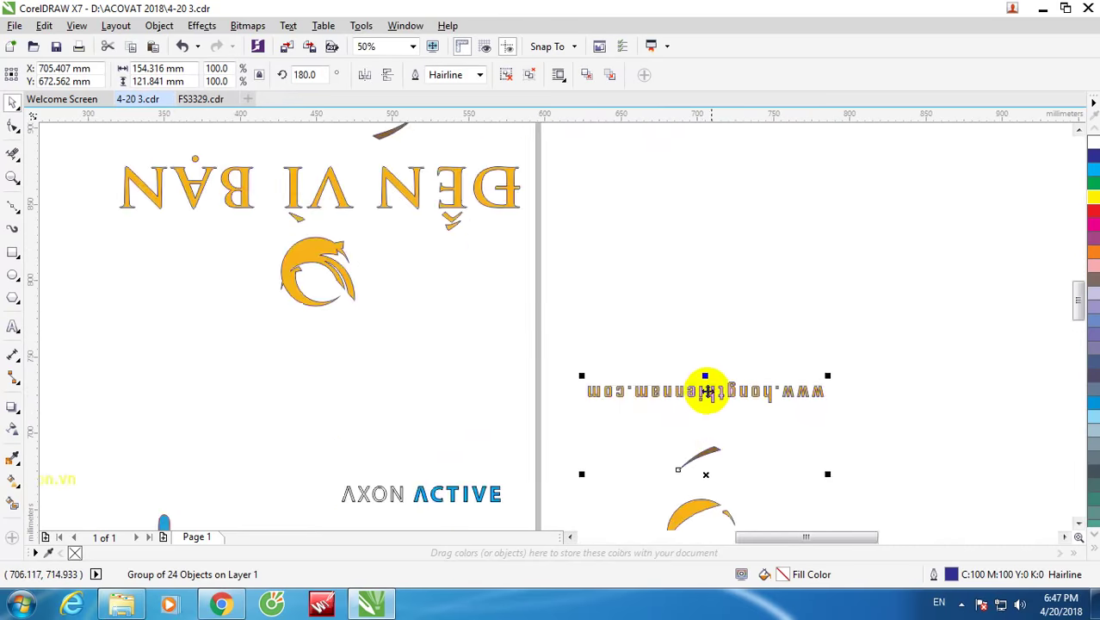
pyautogui.scroll(-4, 705, 388)
pyautogui.moveTo(545, 172); pyautogui.dragTo(717, 387)
pyautogui.click(697, 362)
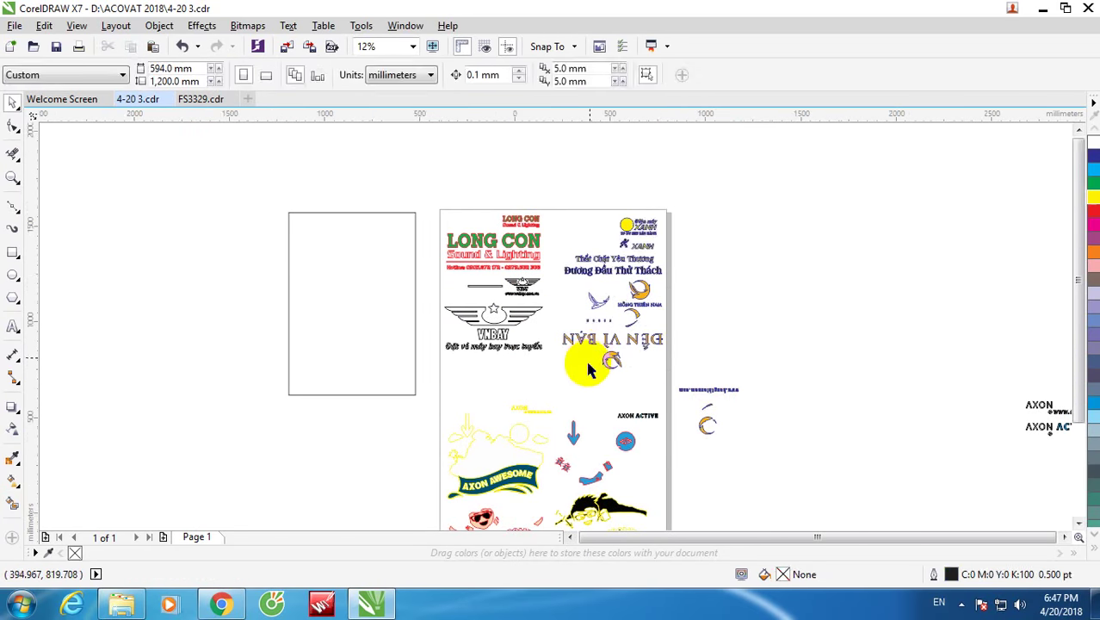
pyautogui.scroll(-2, 589, 363)
pyautogui.moveTo(800, 362); pyautogui.dragTo(894, 414)
pyautogui.moveTo(822, 389); pyautogui.dragTo(662, 406)
pyautogui.scroll(3, 594, 406)
# Step: Move the black-haired face layer and the blue arrow-and-badge layer further down the page to free space above them
pyautogui.click(573, 420)
pyautogui.scroll(-1, 590, 387)
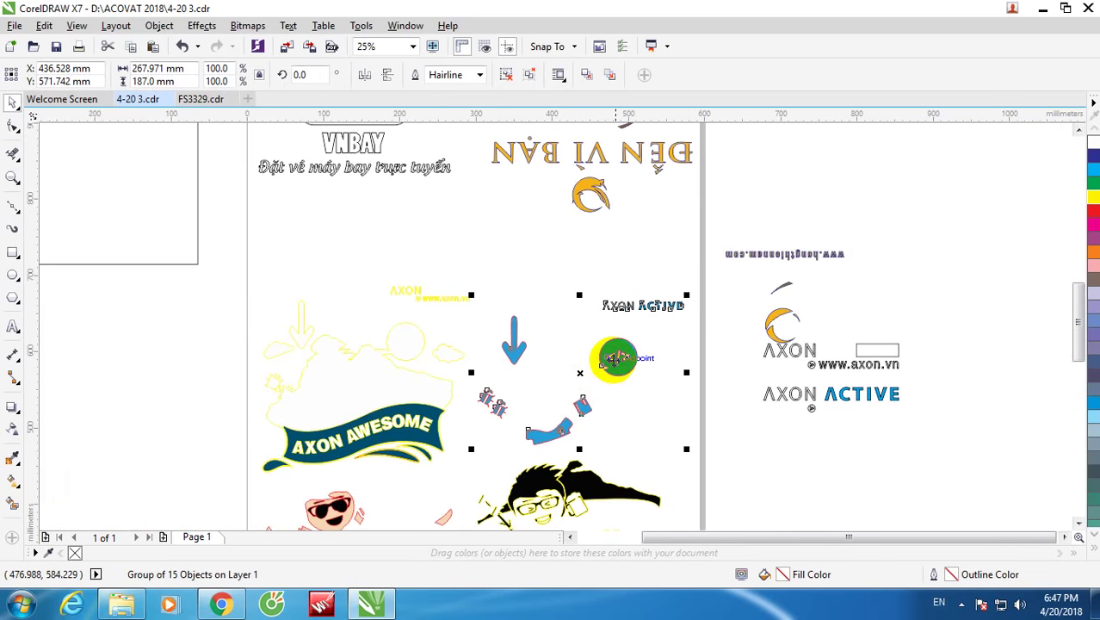
pyautogui.scroll(-1, 616, 349)
pyautogui.click(593, 433)
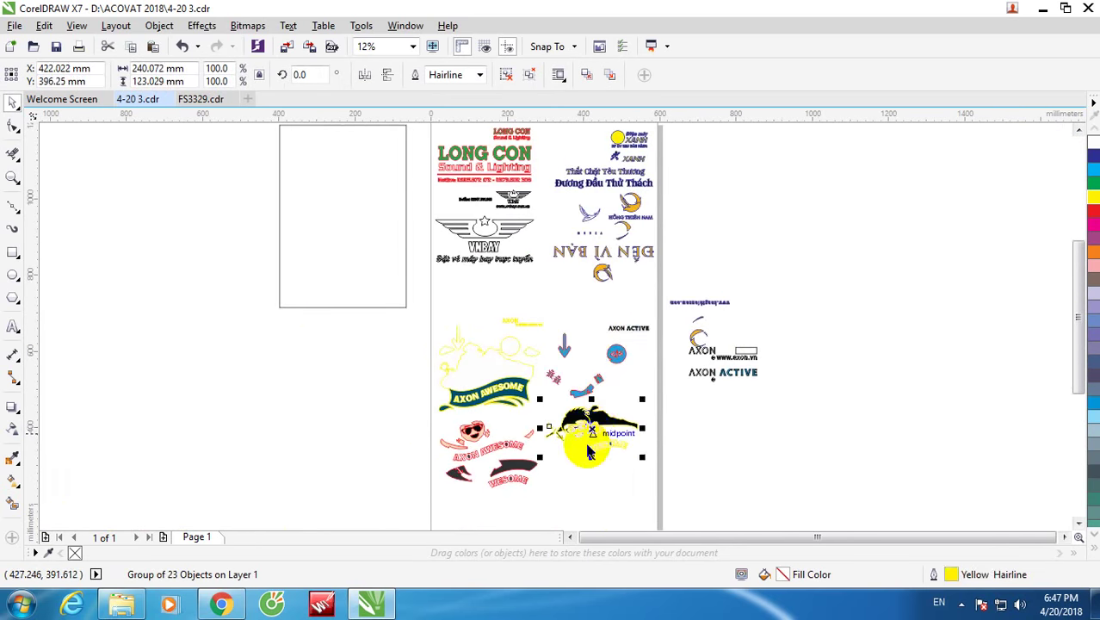
pyautogui.scroll(2, 586, 449)
pyautogui.scroll(-1, 590, 391)
pyautogui.moveTo(585, 358); pyautogui.dragTo(595, 410)
pyautogui.scroll(-1, 589, 405)
pyautogui.click(590, 351)
pyautogui.moveTo(596, 341); pyautogui.dragTo(592, 368)
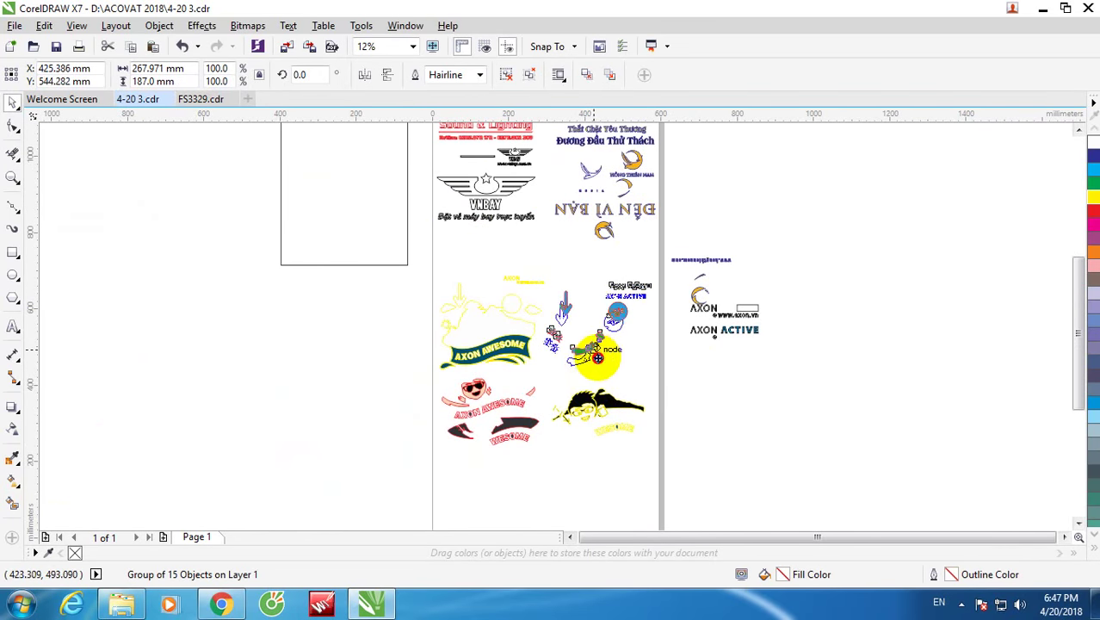
pyautogui.click(720, 315)
pyautogui.moveTo(720, 315); pyautogui.dragTo(613, 280)
pyautogui.click(707, 269)
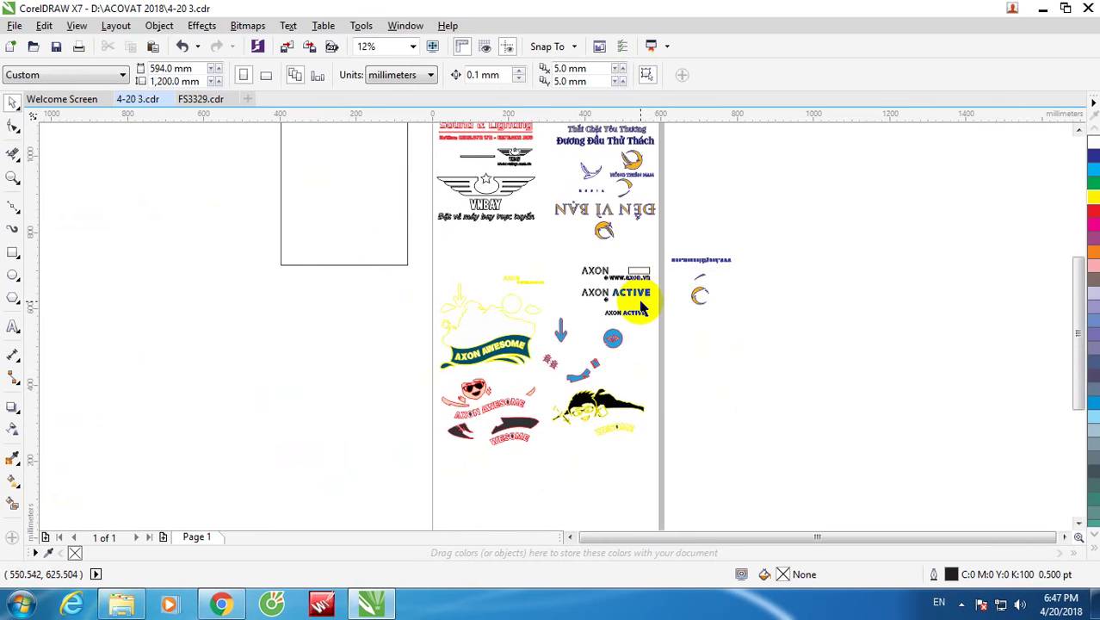
pyautogui.scroll(-1, 637, 297)
pyautogui.scroll(2, 643, 254)
pyautogui.scroll(-1, 701, 297)
pyautogui.moveTo(736, 355); pyautogui.dragTo(629, 165)
pyautogui.scroll(1, 629, 166)
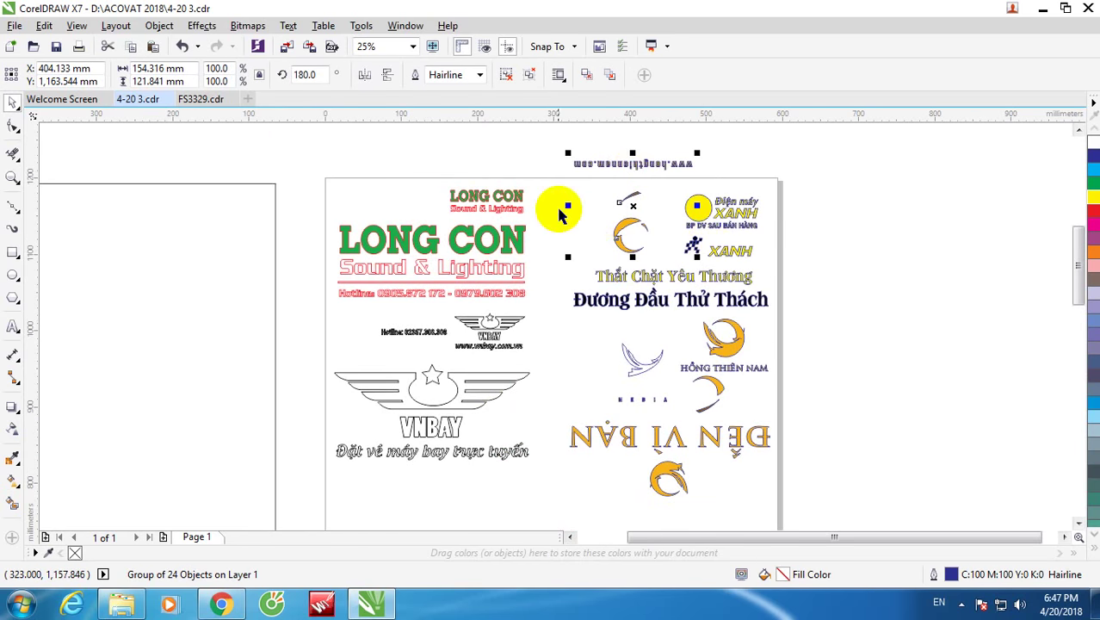
pyautogui.moveTo(317, 74); pyautogui.dragTo(244, 74)
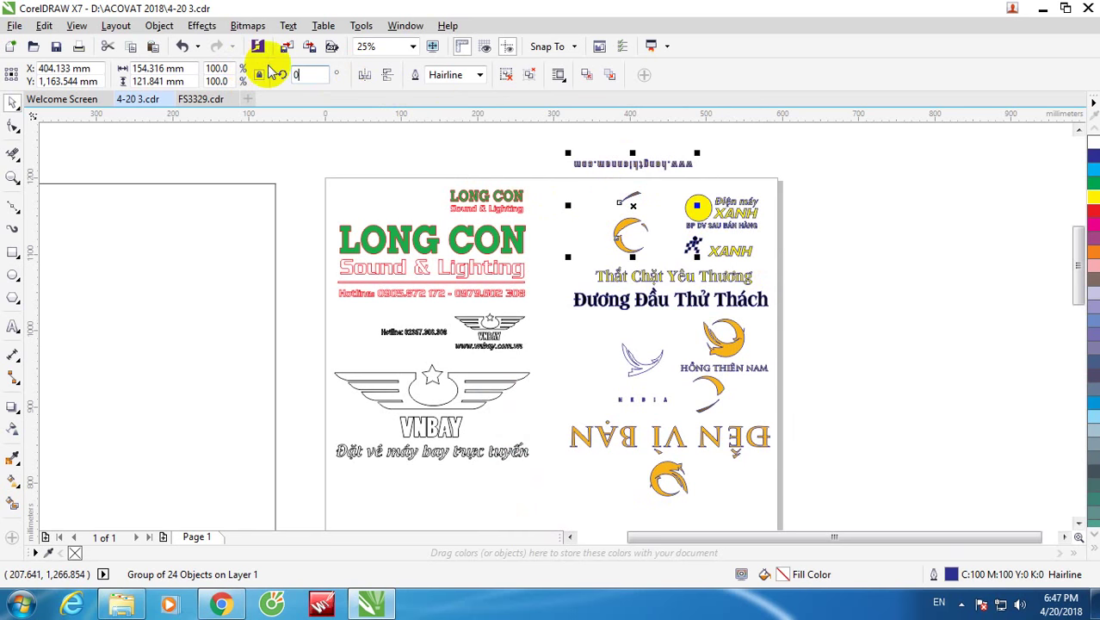
pyautogui.write('0')
pyautogui.press('Return')
pyautogui.click(658, 161)
pyautogui.scroll(1, 658, 163)
pyautogui.click(637, 193)
pyautogui.moveTo(637, 189); pyautogui.dragTo(639, 211)
pyautogui.moveTo(691, 175); pyautogui.dragTo(928, 353)
pyautogui.moveTo(777, 230); pyautogui.dragTo(777, 199)
pyautogui.click(627, 213)
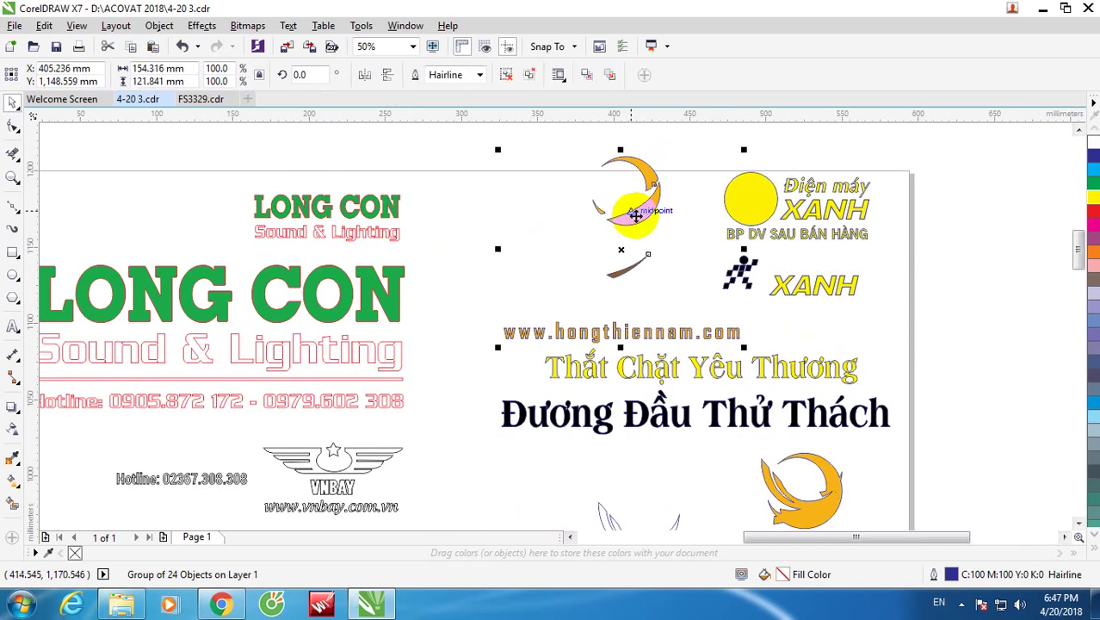
pyautogui.scroll(2, 635, 215)
pyautogui.moveTo(637, 216); pyautogui.dragTo(705, 211)
pyautogui.scroll(-4, 688, 232)
pyautogui.scroll(2, 682, 241)
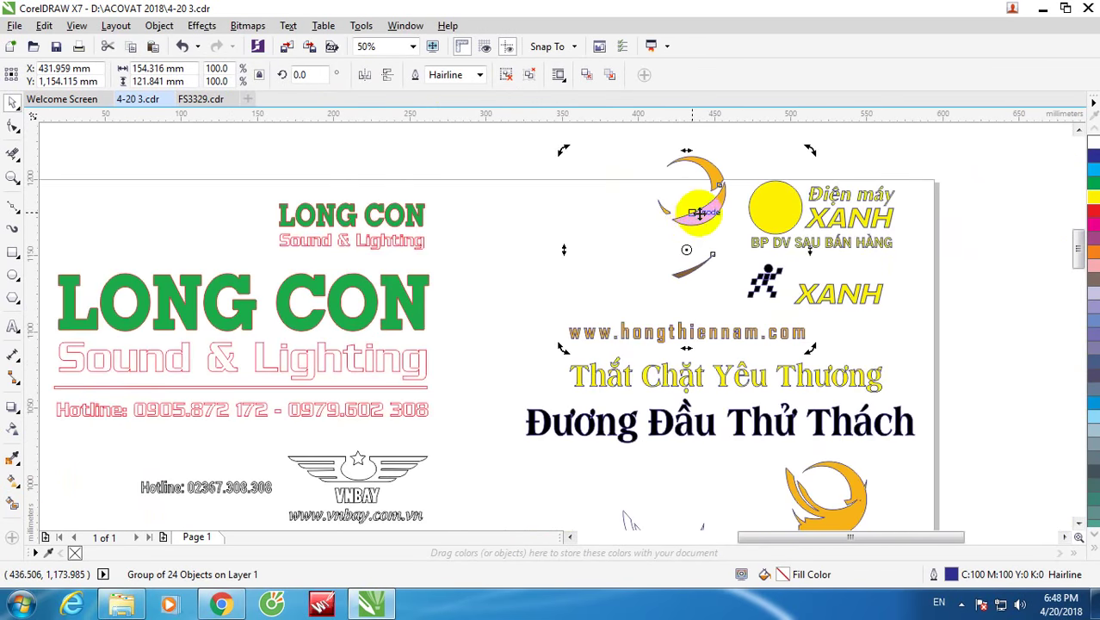
pyautogui.click(755, 158)
pyautogui.scroll(2, 703, 207)
pyautogui.moveTo(708, 212); pyautogui.dragTo(717, 210)
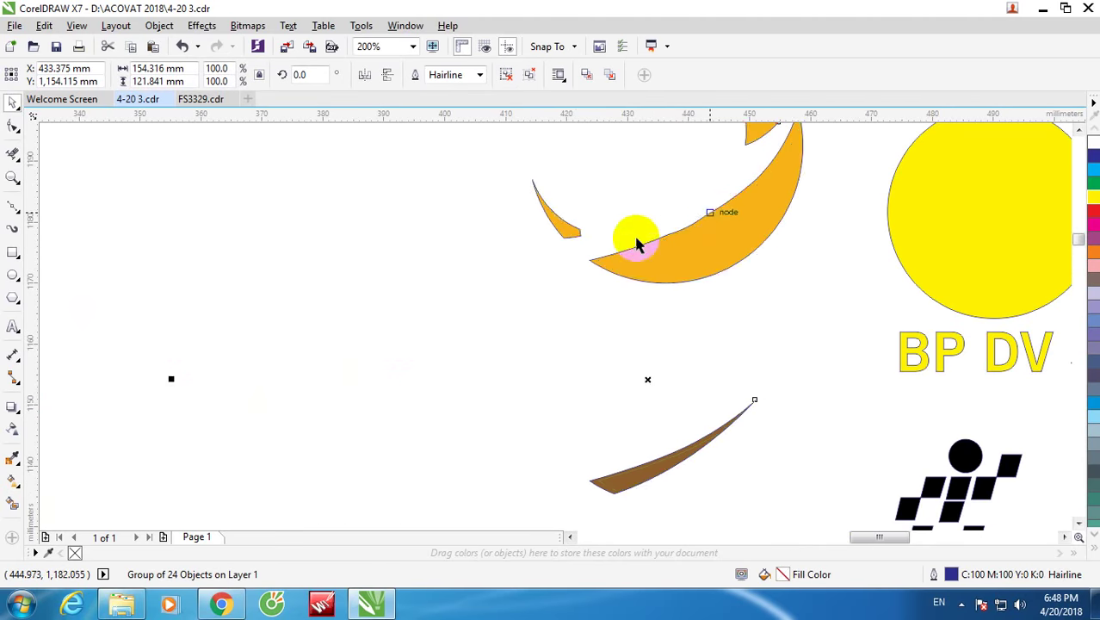
# Step: Move the two XANH logos together up by about 8 mm
pyautogui.scroll(-6, 636, 245)
pyautogui.moveTo(613, 210); pyautogui.dragTo(740, 319)
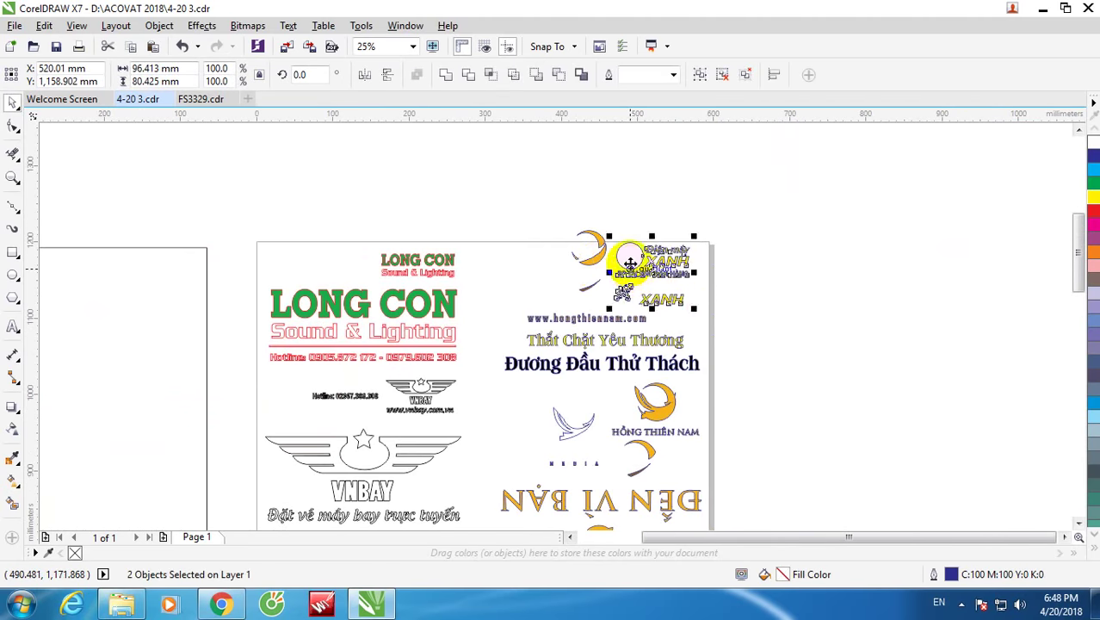
pyautogui.scroll(4, 630, 264)
pyautogui.moveTo(630, 263); pyautogui.dragTo(636, 238)
pyautogui.scroll(-4, 636, 238)
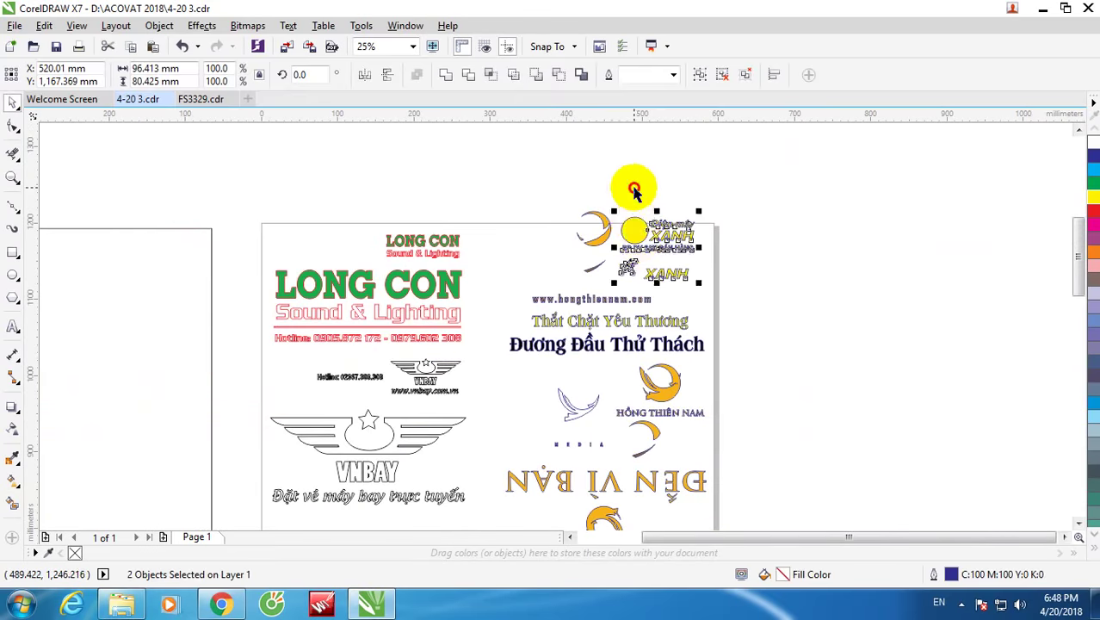
pyautogui.click(634, 191)
# Step: Move the whole logo block from Điện máy XANH to ĐẾN VÌ BẠN down about 18 mm, inside the page
pyautogui.scroll(-1, 632, 222)
pyautogui.moveTo(560, 204); pyautogui.dragTo(778, 389)
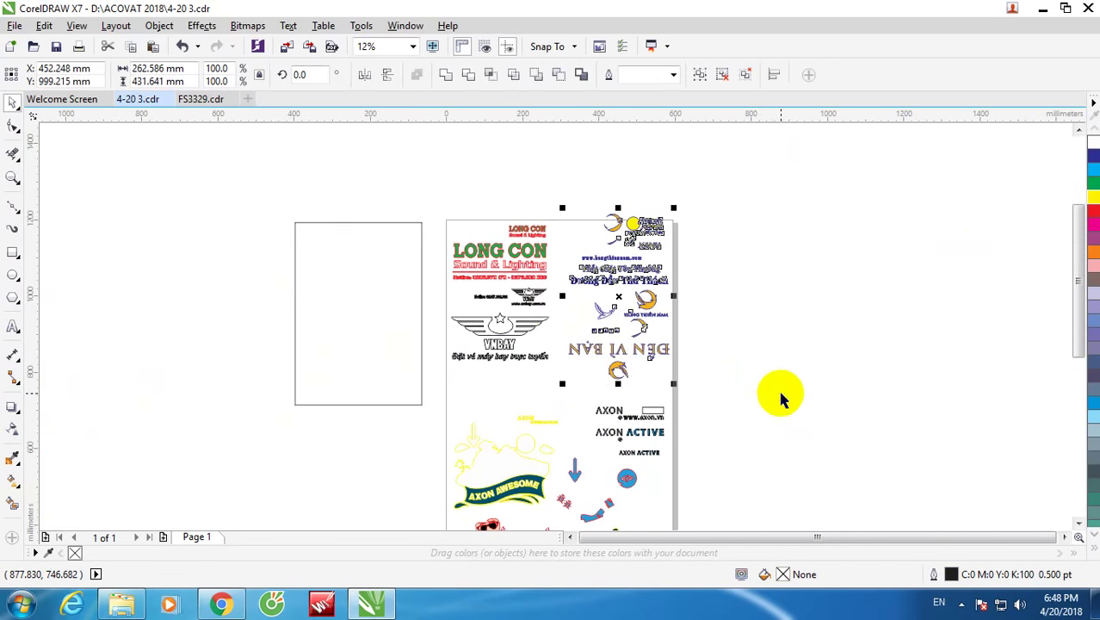
pyautogui.moveTo(659, 319); pyautogui.dragTo(633, 300)
pyautogui.scroll(1, 616, 298)
pyautogui.scroll(-2, 631, 297)
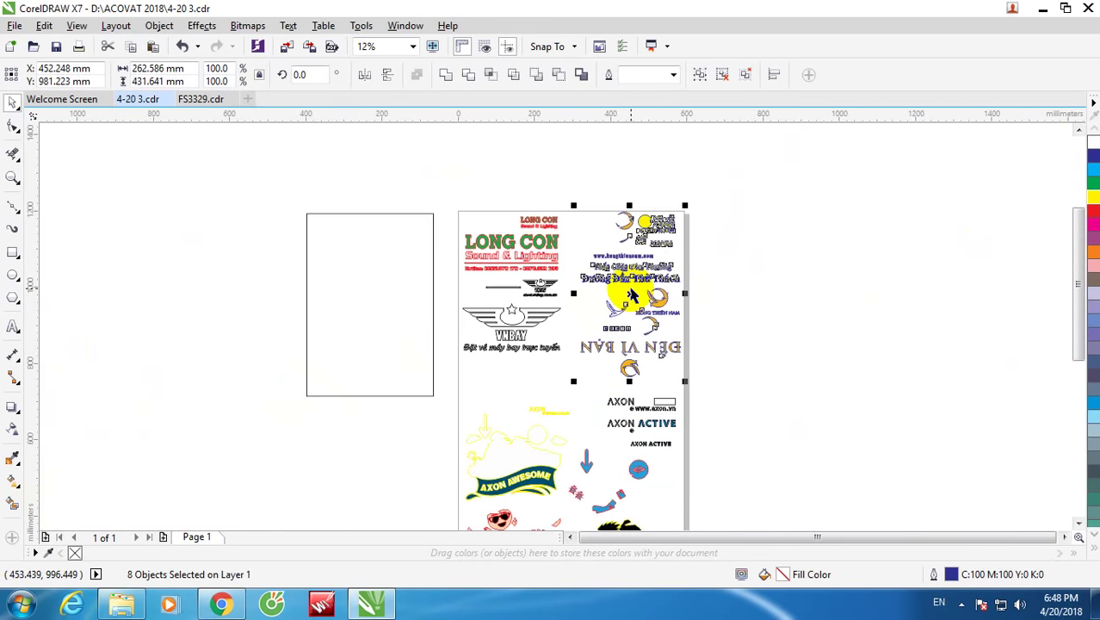
pyautogui.scroll(1, 633, 345)
pyautogui.click(586, 311)
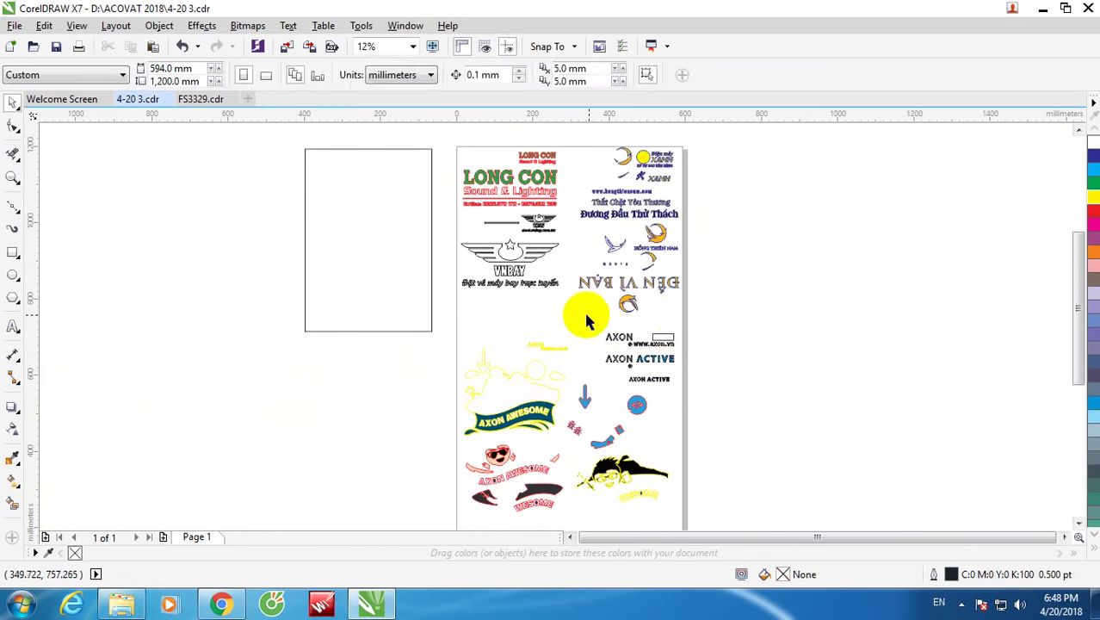
# Step: Rotate the red AXON AWESOME face layer and the dark WESOME layer together to 180°
pyautogui.scroll(-1, 551, 356)
pyautogui.click(527, 380)
pyautogui.scroll(1, 536, 383)
pyautogui.click(582, 447)
pyautogui.click(562, 430)
pyautogui.click(544, 434)
pyautogui.scroll(1, 543, 434)
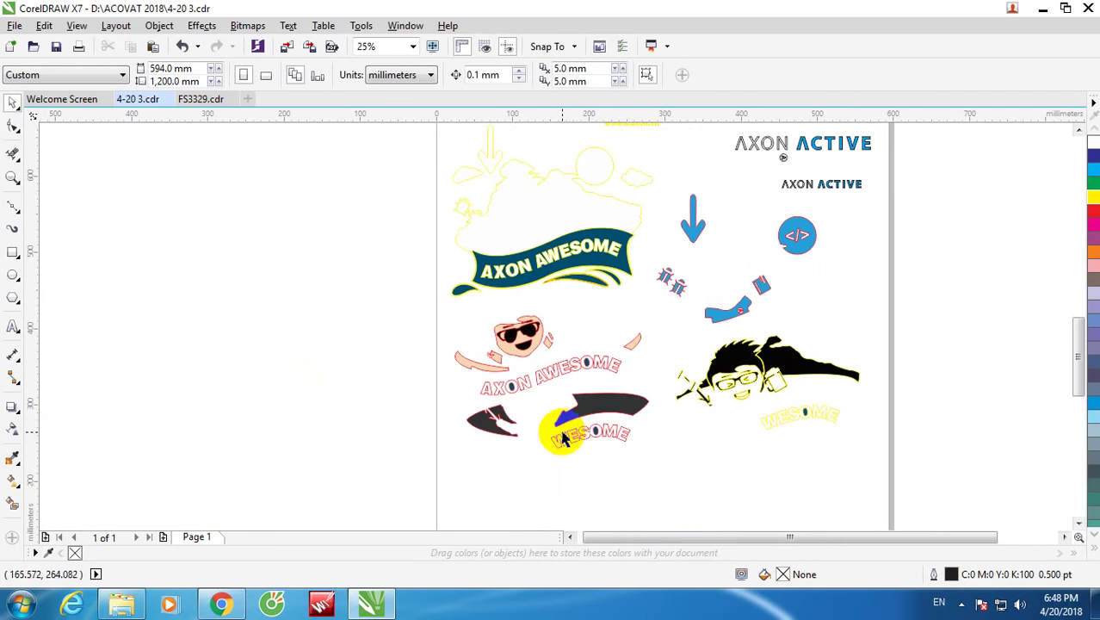
pyautogui.click(559, 433)
pyautogui.click(543, 385)
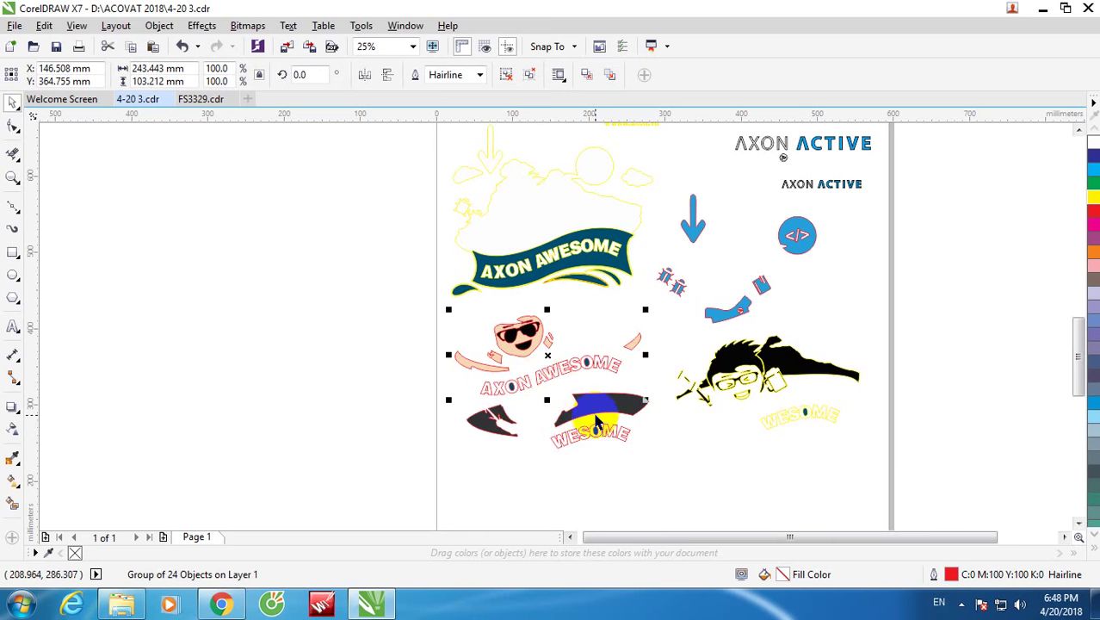
pyautogui.keyDown('shift'); pyautogui.click(600, 400); pyautogui.keyUp('shift')
pyautogui.click(308, 74)
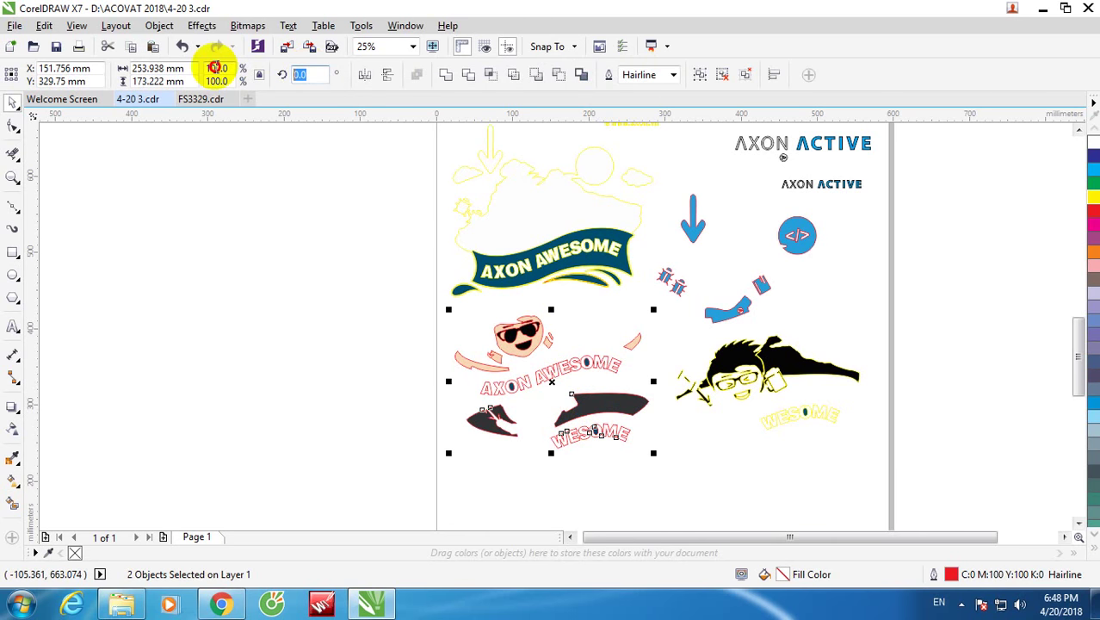
pyautogui.write('180')
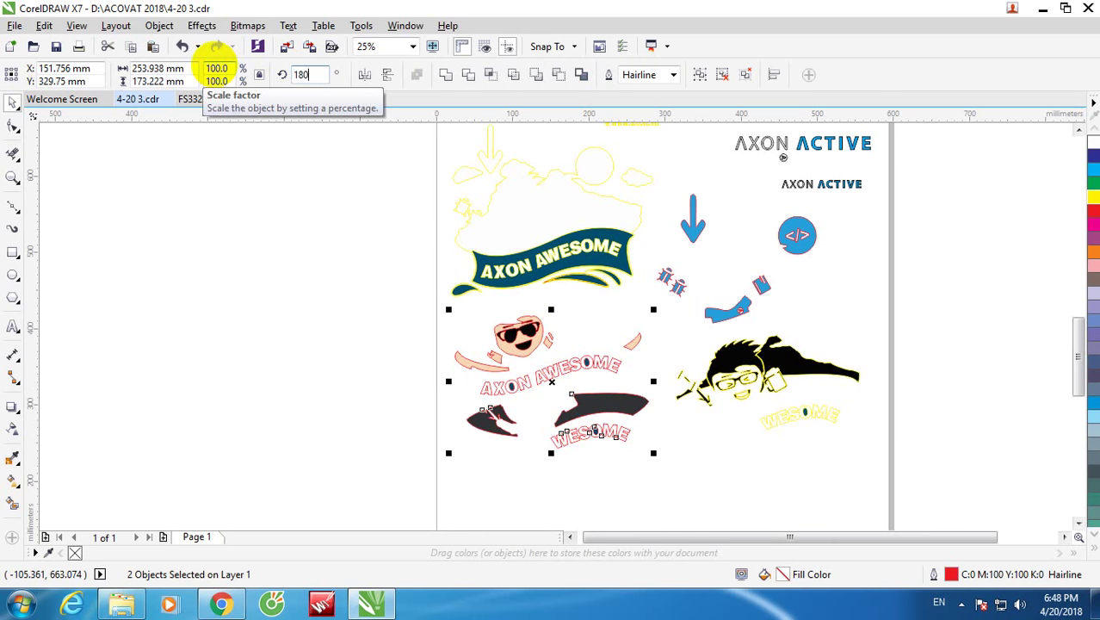
pyautogui.press('Return')
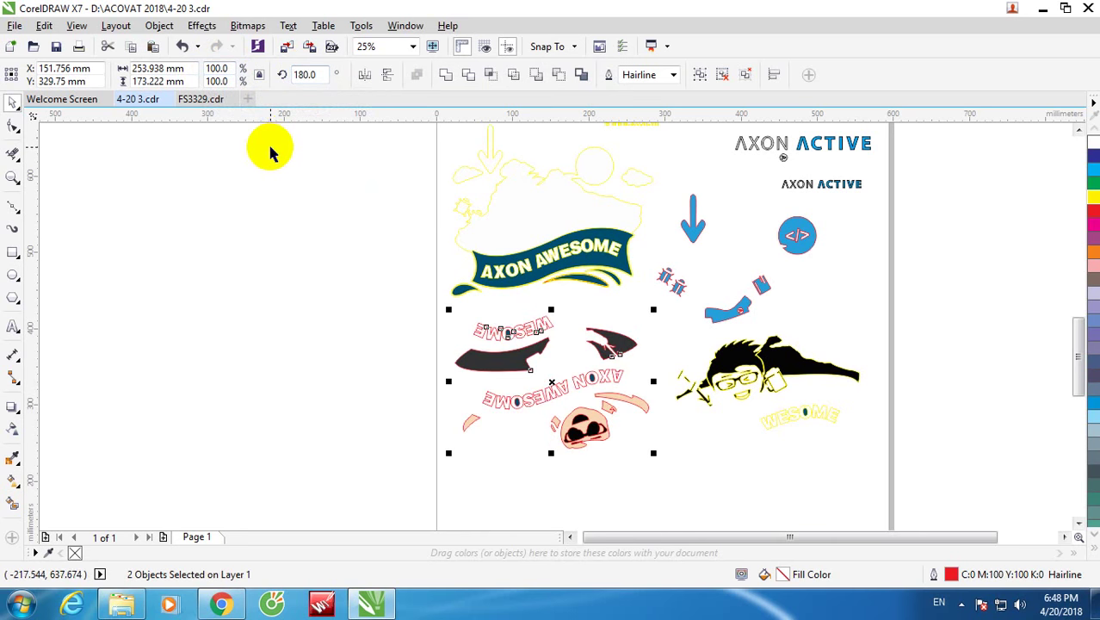
# Step: Move the upside-down red AXON AWESOME face layer down about 14 mm, away from the dark WESOME layer
pyautogui.click(694, 465)
pyautogui.click(528, 363)
pyautogui.click(545, 393)
pyautogui.scroll(1, 549, 387)
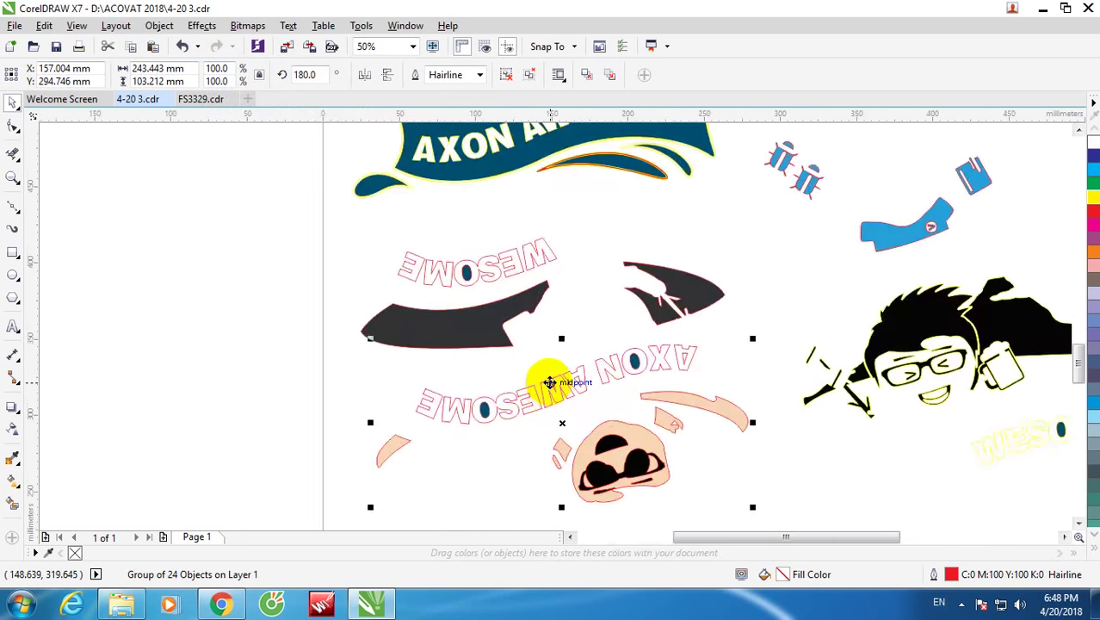
pyautogui.scroll(-1, 549, 379)
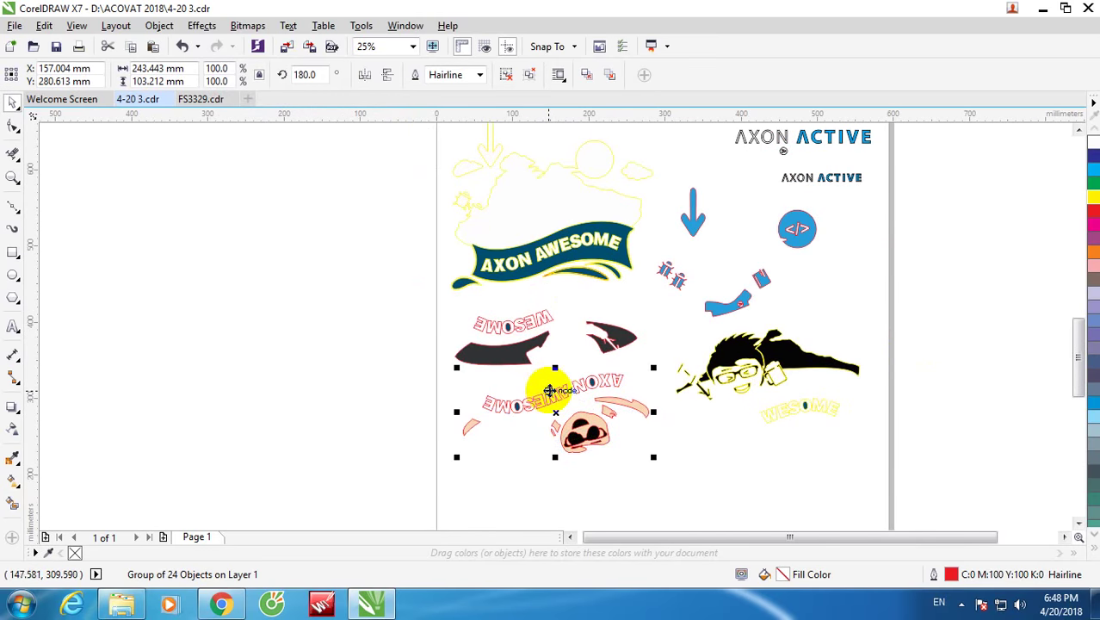
pyautogui.scroll(-1, 552, 370)
pyautogui.click(529, 348)
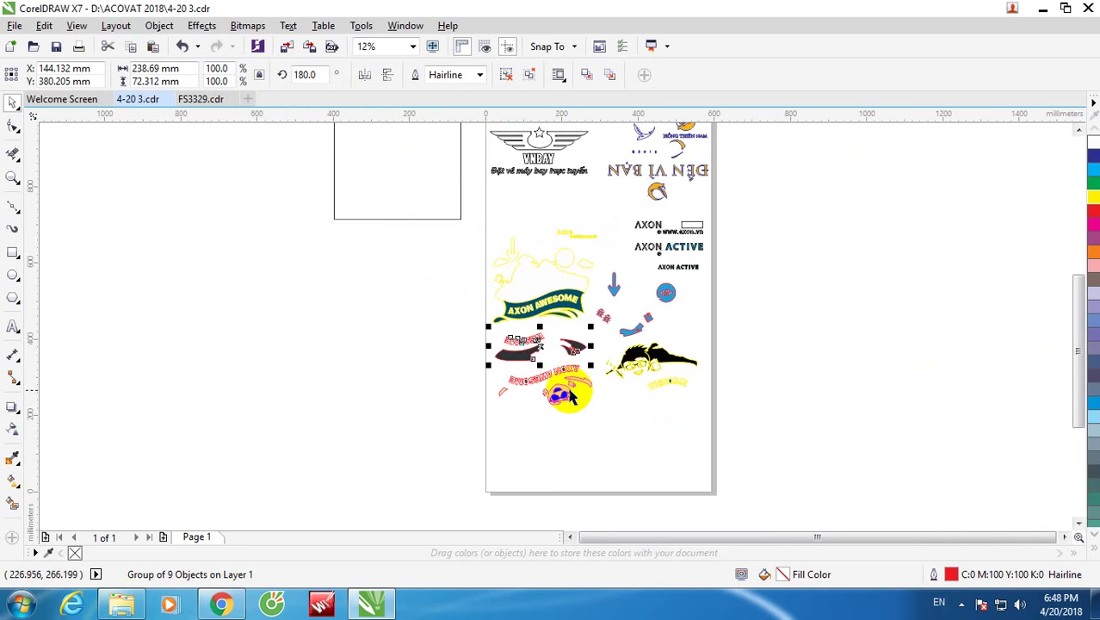
pyautogui.moveTo(571, 396); pyautogui.dragTo(559, 371)
# Step: Move the empty rectangle further left and down, away from the page
pyautogui.moveTo(457, 220); pyautogui.dragTo(400, 287)
pyautogui.moveTo(450, 219); pyautogui.dragTo(602, 449)
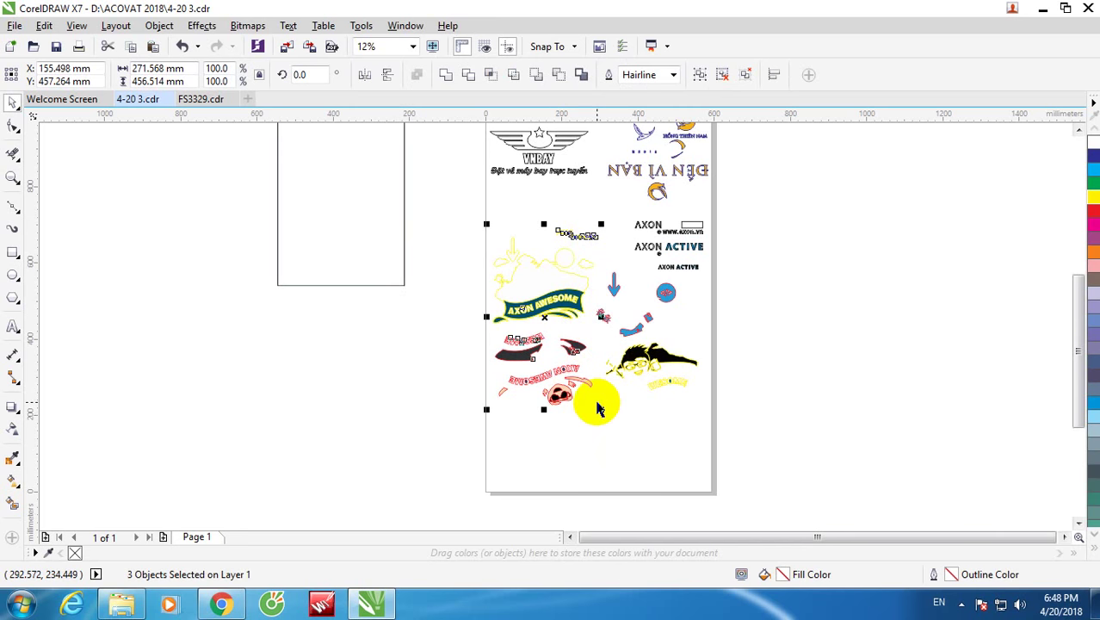
pyautogui.click(607, 394)
# Step: Move the three left-hand AXON AWESOME layers together up about 38 mm, towards the VNBAY logo
pyautogui.scroll(2, 604, 321)
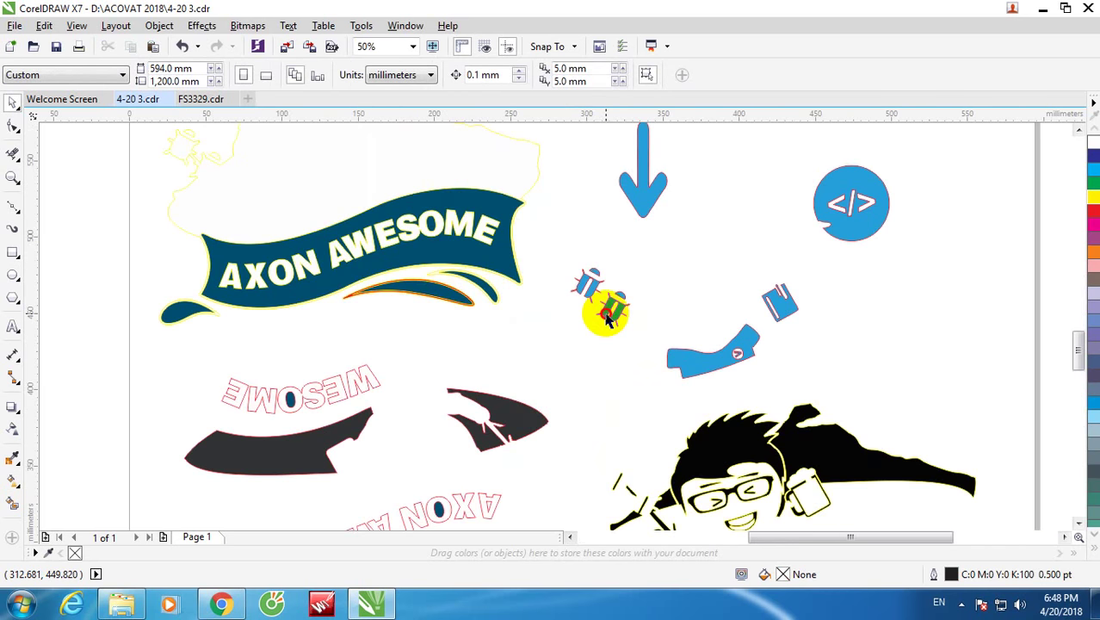
pyautogui.click(605, 316)
pyautogui.scroll(-1, 596, 350)
pyautogui.scroll(-3, 596, 357)
pyautogui.moveTo(466, 228); pyautogui.dragTo(600, 461)
pyautogui.scroll(-1, 560, 404)
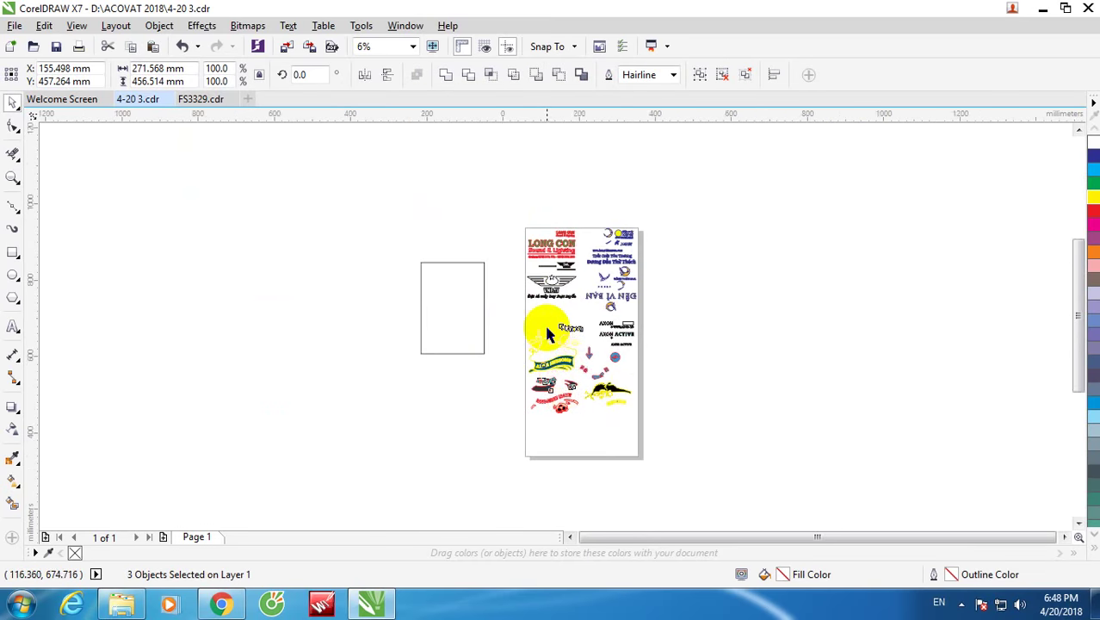
pyautogui.scroll(2, 551, 379)
pyautogui.moveTo(549, 394); pyautogui.dragTo(541, 365)
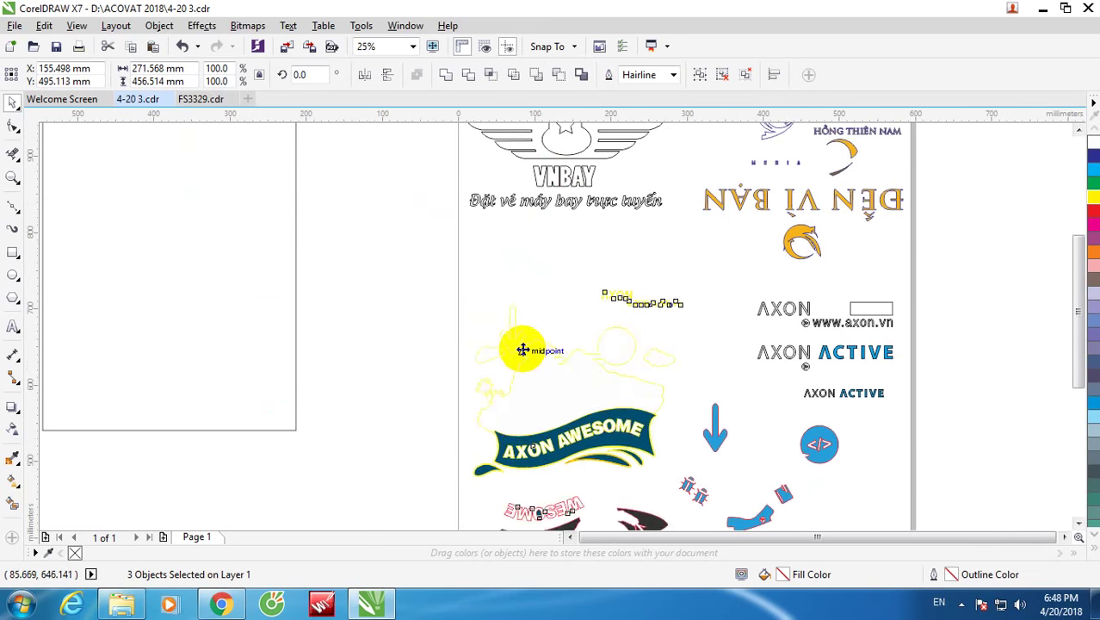
# Step: Shift the same three AXON AWESOME layers up about another 25 mm and left about 5 mm
pyautogui.scroll(-1, 524, 357)
pyautogui.scroll(1, 522, 360)
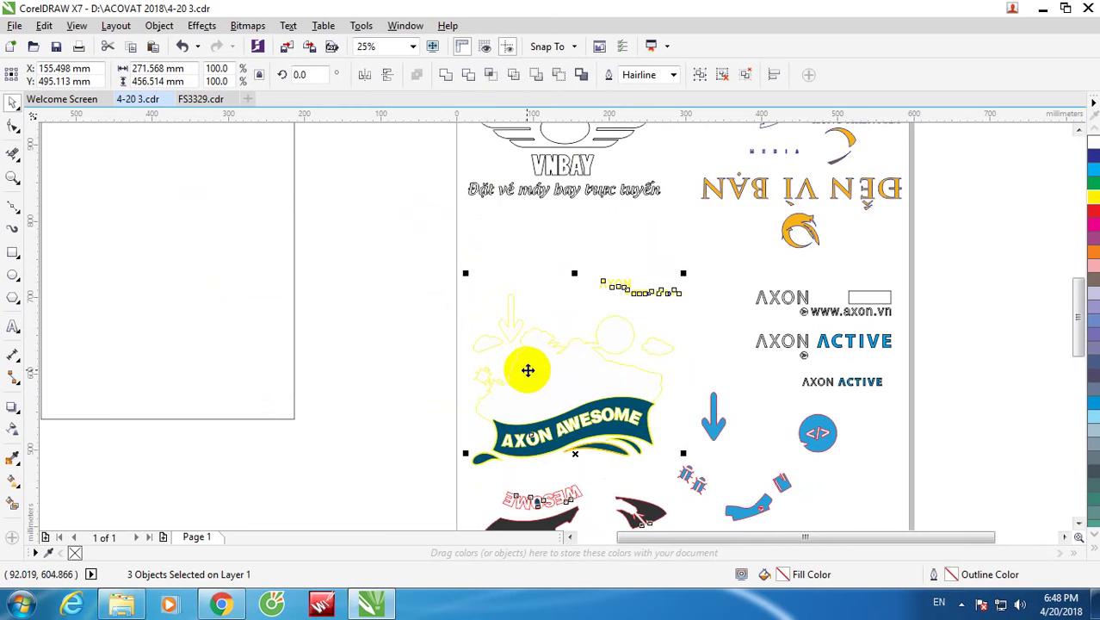
pyautogui.moveTo(530, 364)
pyautogui.mouseDown()
pyautogui.moveTo(524, 351)
pyautogui.moveTo(532, 354)
pyautogui.mouseUp()
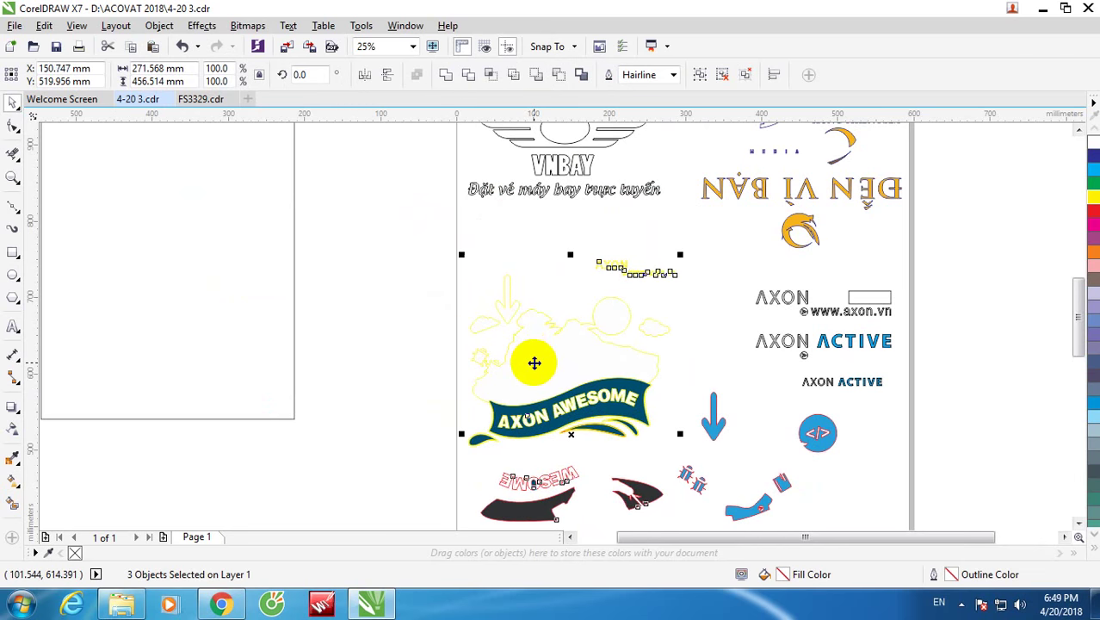
pyautogui.click(414, 308)
# Step: Move the blue arrow and code-badge layer with its small AXON ACTIVE text slightly right and up, closer under the larger AXON ACTIVE logo
pyautogui.scroll(-2, 736, 373)
pyautogui.scroll(2, 736, 373)
pyautogui.click(711, 344)
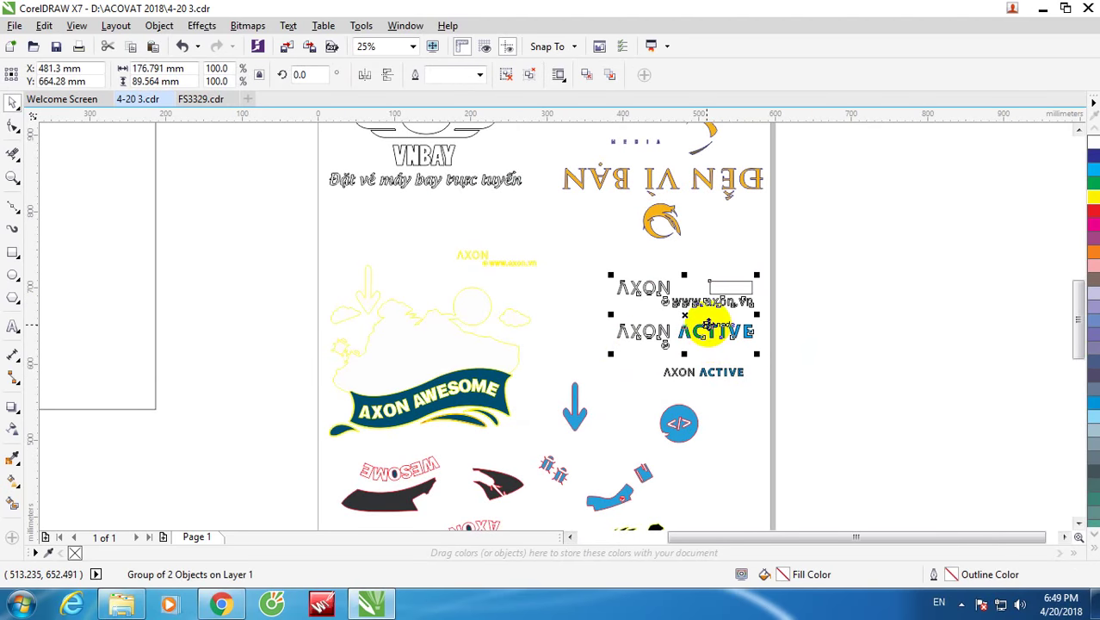
pyautogui.scroll(1, 704, 307)
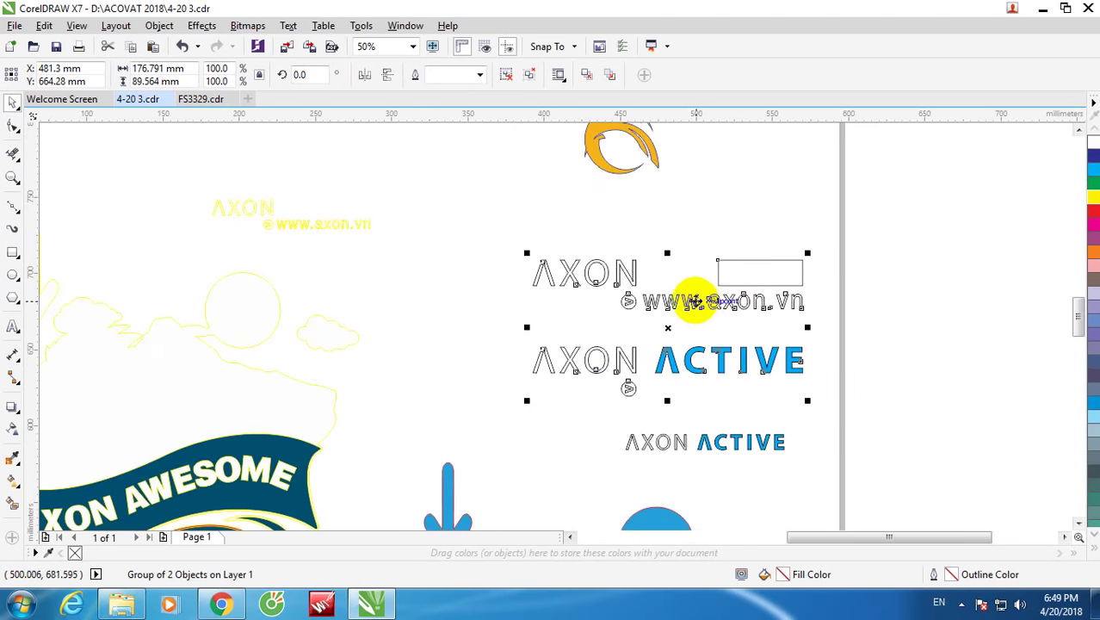
pyautogui.scroll(-1, 696, 288)
pyautogui.click(810, 357)
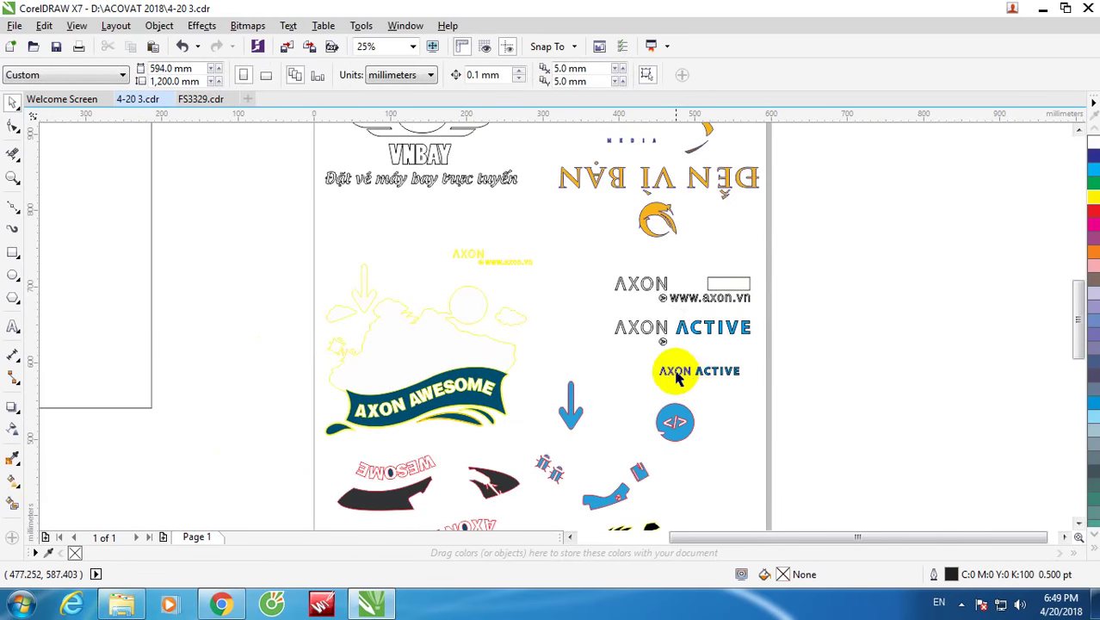
pyautogui.click(676, 371)
pyautogui.scroll(-1, 674, 368)
pyautogui.scroll(1, 672, 428)
pyautogui.moveTo(674, 357)
pyautogui.mouseDown()
pyautogui.moveTo(683, 341)
pyautogui.moveTo(687, 352)
pyautogui.mouseUp()
pyautogui.scroll(1, 683, 339)
pyautogui.scroll(-1, 685, 348)
pyautogui.scroll(2, 685, 348)
pyautogui.scroll(-2, 688, 351)
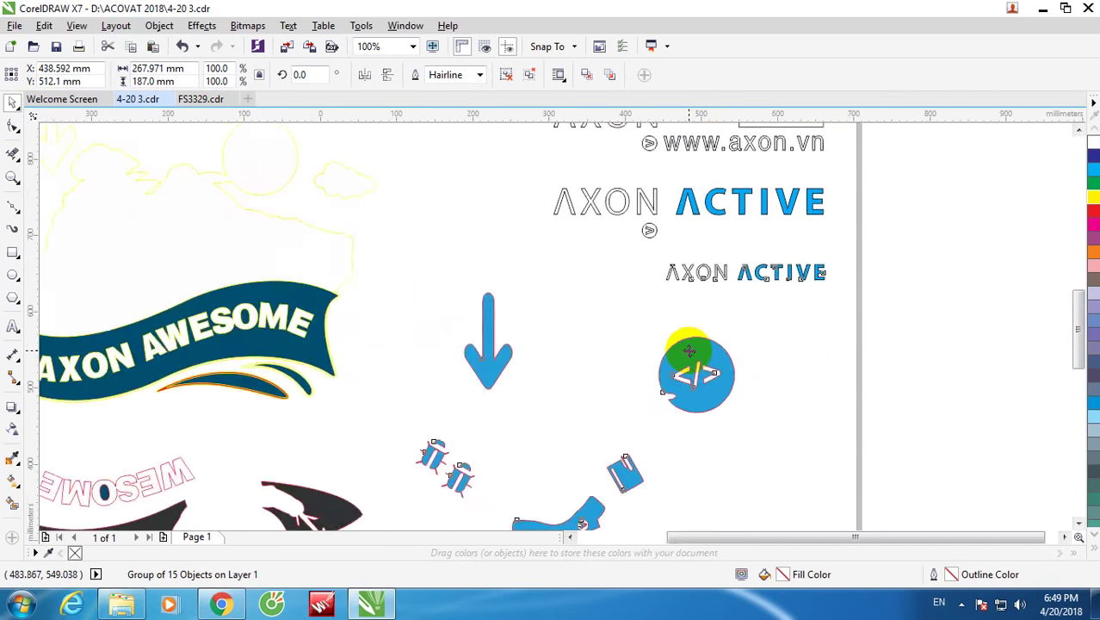
pyautogui.scroll(-2, 688, 351)
pyautogui.click(742, 347)
# Step: Rotate the black caped-figure layer with the yellow WESOME text to 180°
pyautogui.scroll(1, 663, 424)
pyautogui.click(661, 425)
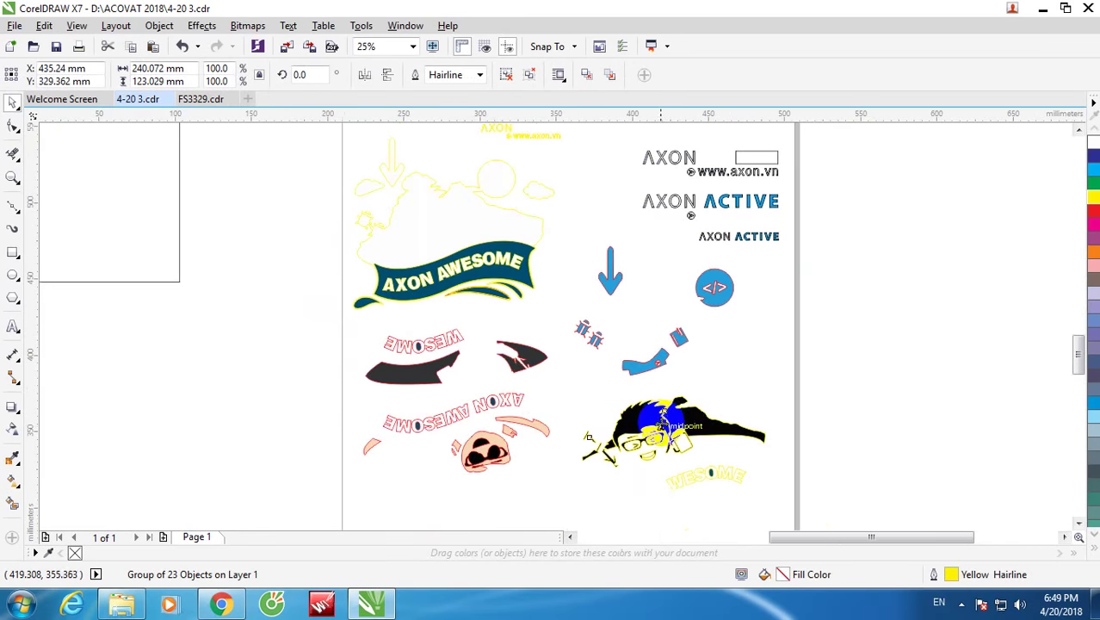
pyautogui.scroll(1, 663, 420)
pyautogui.scroll(-2, 656, 383)
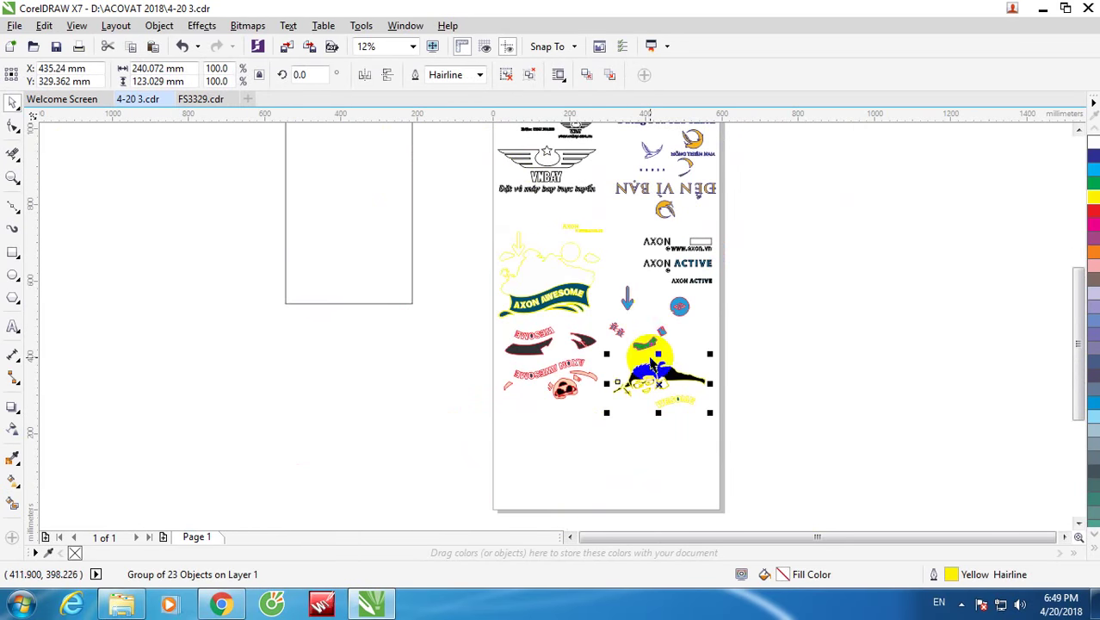
pyautogui.click(312, 76)
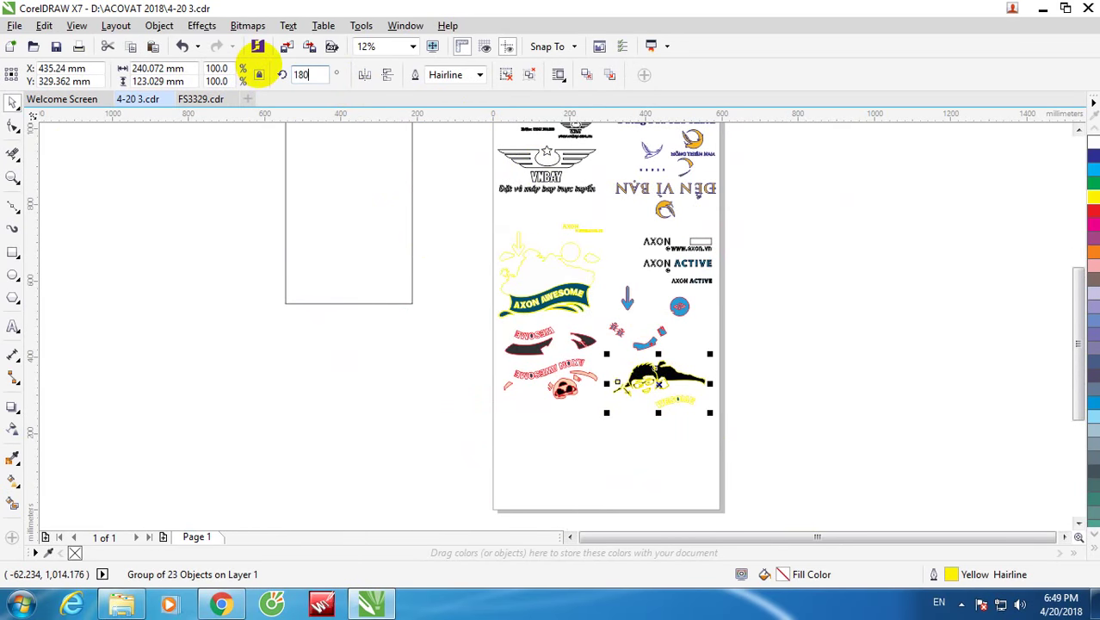
pyautogui.write('180')
pyautogui.press('Return')
# Step: Move the upside-down black figure layer up about 19 mm, closer to the blue layer
pyautogui.scroll(2, 658, 388)
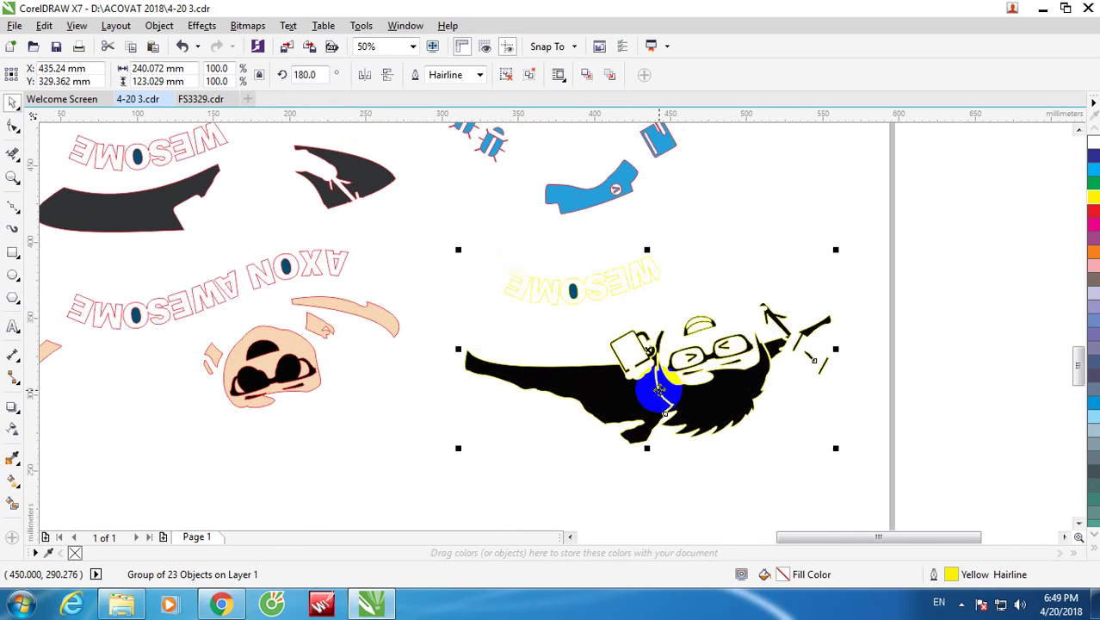
pyautogui.scroll(-2, 661, 344)
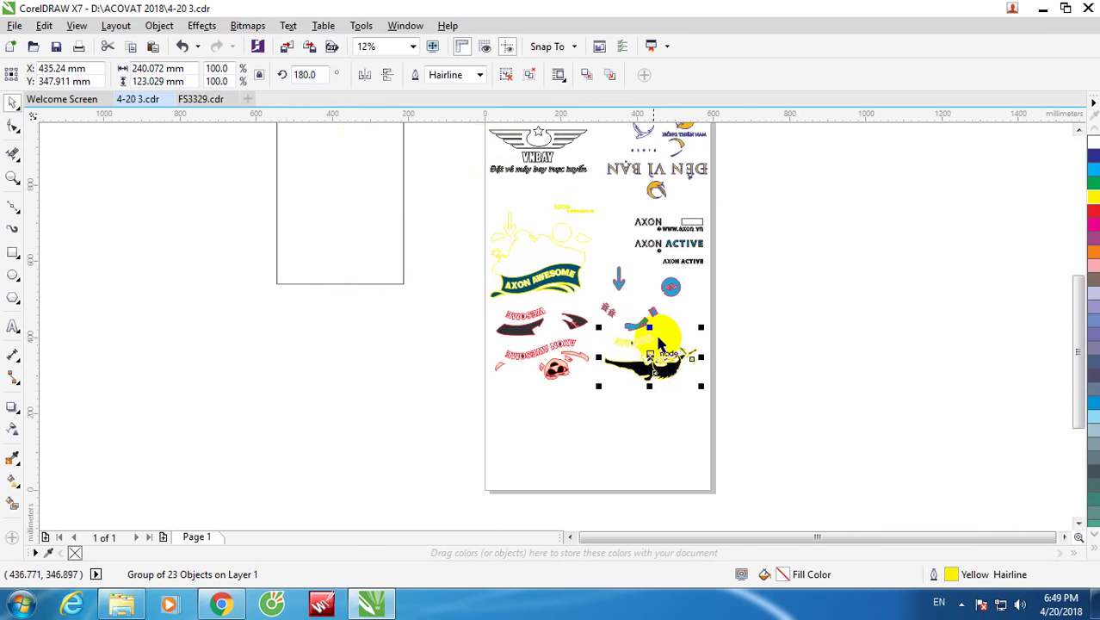
pyautogui.moveTo(665, 340); pyautogui.dragTo(681, 303)
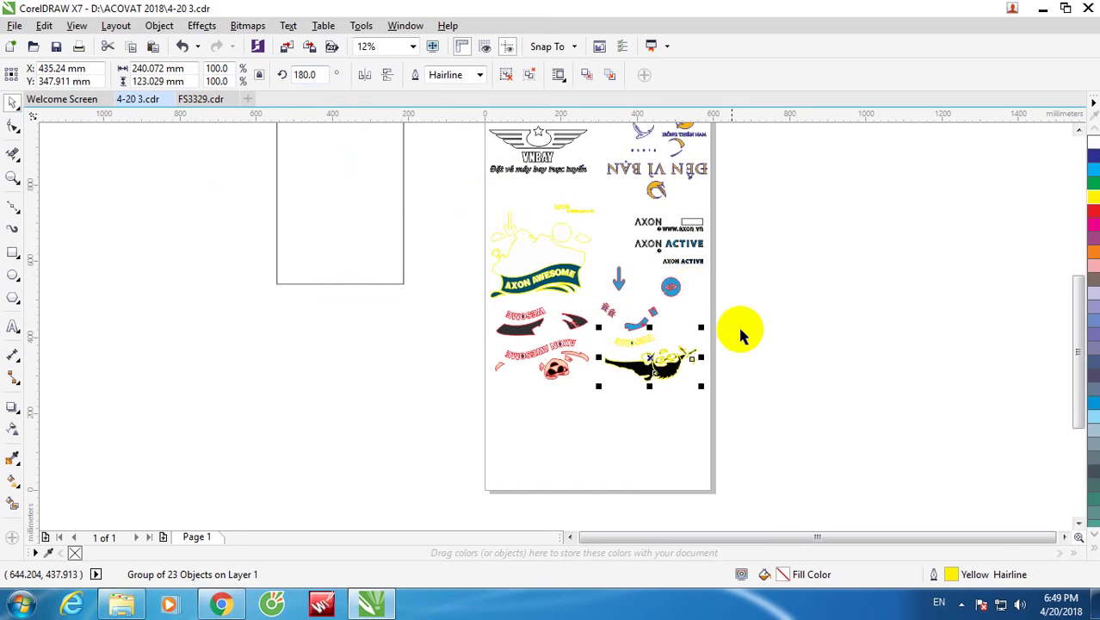
pyautogui.click(738, 323)
pyautogui.click(671, 369)
pyautogui.scroll(2, 667, 368)
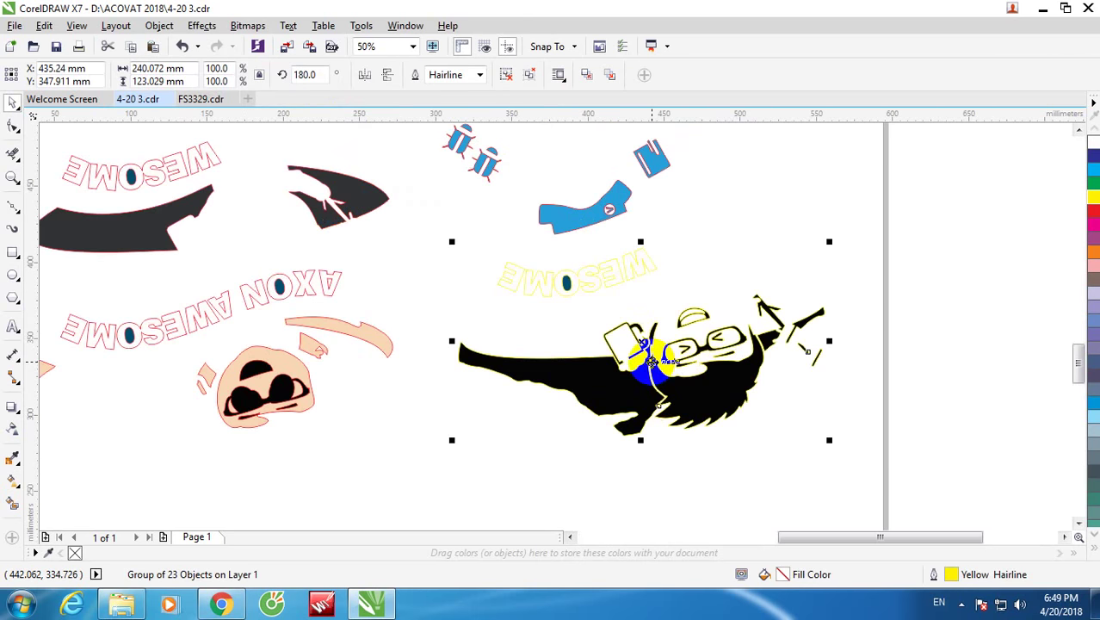
pyautogui.scroll(-2, 654, 383)
# Step: Move all six AXON objects together down about 20 mm, away from the logos above
pyautogui.moveTo(739, 419); pyautogui.dragTo(596, 213)
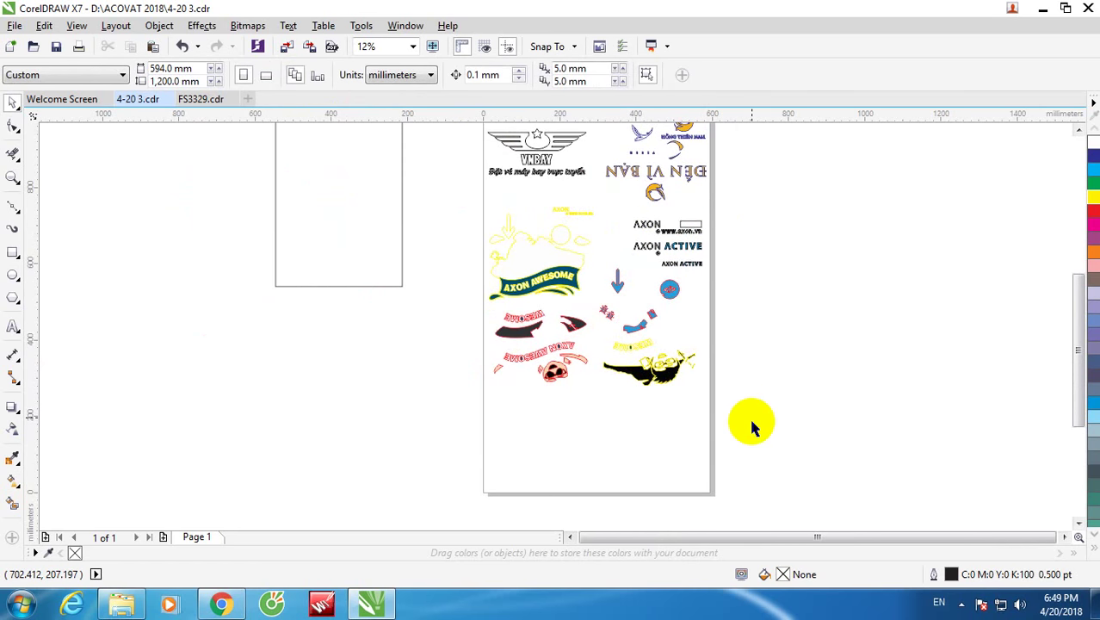
pyautogui.moveTo(772, 437); pyautogui.dragTo(428, 203)
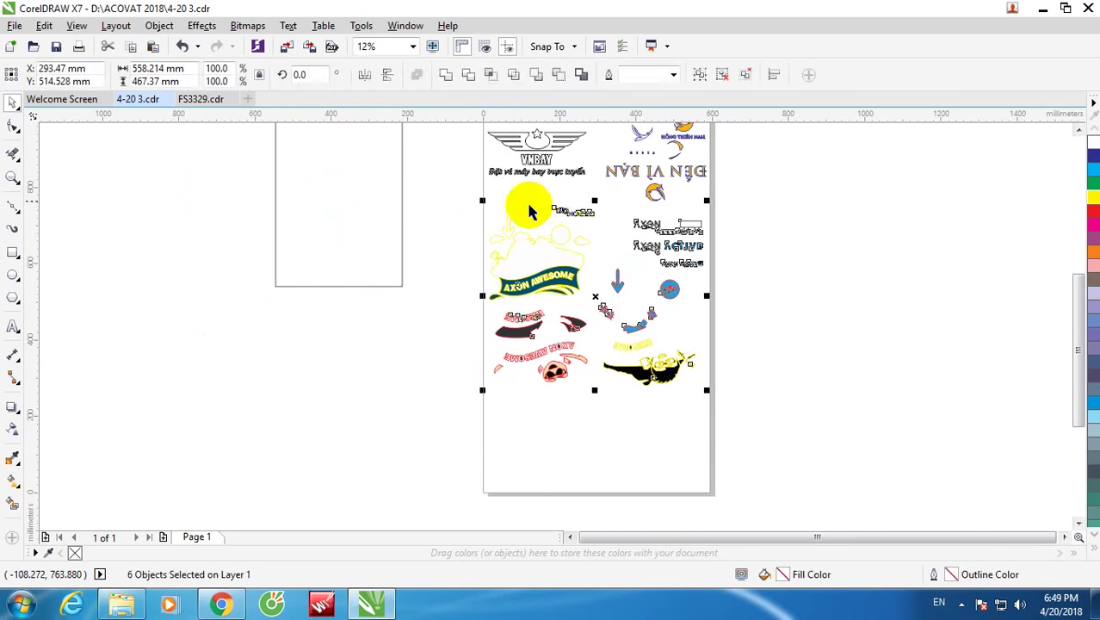
pyautogui.scroll(2, 559, 236)
pyautogui.keyDown('ctrl'); pyautogui.click(558, 247); pyautogui.keyUp('ctrl')
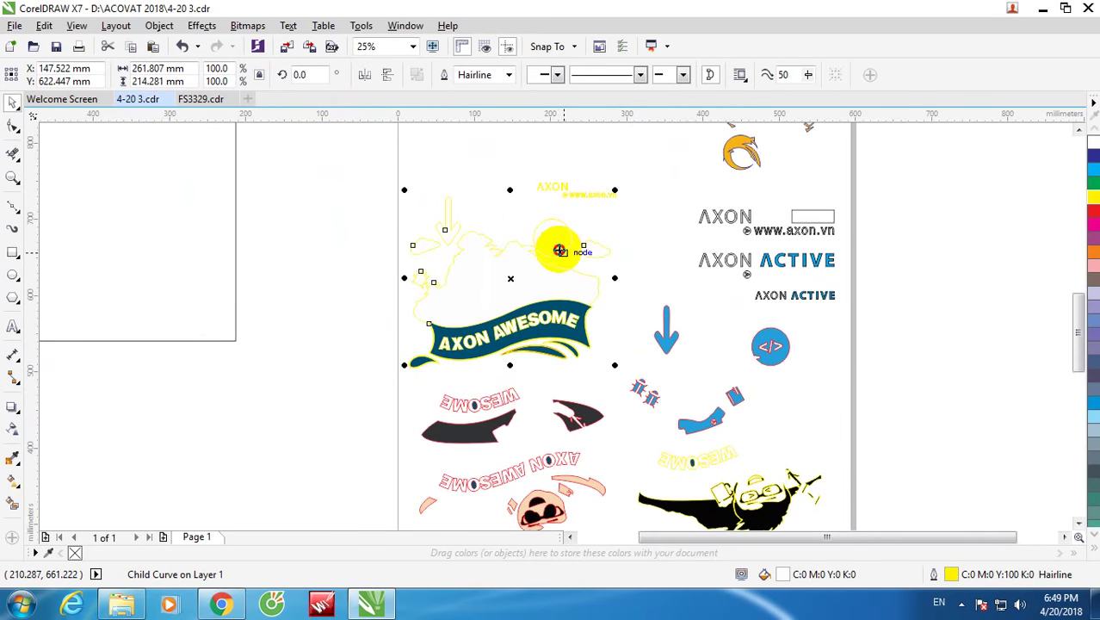
pyautogui.scroll(-2, 559, 245)
pyautogui.moveTo(689, 347); pyautogui.dragTo(564, 246)
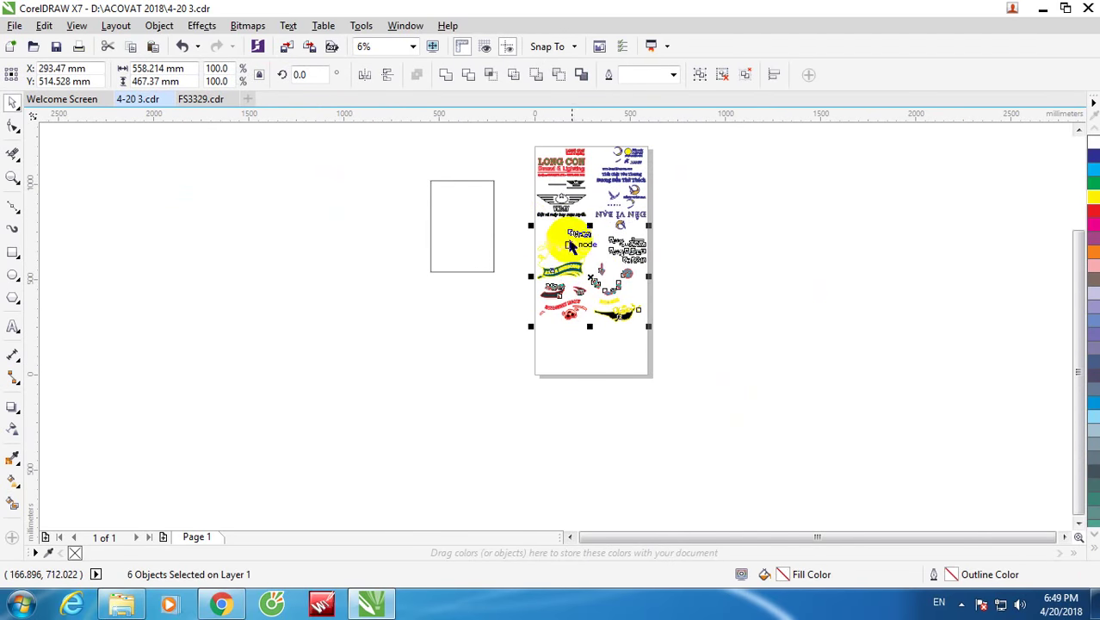
pyautogui.scroll(4, 564, 245)
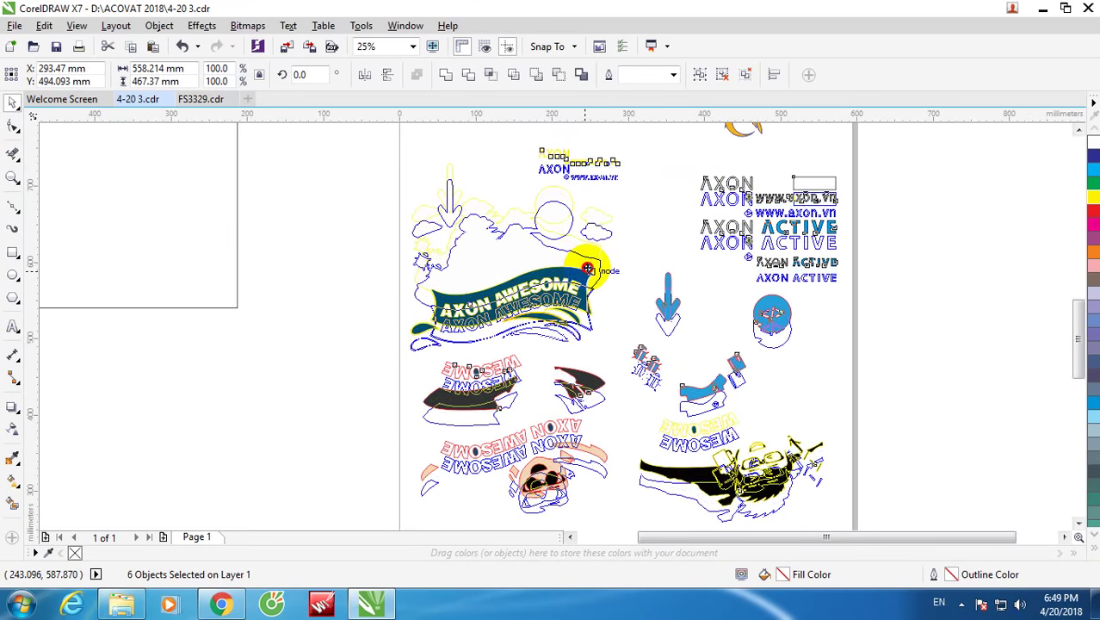
pyautogui.scroll(-2, 589, 263)
pyautogui.click(517, 245)
# Step: Save the document and delete the empty rectangle beside the page
pyautogui.click(56, 45)
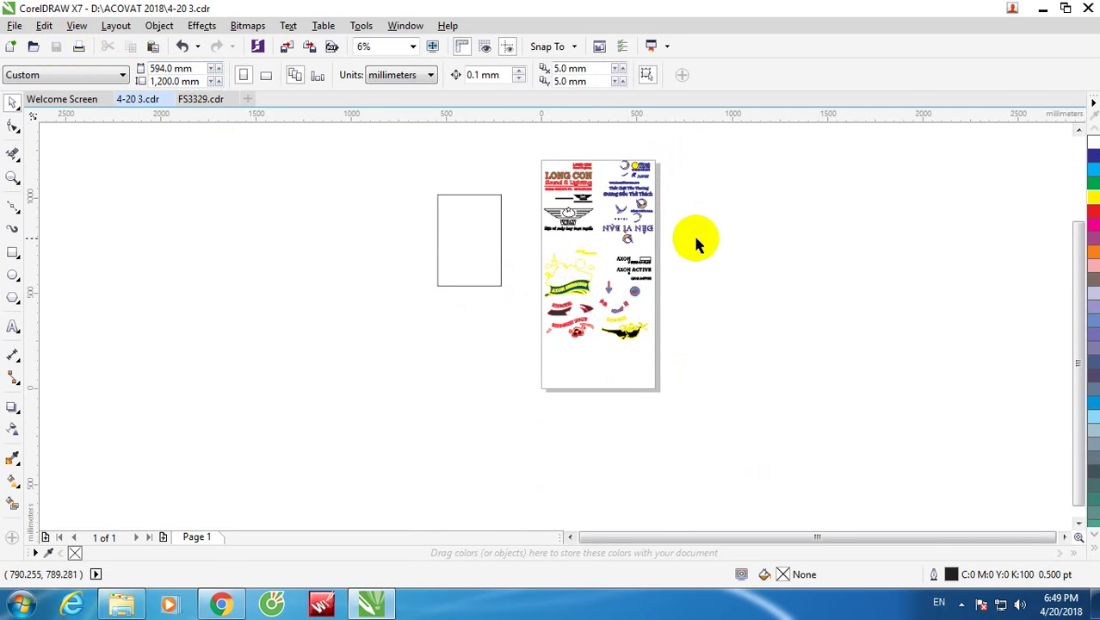
pyautogui.click(474, 228)
pyautogui.press('Delete')
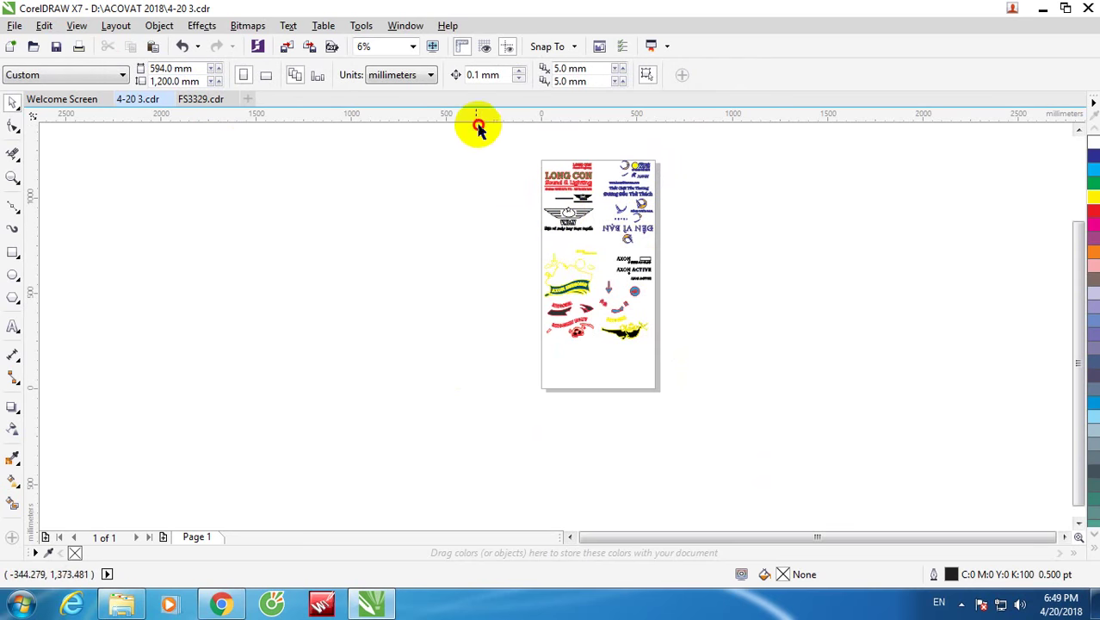
# Step: Export all objects, selection only, to the Desktop as an HPGL plotter file (PLT) named 6487KT
pyautogui.hotkey('ctrl', 'a')
pyautogui.hotkey('ctrl', 'u')
pyautogui.hotkey('ctrl', 'e')
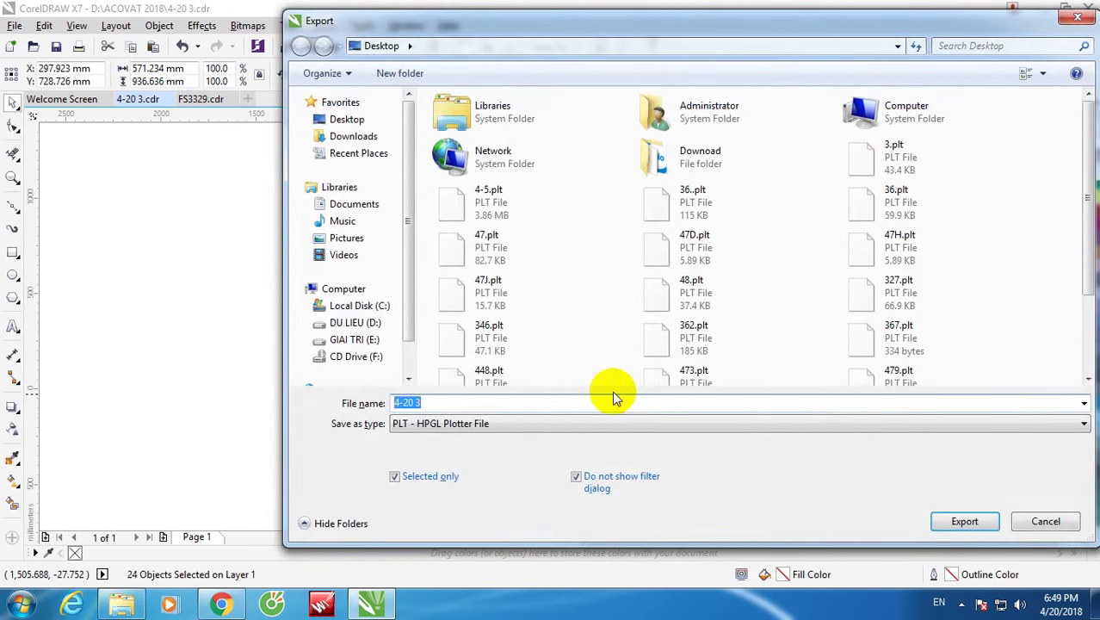
pyautogui.write('6487')
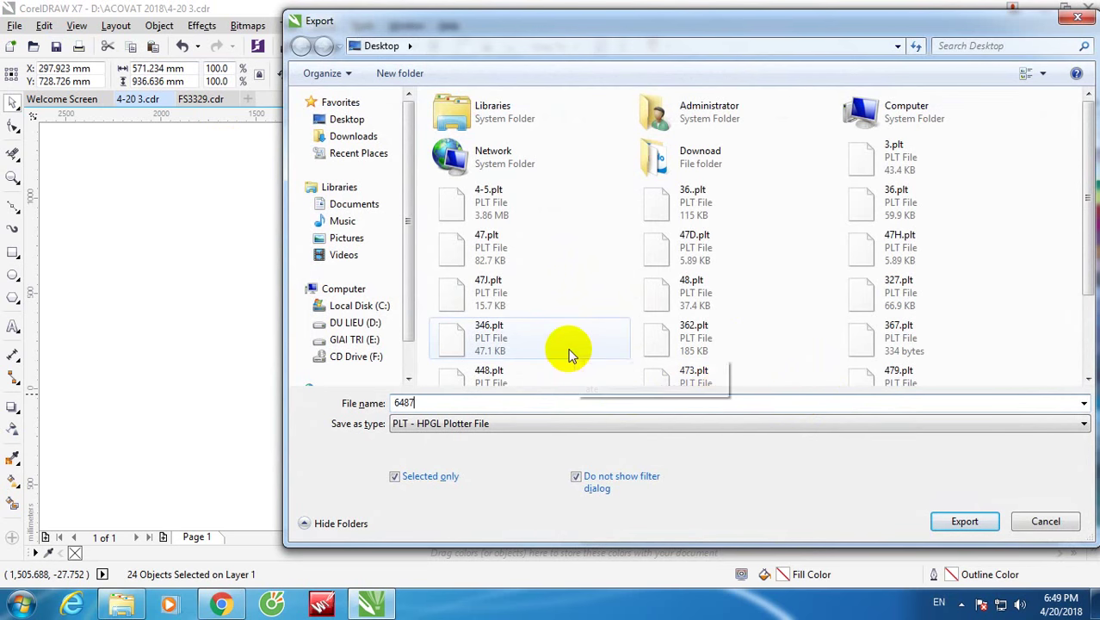
pyautogui.write('KT')
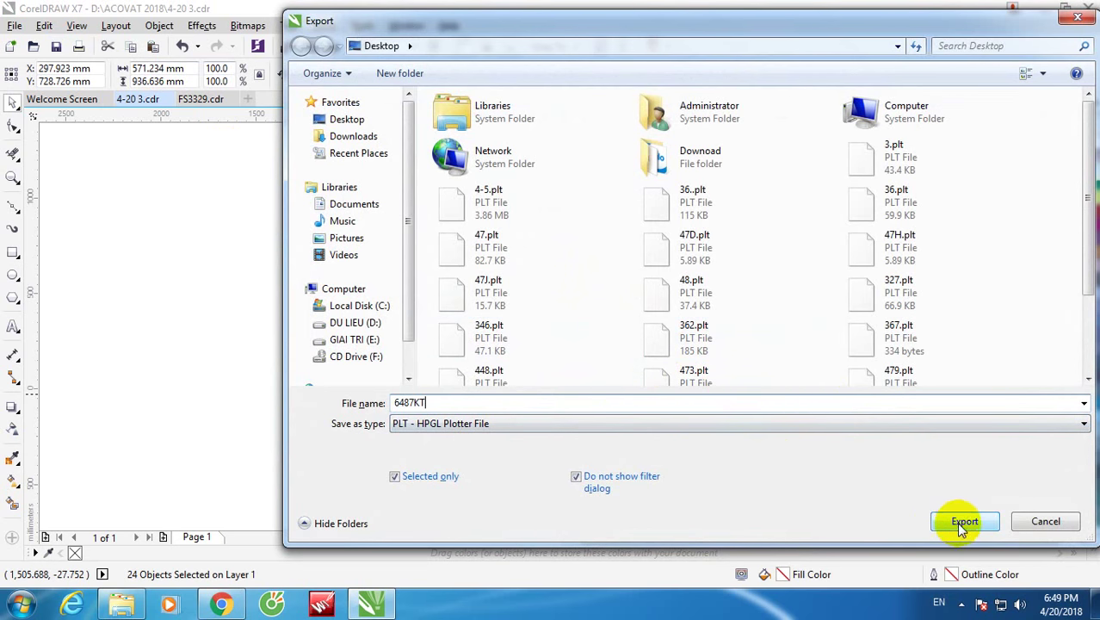
pyautogui.click(960, 525)
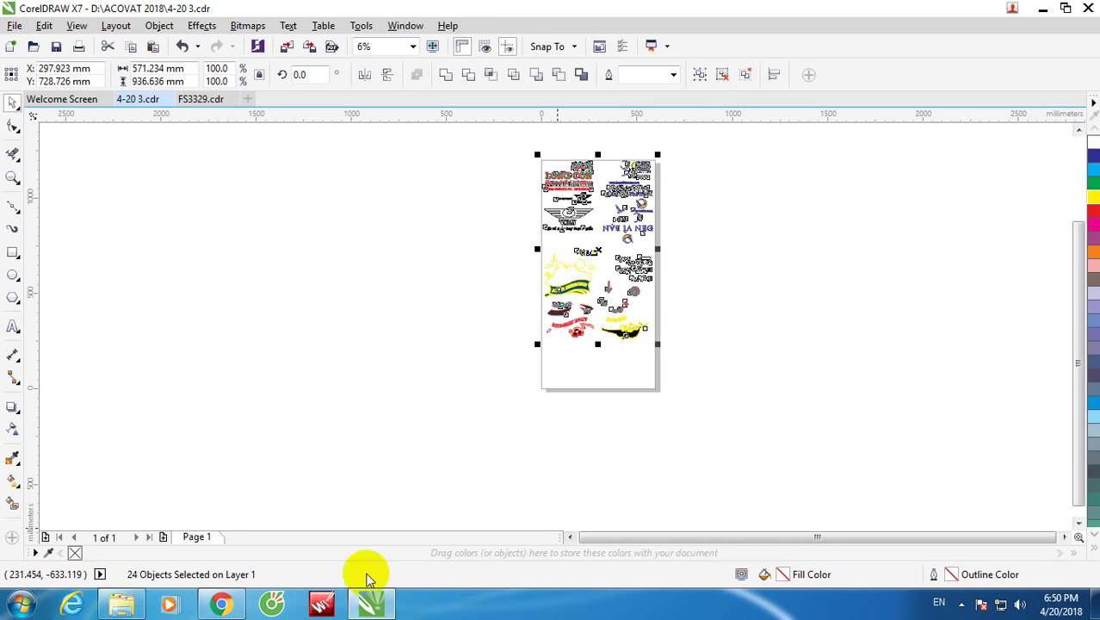
# Step: Switch to Artcut2009, create a 600 × 2000 mm portrait page and import the exported 6487KT plotter file
pyautogui.click(321, 604)
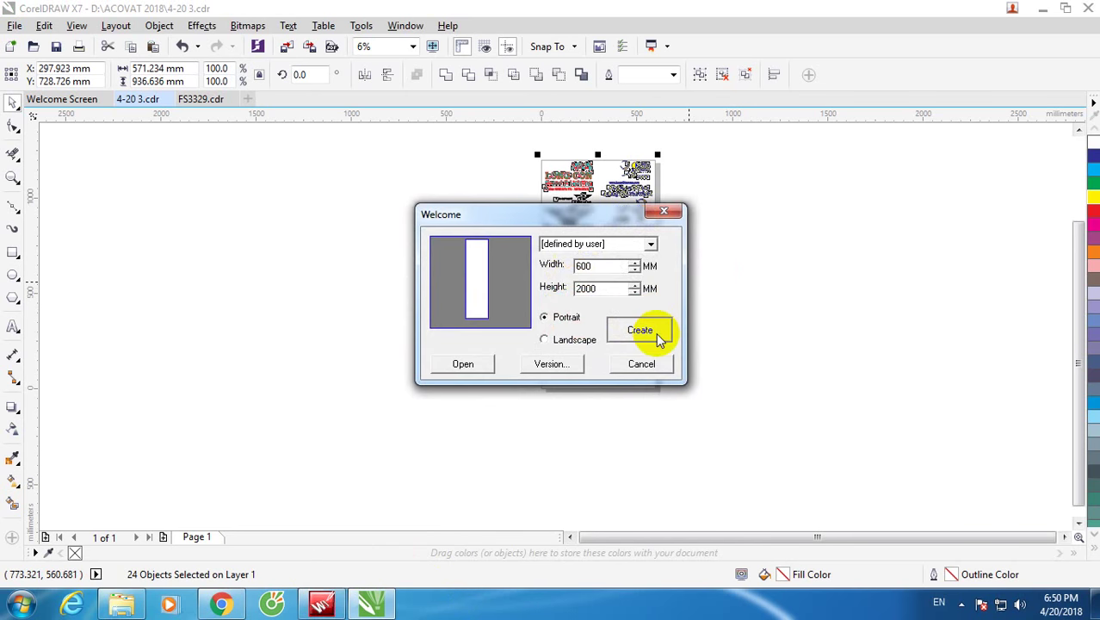
pyautogui.click(641, 327)
pyautogui.click(31, 25)
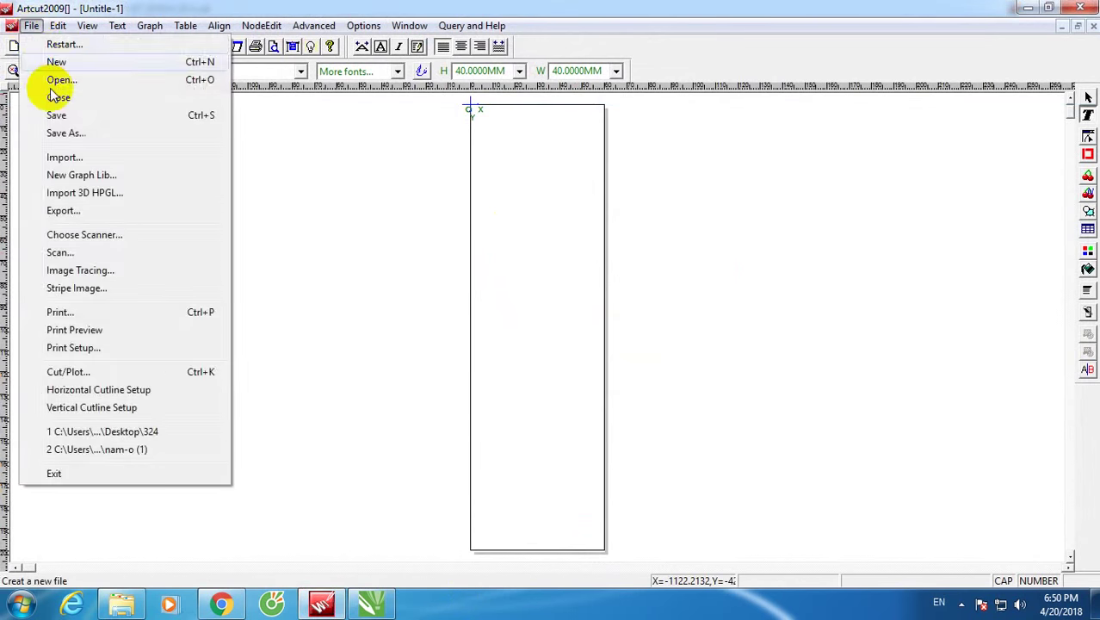
pyautogui.click(62, 153)
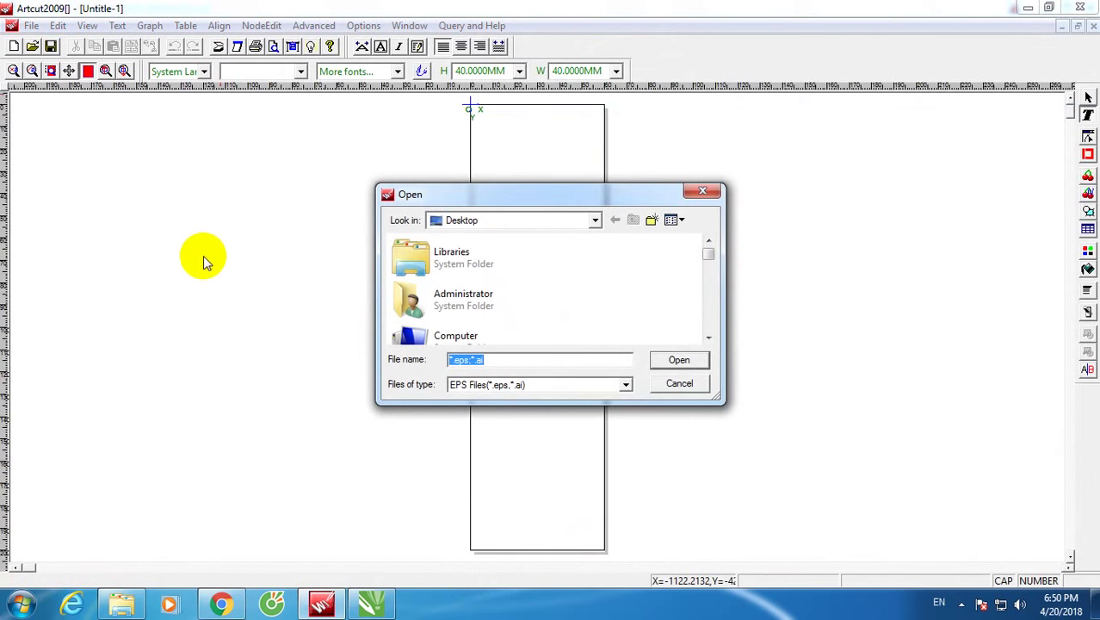
pyautogui.write('6')
pyautogui.click(677, 360)
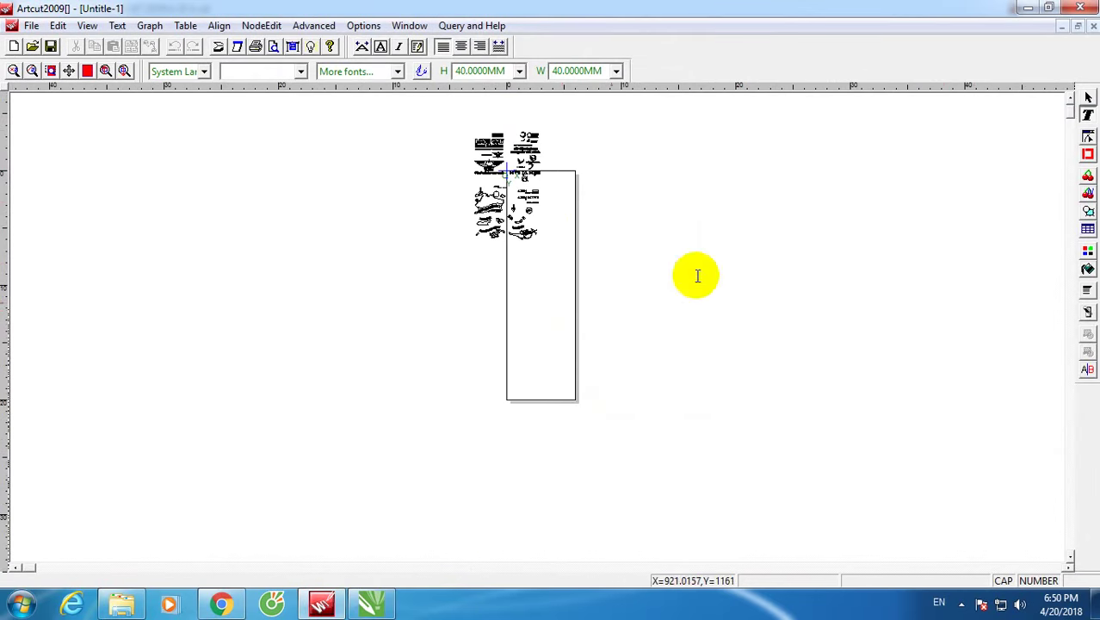
# Step: Move the whole imported logo layout inside the page, against the page's upper-left corner
pyautogui.click(1082, 98)
pyautogui.scroll(1, 456, 142)
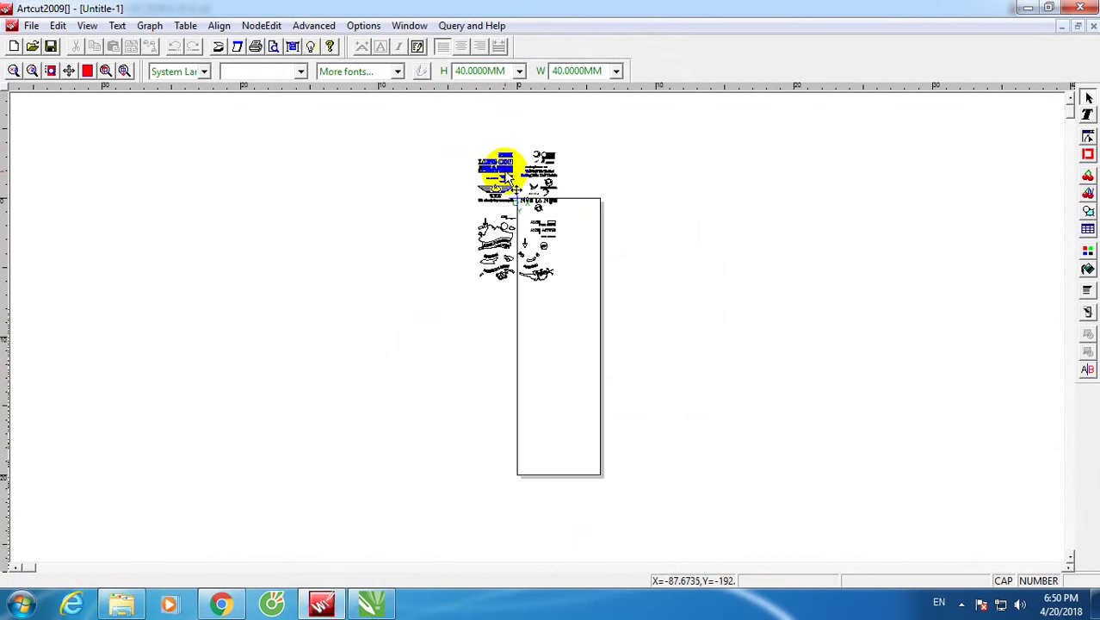
pyautogui.scroll(1, 500, 171)
pyautogui.click(505, 173)
pyautogui.moveTo(504, 168)
pyautogui.mouseDown()
pyautogui.moveTo(558, 239)
pyautogui.moveTo(547, 227)
pyautogui.mouseUp()
pyautogui.scroll(3, 548, 233)
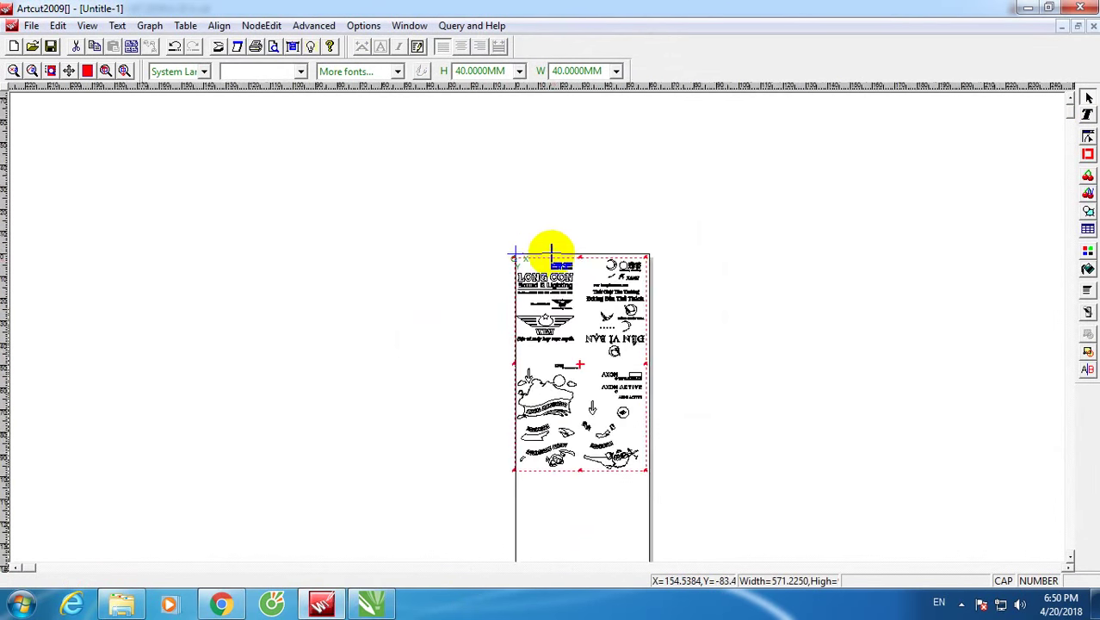
pyautogui.scroll(1, 578, 338)
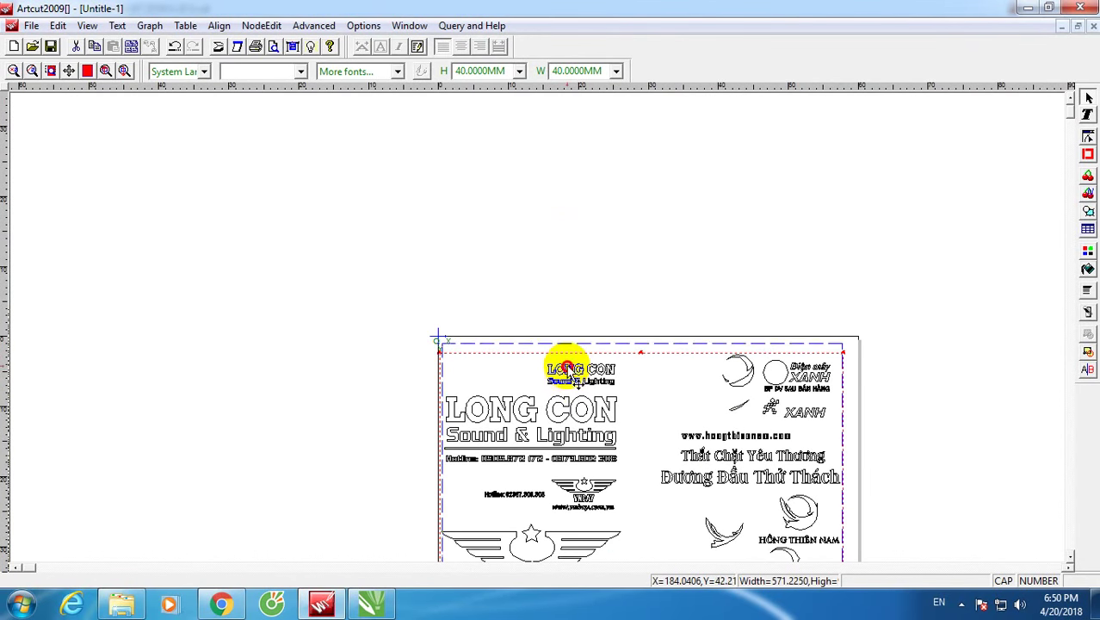
pyautogui.scroll(-2, 569, 290)
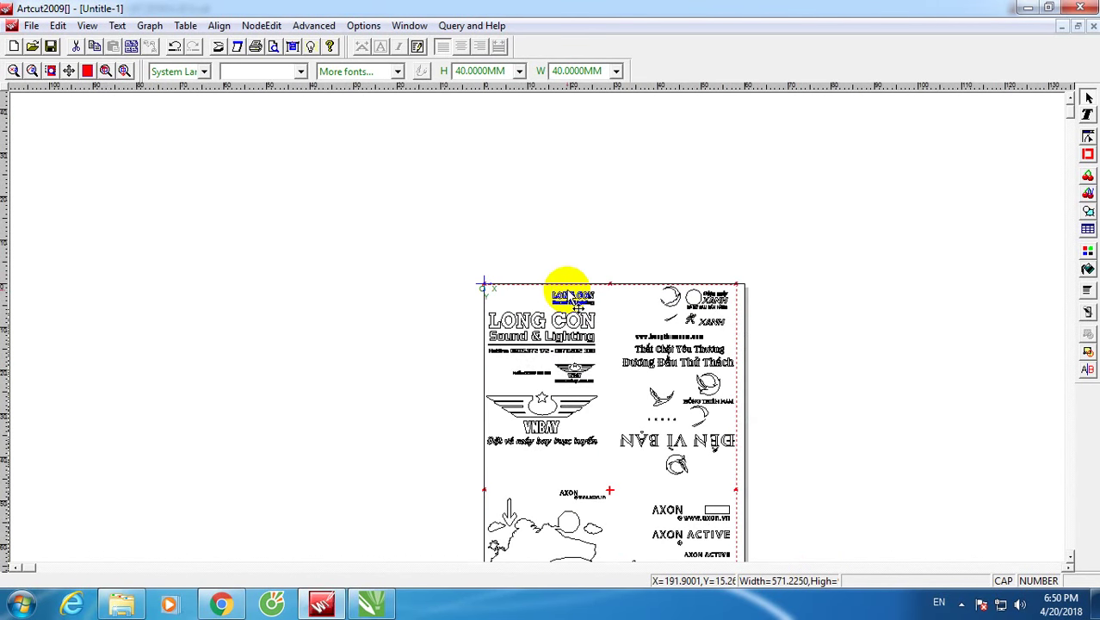
# Step: Send only the selected logo layout to the Refine MH721 cutter on COM3 in Cut Mode, start cutting and close the Cut/Plot dialog
pyautogui.scroll(-4, 573, 316)
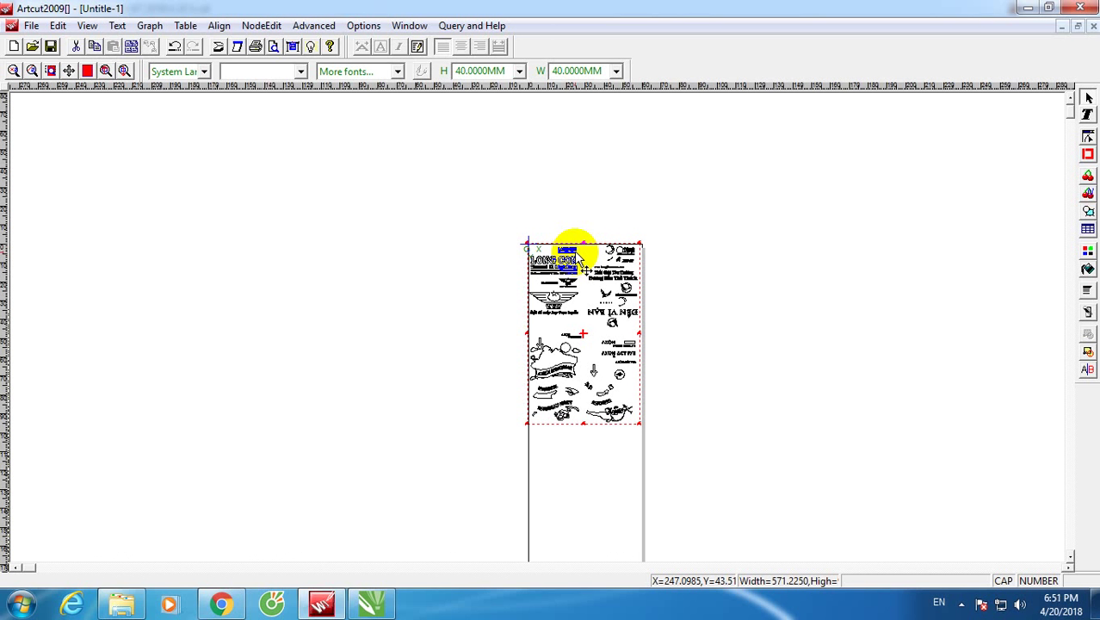
pyautogui.click(297, 52)
pyautogui.click(540, 336)
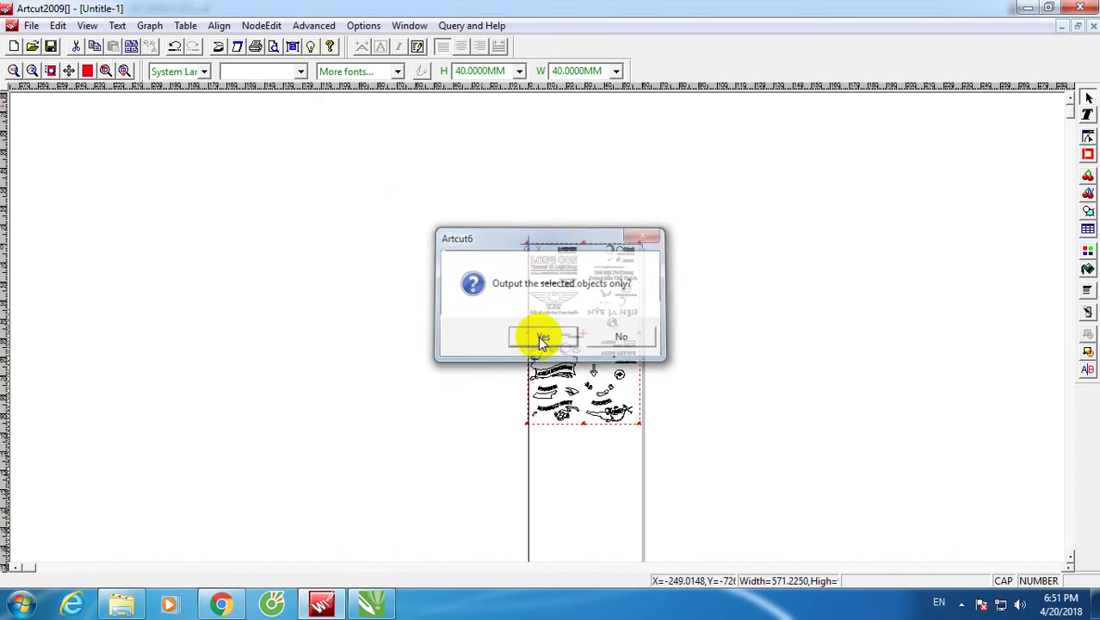
pyautogui.click(480, 320)
pyautogui.click(449, 388)
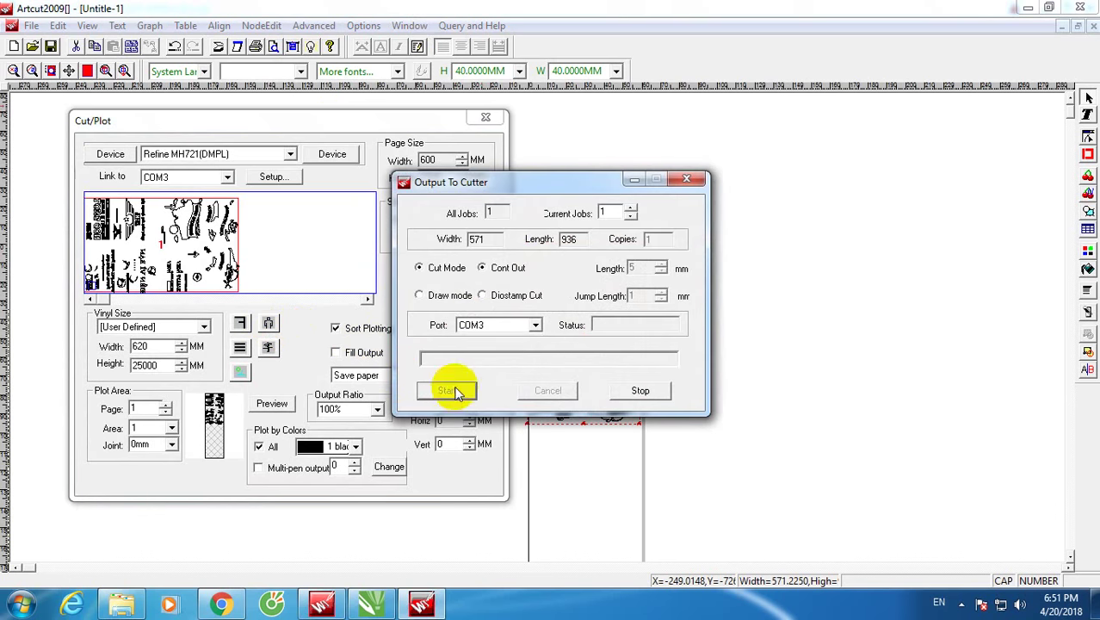
pyautogui.click(633, 180)
pyautogui.click(485, 118)
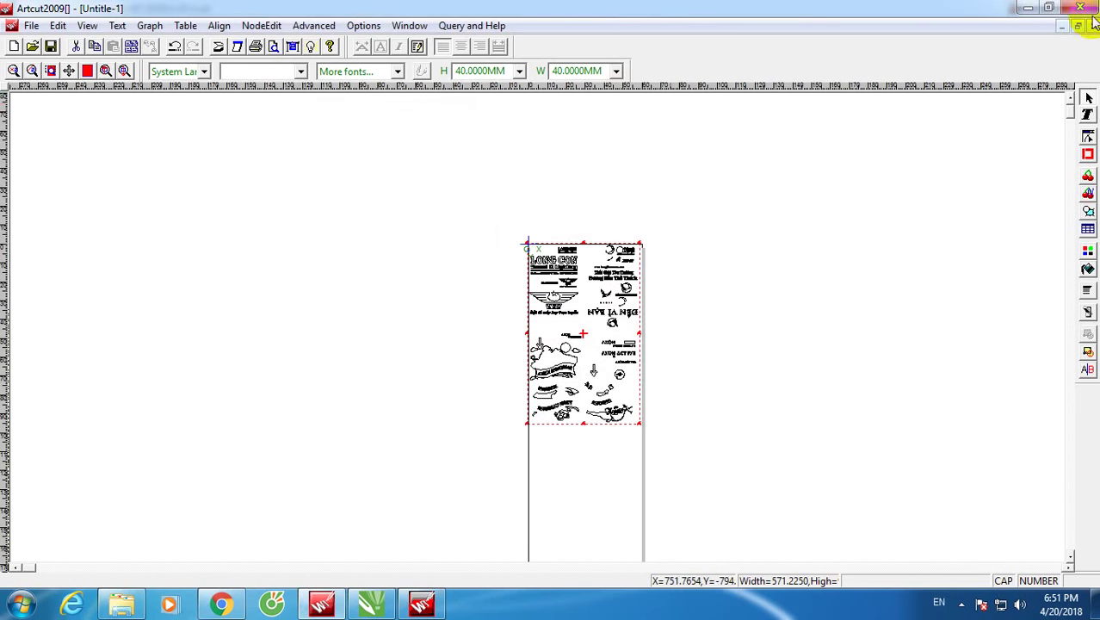
# Step: Minimize Artcut2009 and CorelDRAW to show the Windows desktop, and refresh it
pyautogui.click(1032, 11)
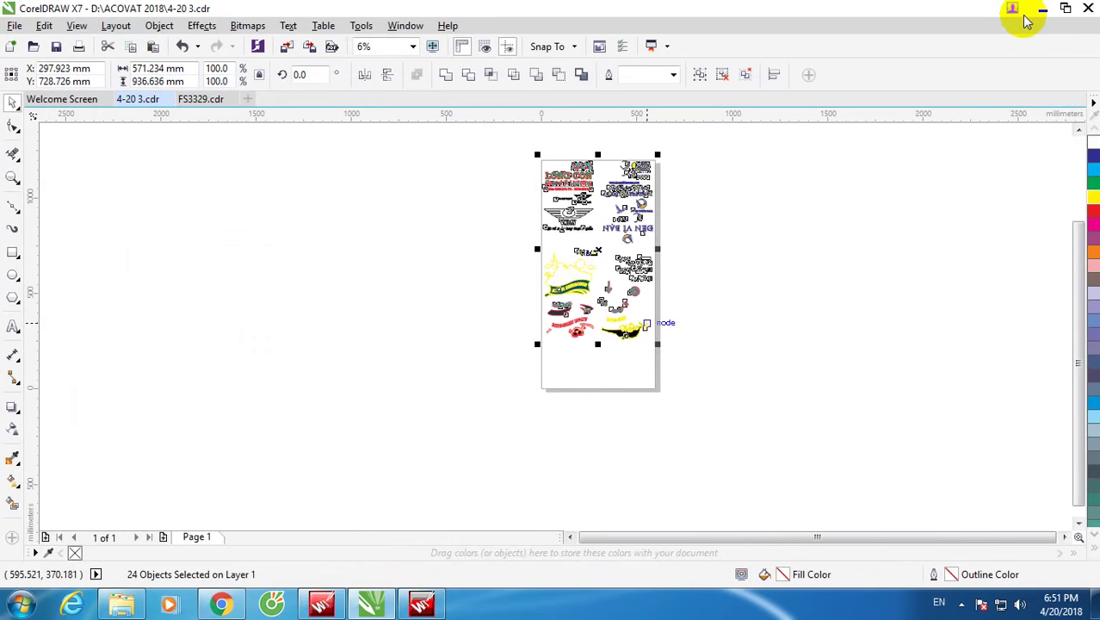
pyautogui.click(1039, 10)
pyautogui.rightClick(935, 129)
pyautogui.click(952, 169)
pyautogui.rightClick(901, 126)
pyautogui.click(950, 173)
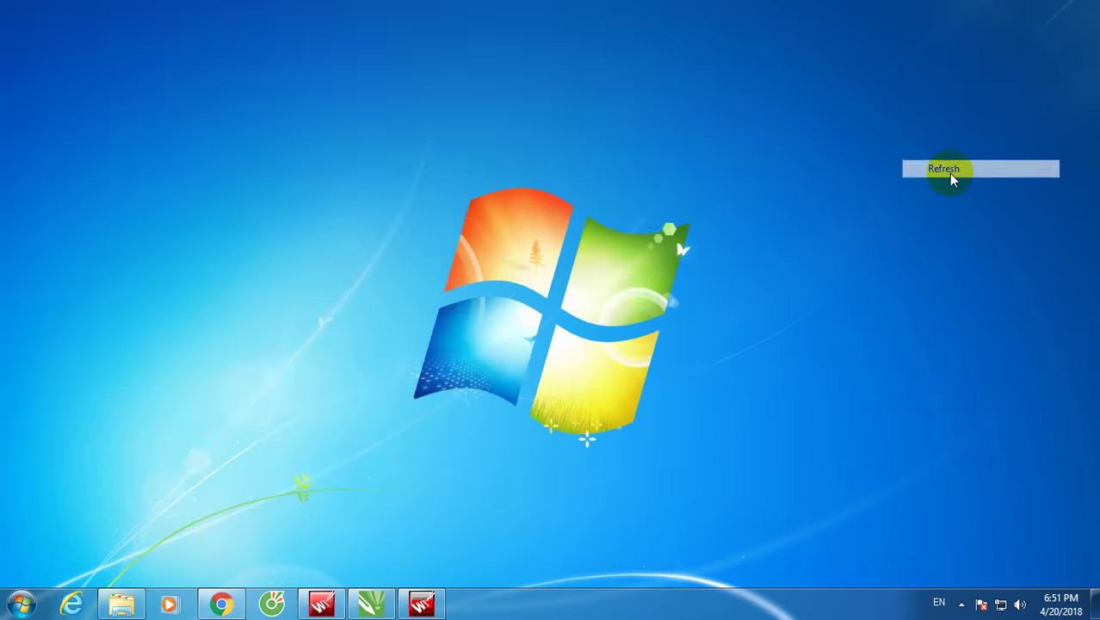